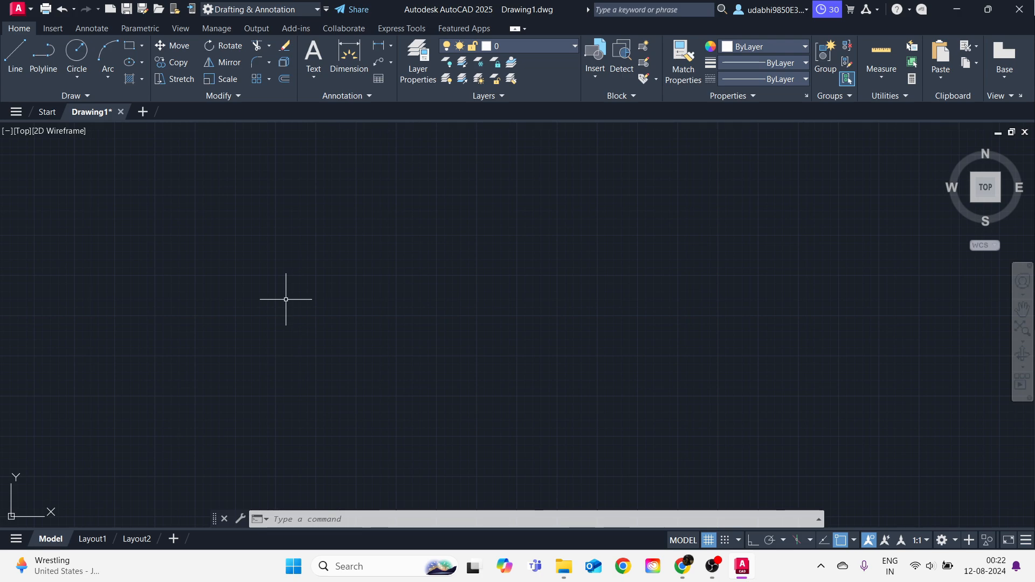
Switch to the reference book, examine the dimensions of the Adjustable Support drawing, and return to AutoCAD.
key("alt+Tab")
key("Tab")
key("Tab")
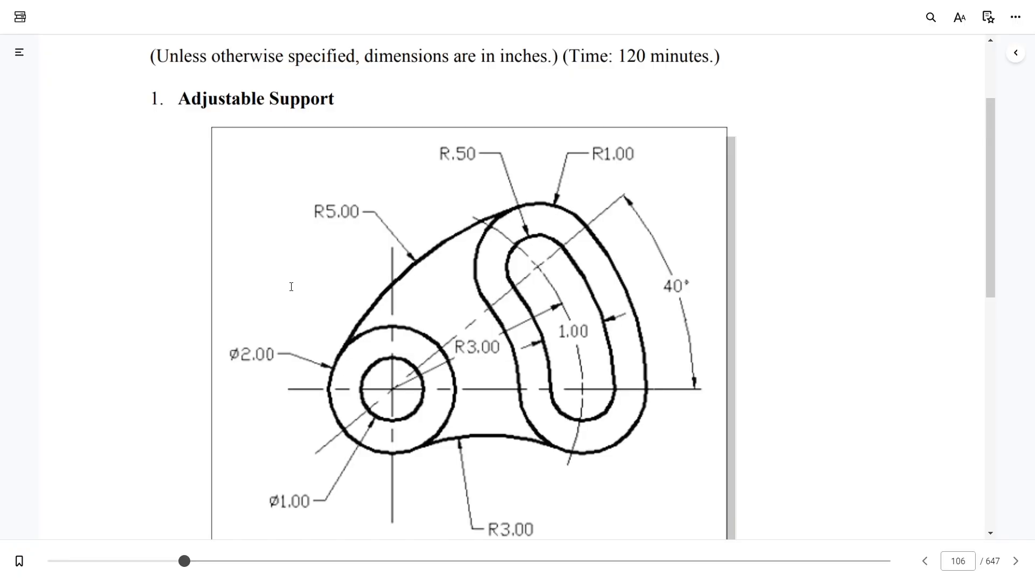
scroll(437, 273, "down", 1)
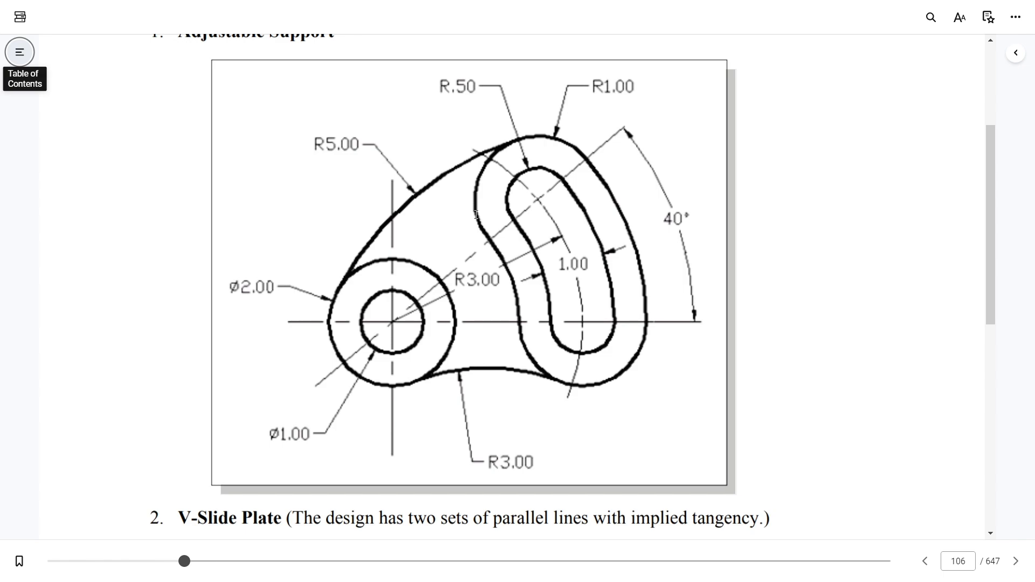
key("alt+Tab")
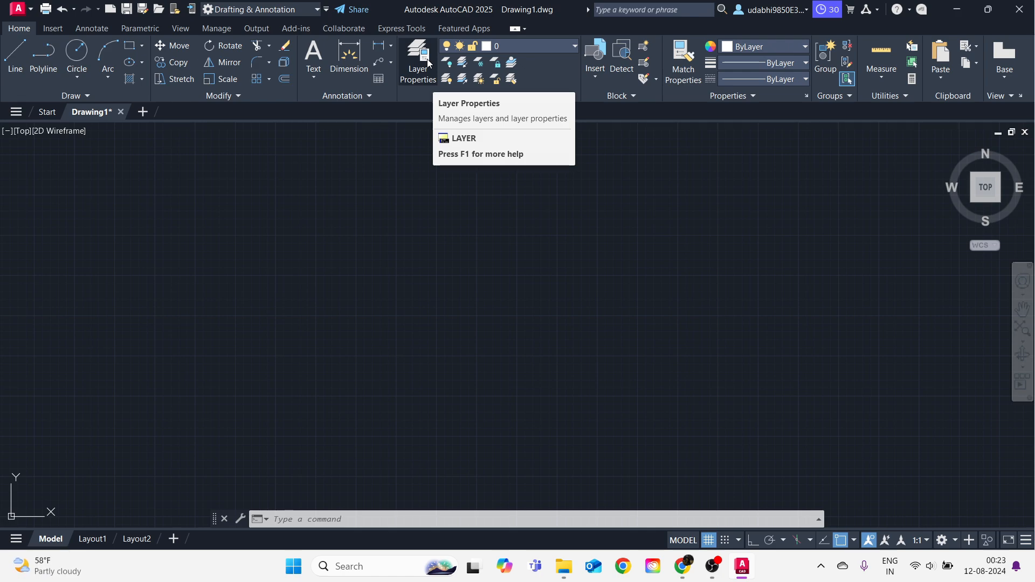
left_click(519, 47)
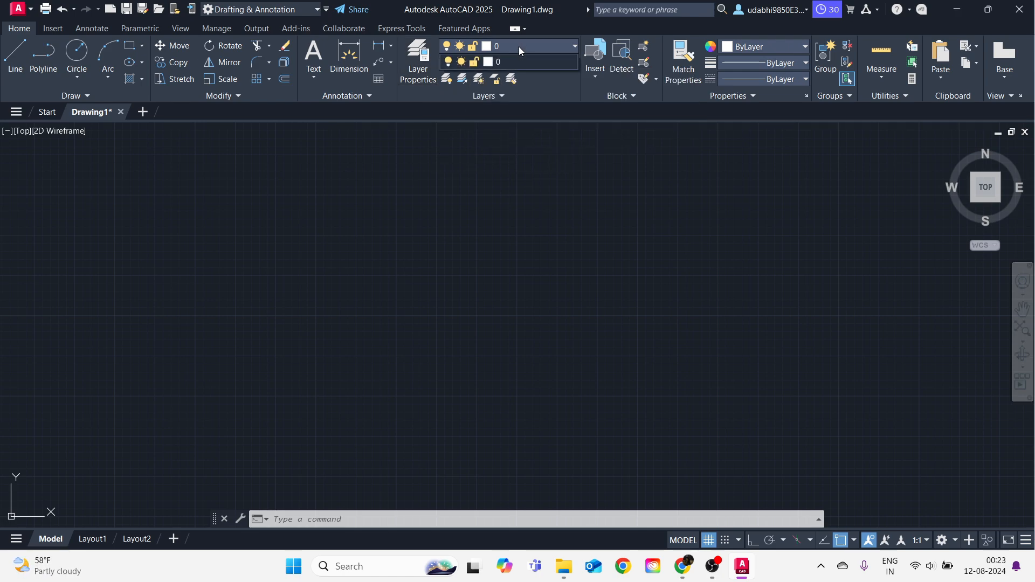
left_click(518, 46)
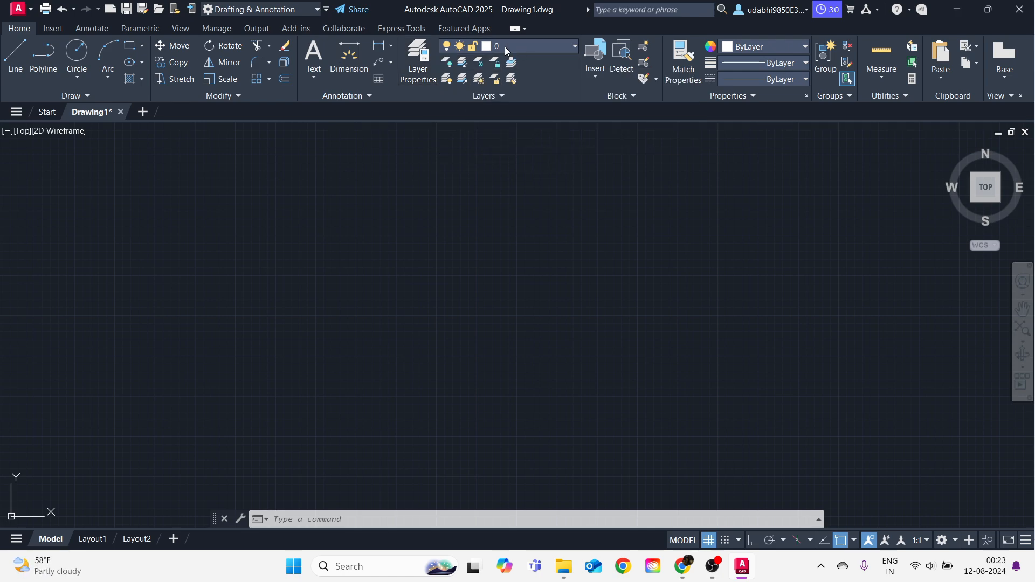
left_click(422, 62)
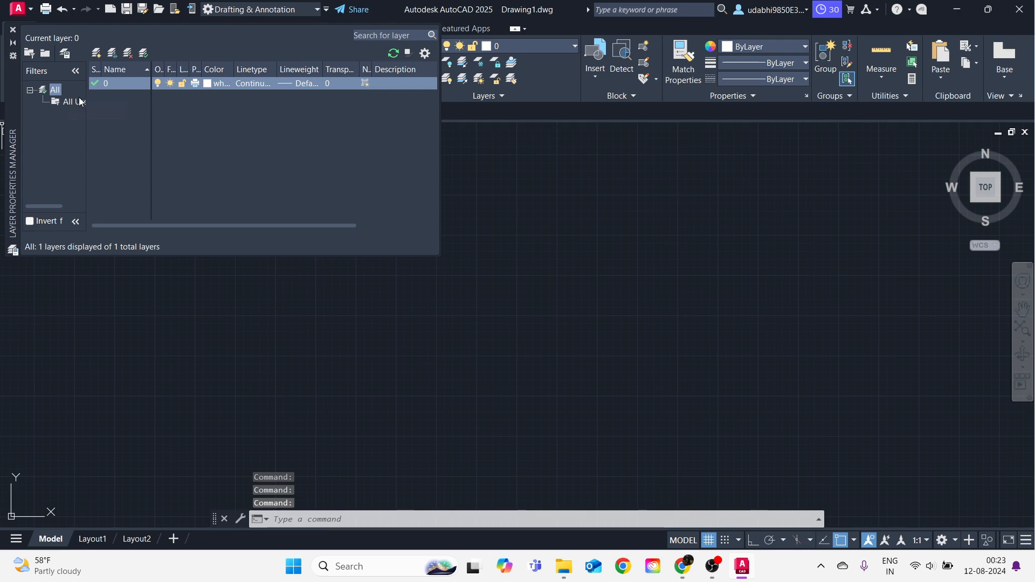
left_click(13, 30)
Open the Layer Properties Manager with the LAYER command and move it into the drawing area.
type("ly")
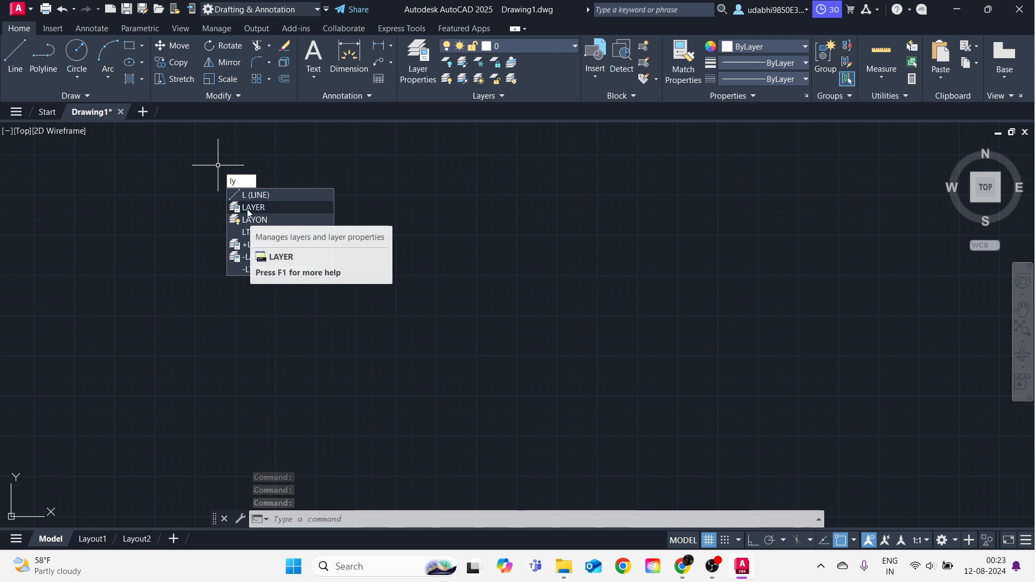
left_click(248, 208)
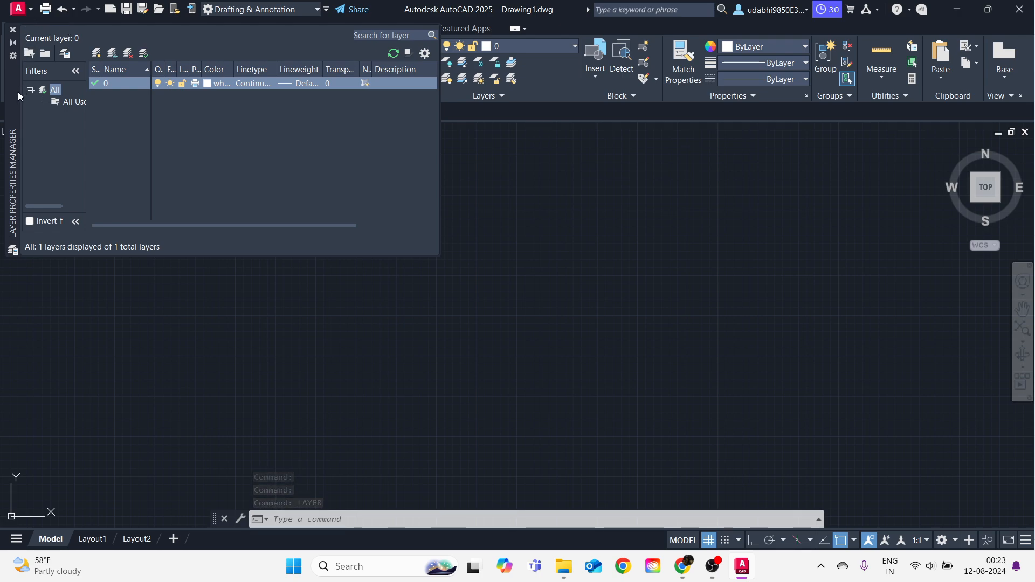
left_click_drag(18, 92, 134, 226)
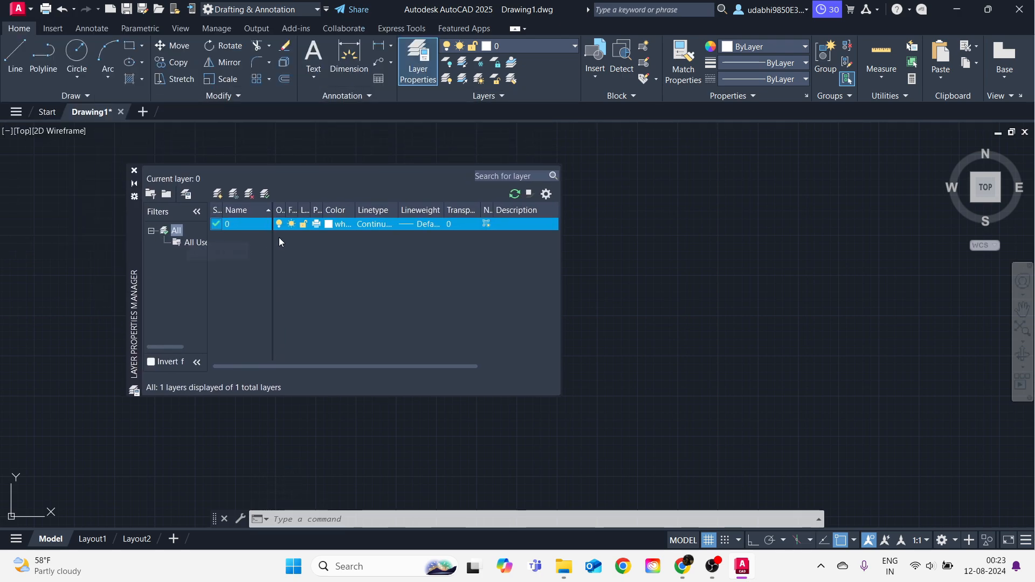
Create a new layer named "Centar Line" and set its color to red.
left_click(218, 194)
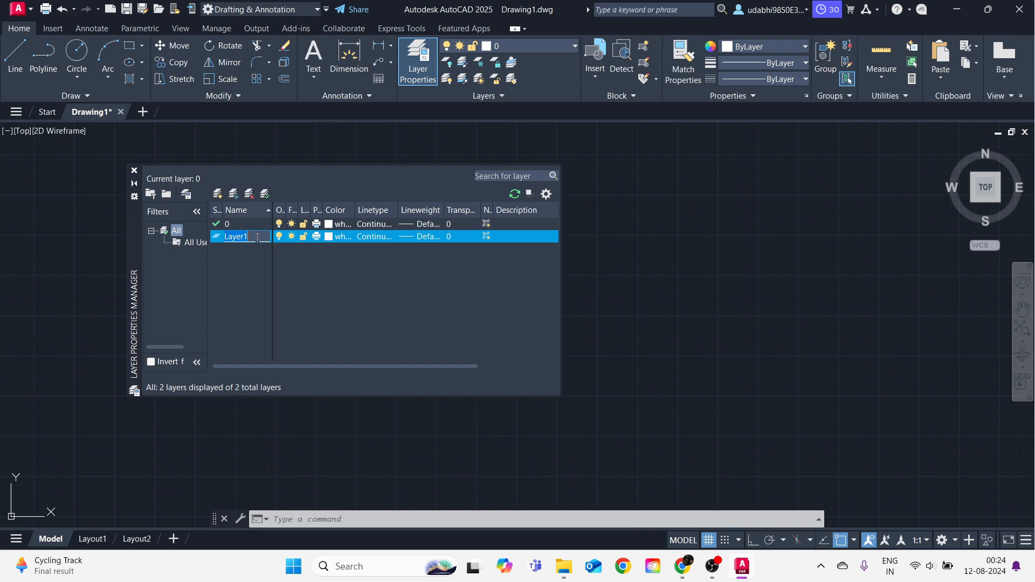
key("BackSpace")
type("Centar Line")
key("Return")
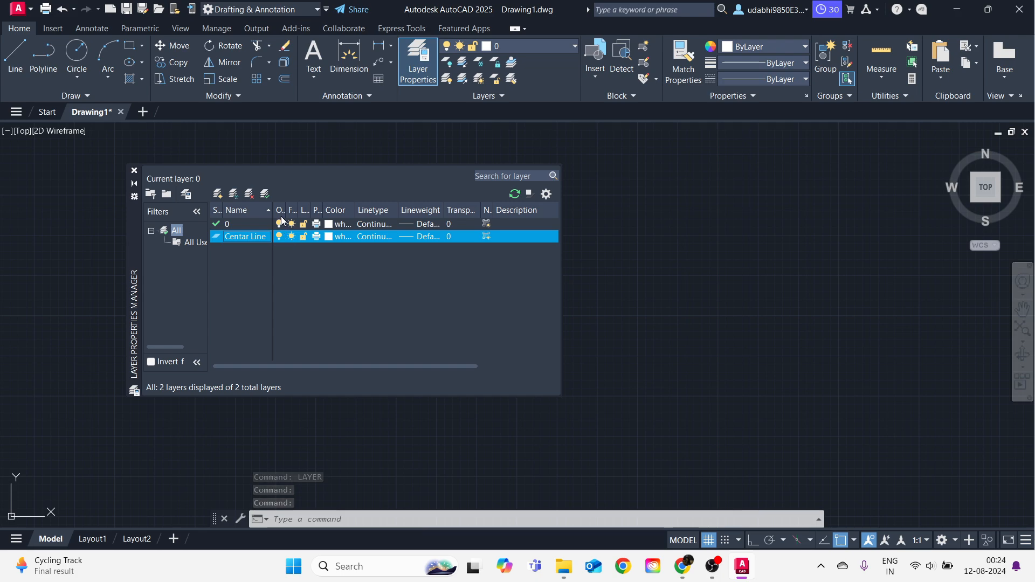
left_click(330, 241)
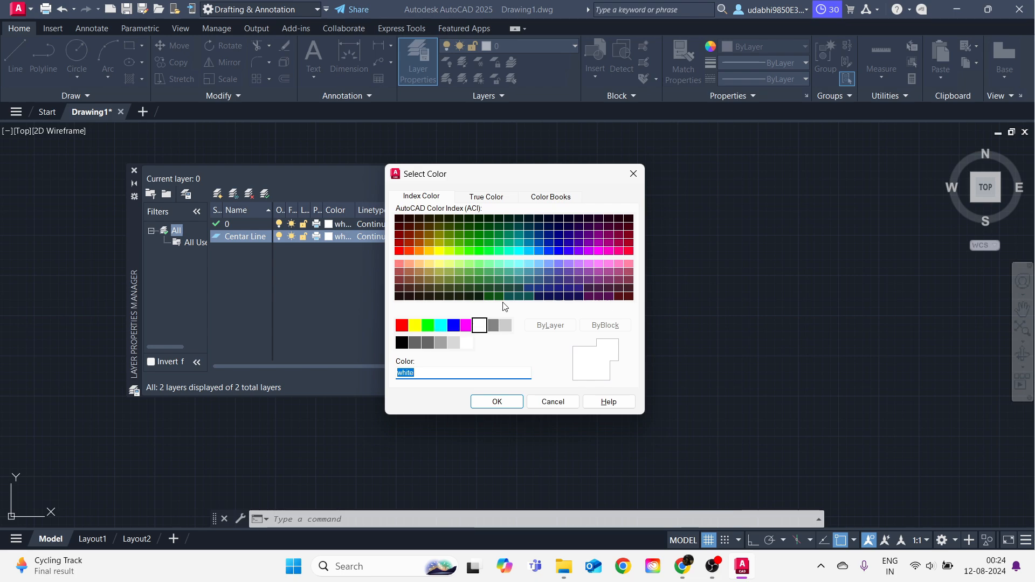
left_click(403, 326)
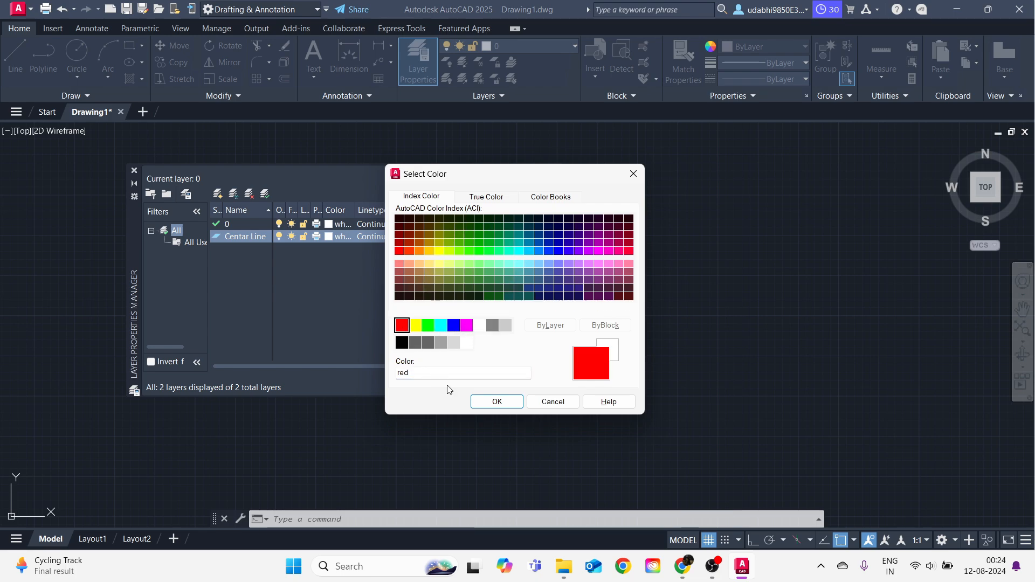
left_click(493, 402)
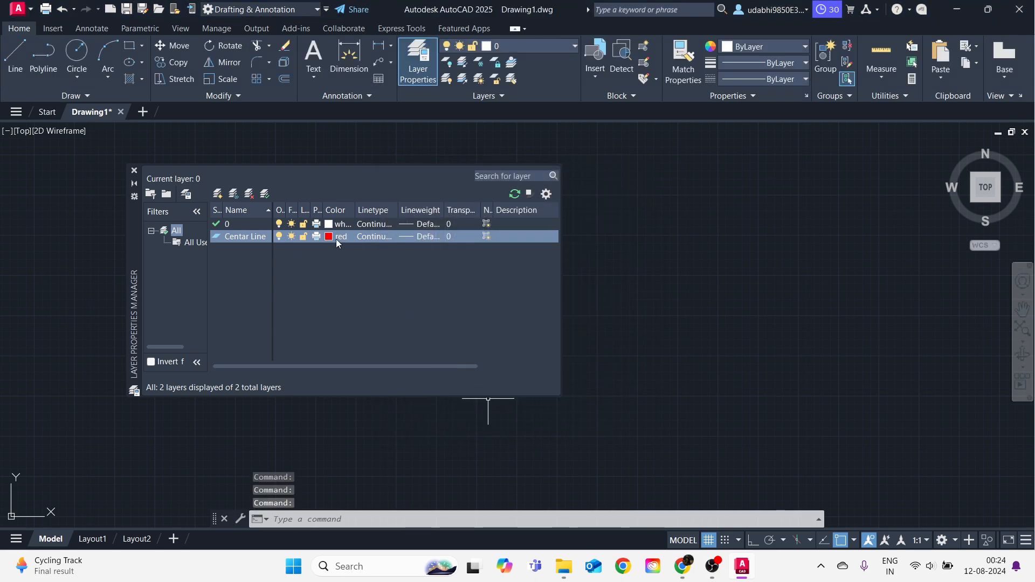
left_click(415, 237)
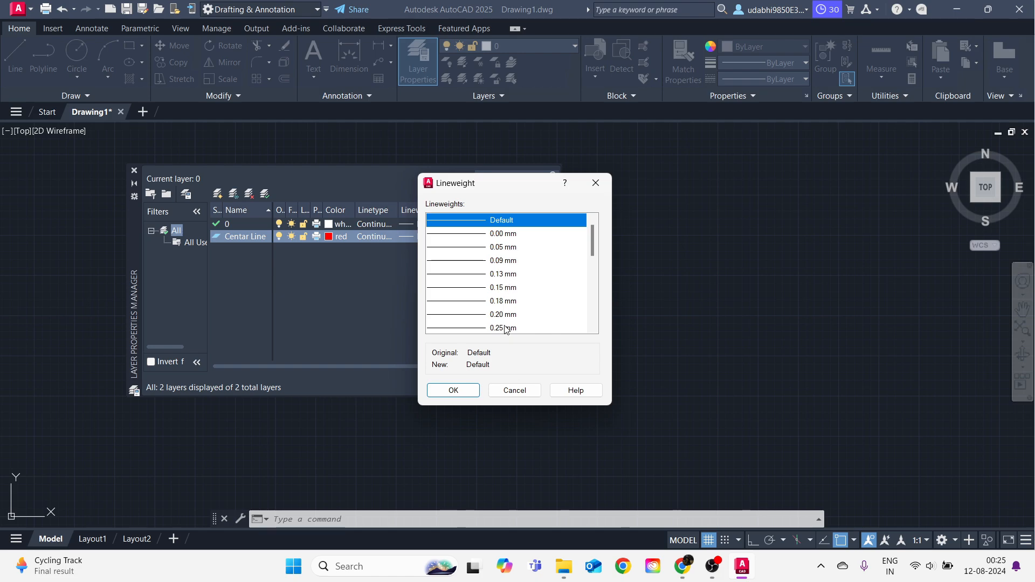
scroll(505, 329, "down", 1)
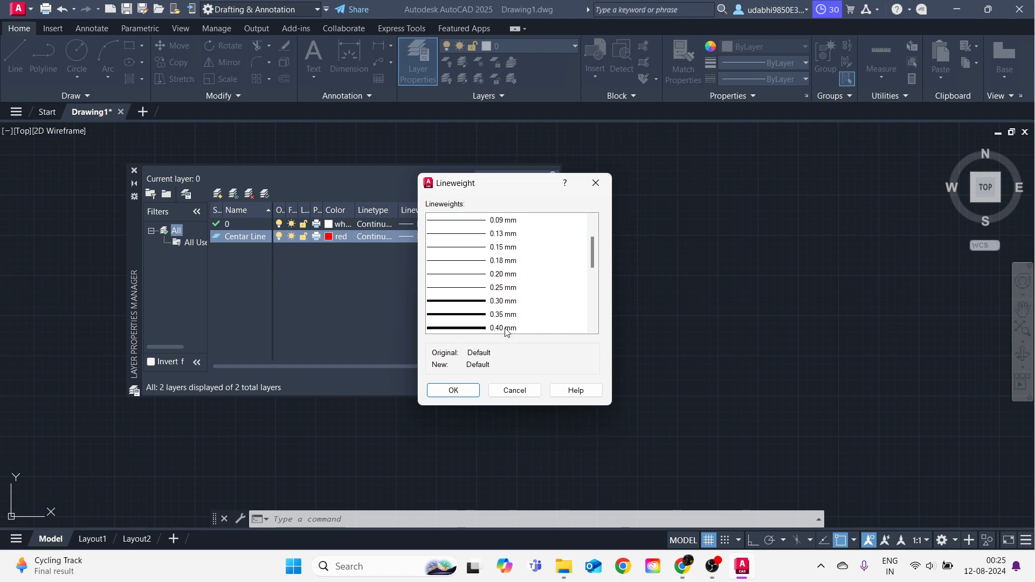
scroll(507, 330, "up", 1)
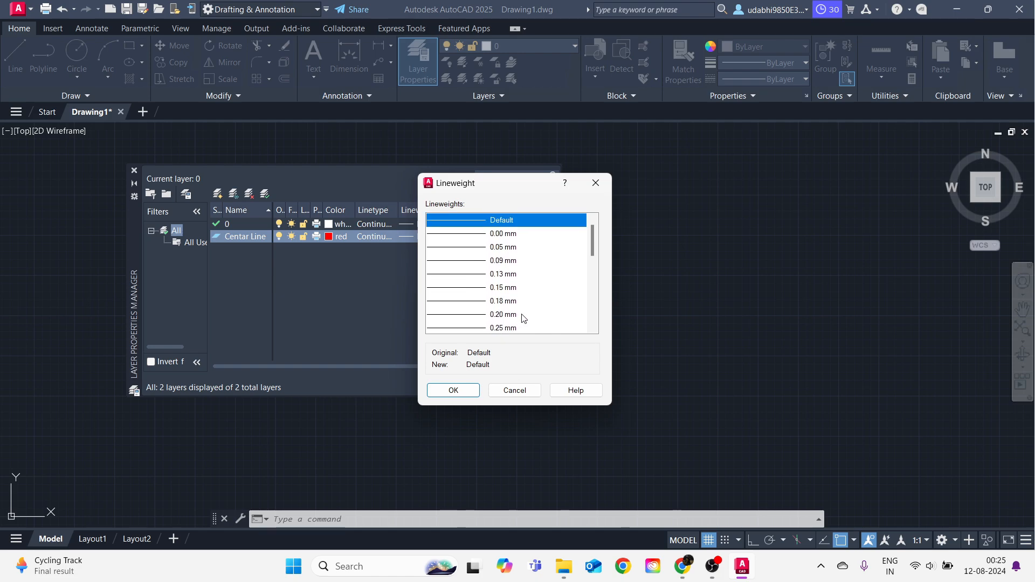
left_click(596, 183)
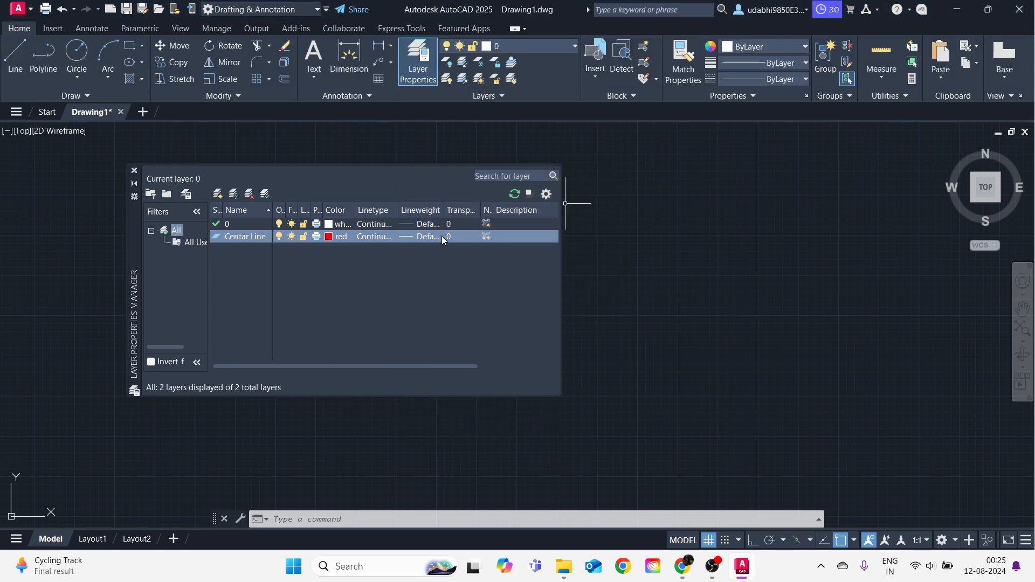
left_click(425, 235)
left_click(593, 185)
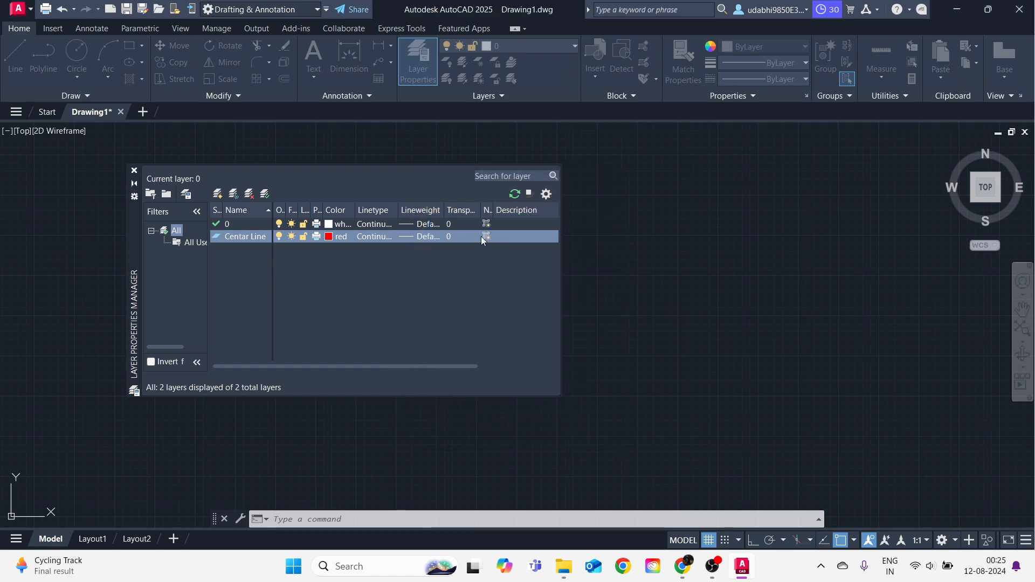
Load the CENTER linetype from acadiso.lin and assign it to the Centar Line layer.
left_click(371, 237)
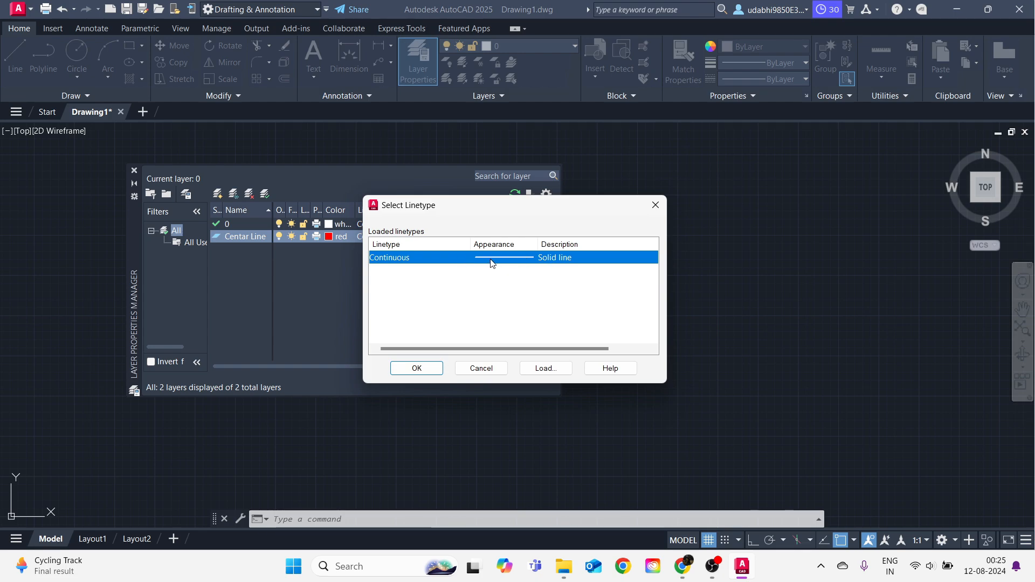
left_click(545, 368)
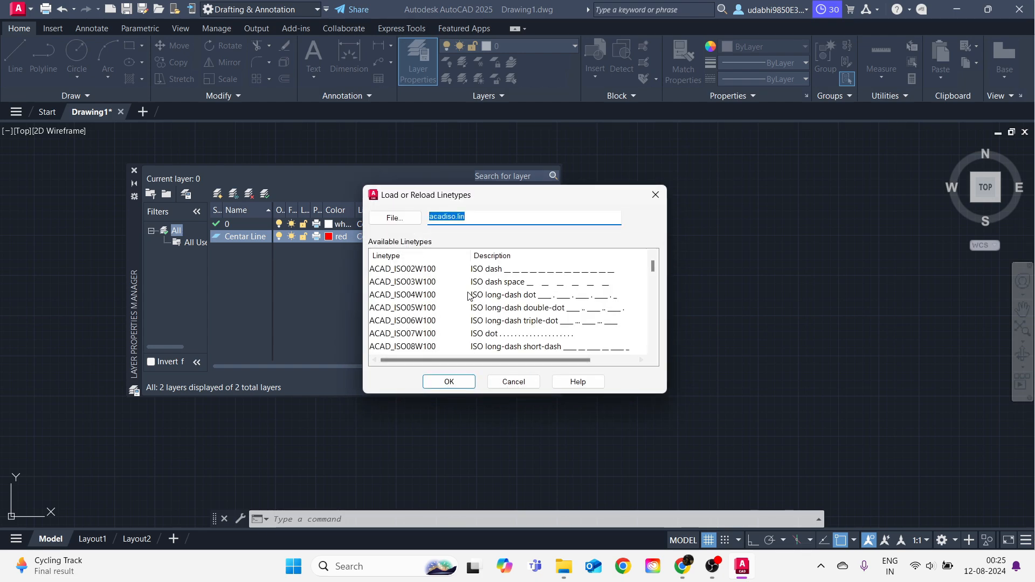
scroll(500, 306, "down", 5)
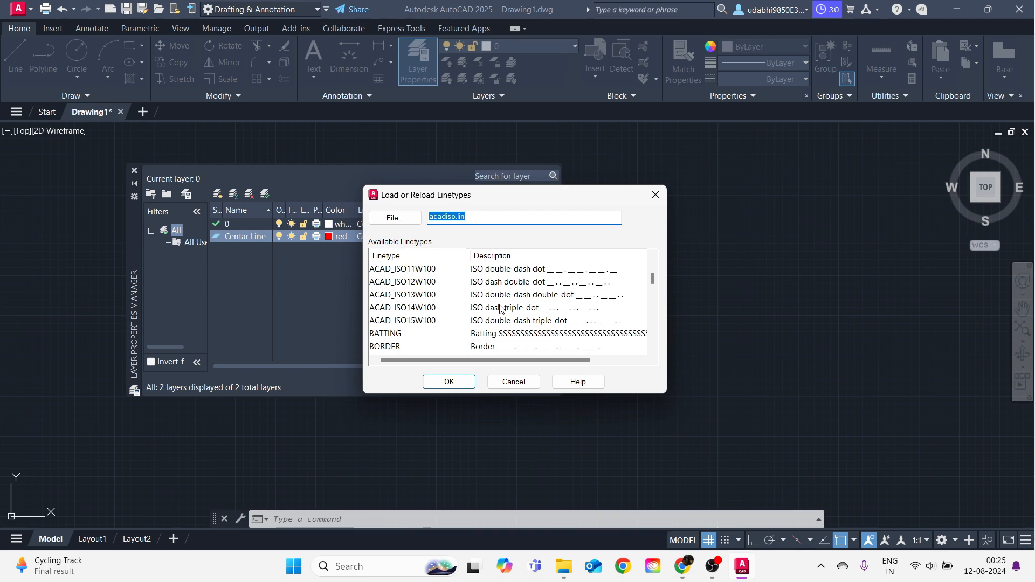
left_click(486, 308)
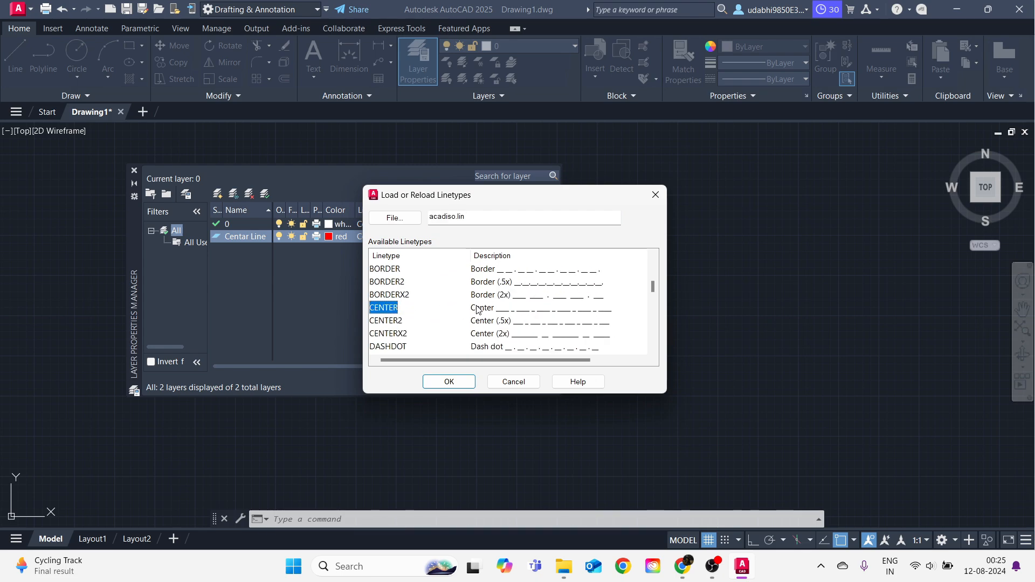
scroll(478, 315, "down", 3)
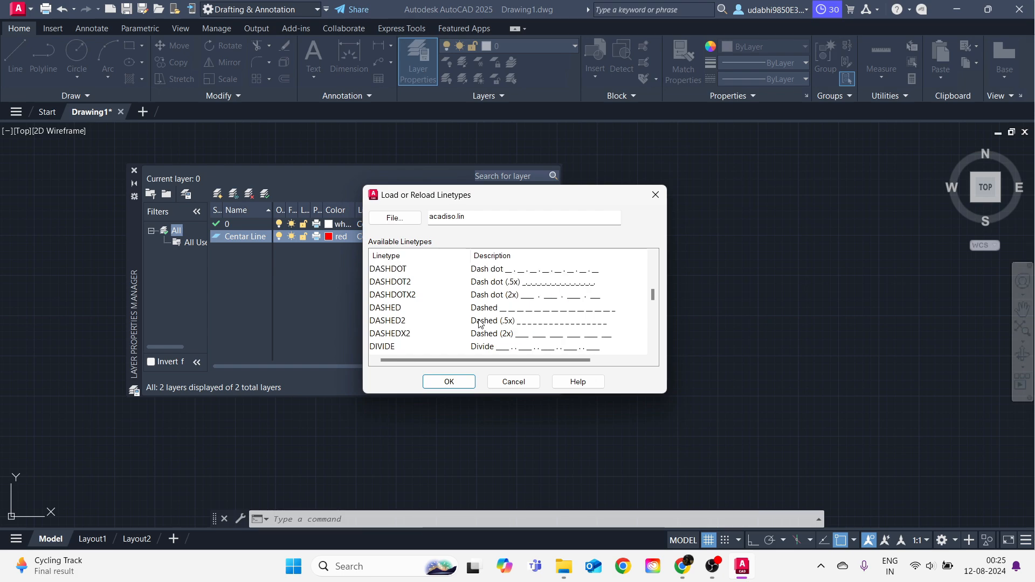
scroll(478, 322, "down", 1)
scroll(478, 324, "down", 4)
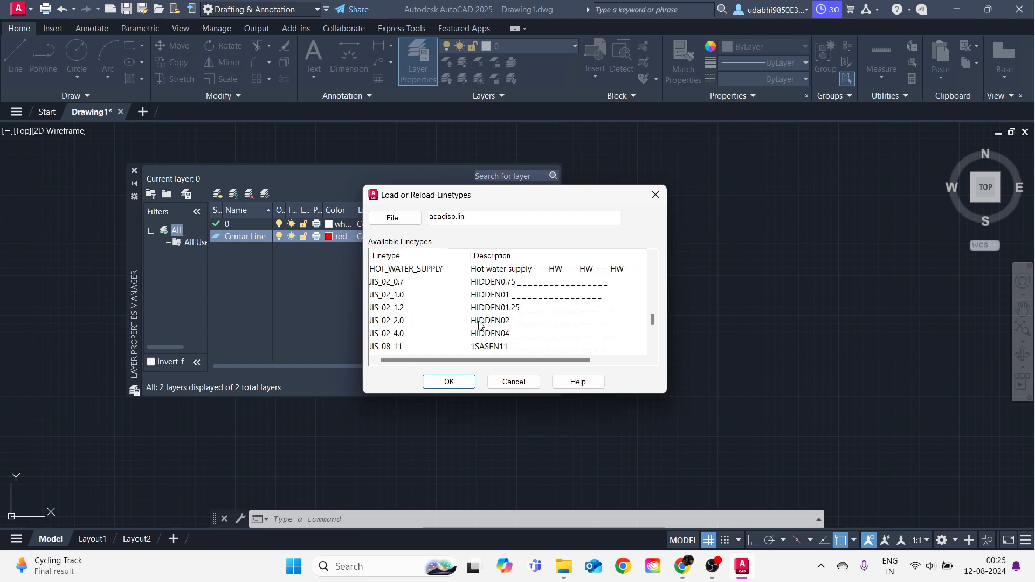
scroll(479, 324, "up", 8)
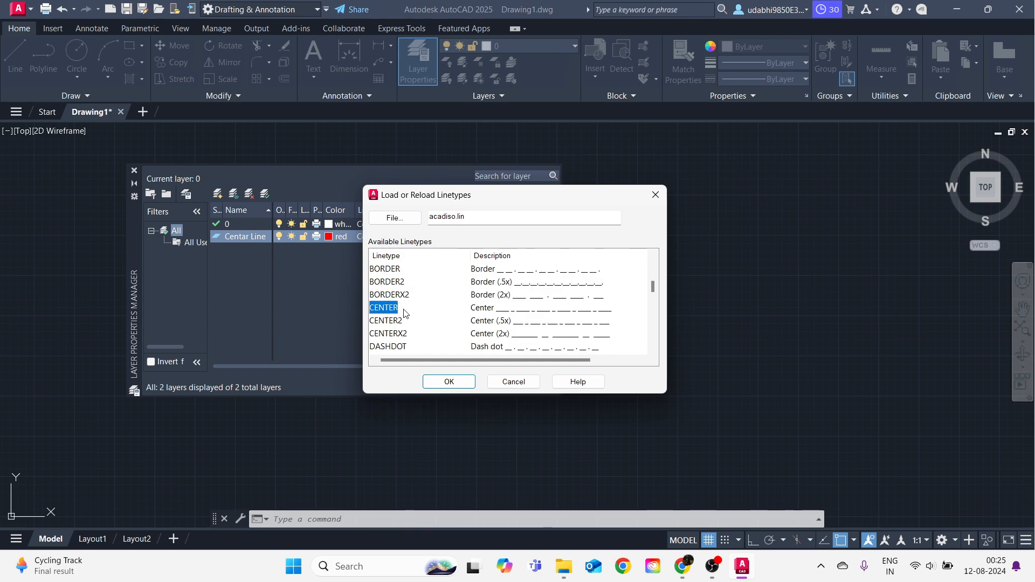
left_click(451, 382)
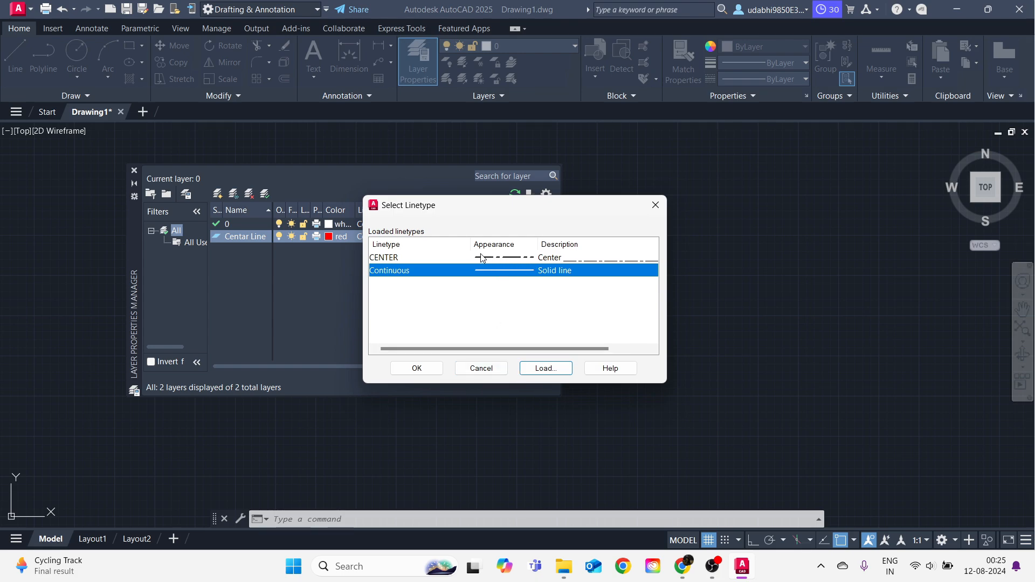
left_click(463, 258)
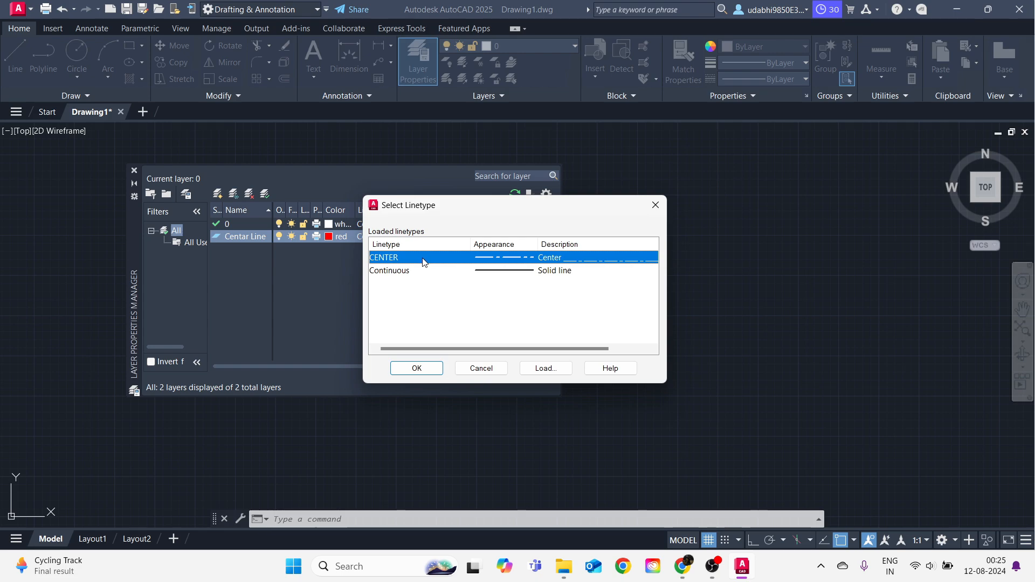
left_click(419, 368)
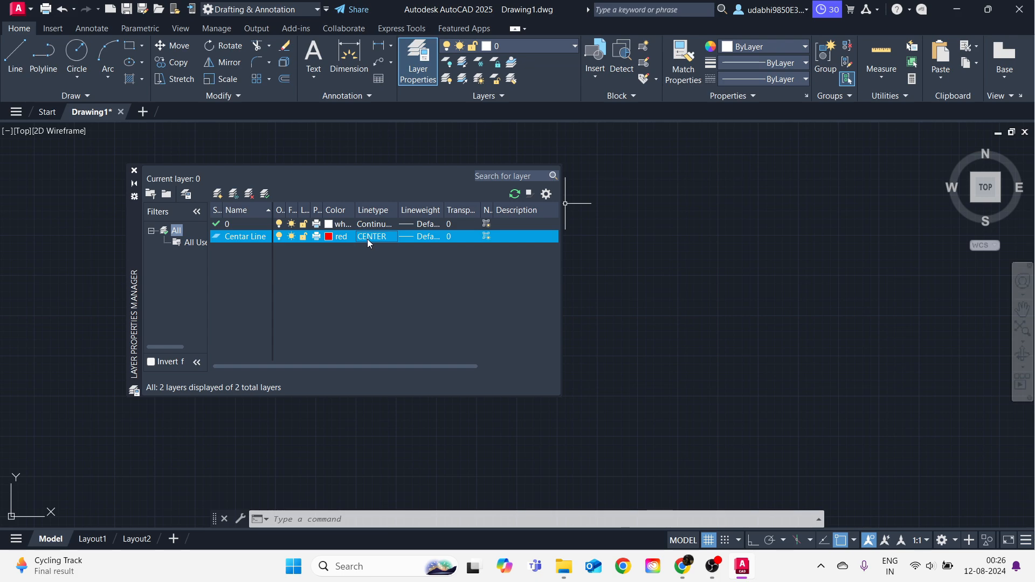
Check the Centar Line layer's lineweight and transparency settings, accepting the Default lineweight.
left_click(413, 236)
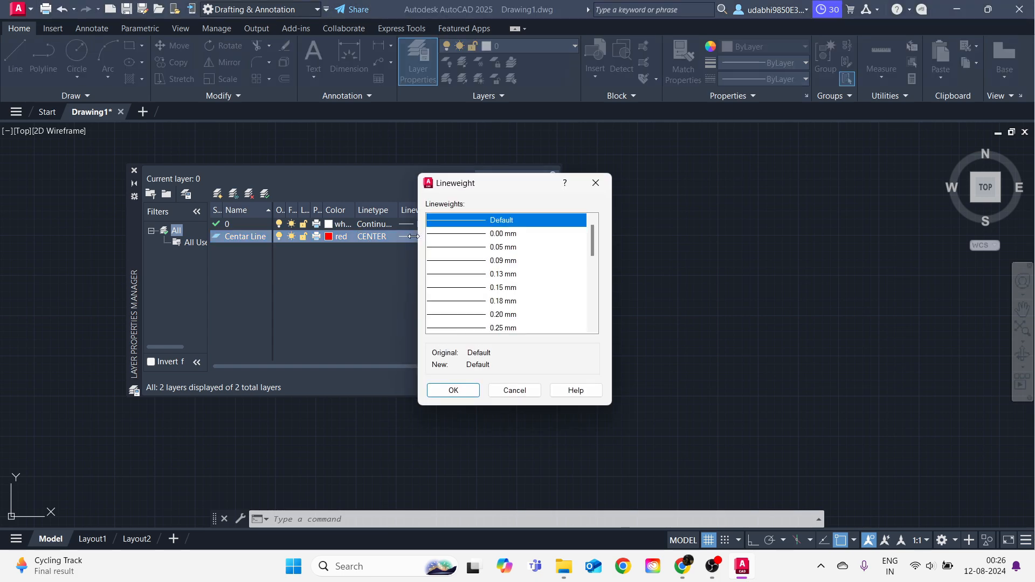
left_click(447, 389)
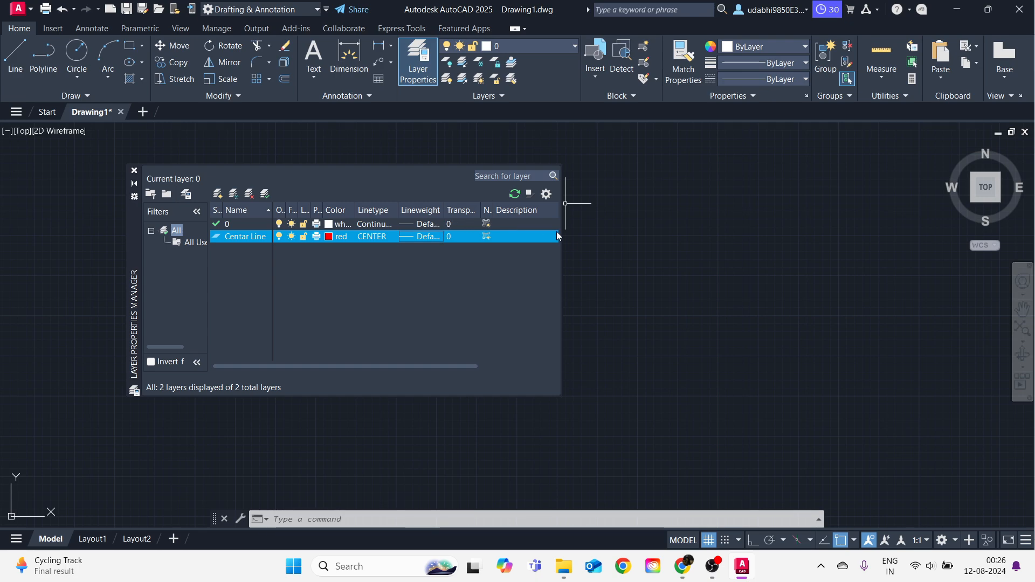
left_click(459, 236)
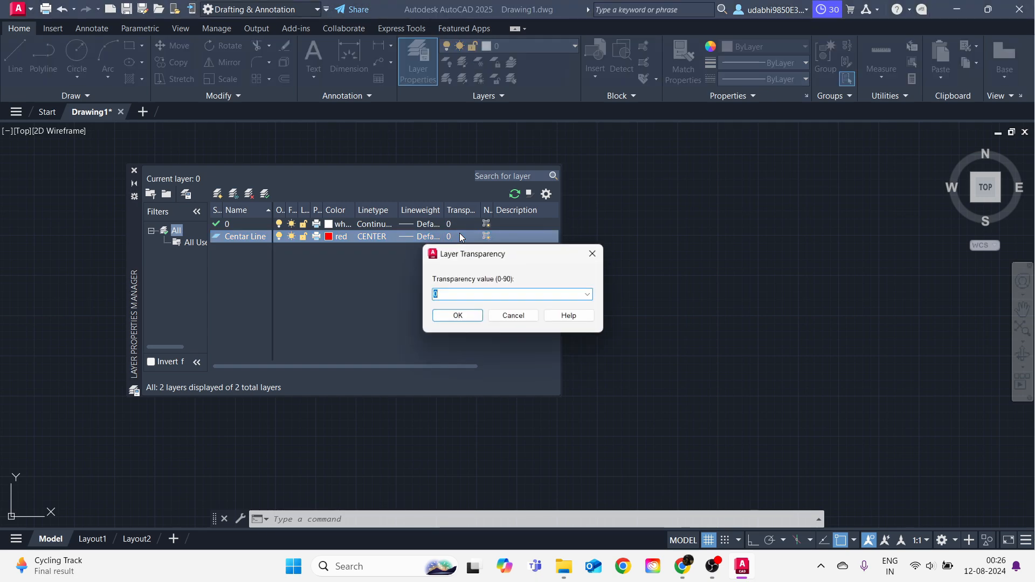
left_click(600, 259)
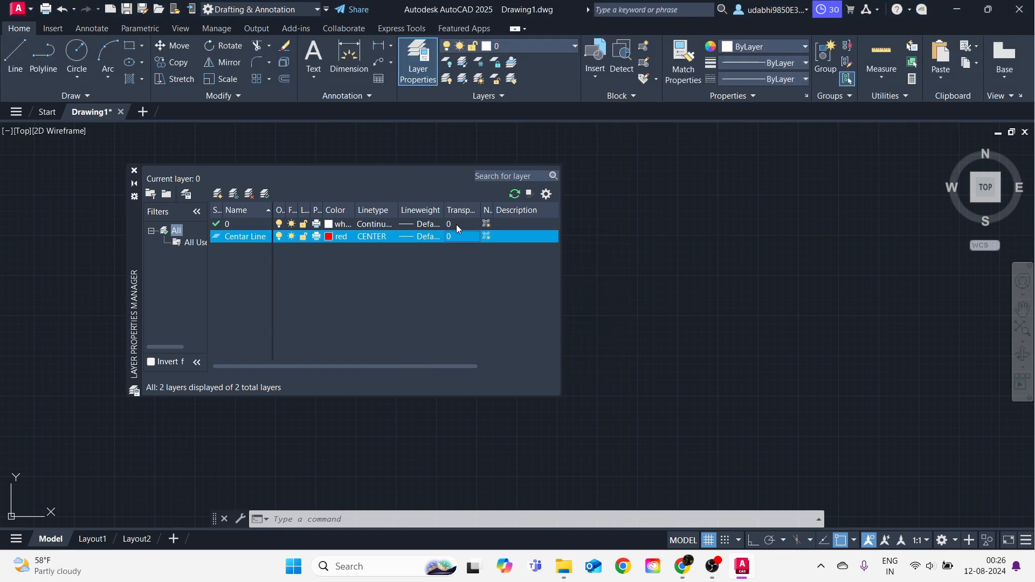
mouse_move(480, 212)
left_mouse_down()
mouse_move(500, 213)
mouse_move(477, 210)
left_mouse_up()
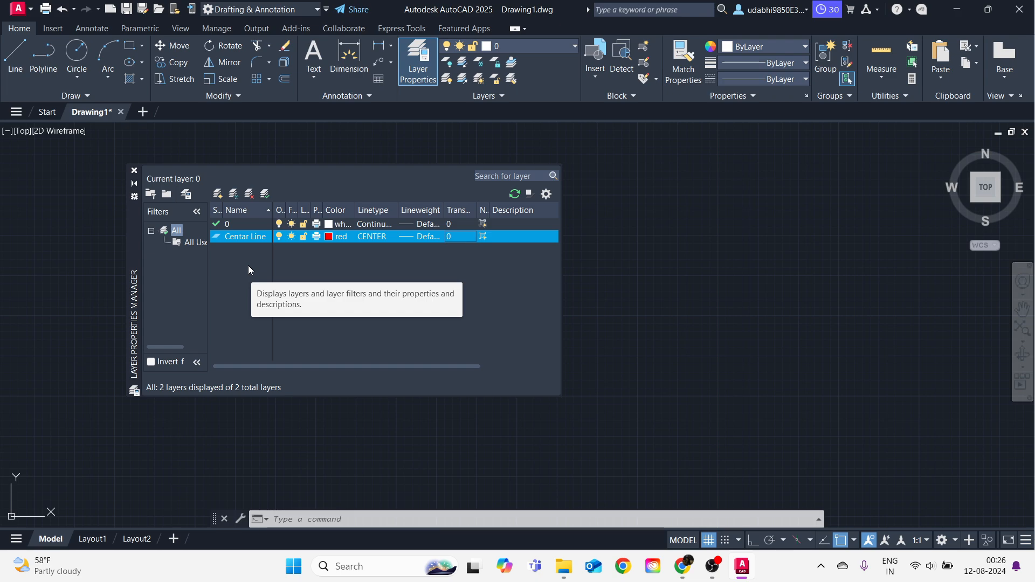
Create a new layer named "Dimension" and set its color to blue.
left_click(218, 194)
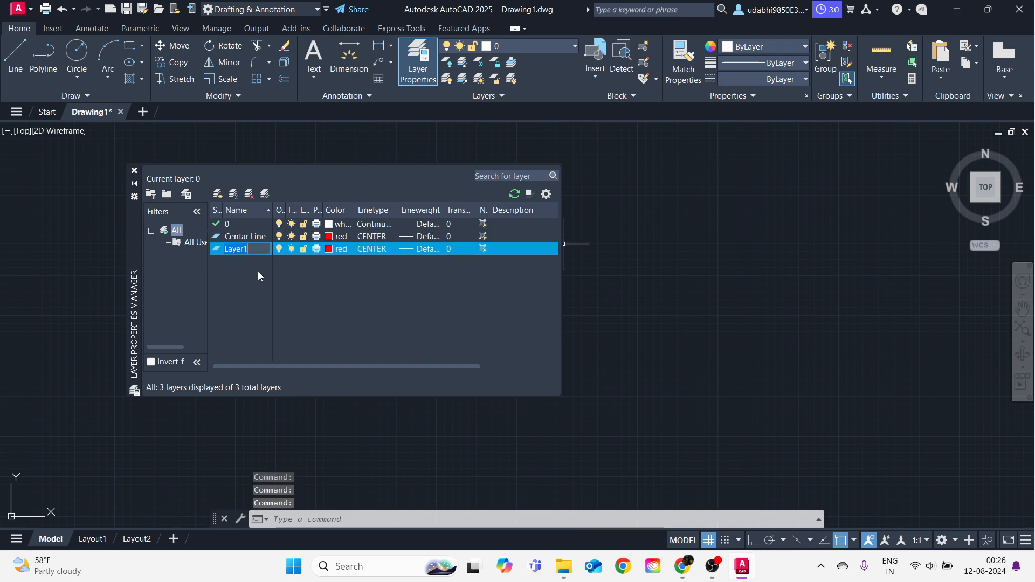
type("Dime")
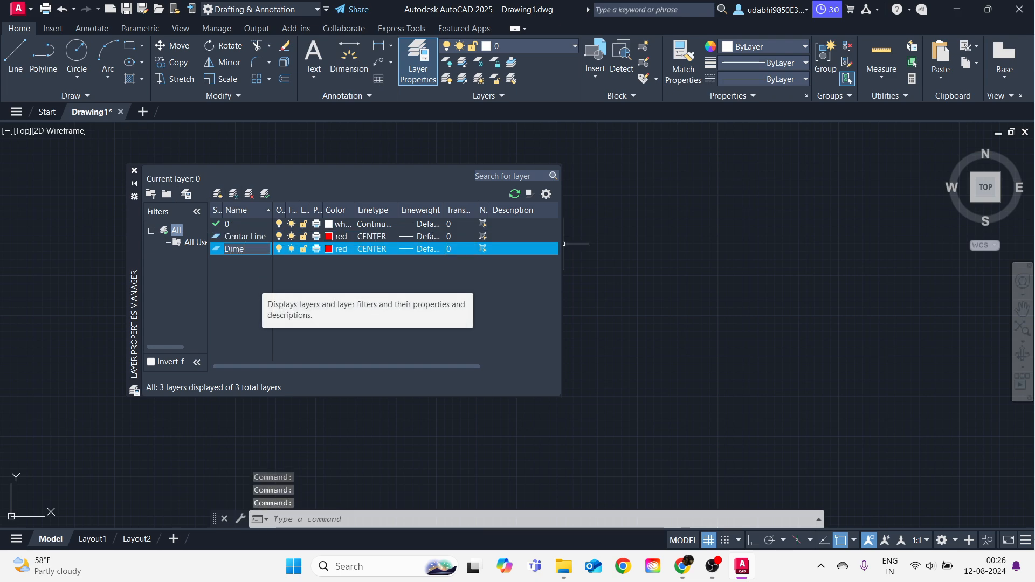
type("nsion")
key("Return")
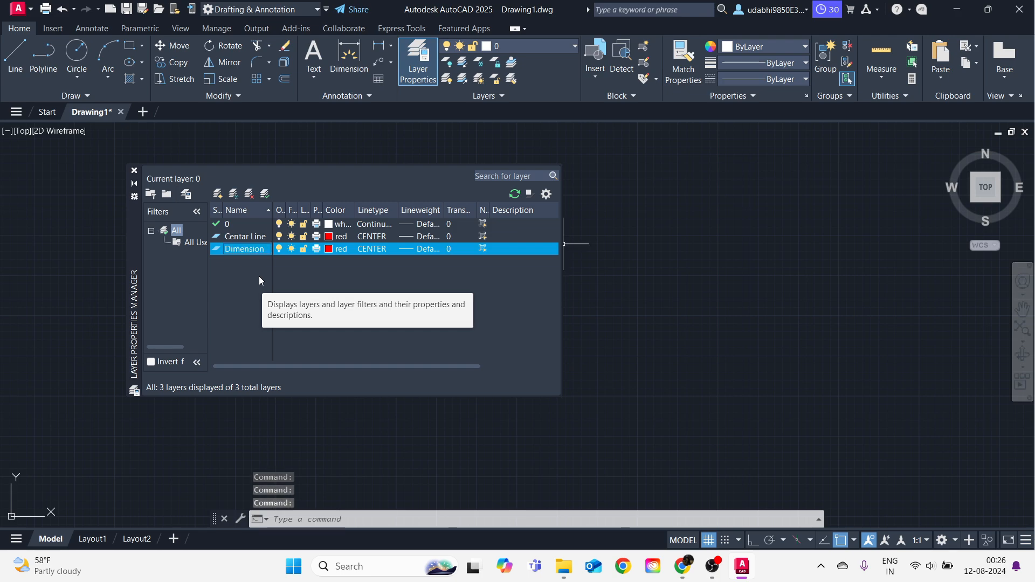
left_click(337, 249)
left_click(467, 325)
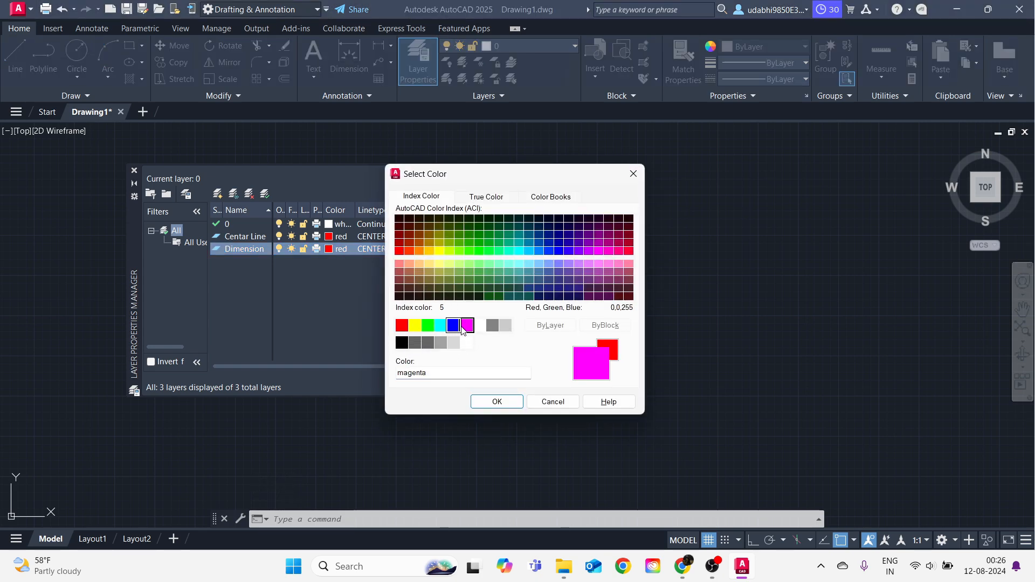
left_click(455, 327)
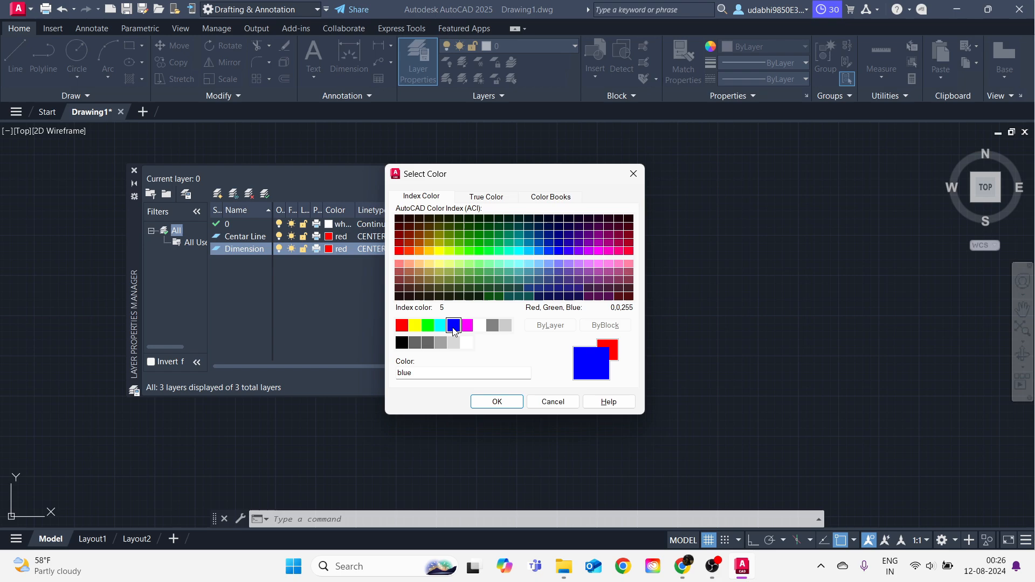
left_click(496, 402)
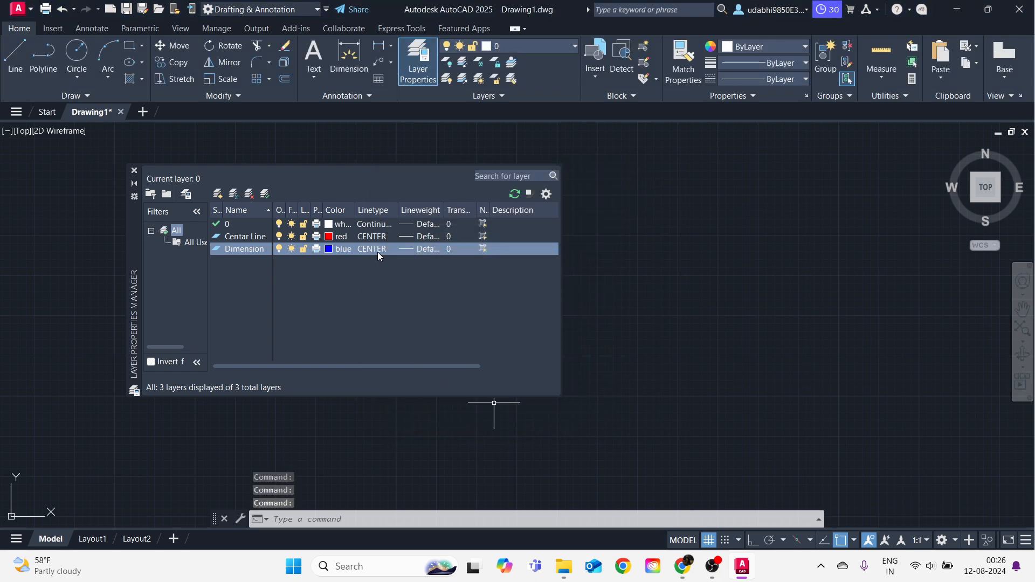
Assign the Continuous linetype to the Dimension layer.
left_click(377, 249)
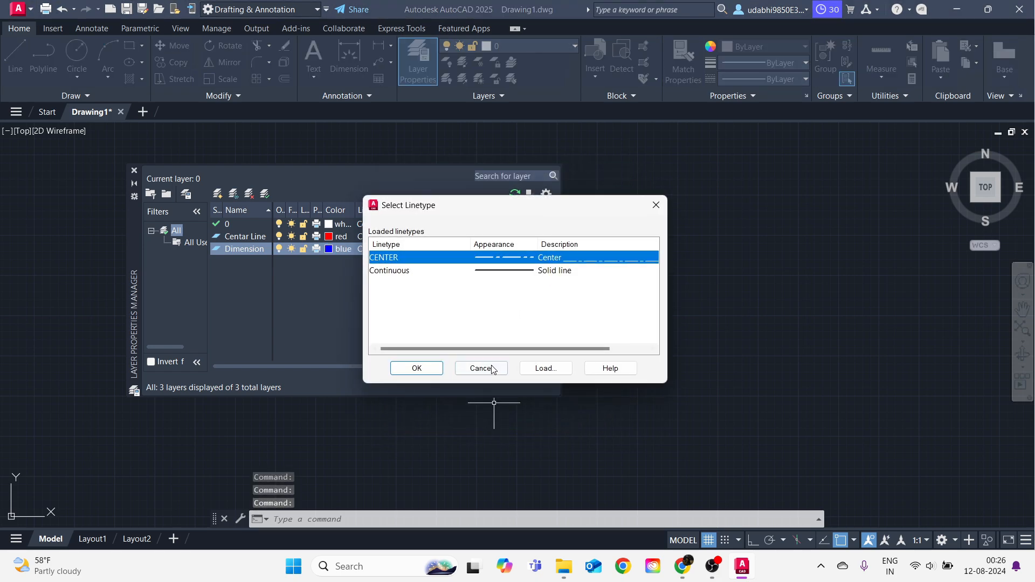
left_click(541, 368)
scroll(479, 286, "down", 8)
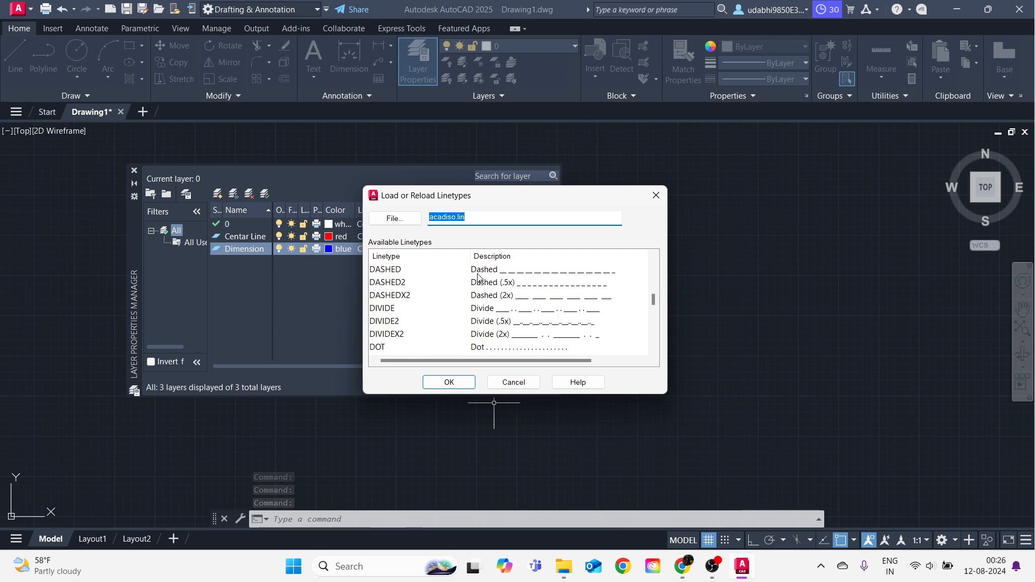
scroll(477, 277, "down", 4)
key("Escape")
left_click(479, 271)
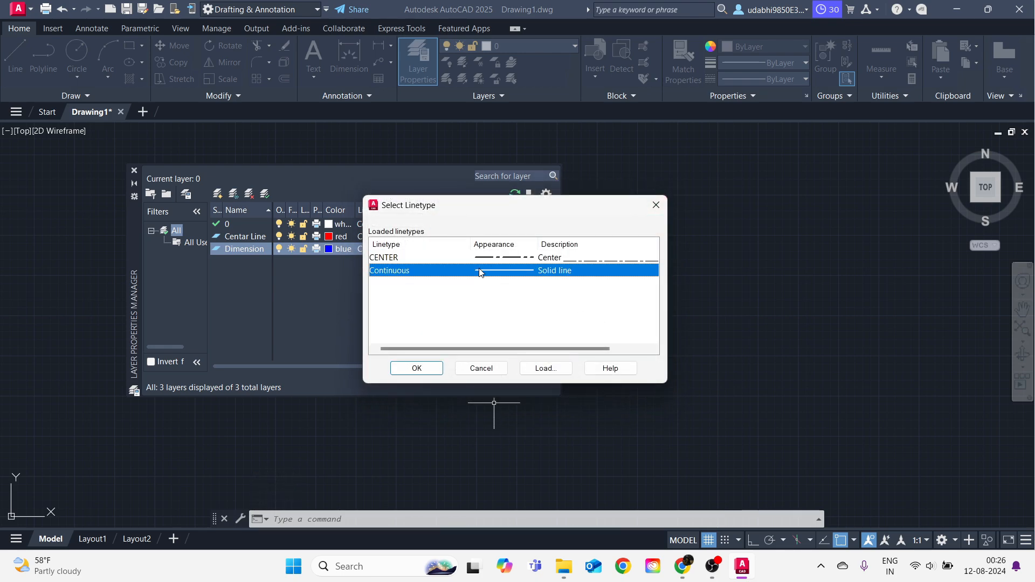
left_click(416, 368)
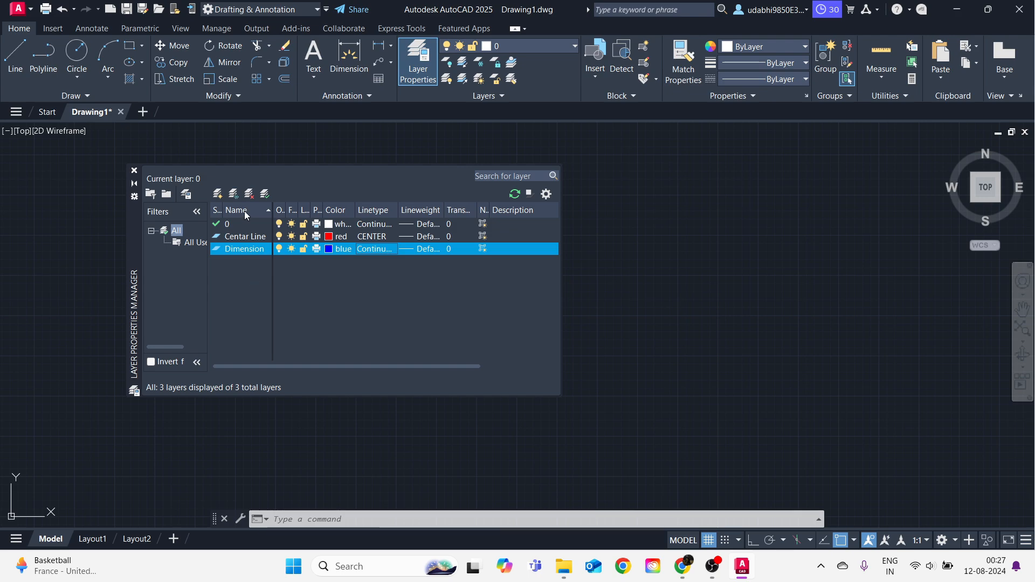
Create a new layer named "Hidden" and set its color to magenta.
left_click(217, 193)
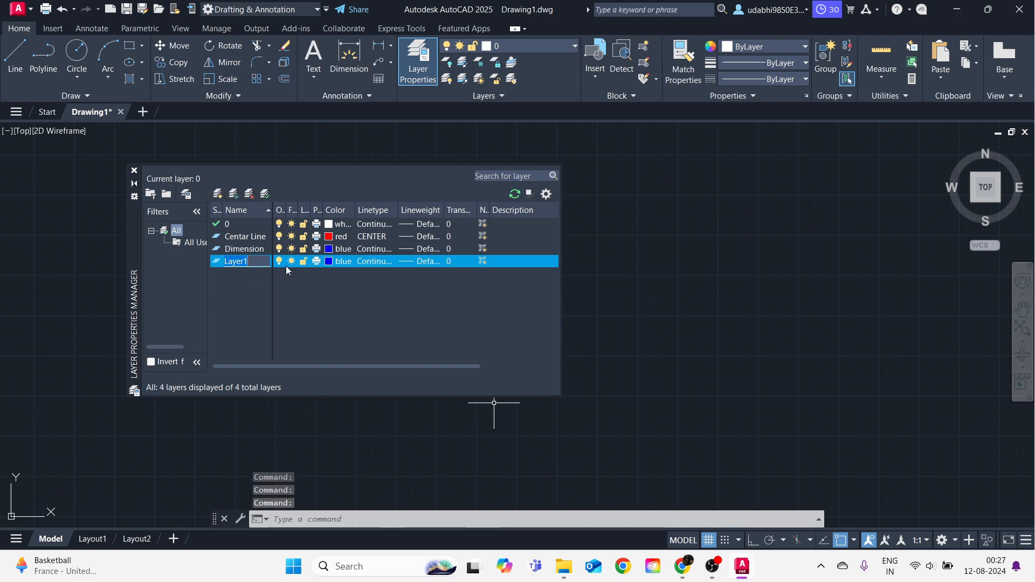
type("Hidden")
key("Return")
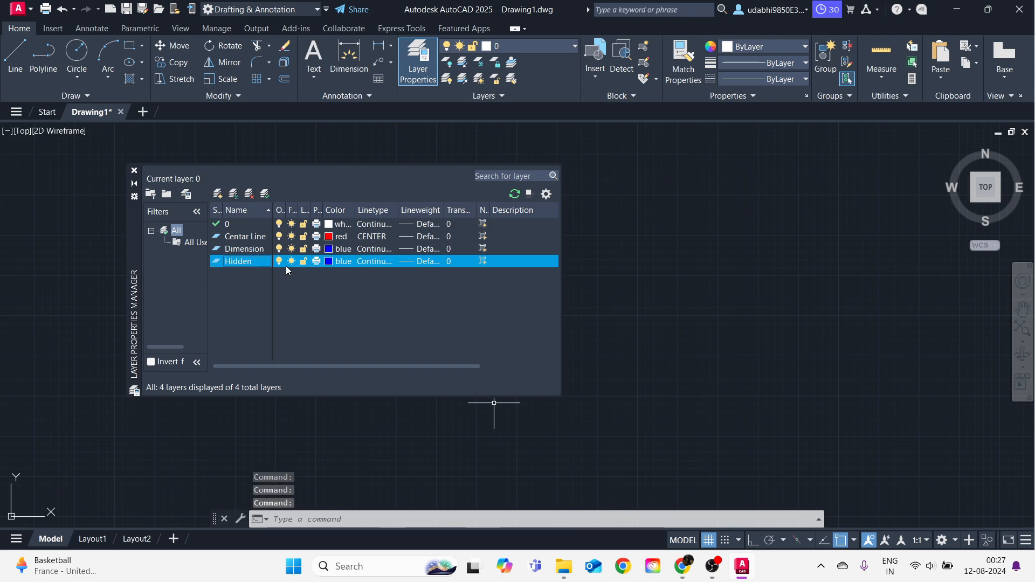
left_click(330, 262)
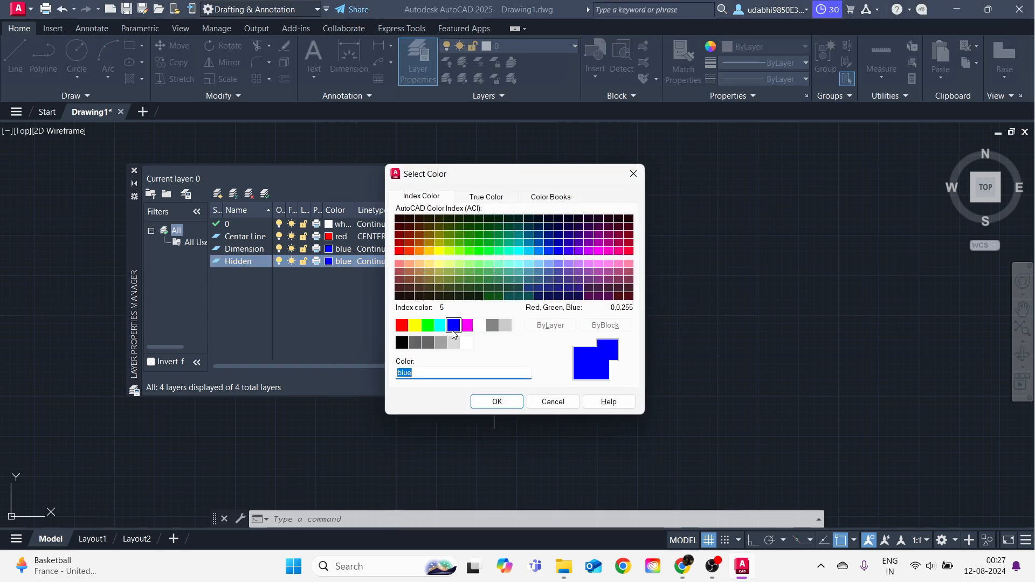
left_click(429, 330)
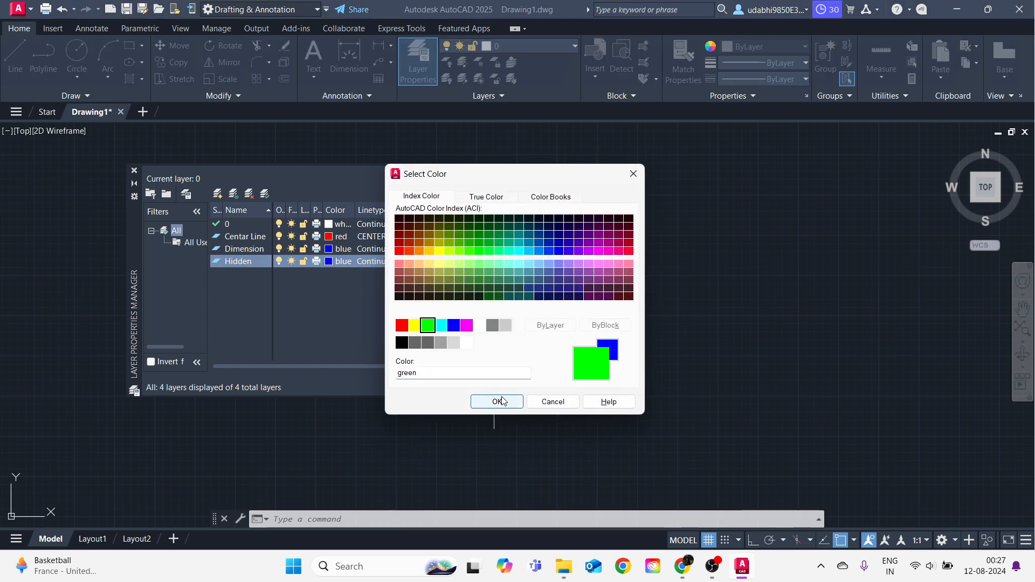
left_click(467, 327)
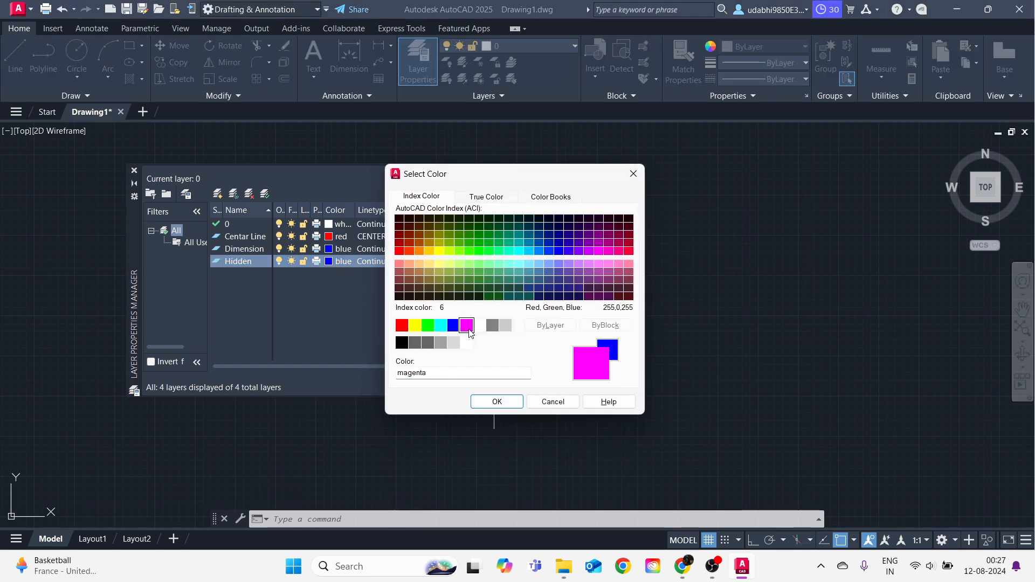
left_click(496, 401)
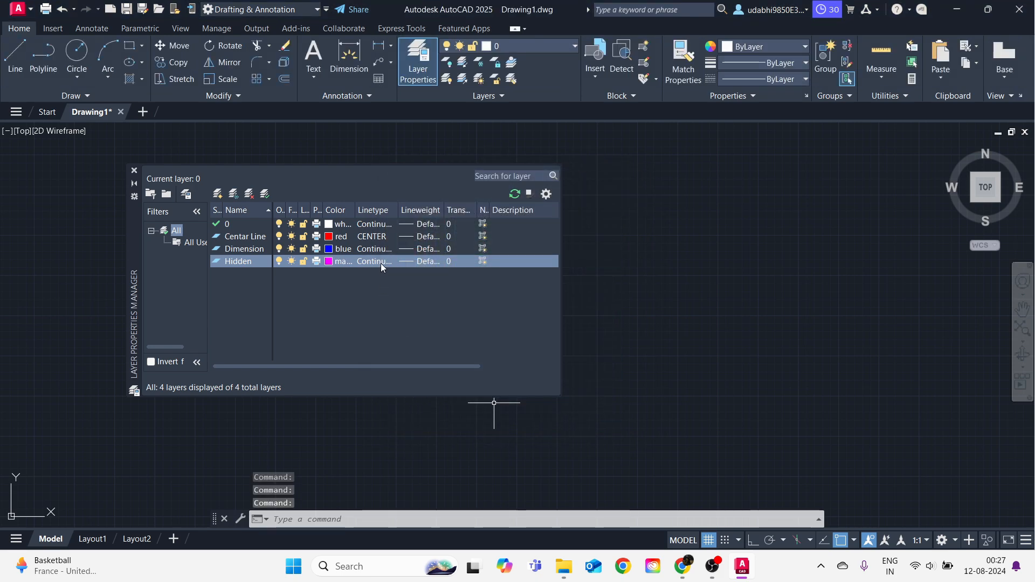
Load the HIDDEN linetype from acadiso.lin and assign it to the Hidden layer.
left_click(378, 262)
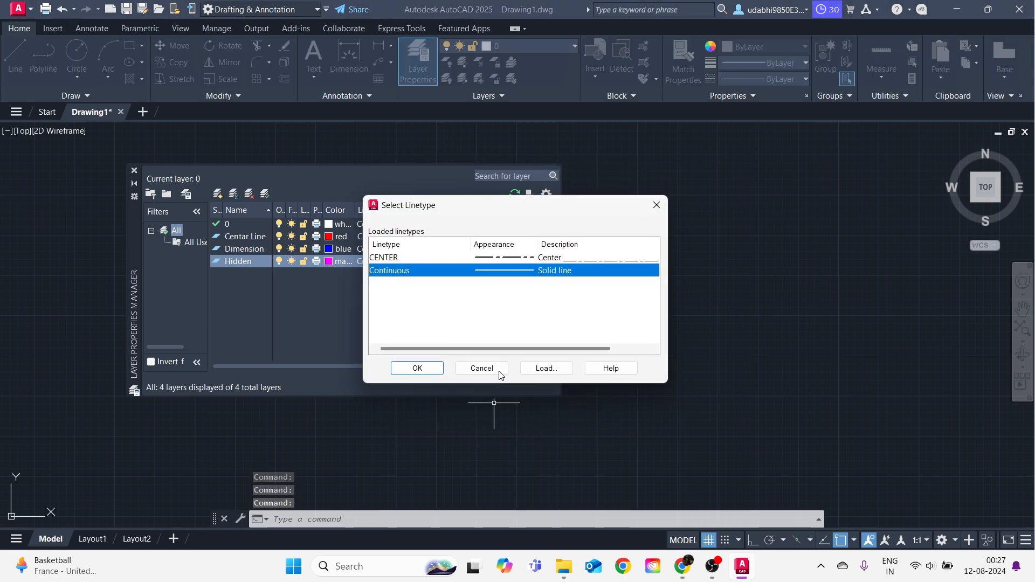
left_click(532, 368)
scroll(467, 321, "down", 12)
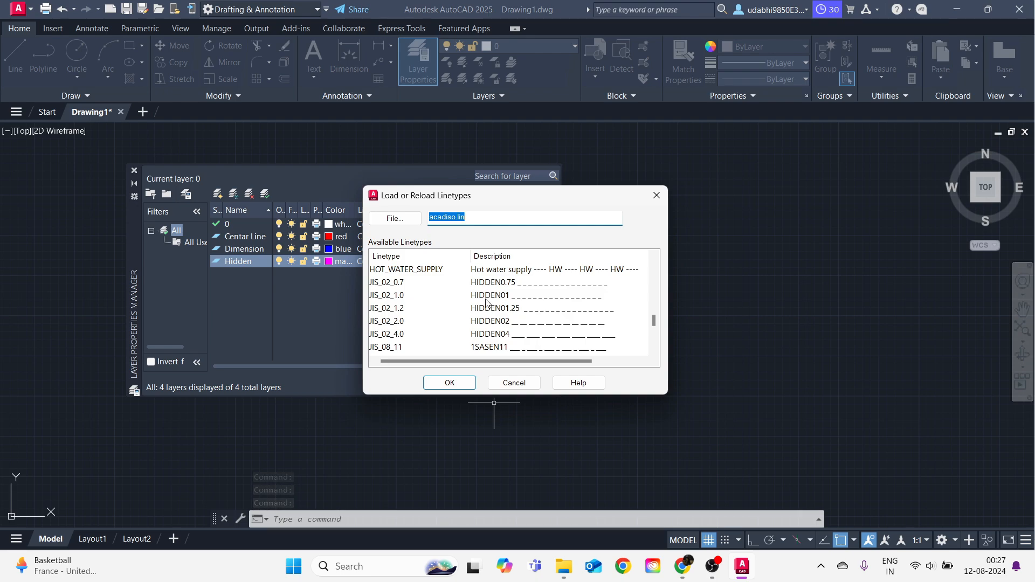
scroll(467, 320, "up", 2)
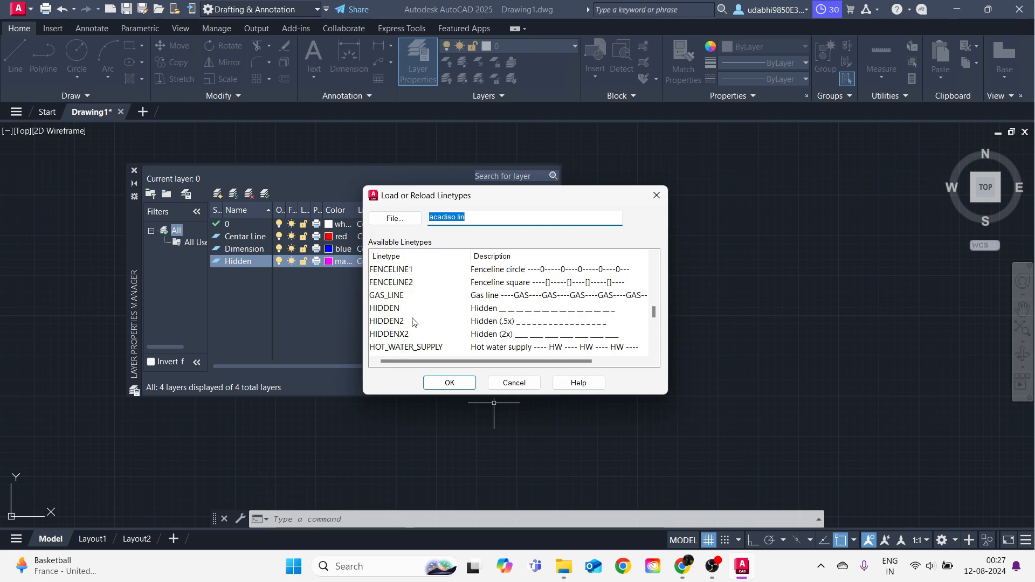
left_click(410, 309)
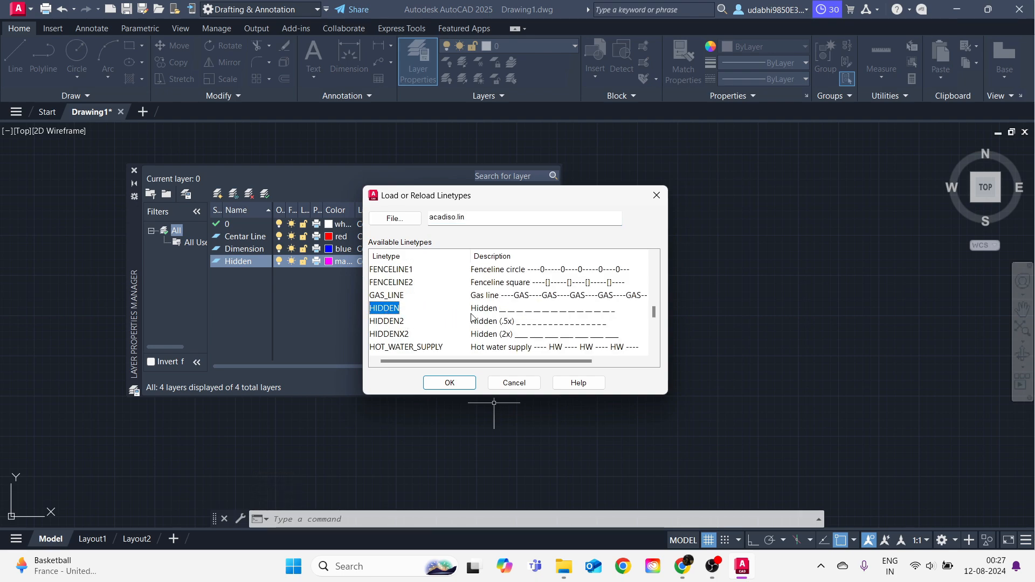
left_click(460, 383)
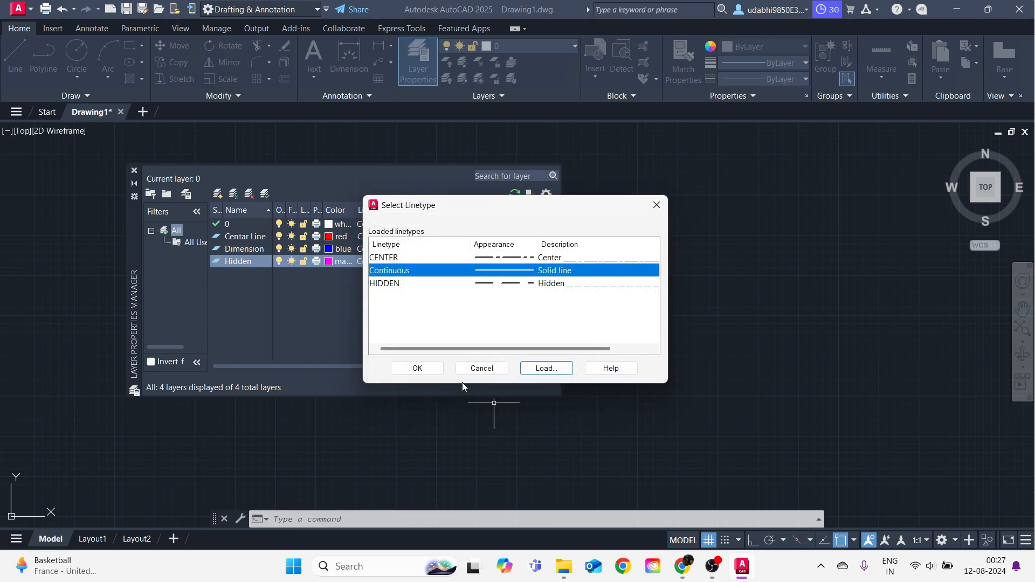
left_click(418, 283)
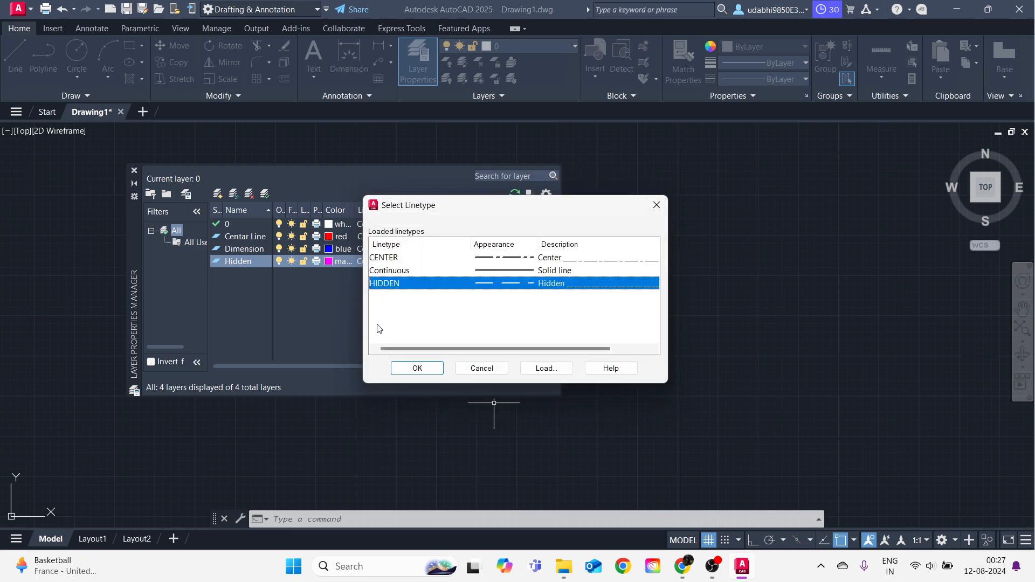
left_click(421, 366)
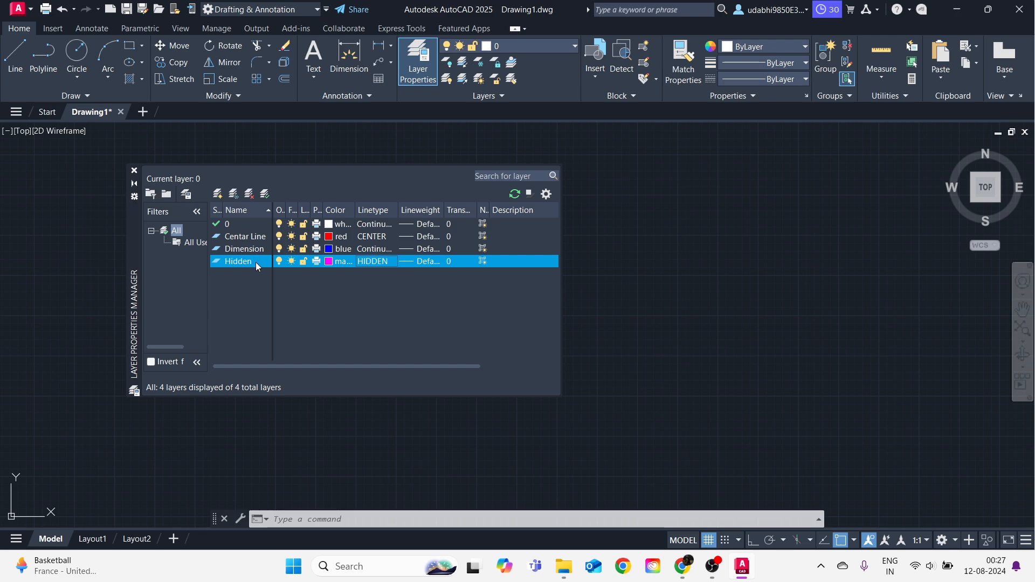
Create a new layer named "Drawing" and set its color to white.
left_click(217, 194)
type("Dr")
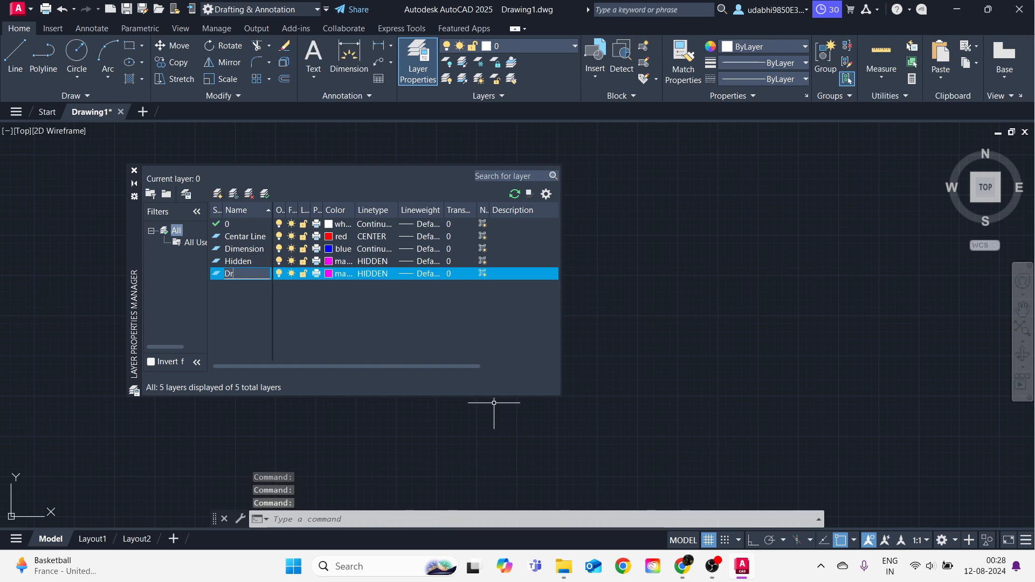
type("awing")
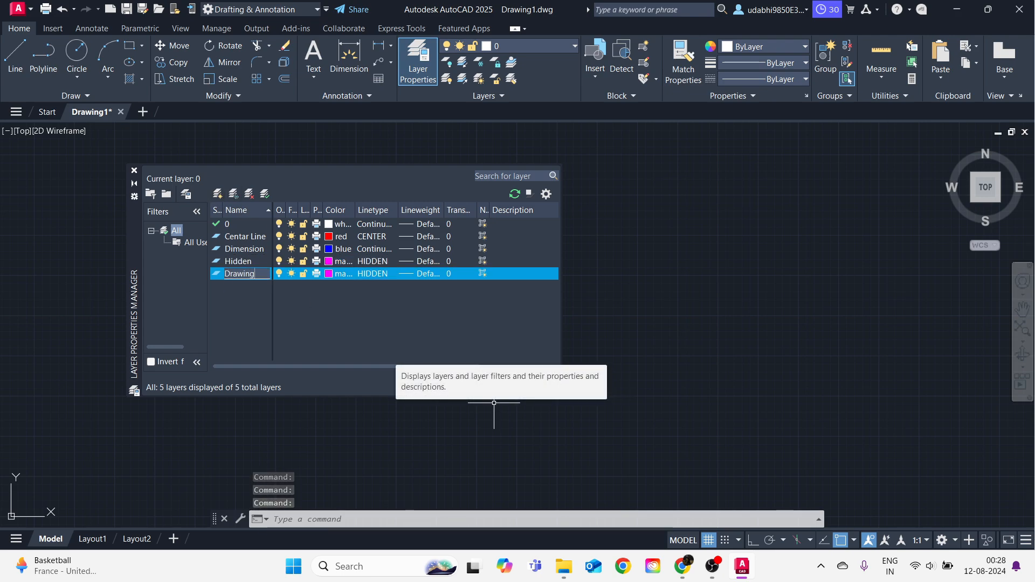
key("Return")
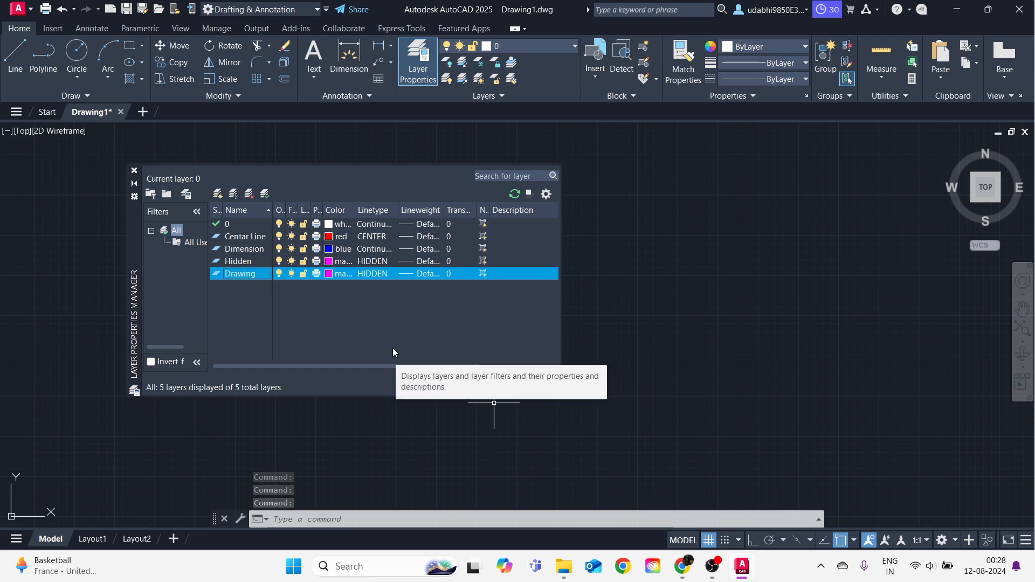
left_click(337, 274)
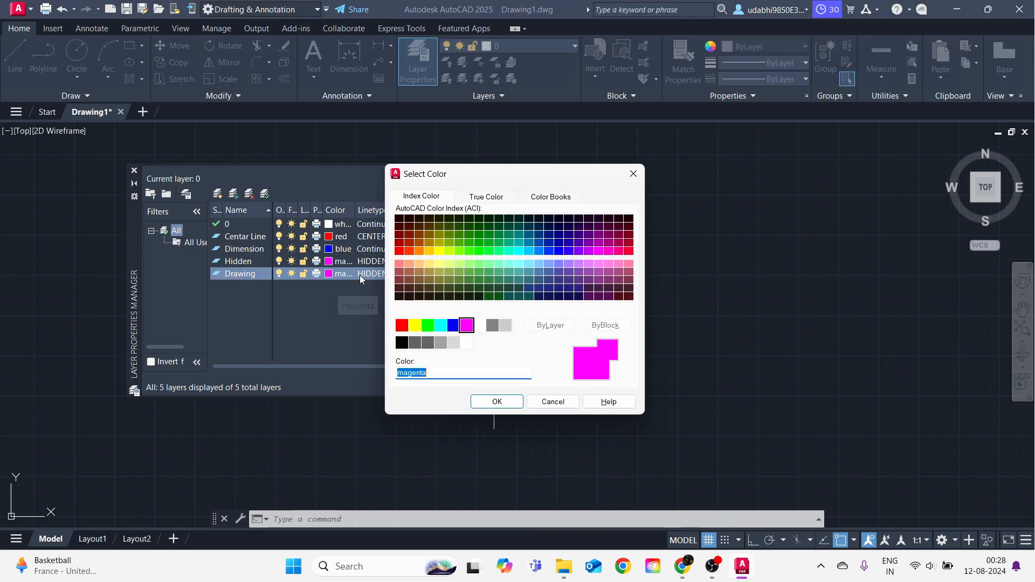
left_click(481, 326)
left_click(497, 402)
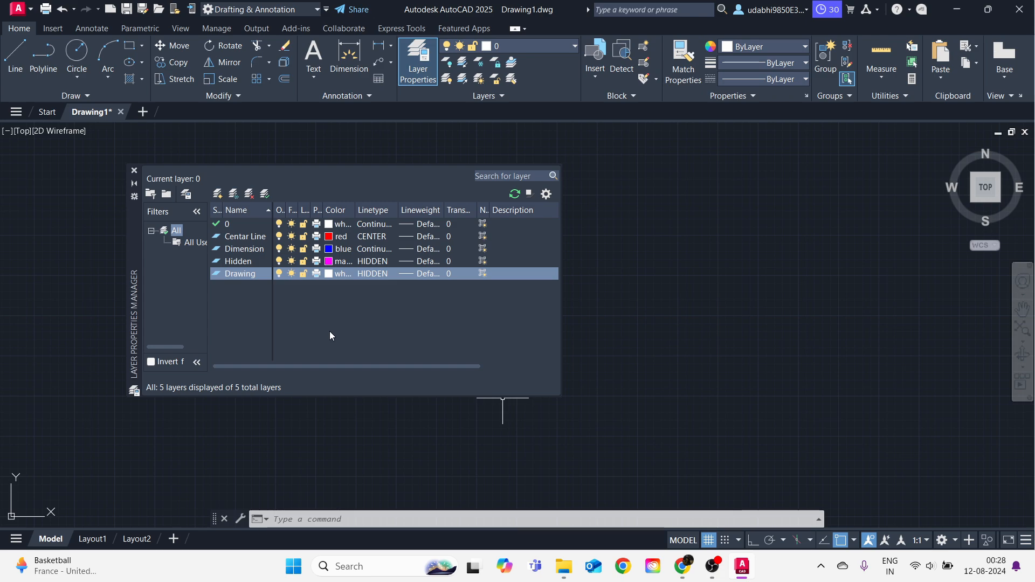
Close the Layer Properties Manager and make Drawing the current layer.
left_click(133, 172)
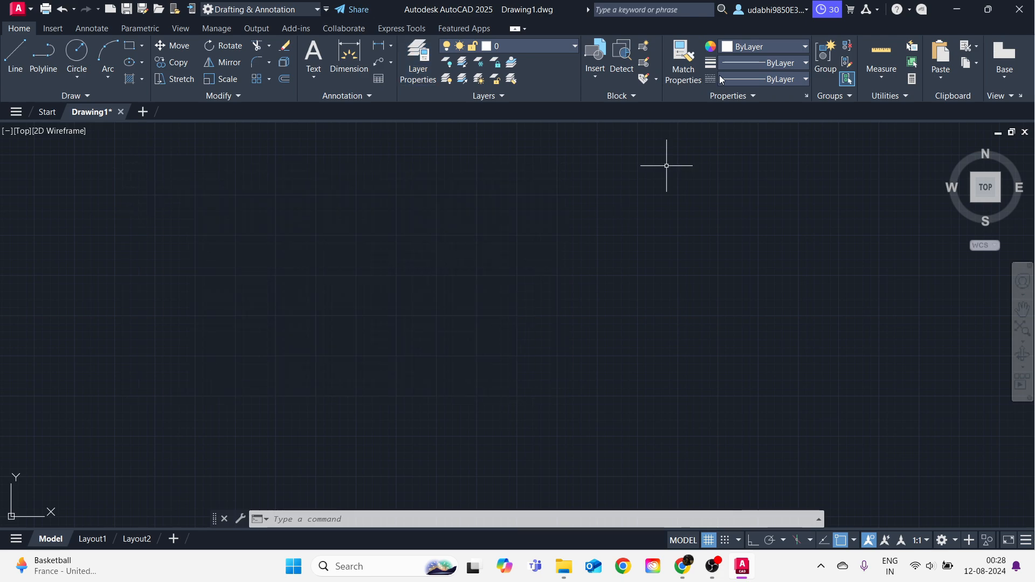
left_click(574, 48)
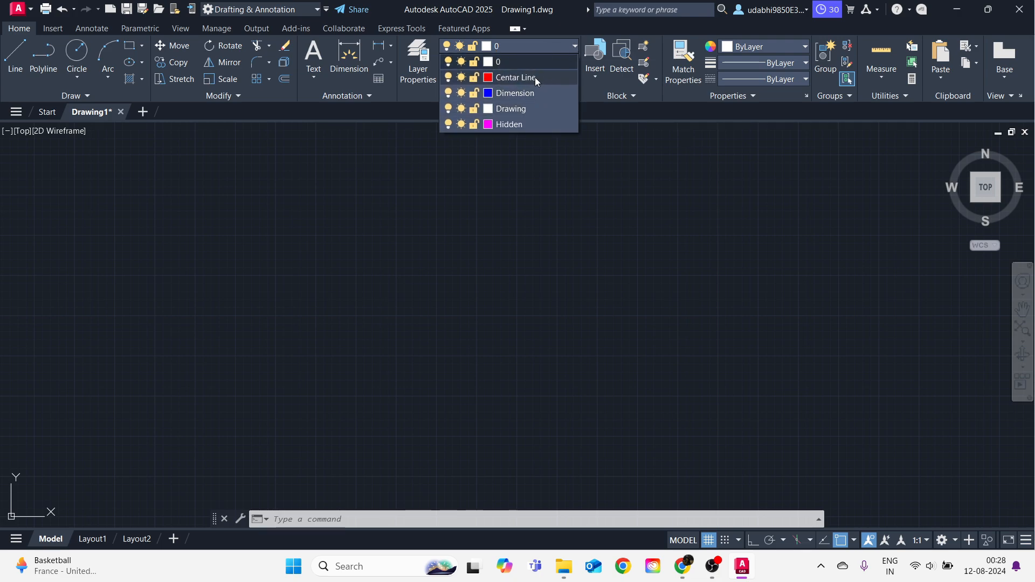
left_click(539, 109)
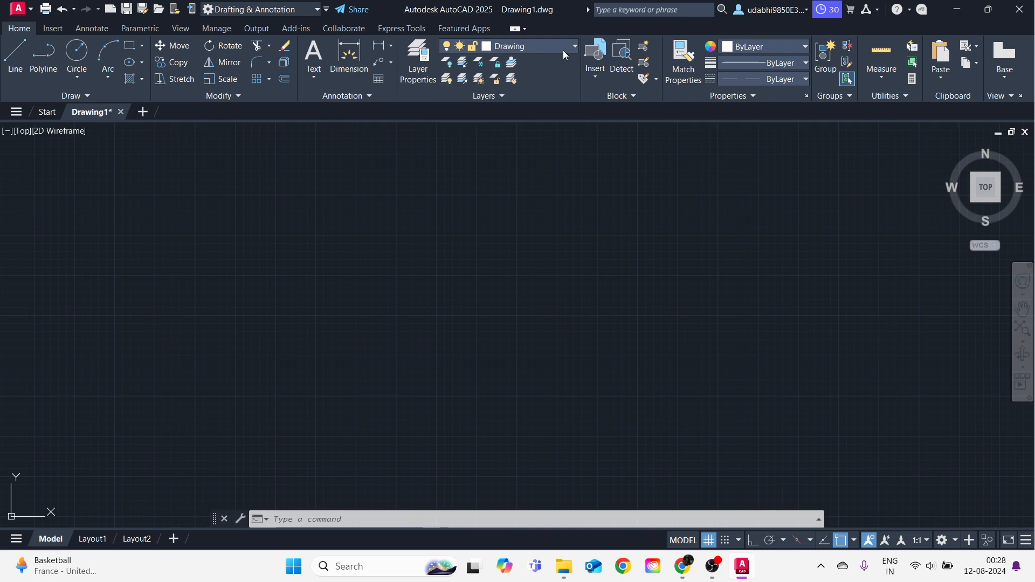
left_click(568, 46)
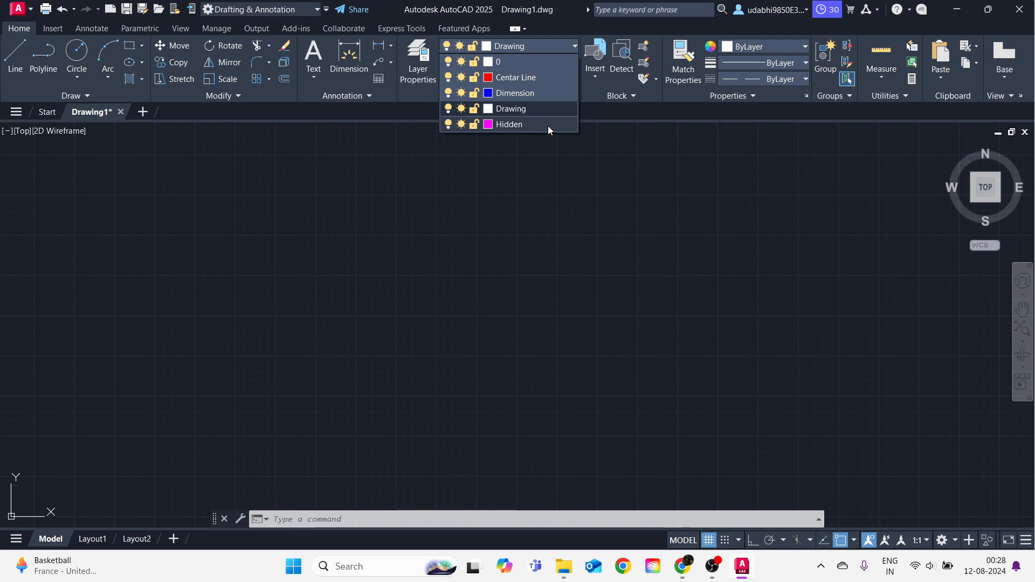
left_click(559, 44)
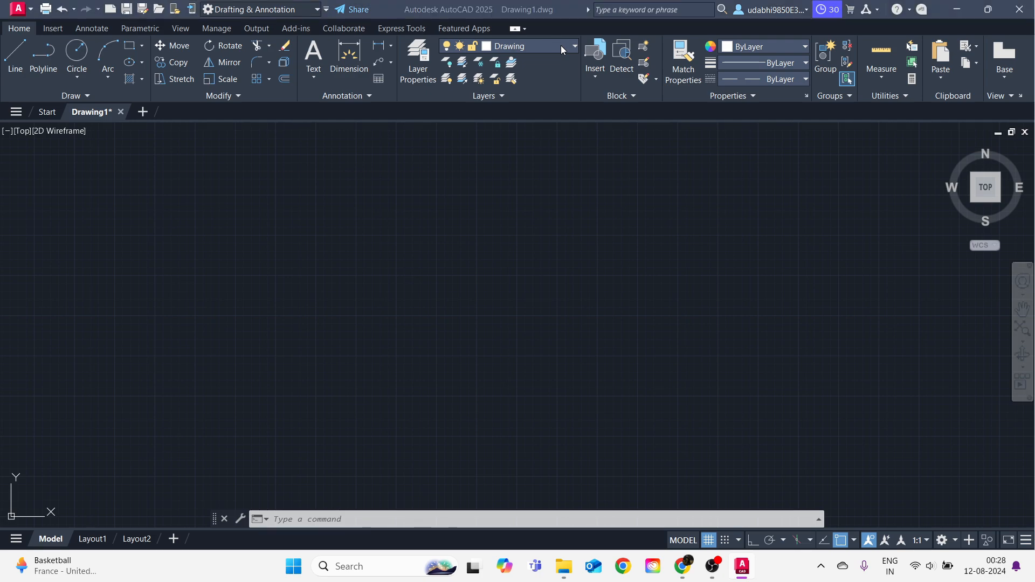
Switch to the reference book, examine the dimensions of the Adjustable Support figure, and return to AutoCAD.
key("alt+Tab")
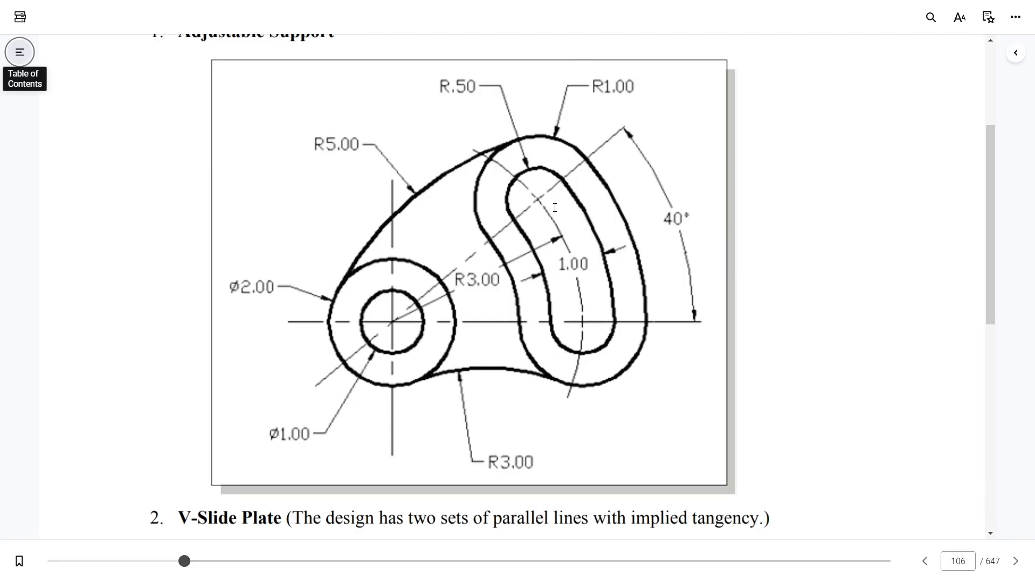
scroll(555, 207, "up", 2)
scroll(505, 240, "down", 2)
scroll(505, 240, "up", 2)
scroll(505, 240, "down", 2)
key("alt+Tab")
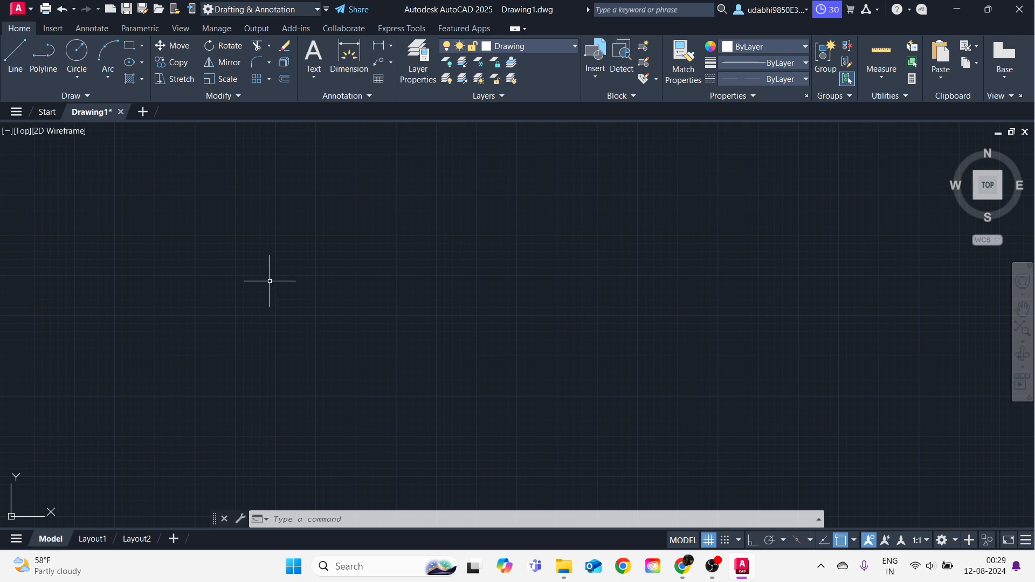
Check the Adjustable Support figure in the reference book, then make Centar Line the current layer in AutoCAD with linetype ByLayer.
key("alt+Tab")
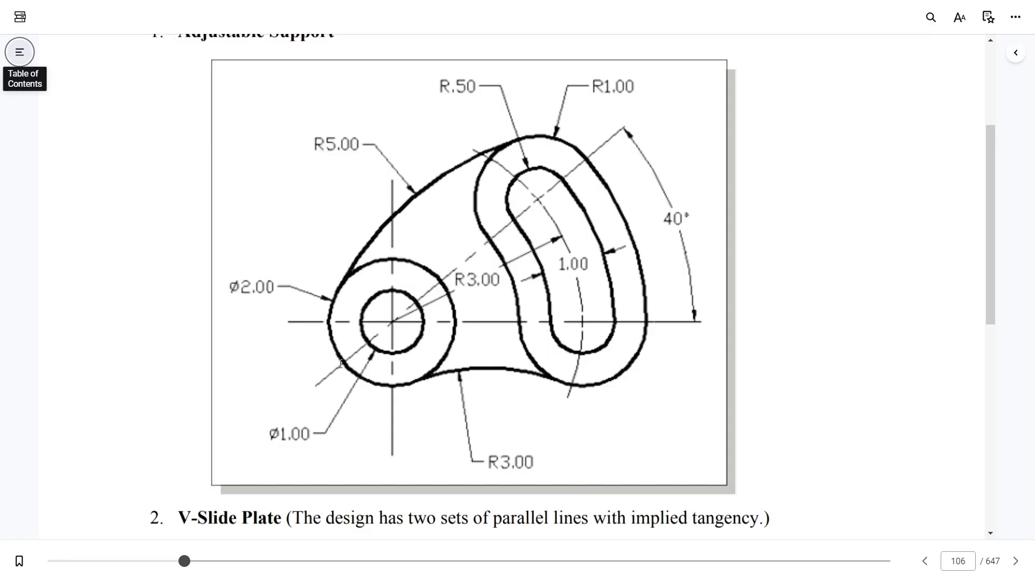
key("alt+Tab")
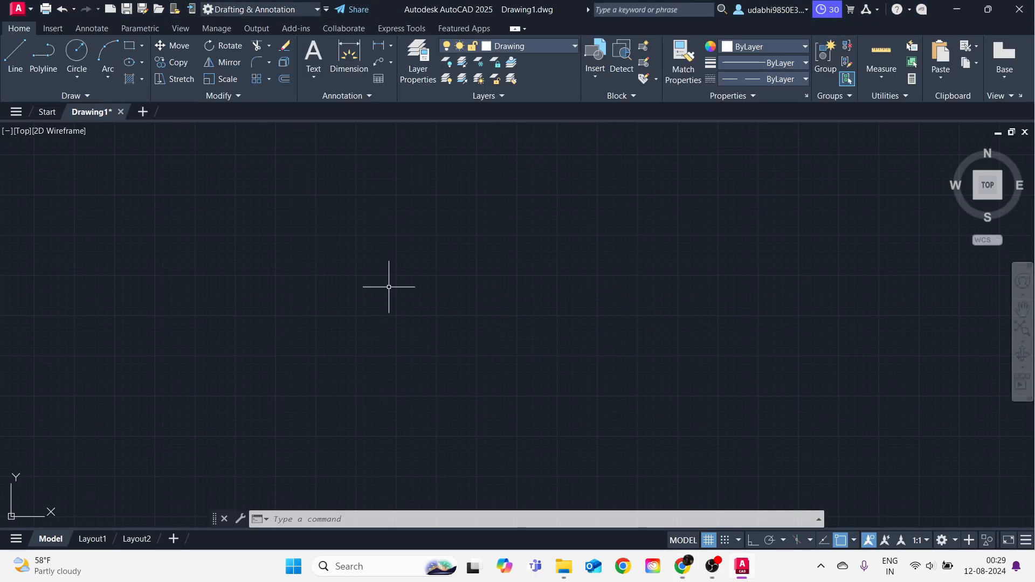
left_click(571, 47)
left_click(532, 79)
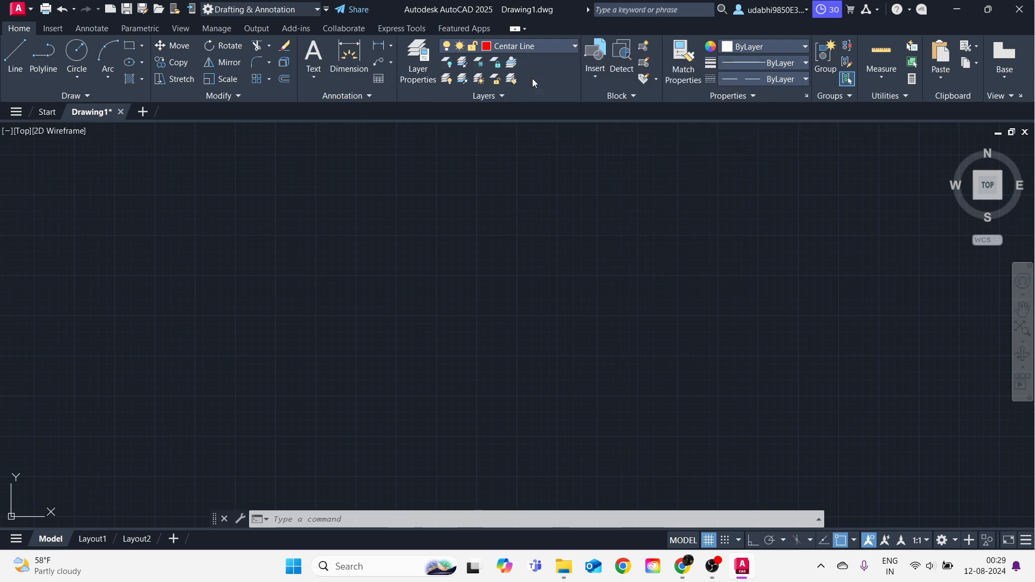
left_click(558, 46)
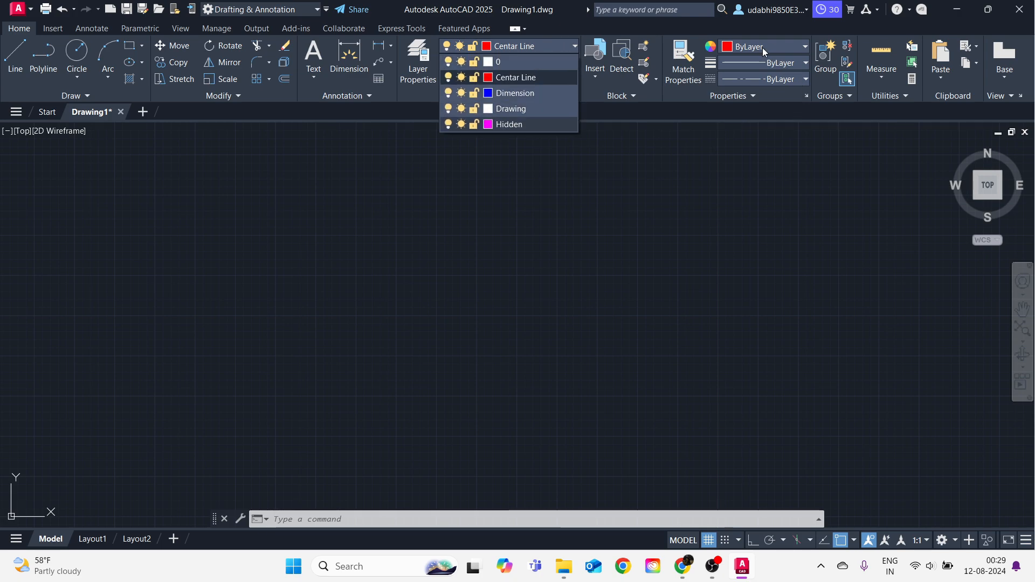
left_click(794, 79)
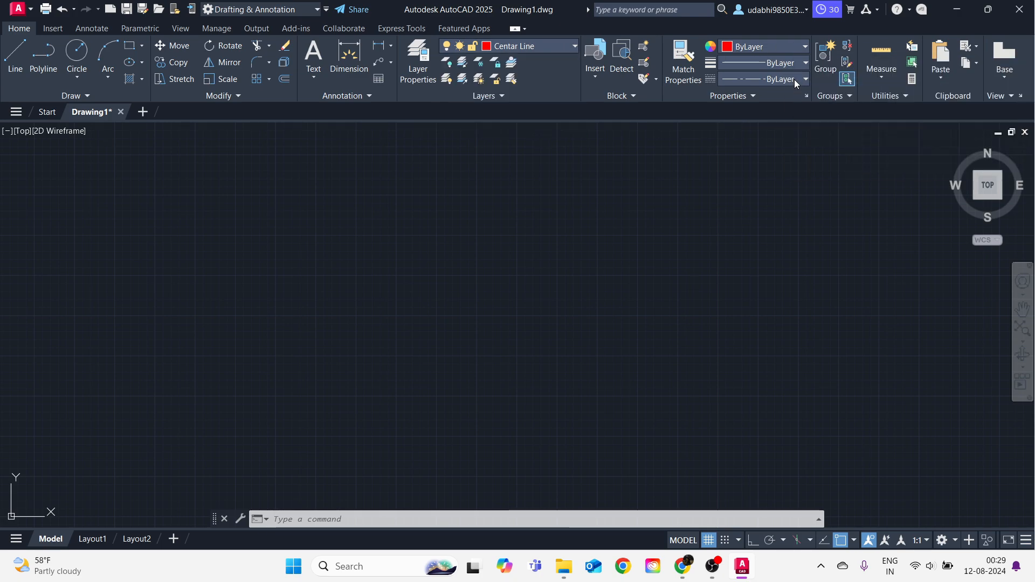
left_click(805, 79)
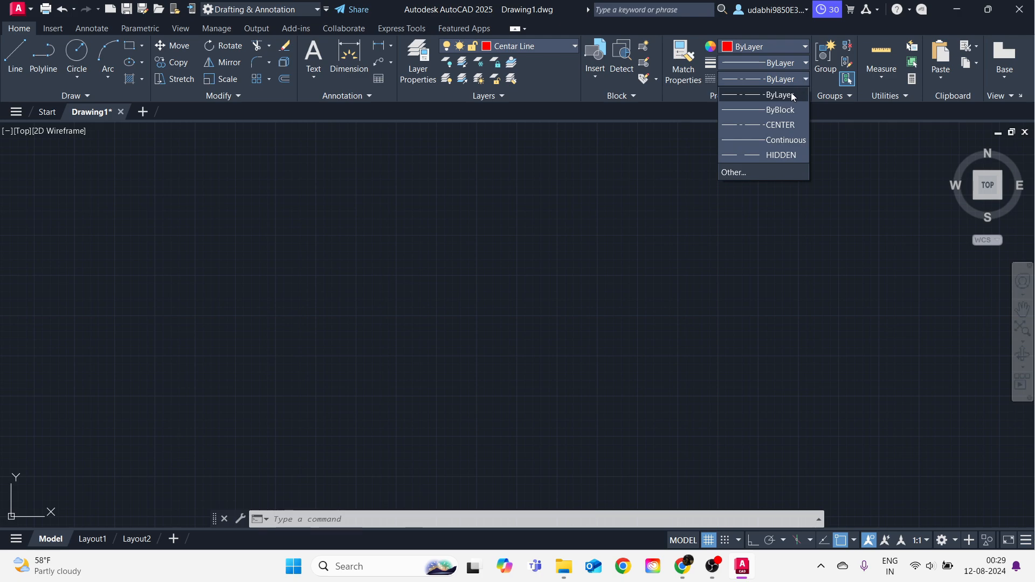
left_click(792, 96)
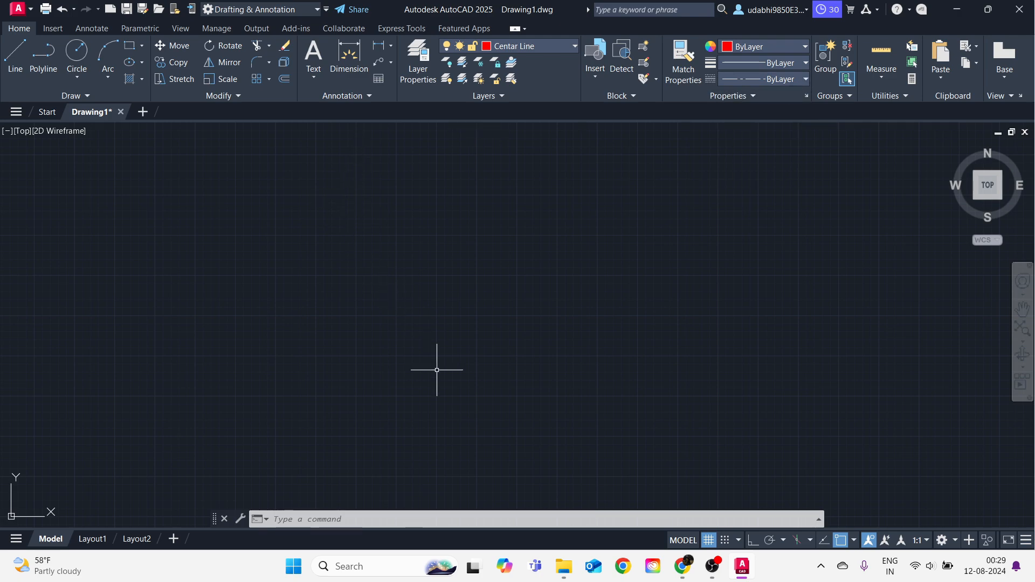
Draw a nearly horizontal test line on the Centar Line layer and inspect its linetype.
type("l")
key("Return")
left_click(295, 330)
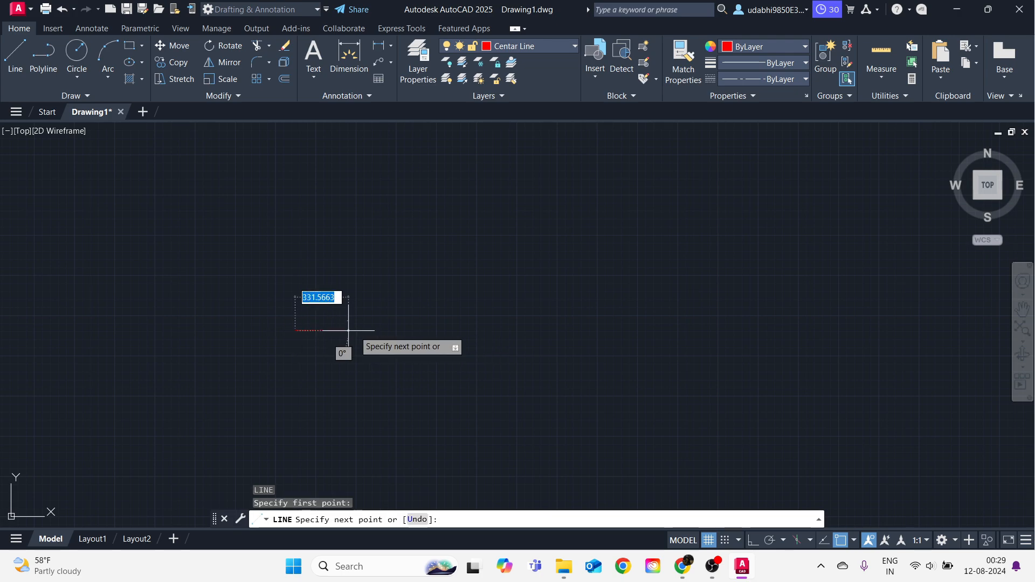
left_click(629, 328)
key("Escape")
scroll(424, 349, "up", 4)
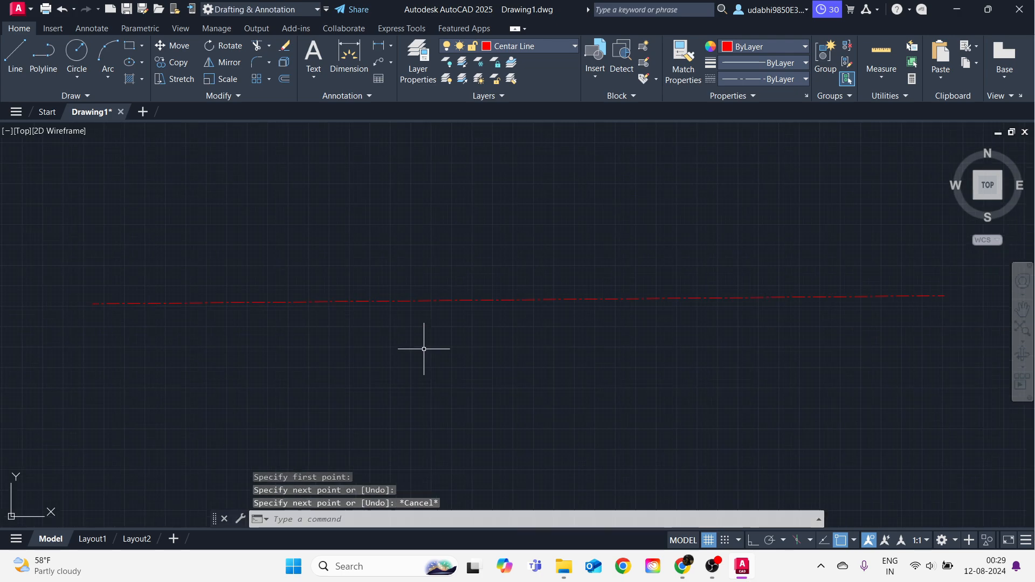
scroll(377, 280, "down", 4)
Erase the red test line from the Centar Line layer.
left_click(541, 350)
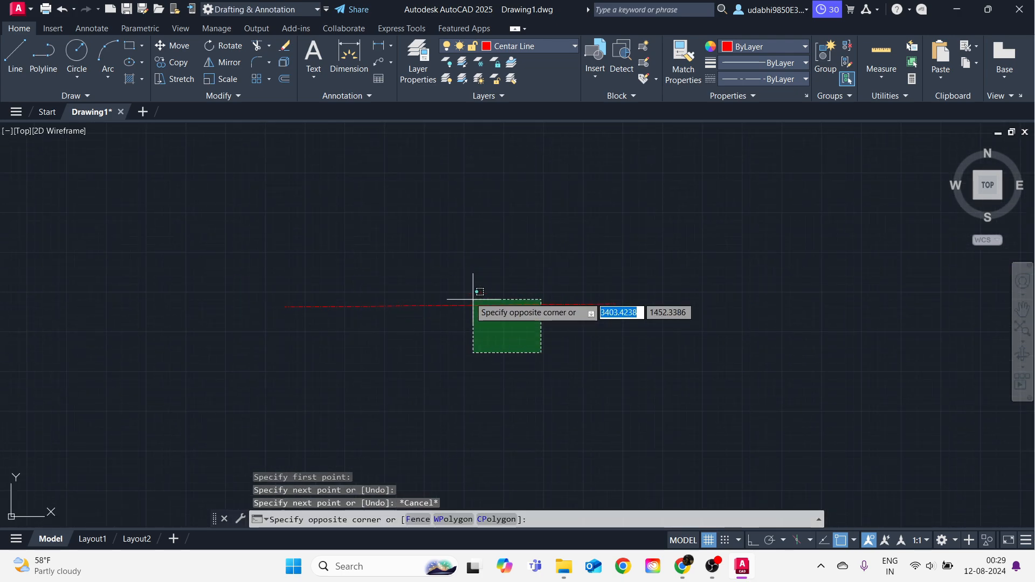
left_click(458, 286)
type("e")
key("Return")
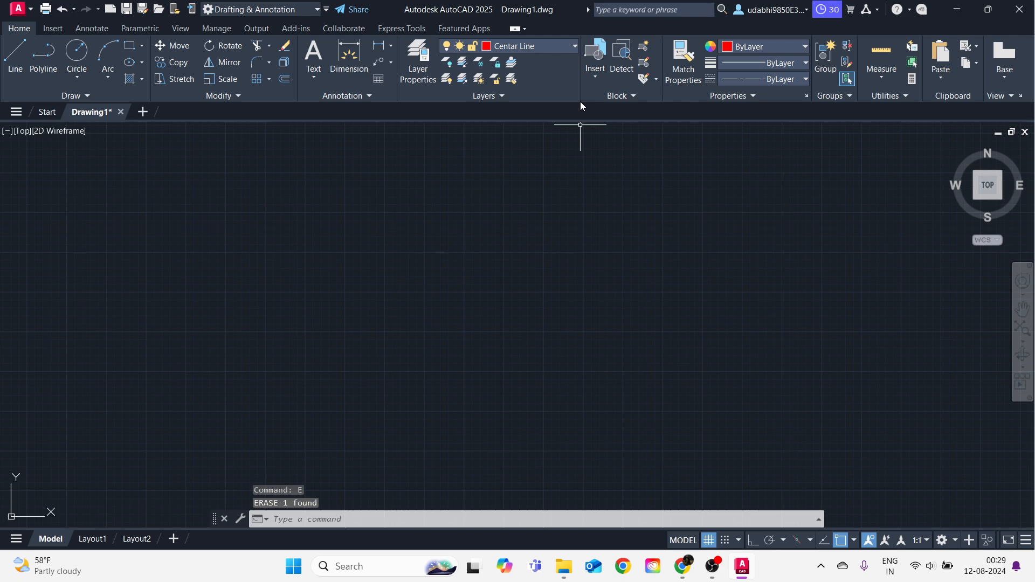
left_click(563, 46)
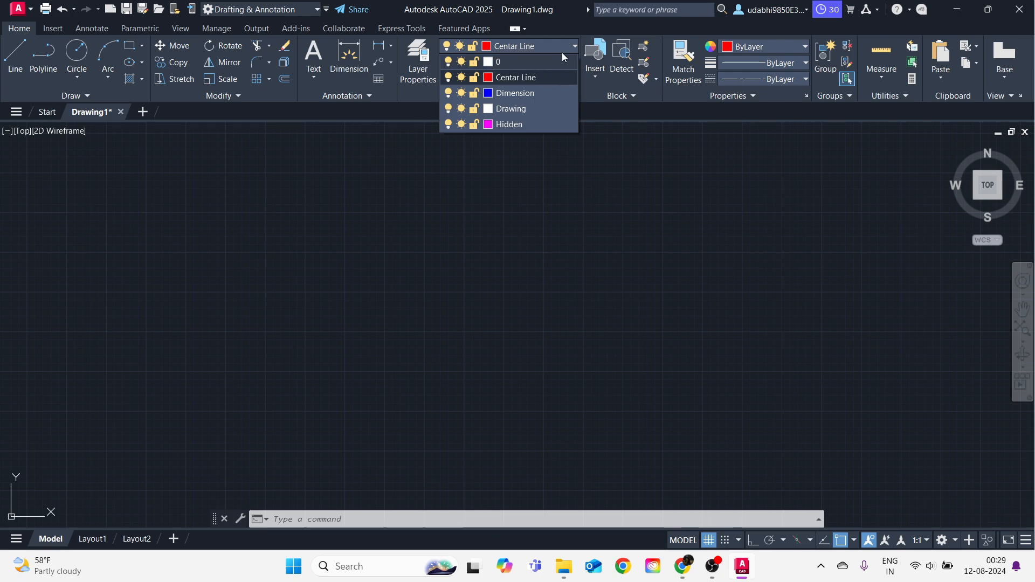
left_click(546, 49)
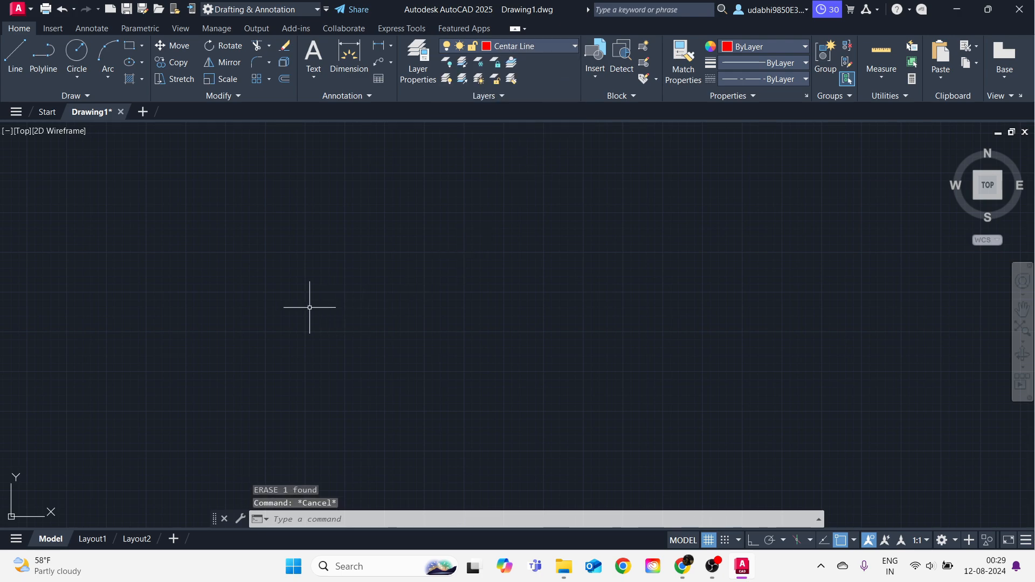
type("l")
key("Return")
left_click(274, 312)
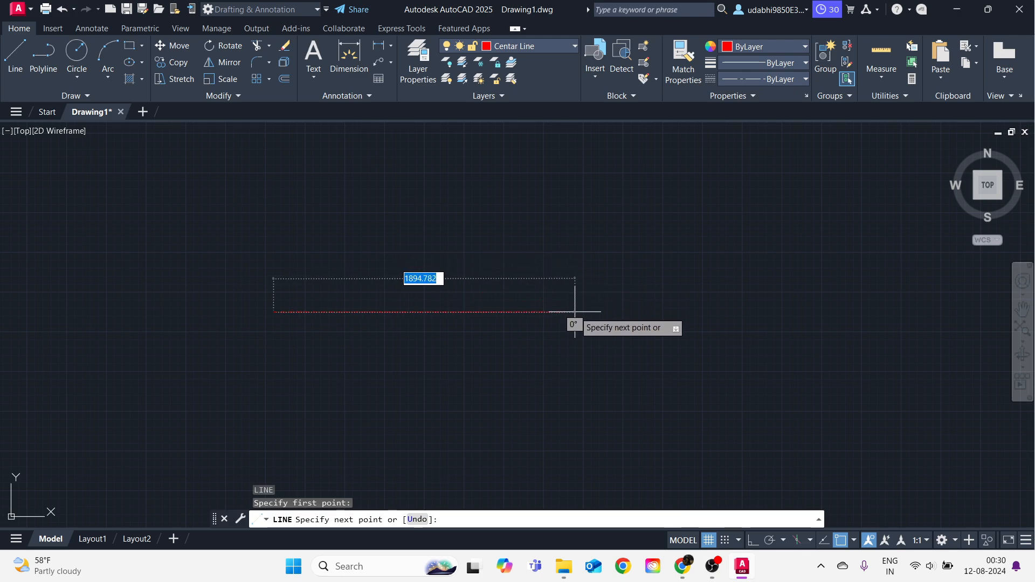
key("Escape")
Make Drawing the current layer, draw a nearly horizontal test line on it, and inspect its linetype.
left_click(572, 47)
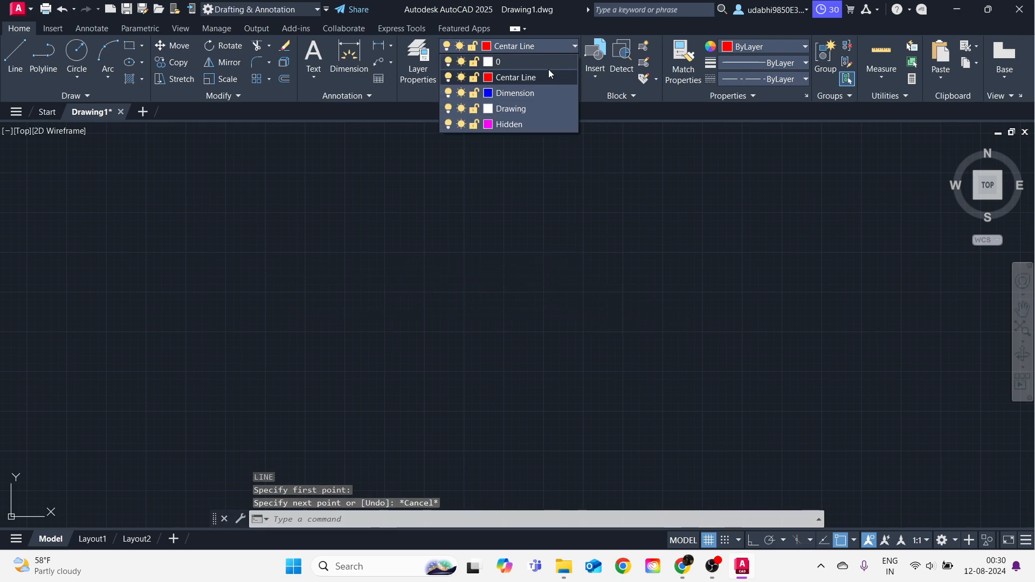
left_click(526, 109)
type("l")
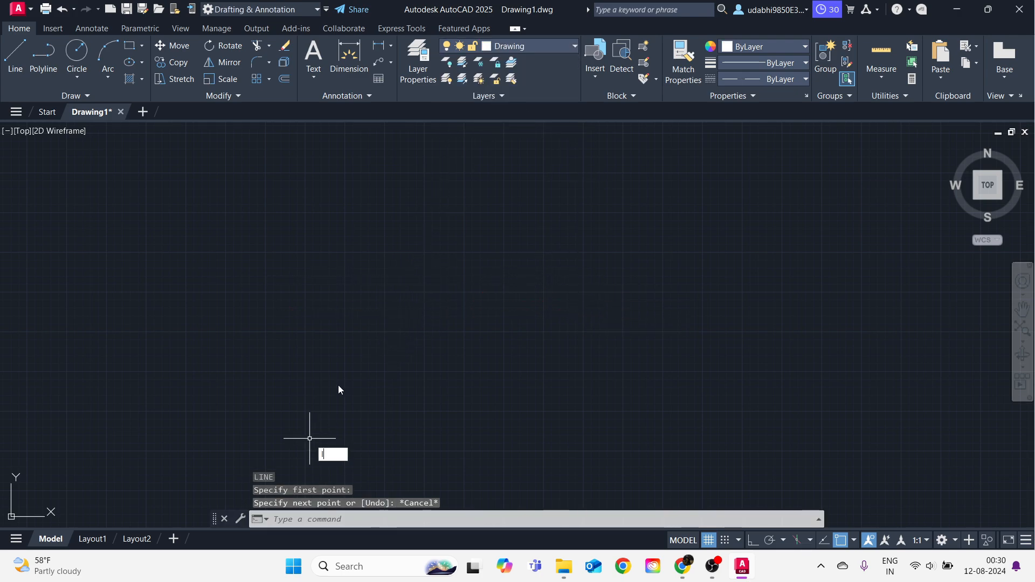
key("Return")
left_click(300, 335)
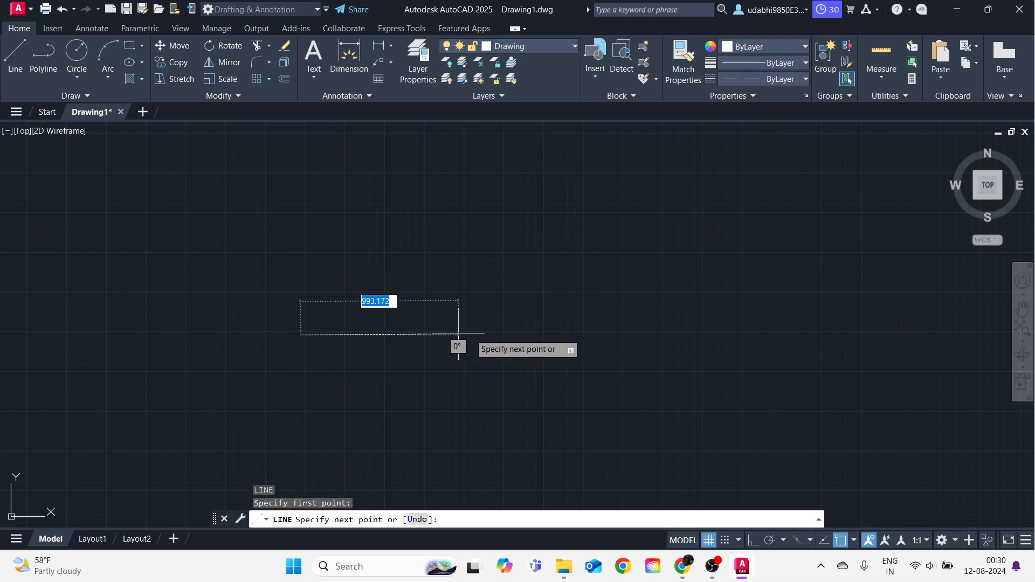
left_click(589, 335)
key("Escape")
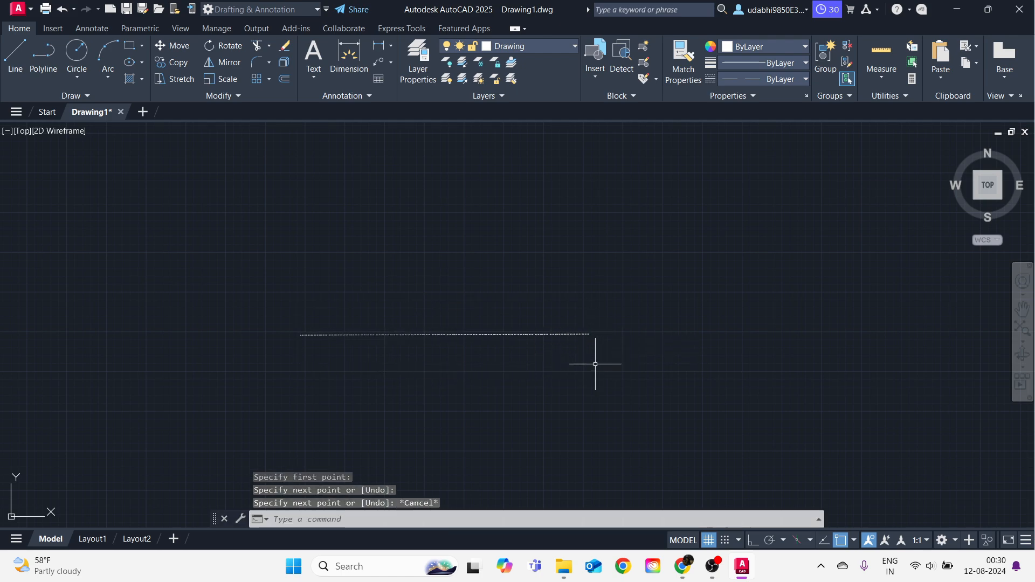
scroll(455, 346, "up", 6)
scroll(425, 327, "down", 2)
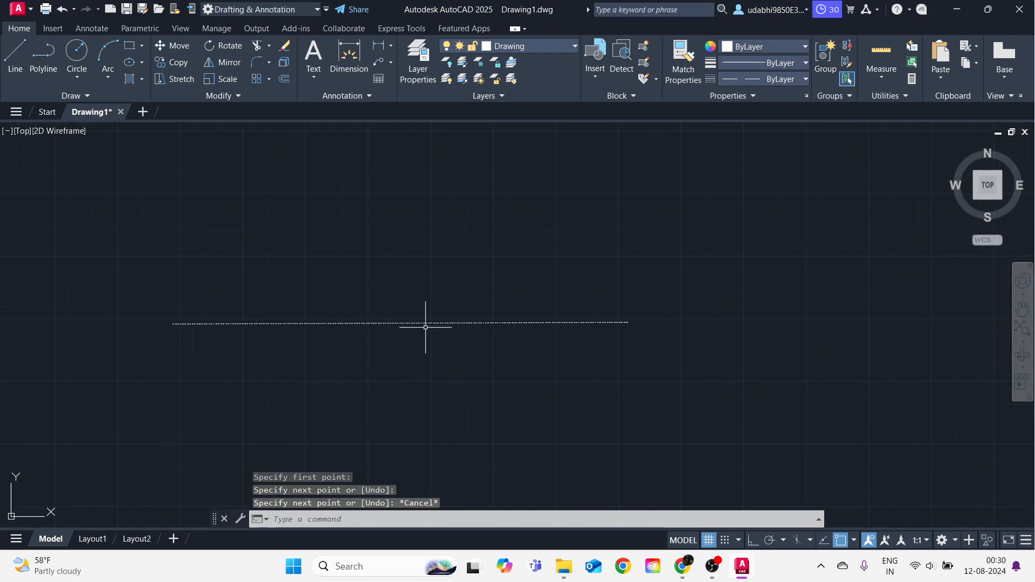
Try to erase the white test line on the Drawing layer.
left_click(503, 381)
left_click(440, 311)
type("e")
key("Return")
left_click(458, 357)
left_click(419, 285)
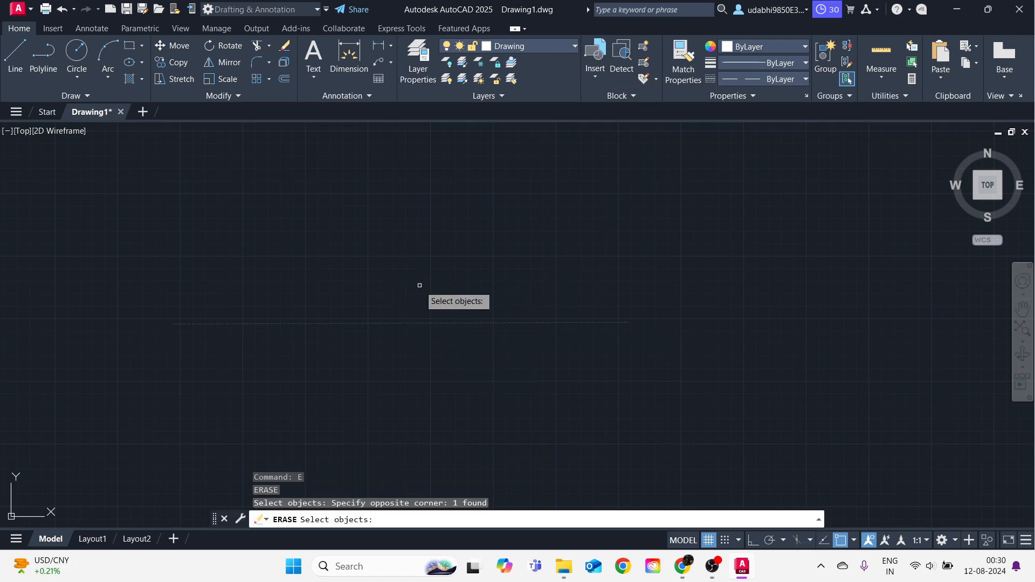
type("e")
key("Return")
Set the Drawing layer's linetype to Continuous and check the linetype assigned to the Hidden layer.
left_click(417, 68)
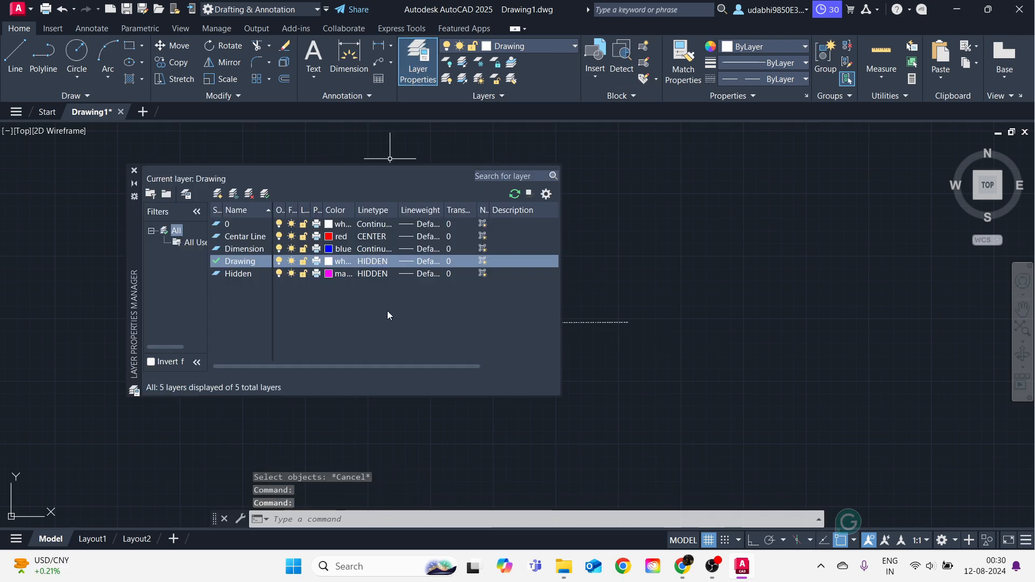
left_click(377, 261)
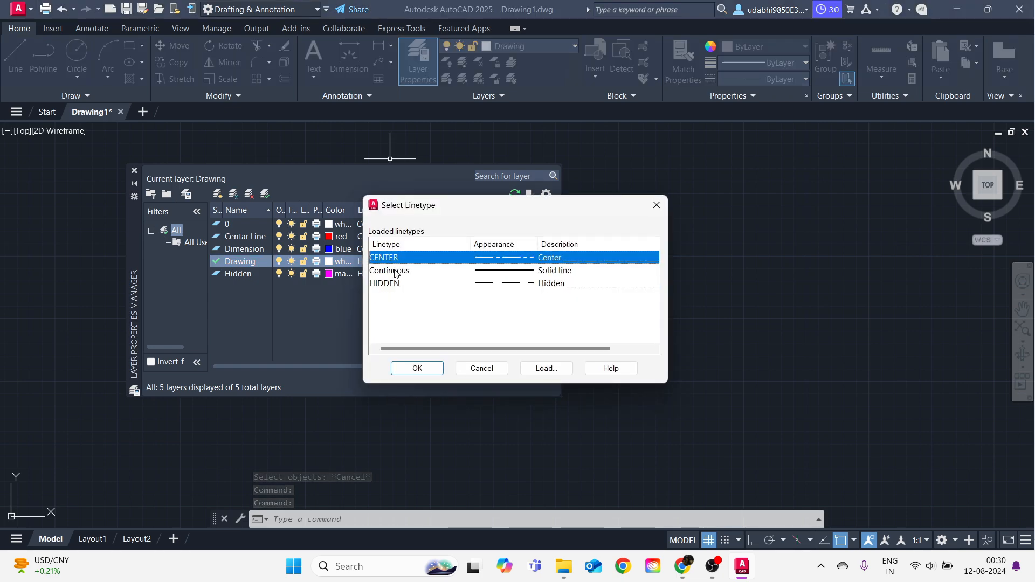
left_click(395, 271)
left_click(412, 368)
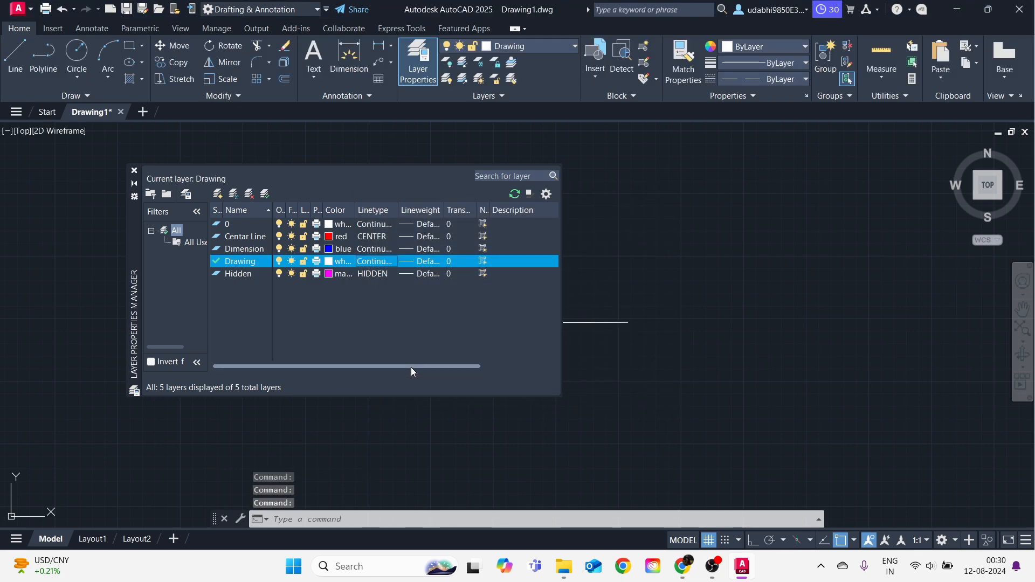
left_click(378, 273)
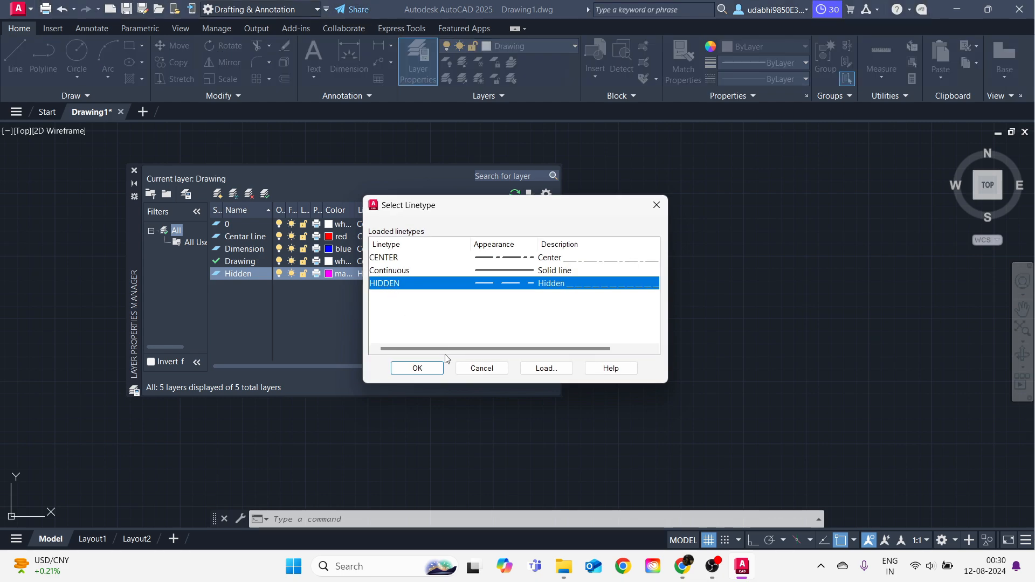
left_click(470, 371)
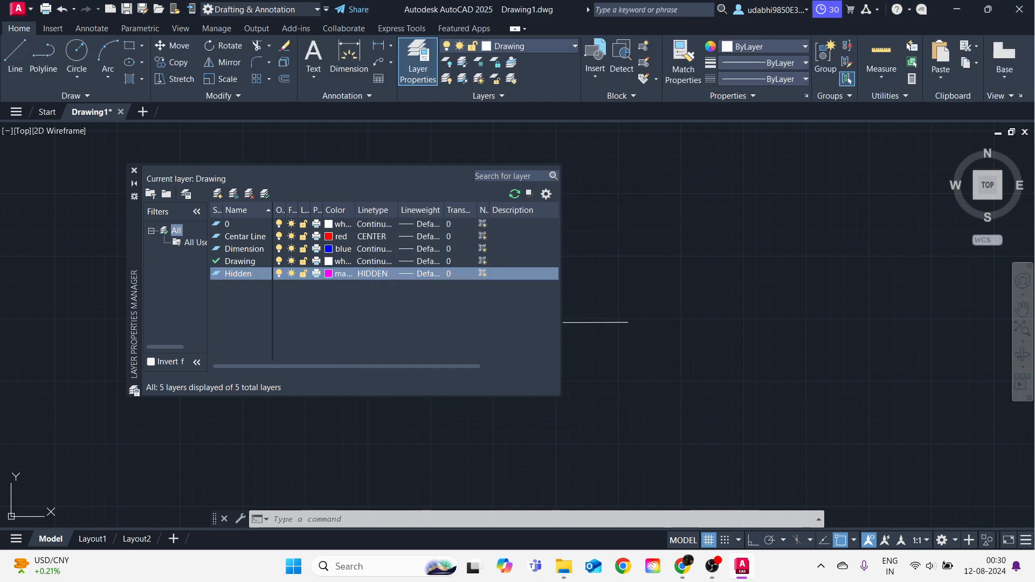
left_click(134, 170)
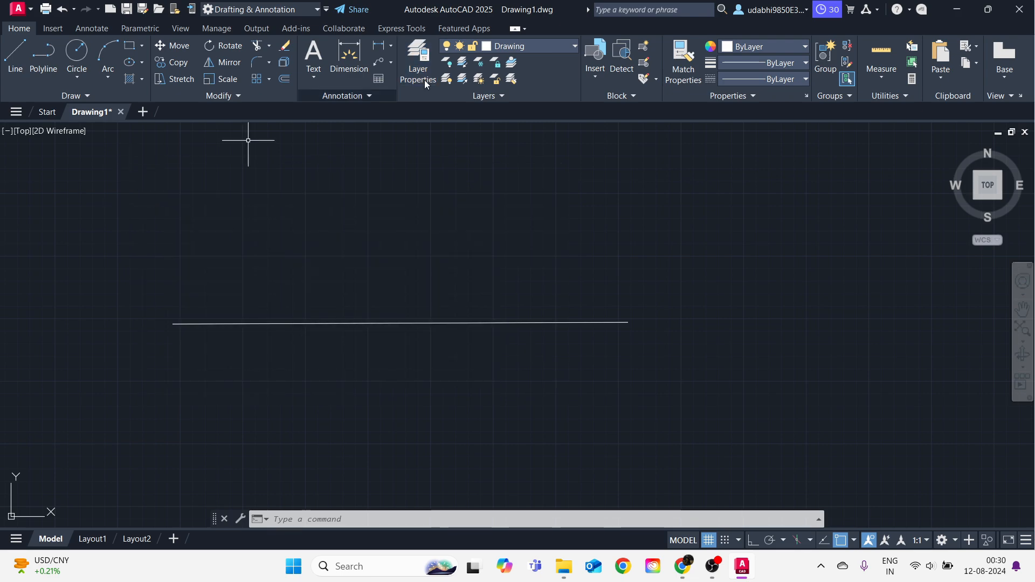
Inspect the test line in its Continuous linetype and erase it.
key("Escape")
scroll(394, 339, "up", 4)
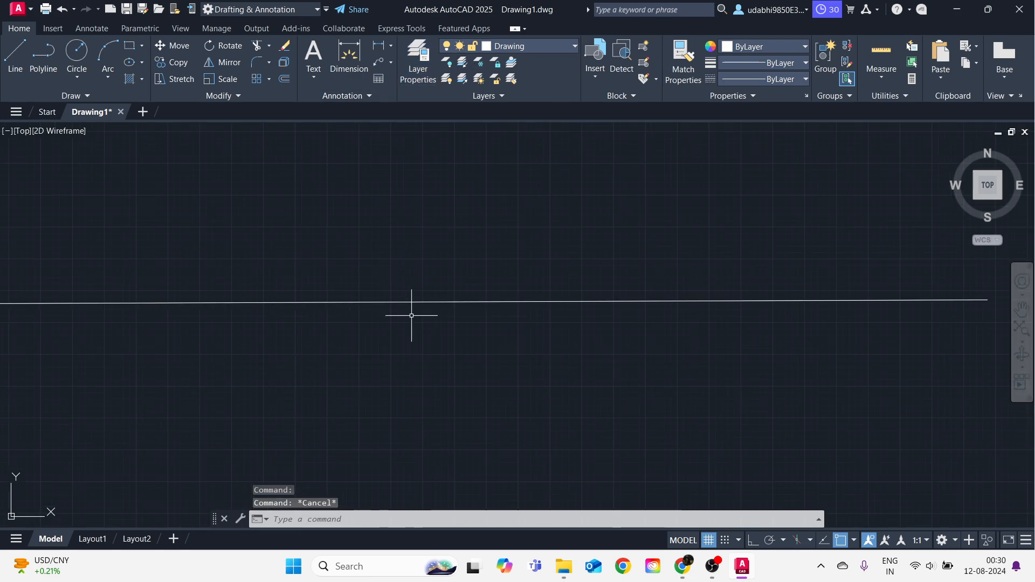
left_click(412, 316)
left_click(364, 228)
key("Delete")
Draw another nearly horizontal test line on the Drawing layer and inspect its linetype.
left_click(561, 46)
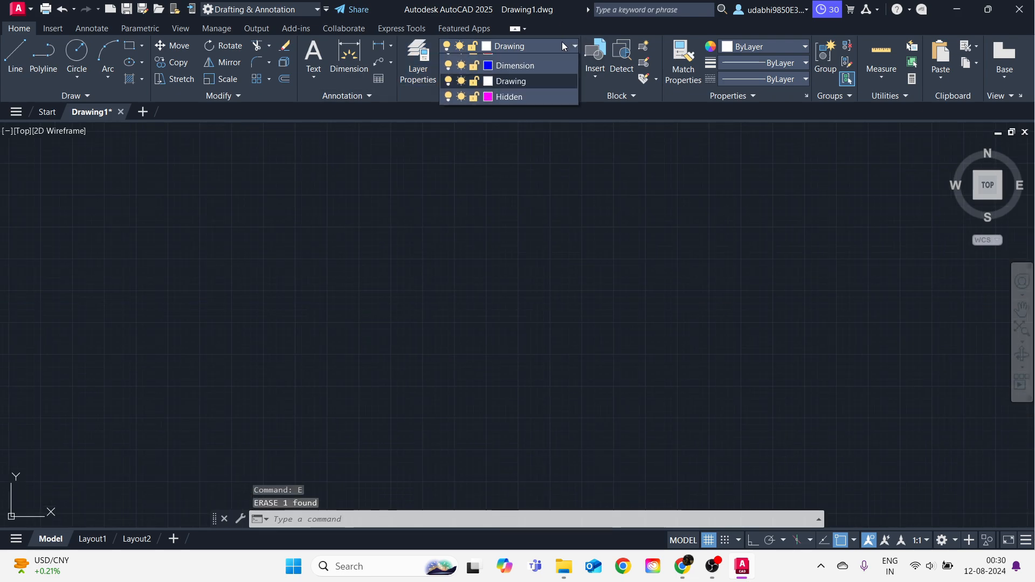
left_click(529, 109)
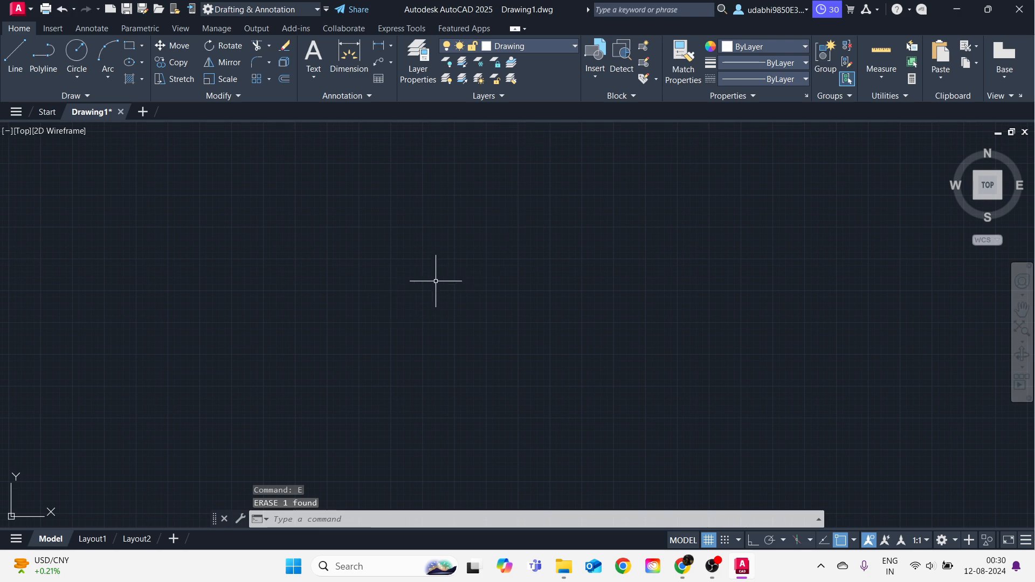
type("l")
key("Return")
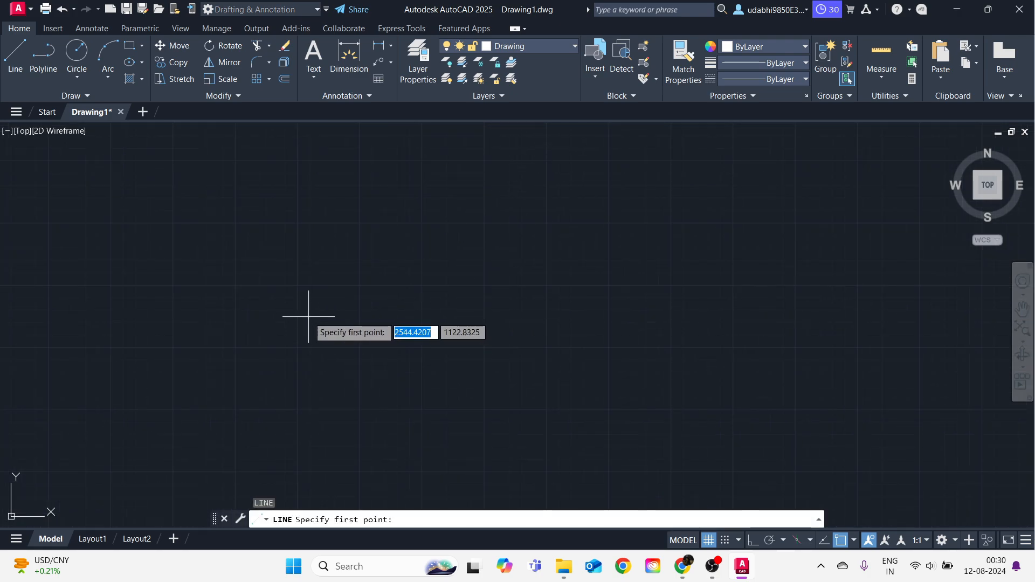
left_click(308, 316)
left_click(612, 314)
key("Escape")
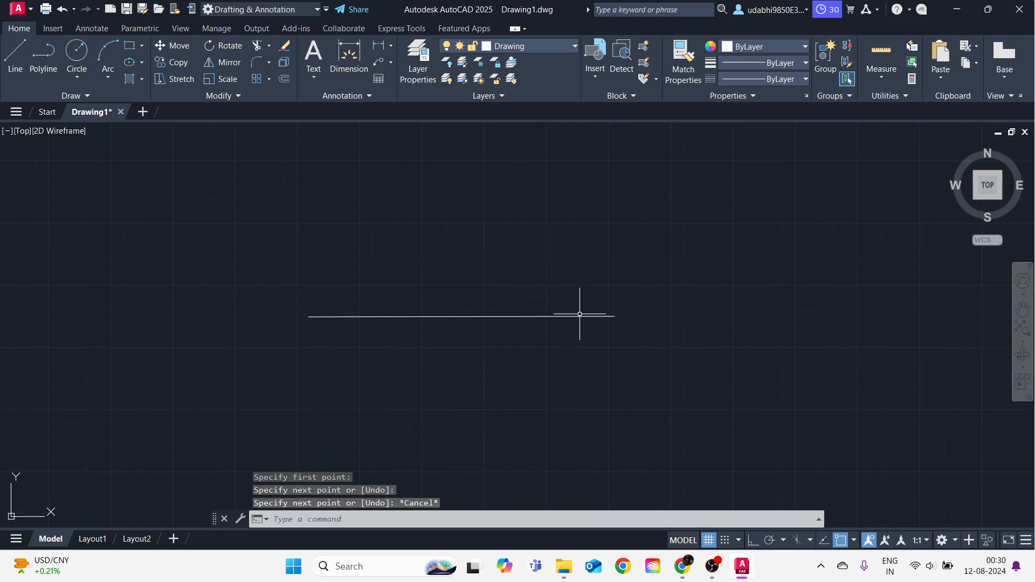
scroll(397, 289, "up", 5)
scroll(450, 360, "down", 4)
Erase the second white test line from the Drawing layer.
left_click(505, 414)
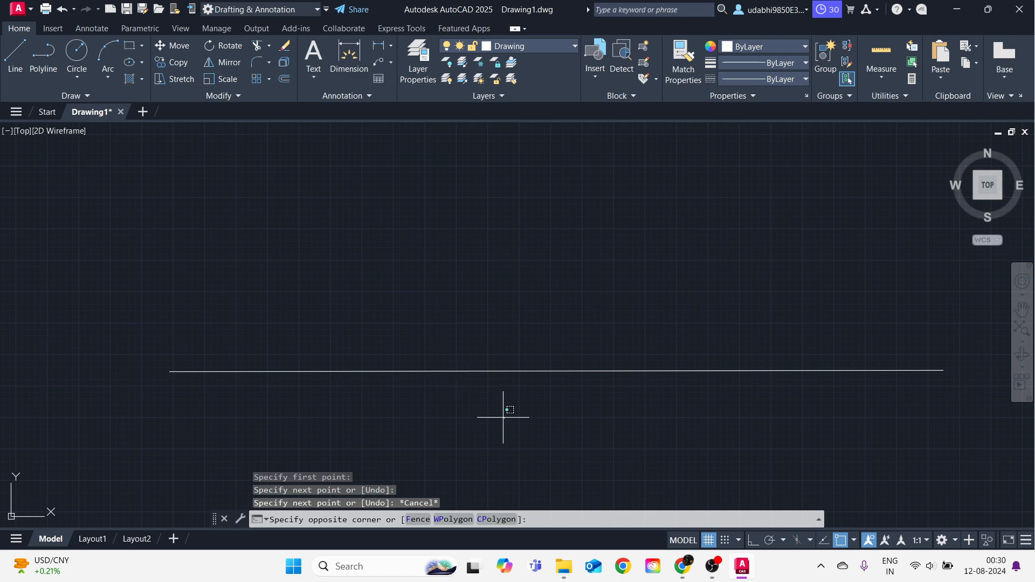
left_click(437, 292)
type("e")
key("Return")
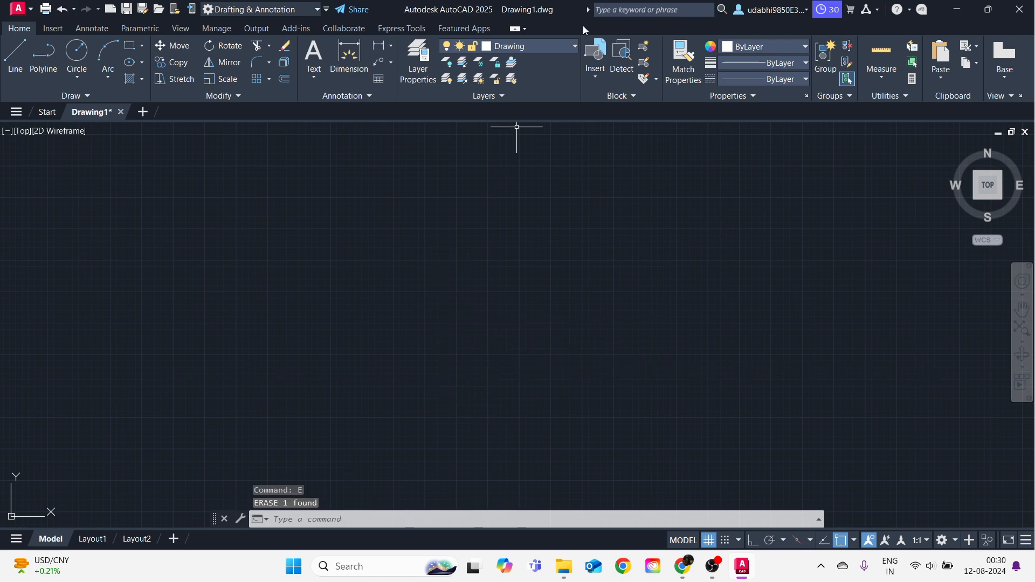
Make Centar Line the current layer.
left_click(574, 46)
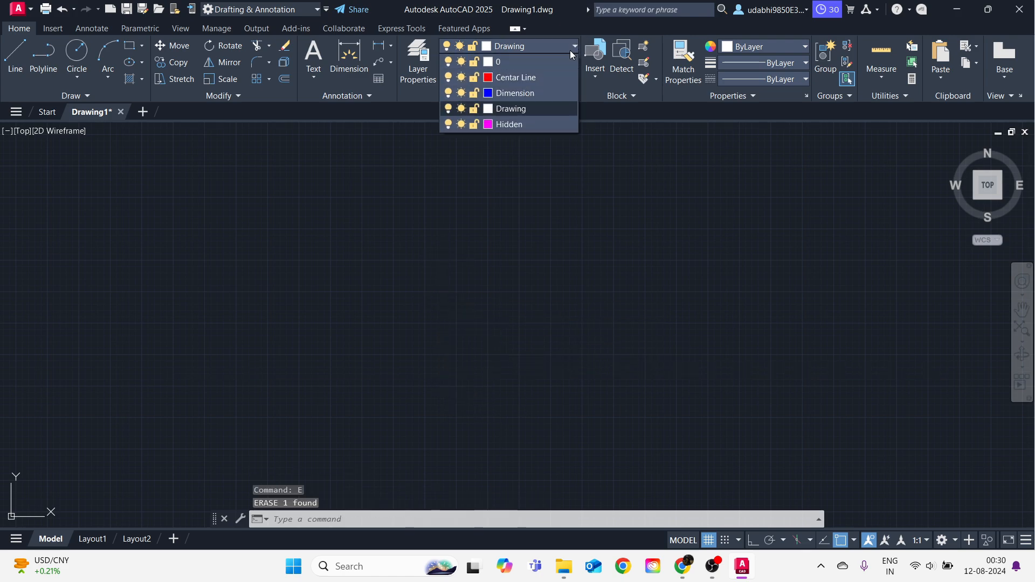
left_click(530, 77)
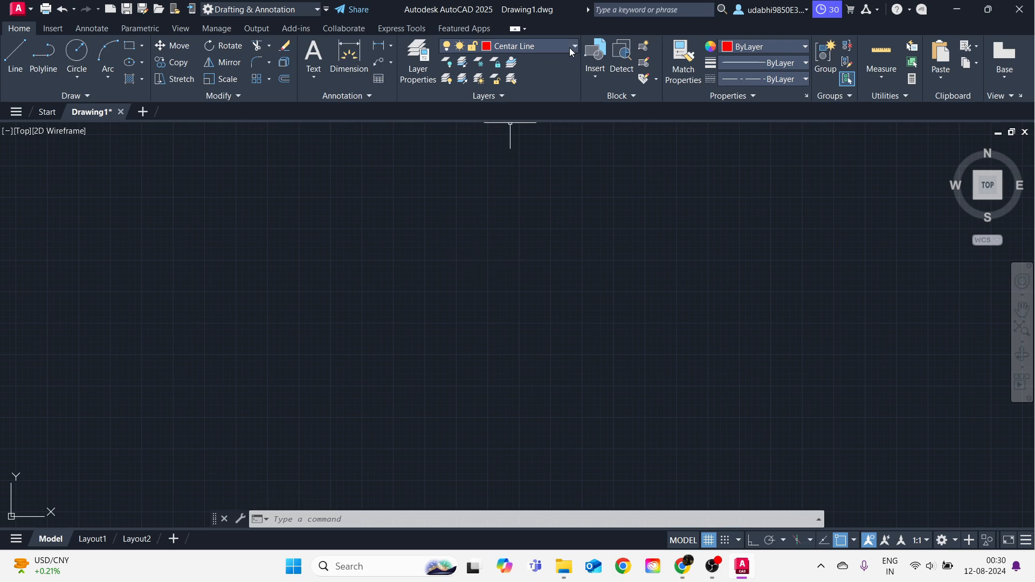
With Ortho mode on, draw a horizontal center line about 440 units long on the Centar Line layer.
type("l")
key("Return")
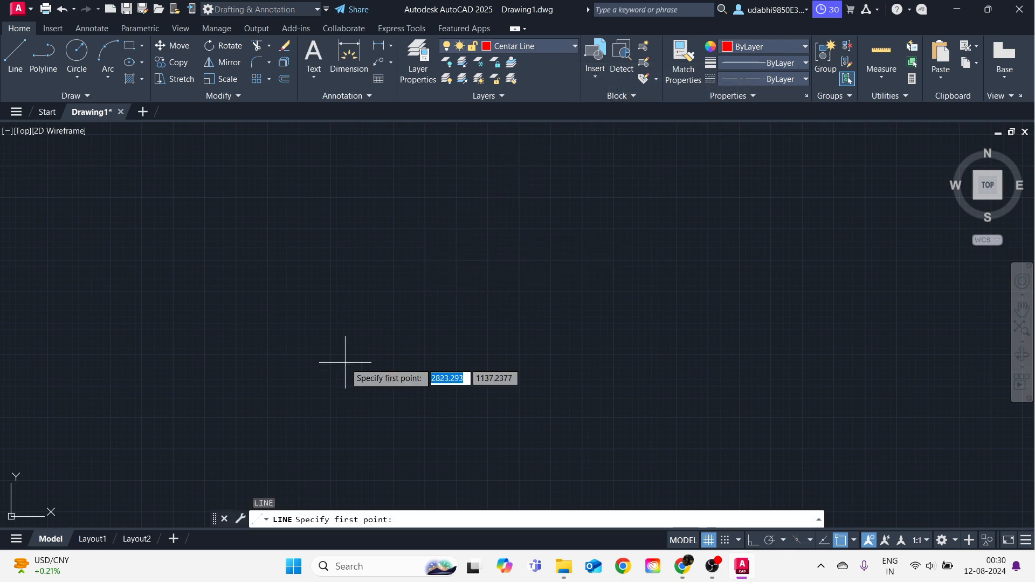
left_click(315, 363)
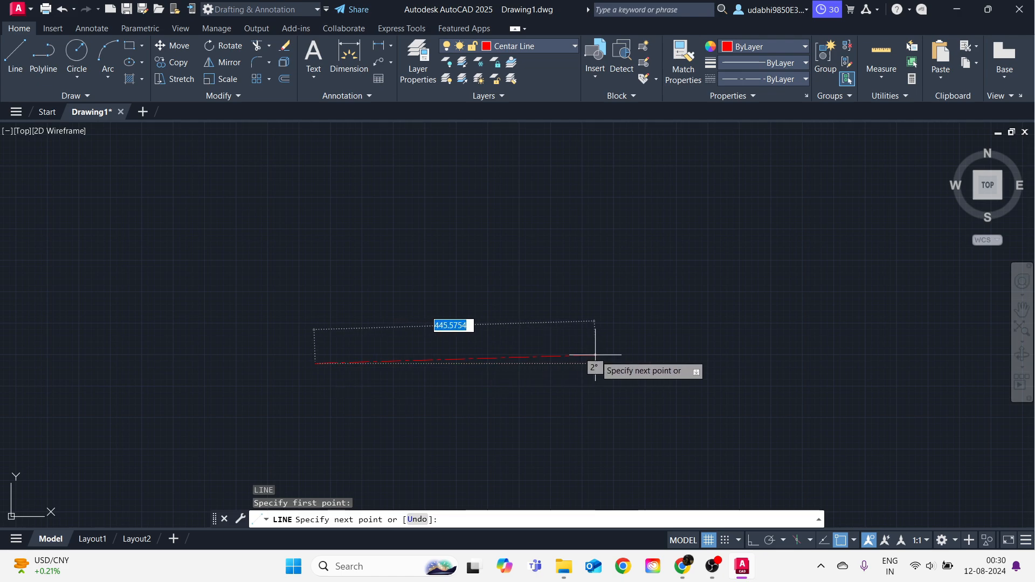
key("F8")
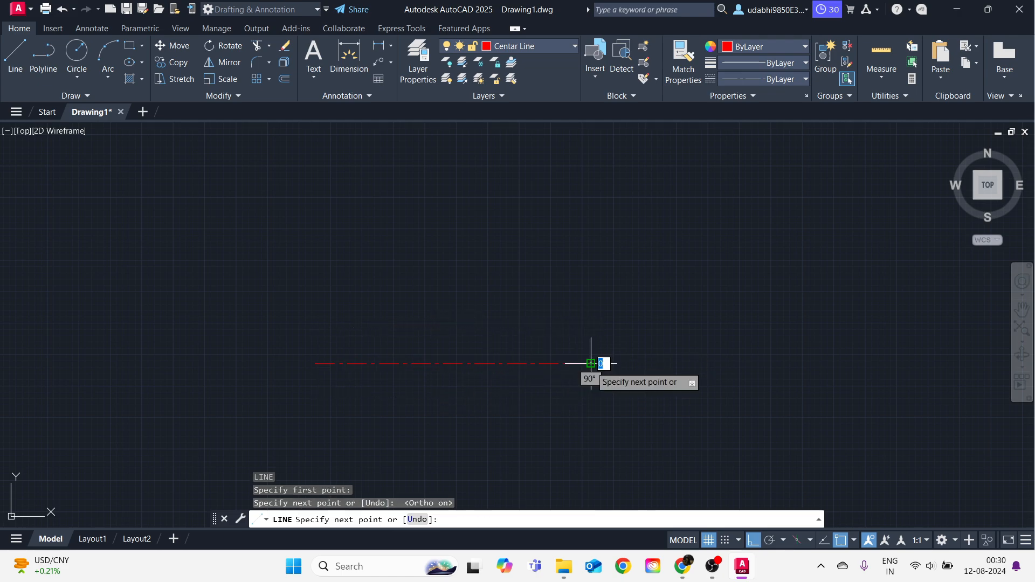
left_click(590, 363)
key("Escape")
Enable object snap tracking and draw a vertical center line about 390 units long through the horizontal line's midpoint.
type("l")
key("Return")
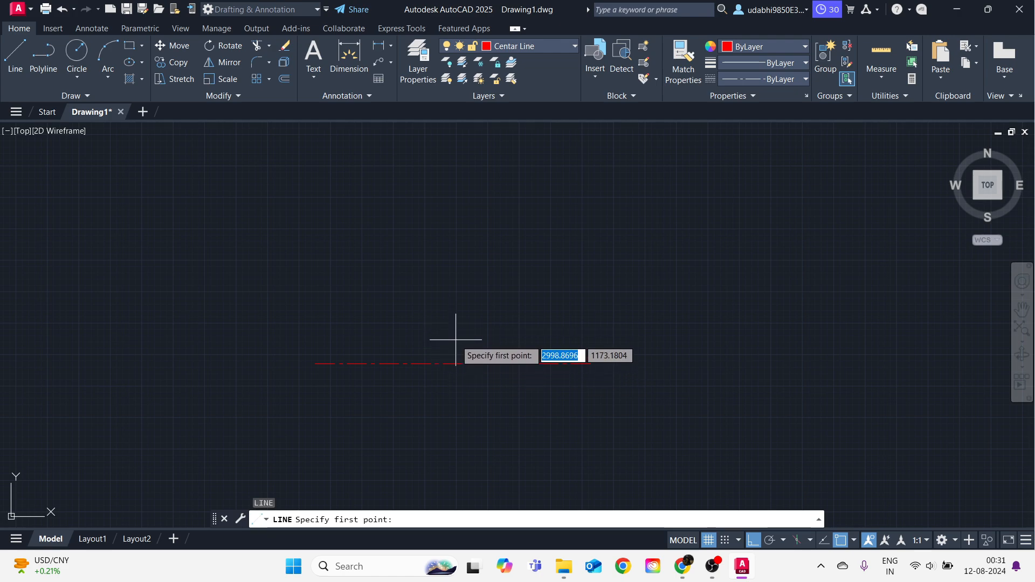
left_click(824, 540)
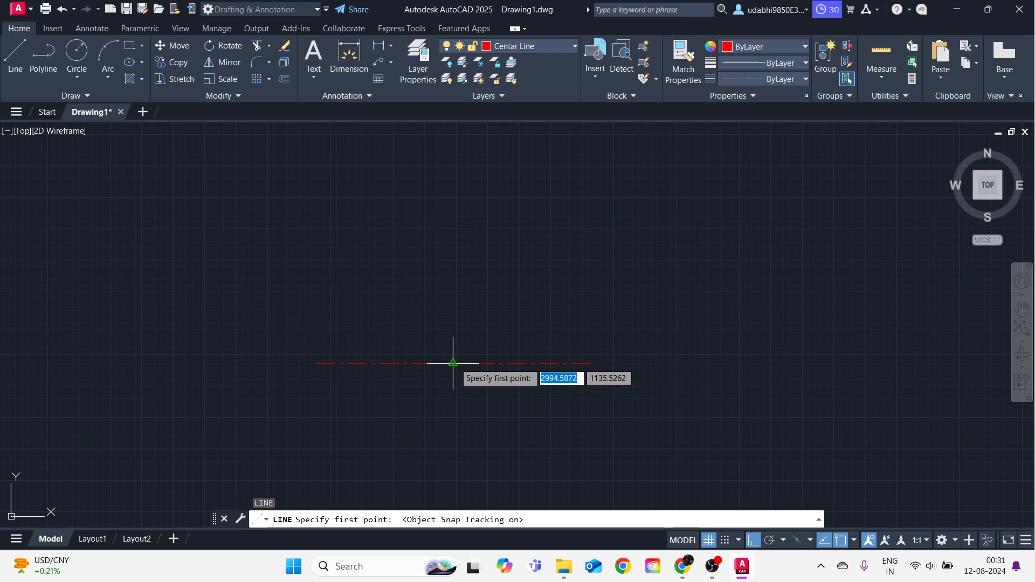
left_click(451, 231)
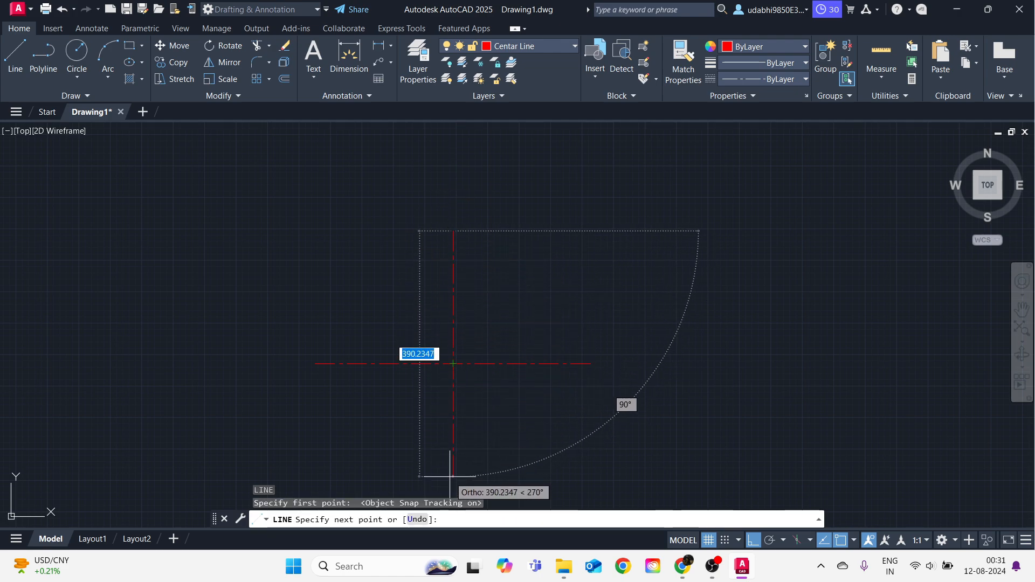
key("Escape")
scroll(437, 324, "down", 2)
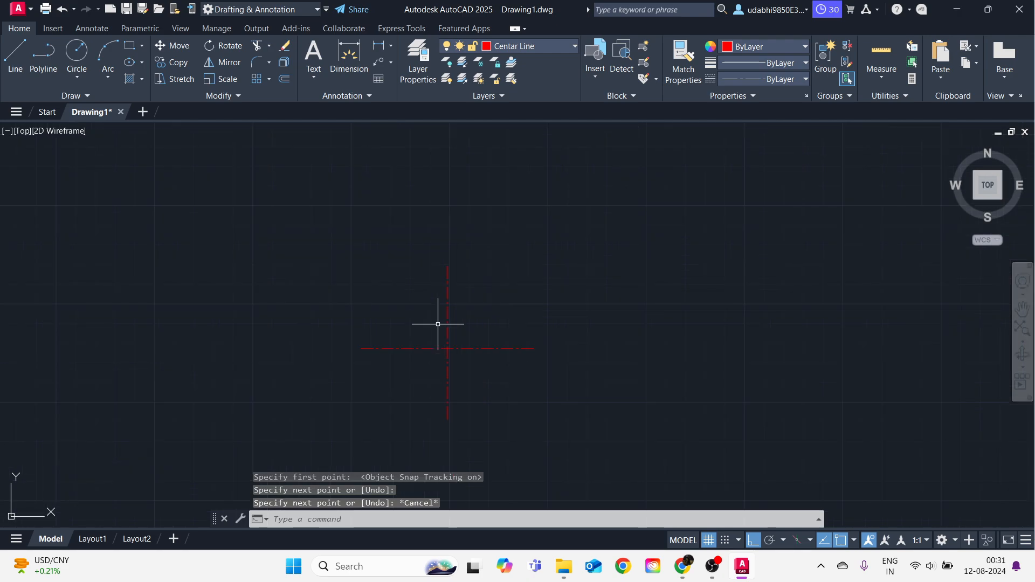
Check the Adjustable Support figure in the reference book, return to AutoCAD and make Drawing the current layer.
key("alt+Tab")
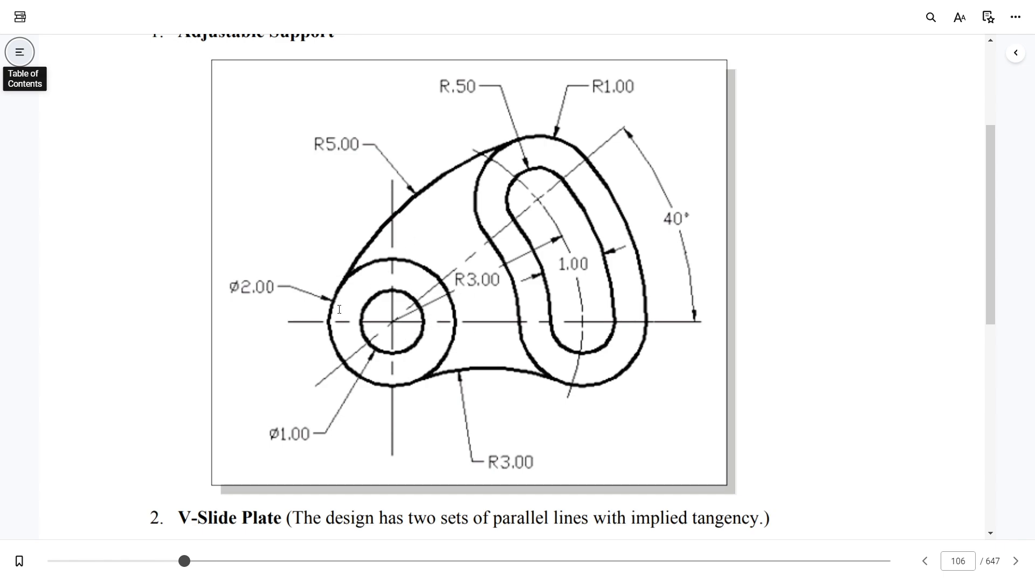
key("alt+Tab")
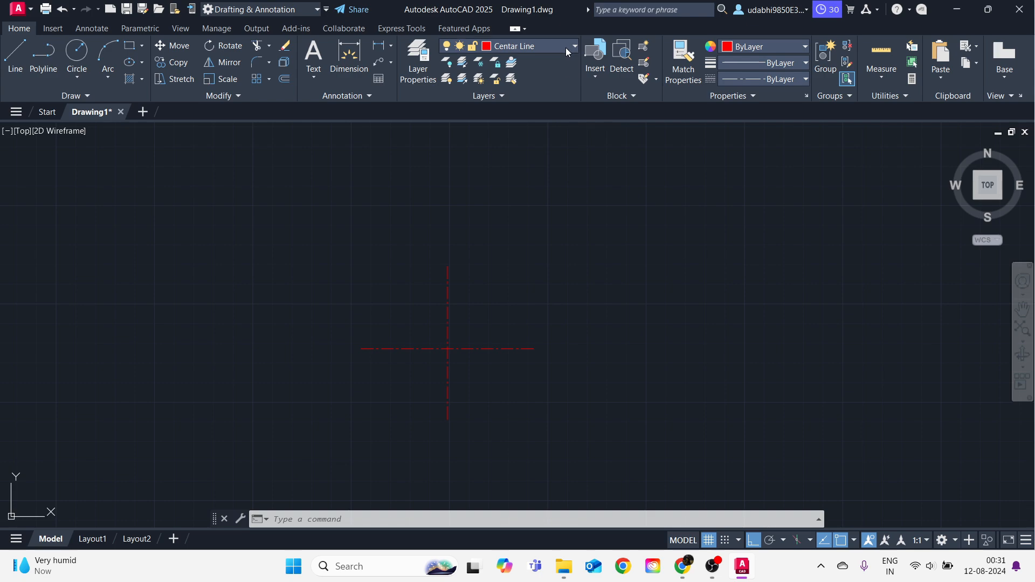
left_click(565, 47)
left_click(521, 108)
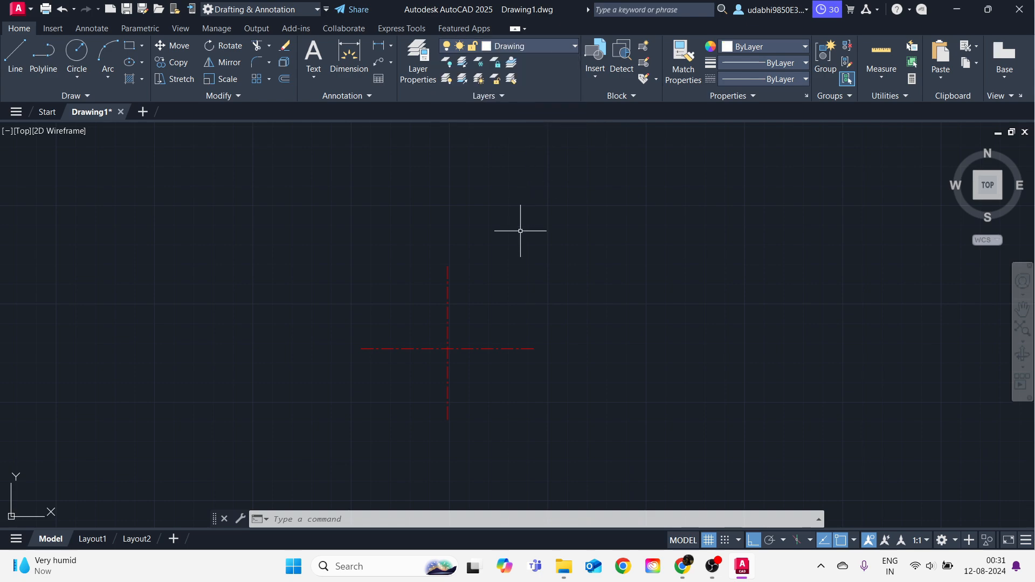
key("Return")
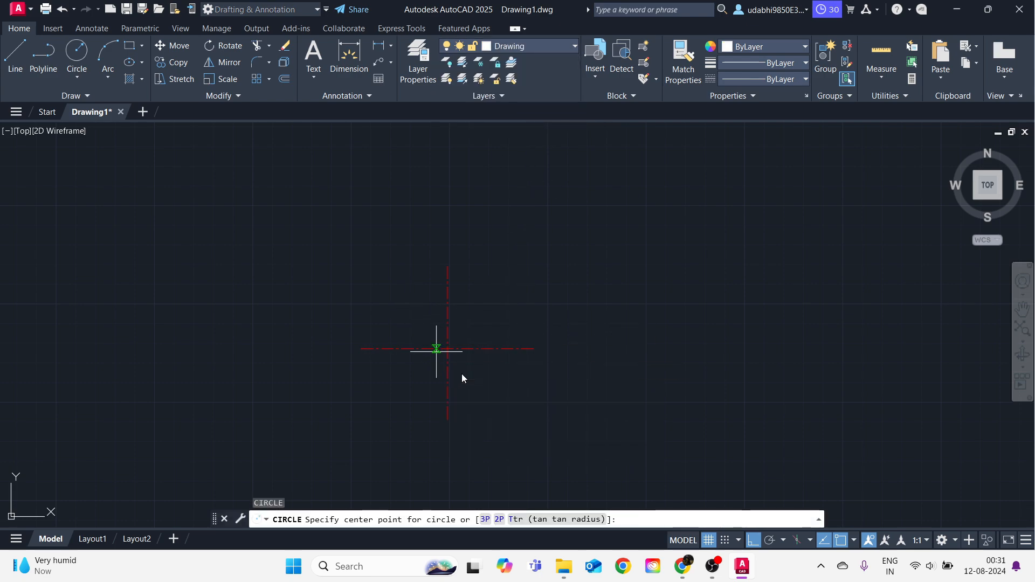
right_click(447, 348)
left_click(403, 316)
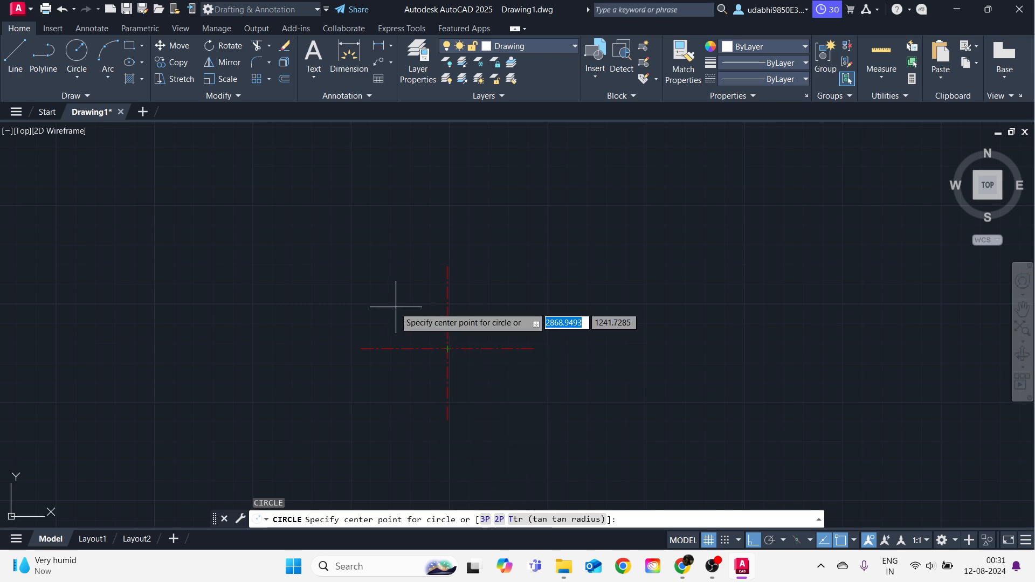
right_click(345, 273)
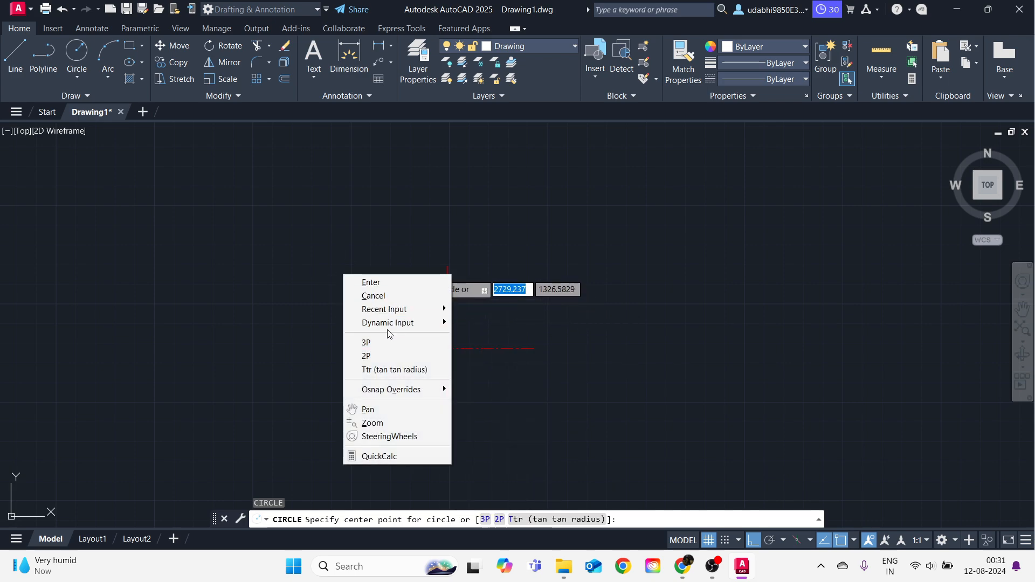
key("Escape")
key("Escape")
Draw a circle of diameter 1 centred on the intersection of the two center lines.
type("c")
key("Return")
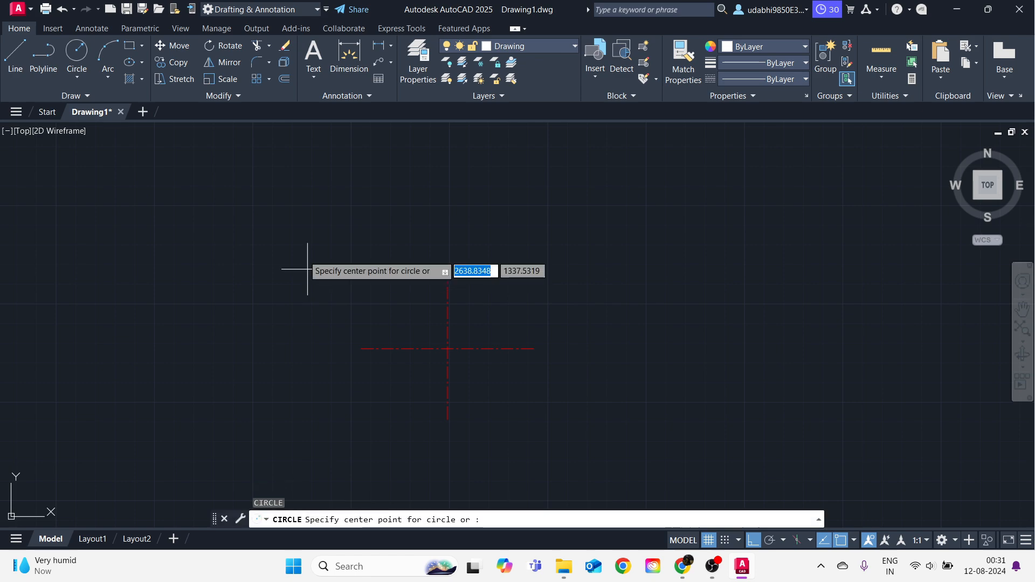
right_click(302, 253)
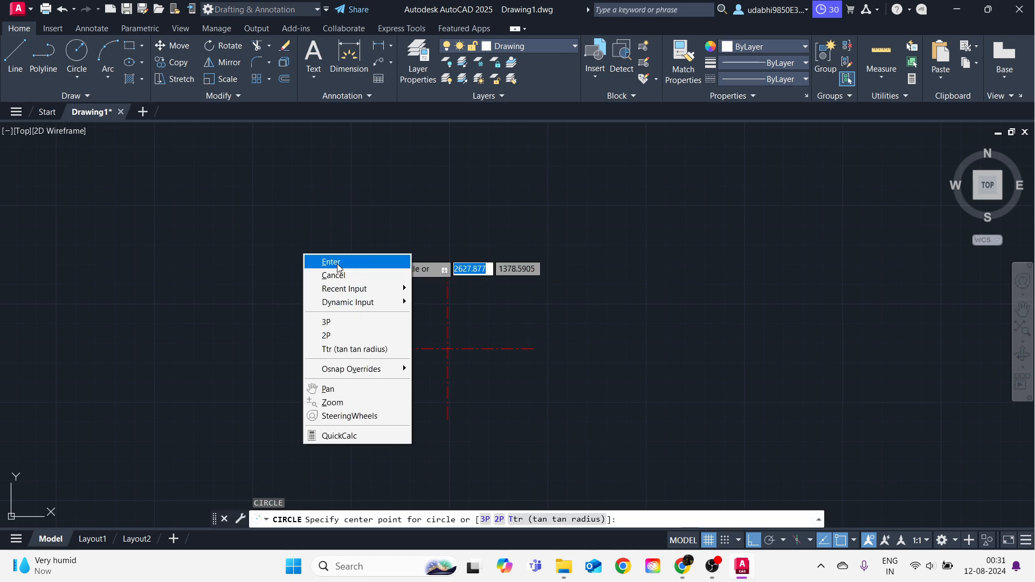
left_click(338, 266)
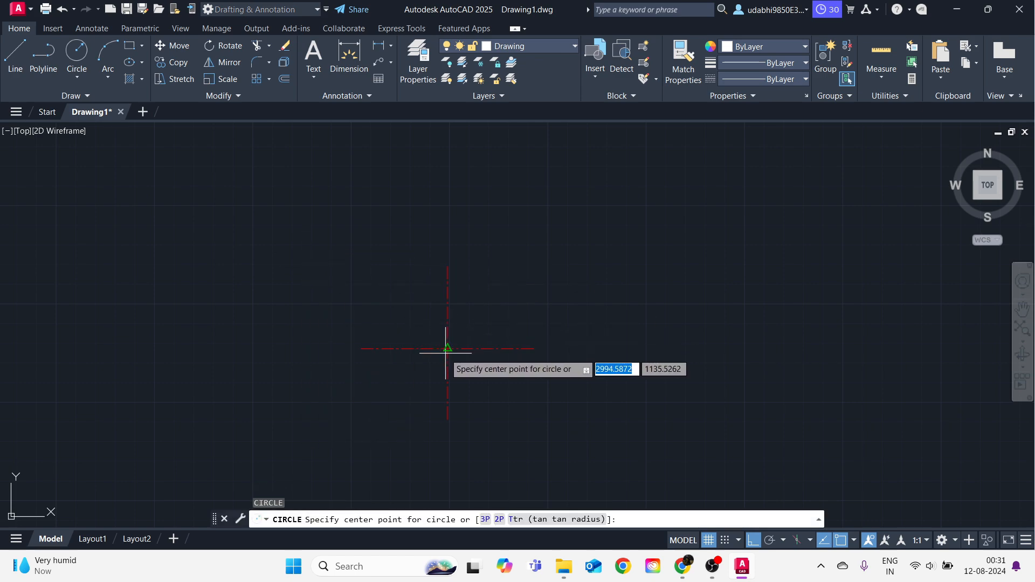
left_click(447, 348)
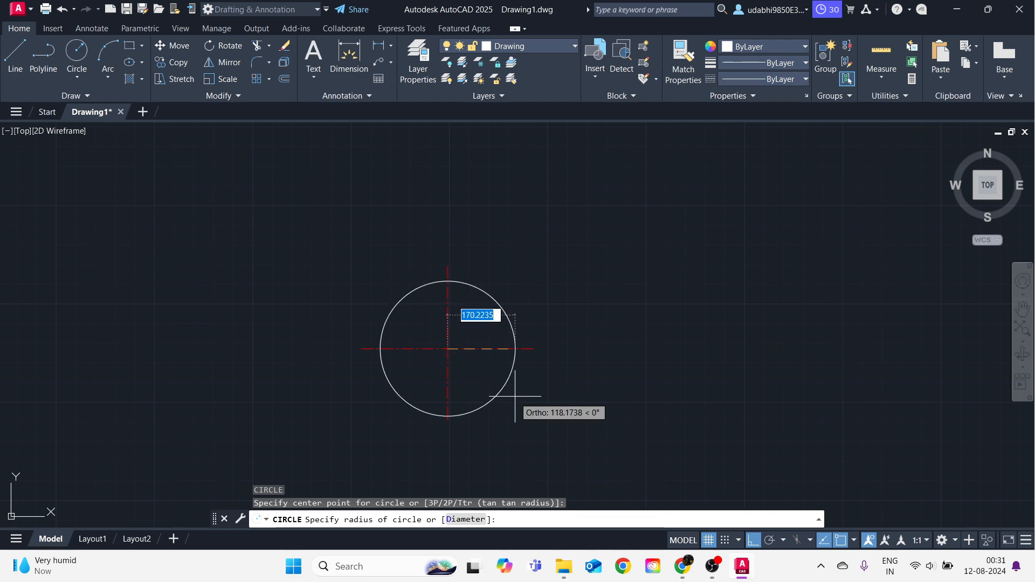
right_click(484, 363)
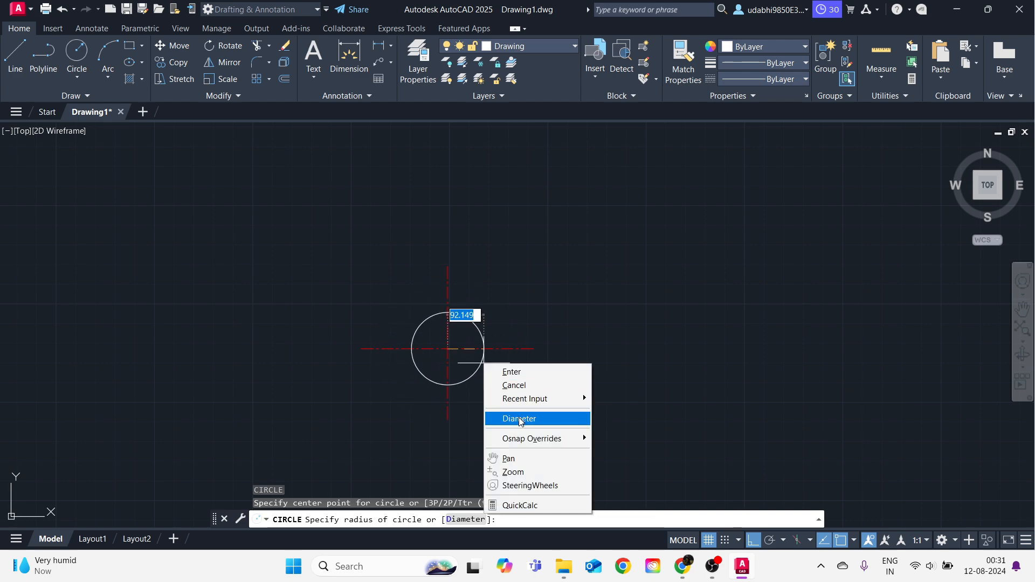
left_click(519, 419)
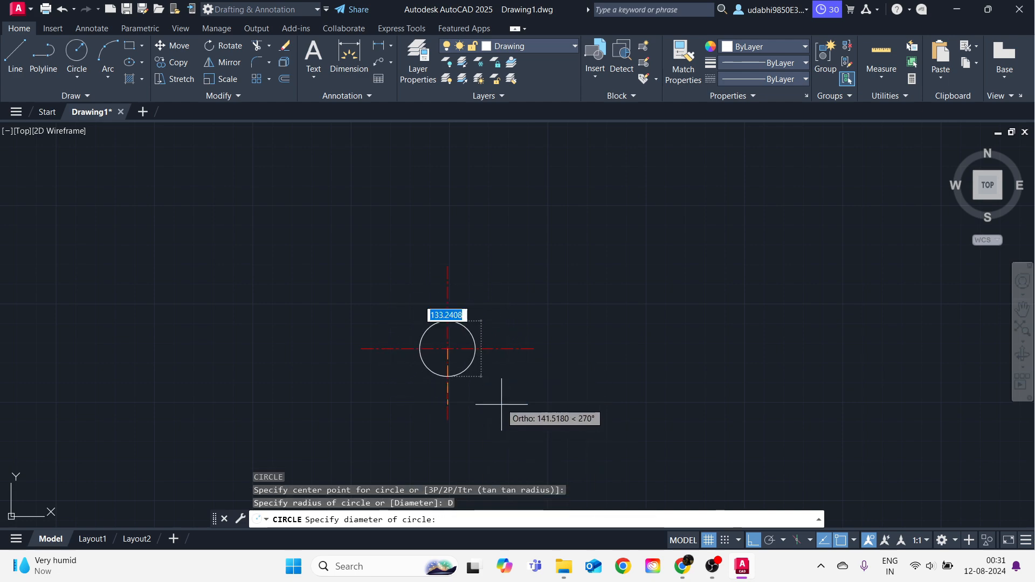
type("1")
key("Return")
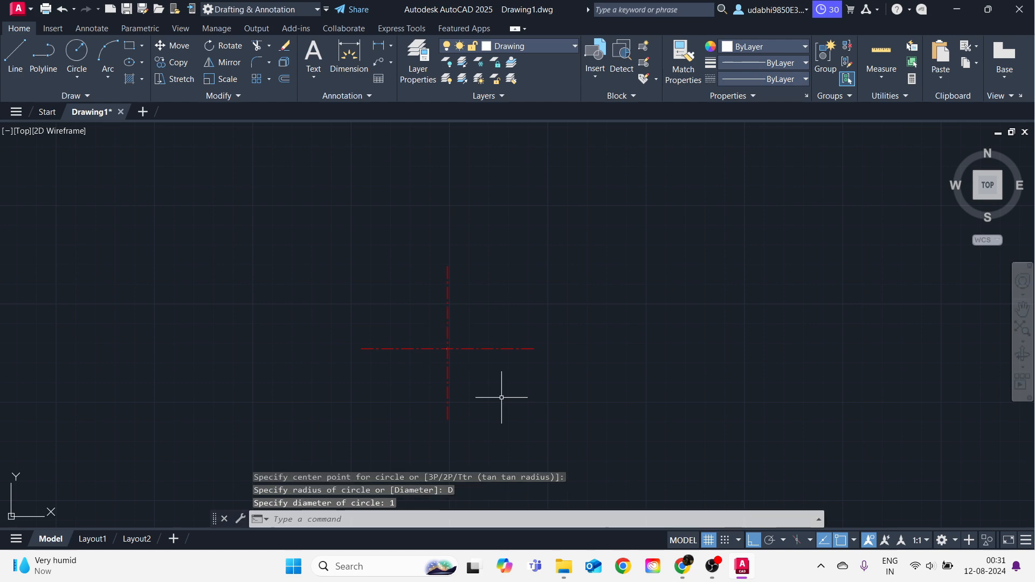
Draw a concentric circle of diameter 2 around the diameter 1 circle.
scroll(448, 352, "up", 5)
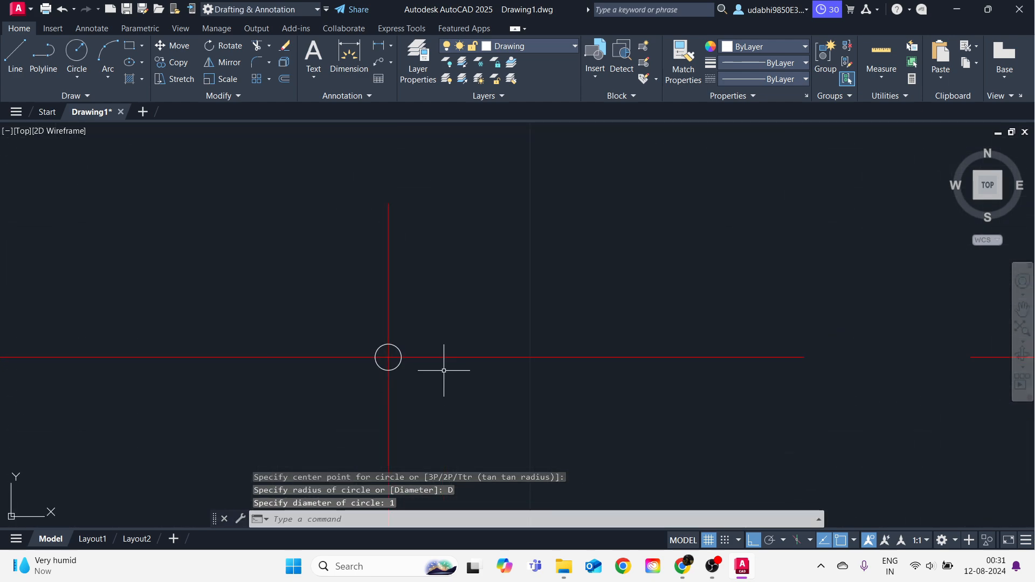
scroll(380, 372, "down", 3)
scroll(372, 386, "up", 2)
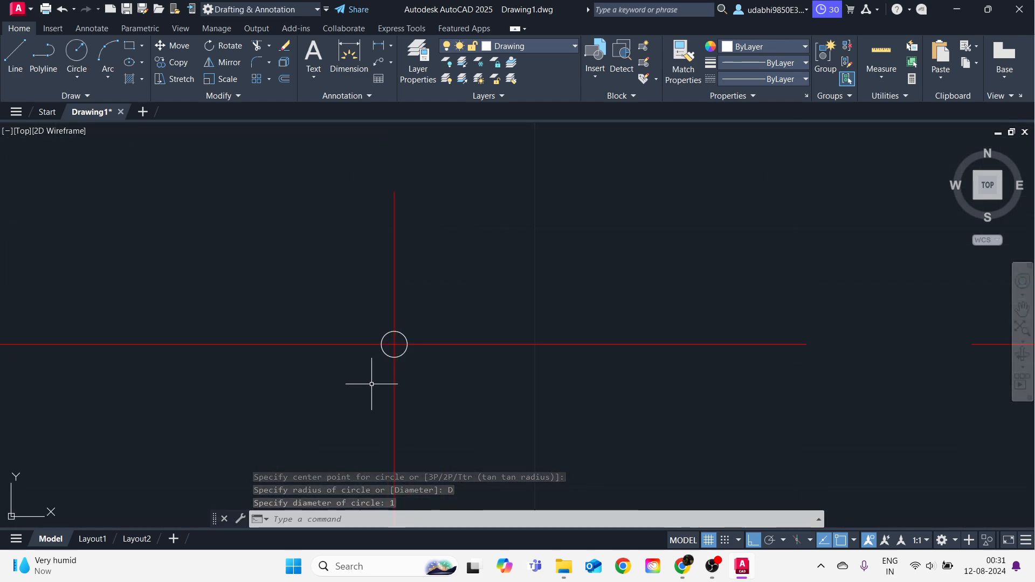
scroll(380, 373, "up", 4)
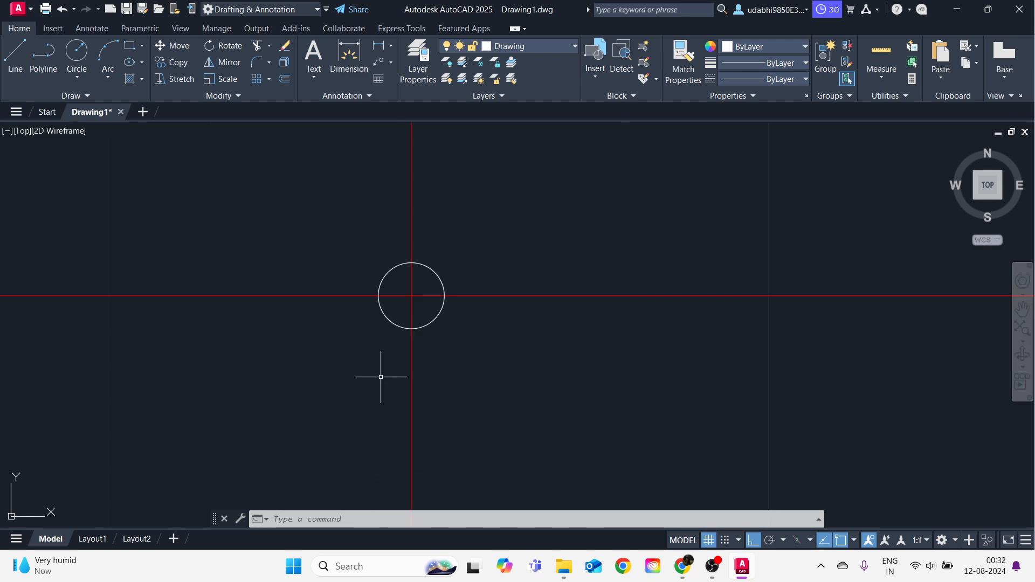
key("Return")
left_click(411, 296)
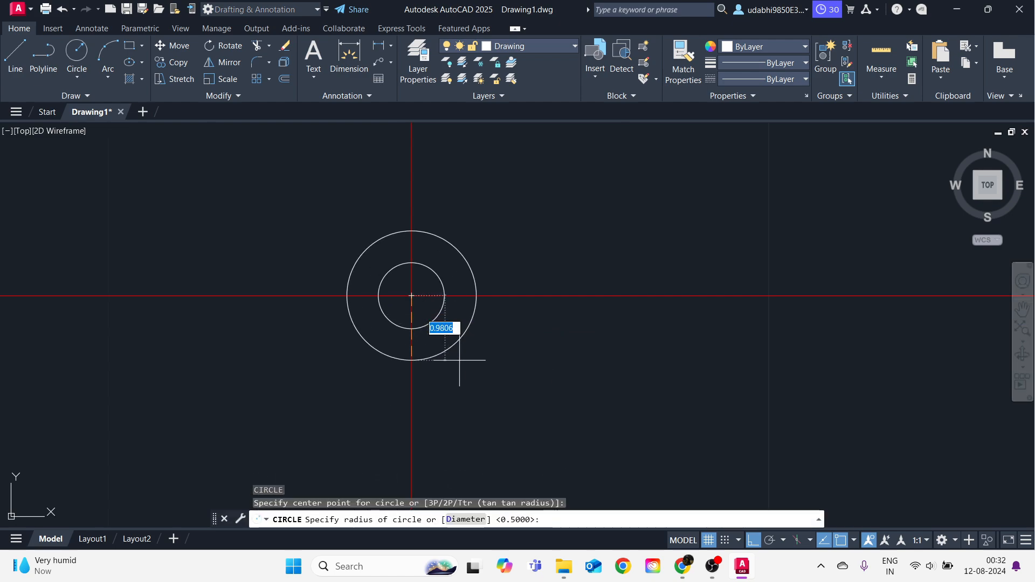
right_click(469, 367)
left_click(497, 421)
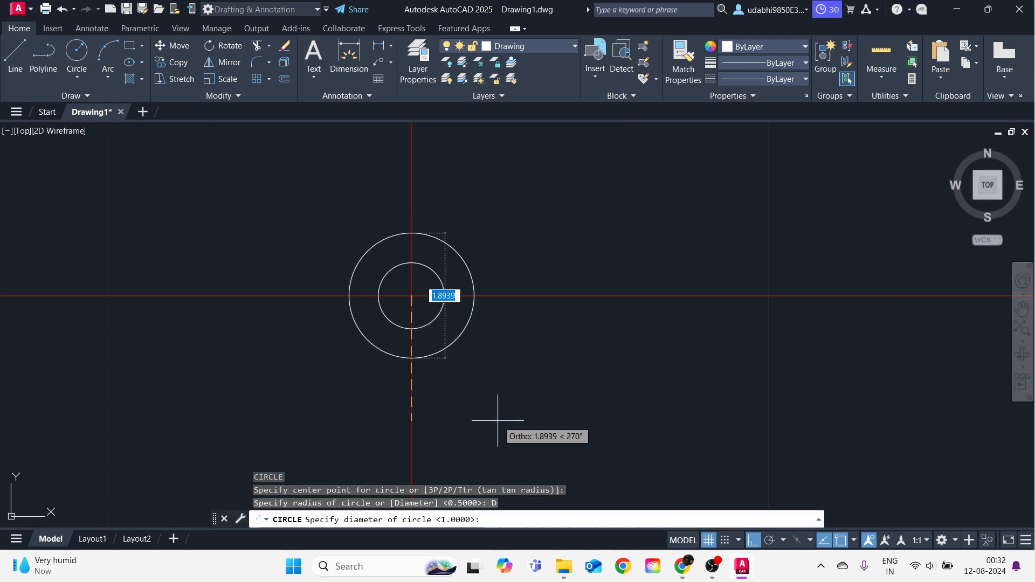
type("2")
key("Return")
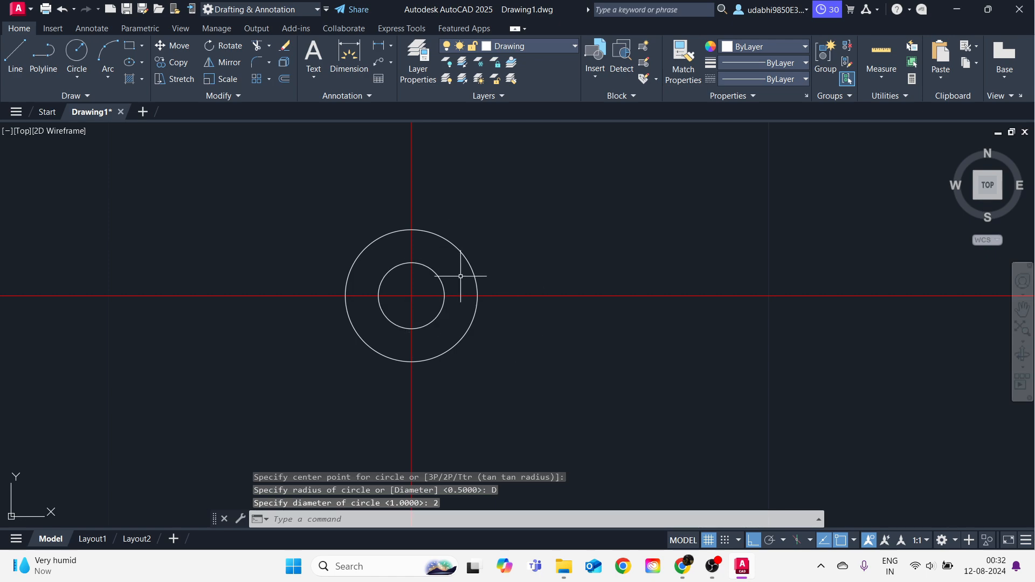
Consult the Adjustable Support figure, draw a circle of radius 3 from the same center in AutoCAD, and return to the figure.
key("alt+Tab")
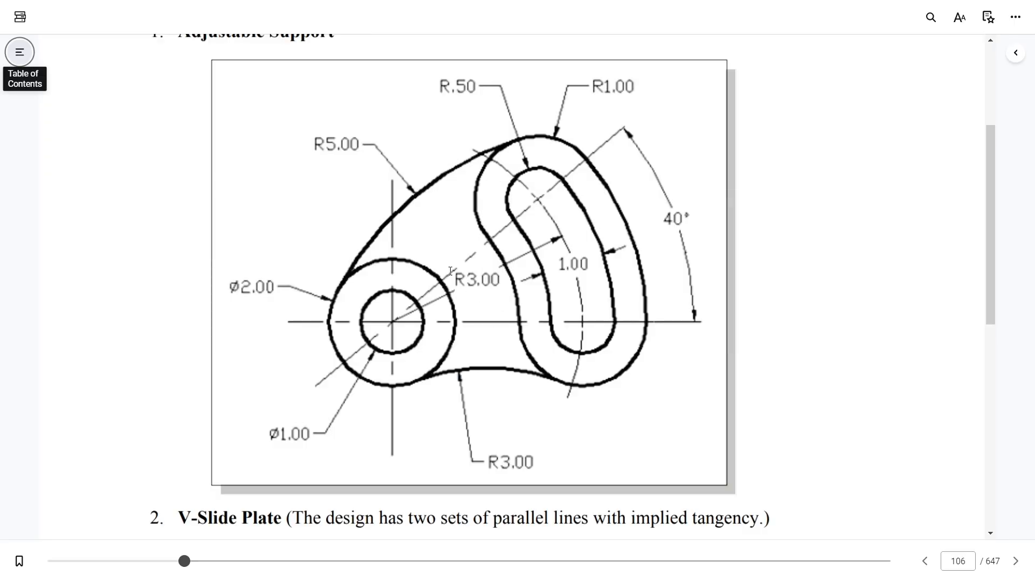
key("alt+Tab")
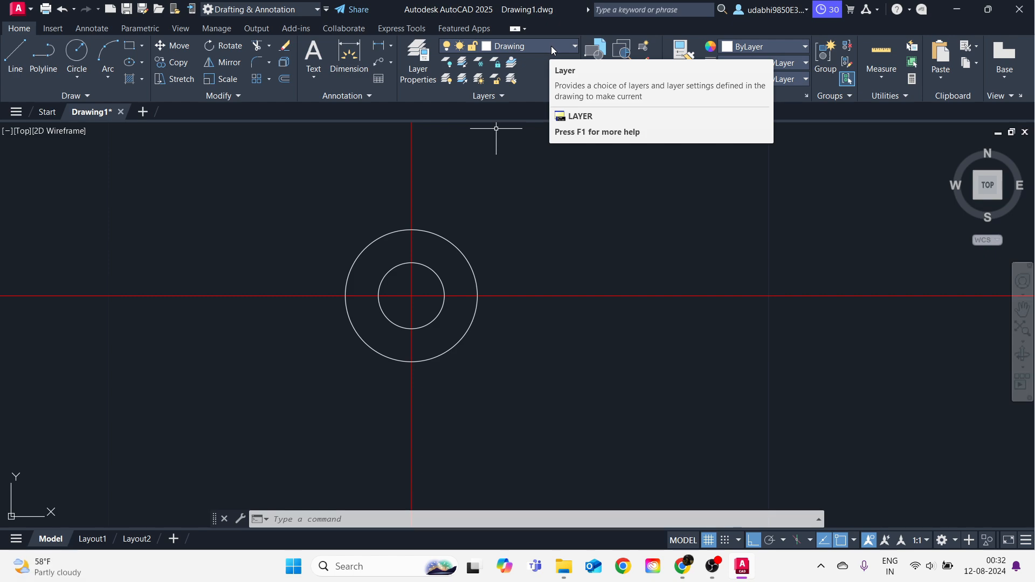
key("alt+Tab")
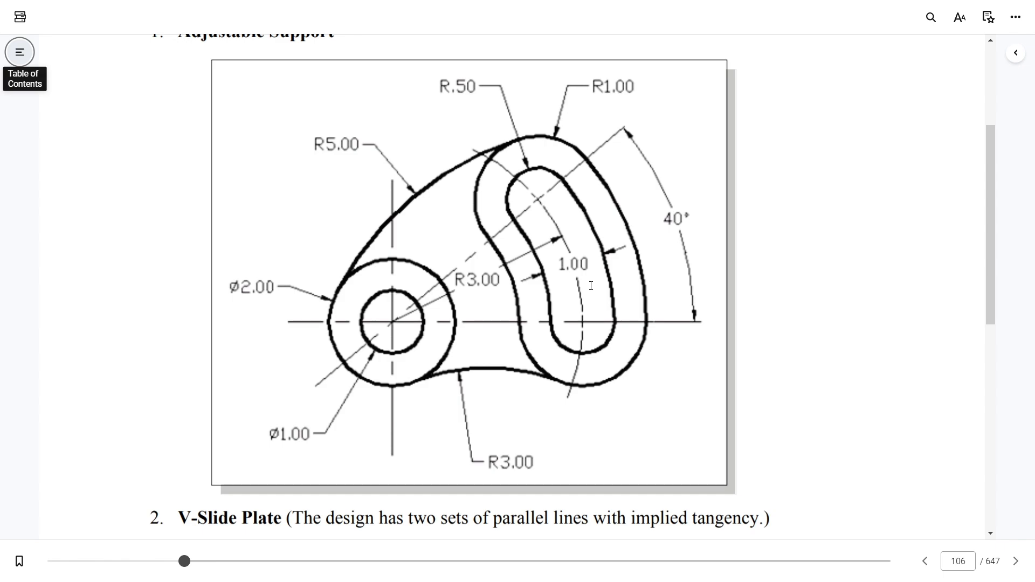
key("alt+Tab")
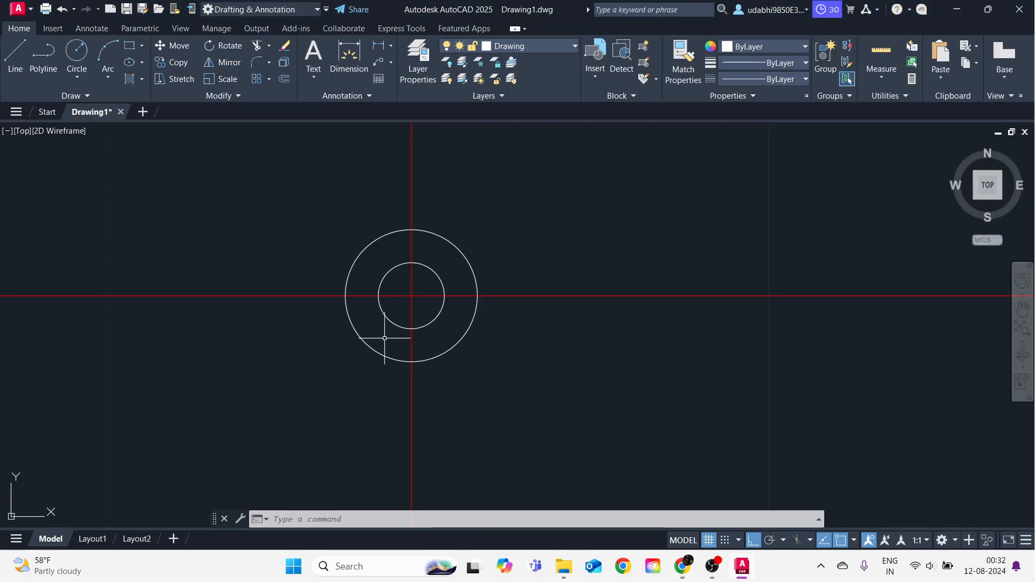
type("c")
key("Return")
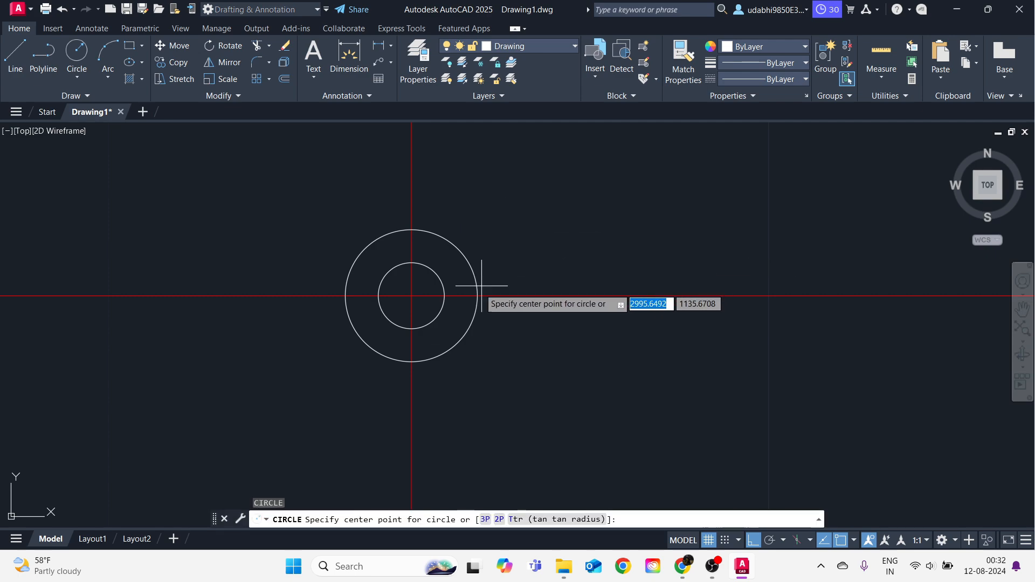
left_click(411, 296)
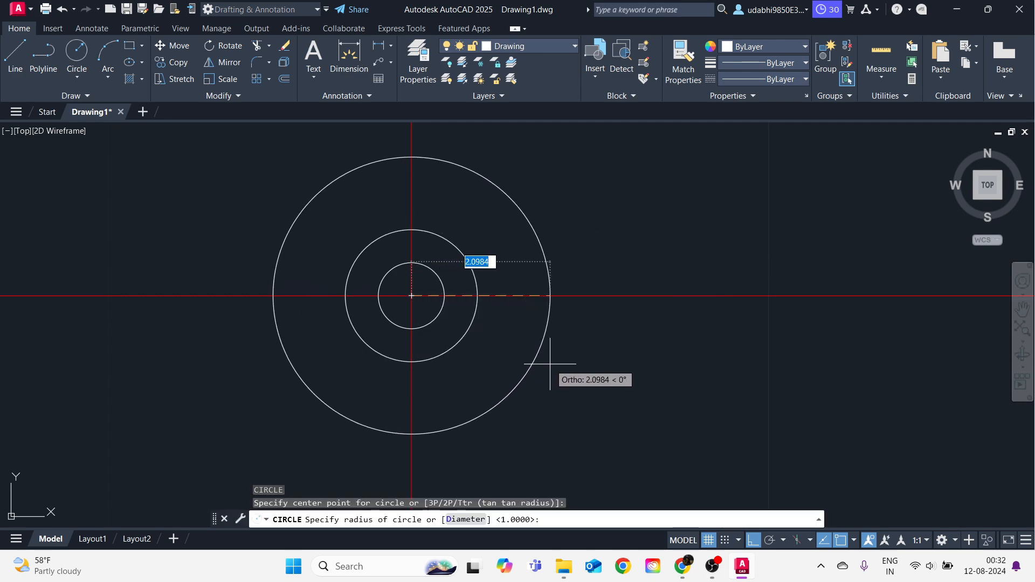
type("3")
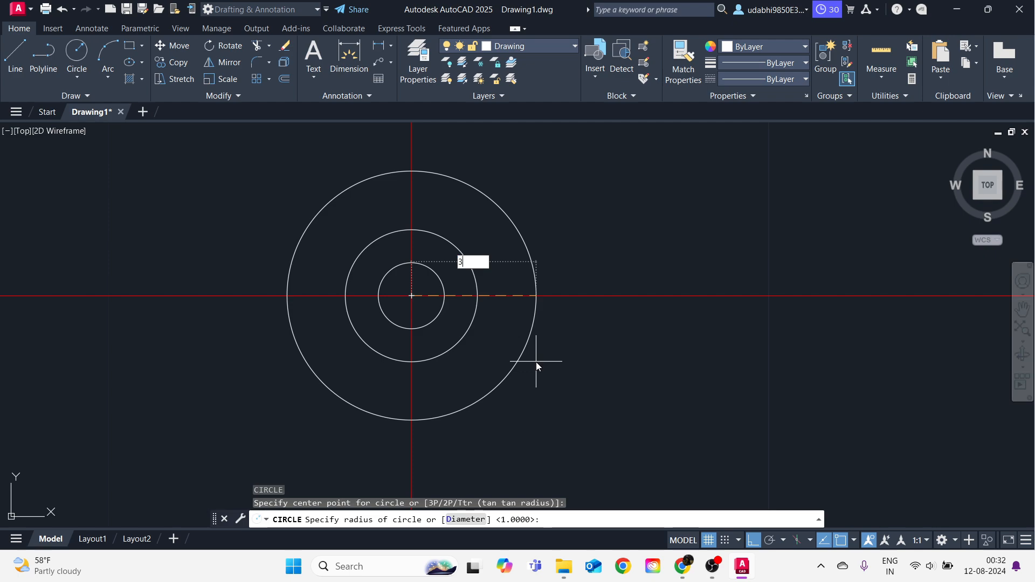
key("Return")
scroll(533, 365, "down", 2)
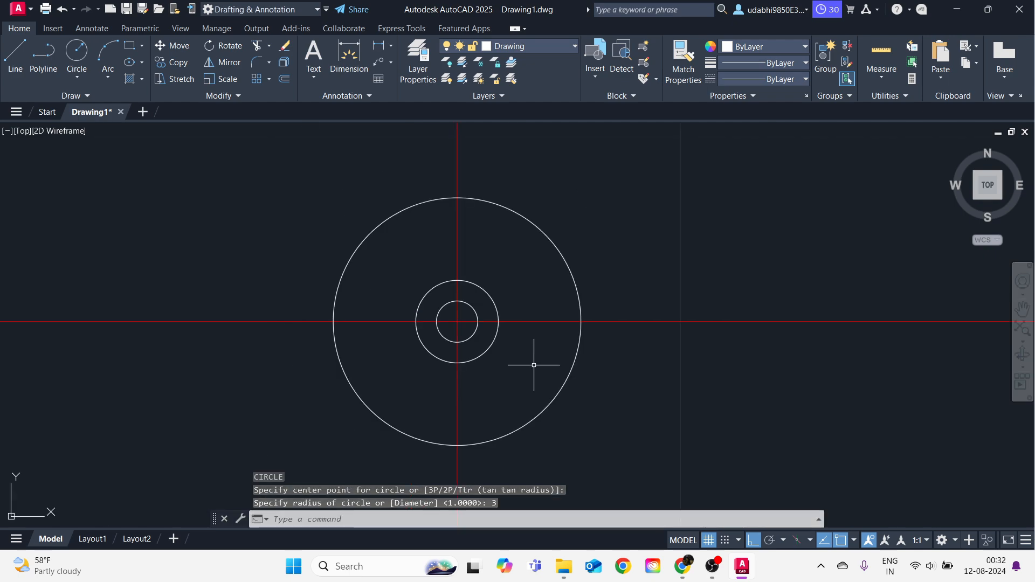
key("alt+Tab")
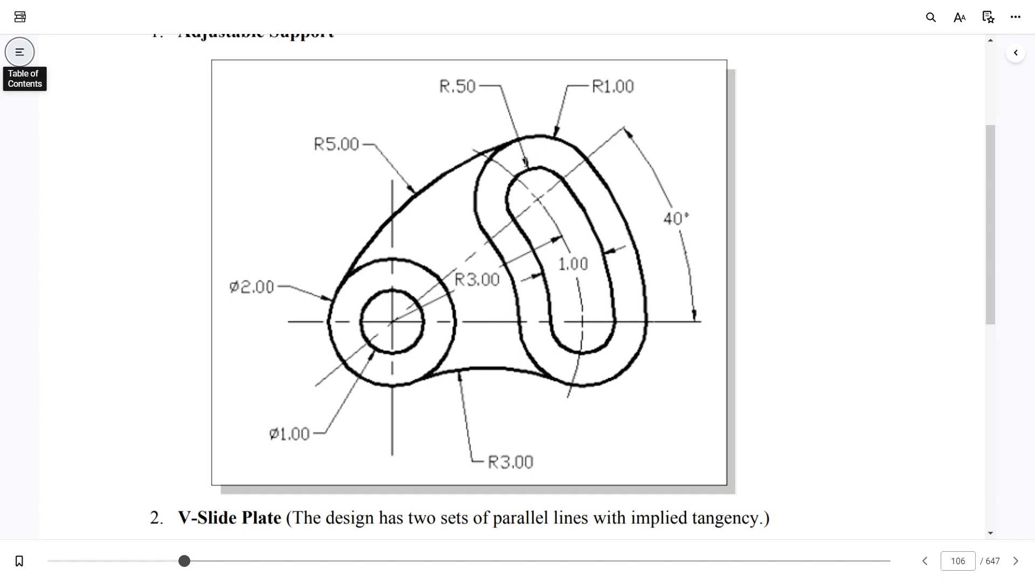
Switch to AutoCAD and draw a line about 5.5 long at 40° from the circles' common center, with Ortho turned off.
left_click(741, 566)
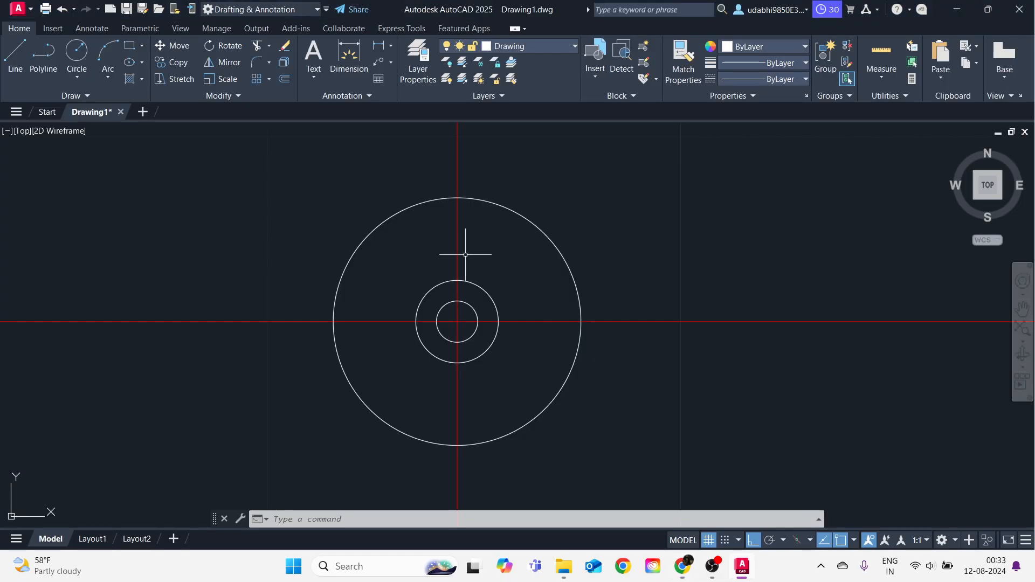
type("l")
key("Return")
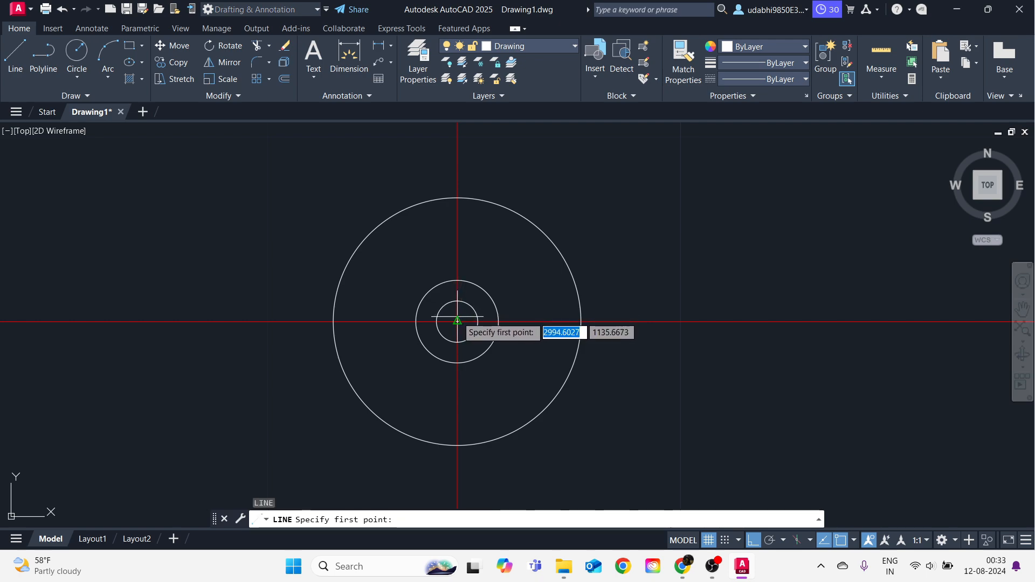
left_click(457, 322)
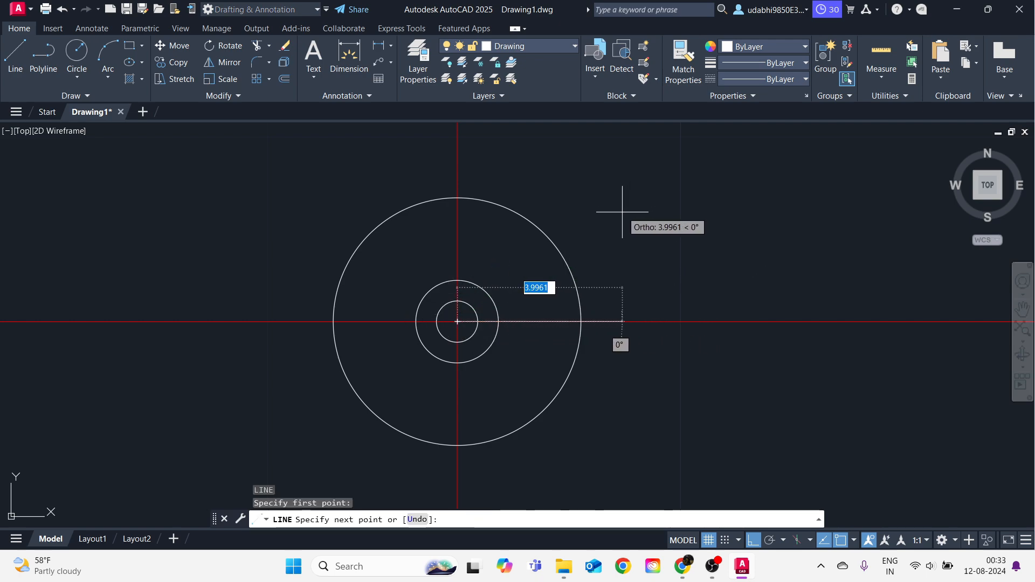
key("F8")
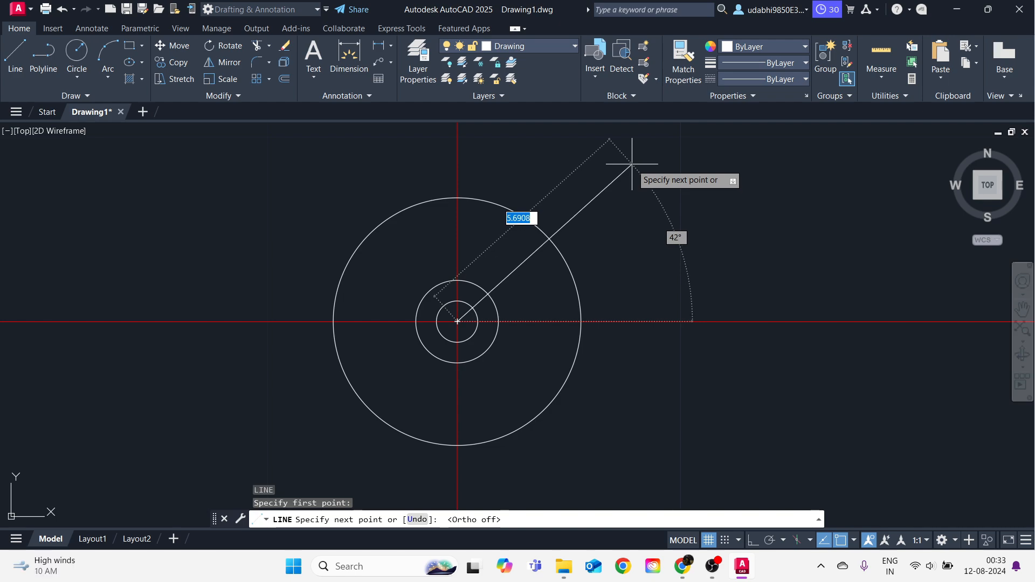
key("Tab")
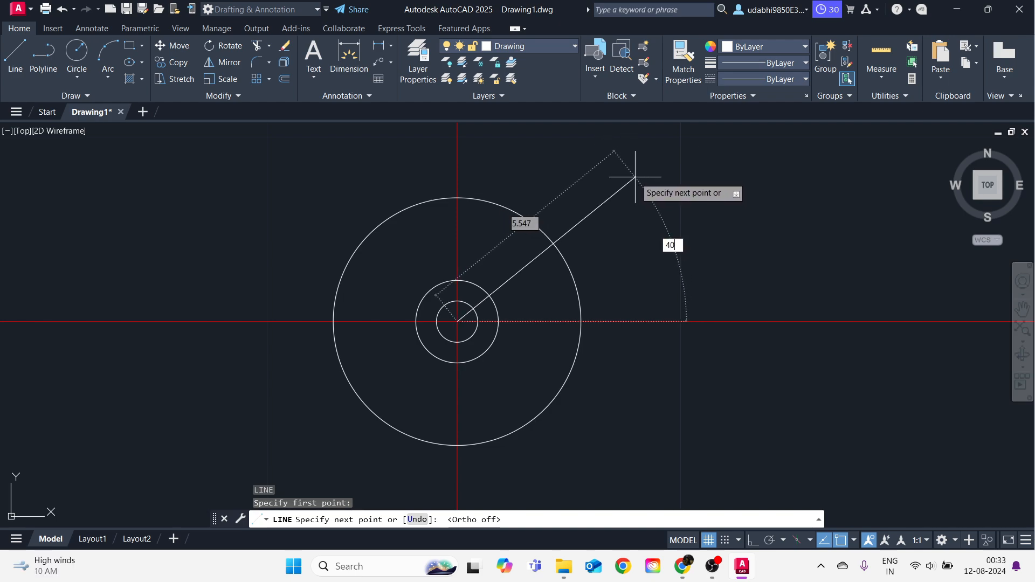
key("Return")
key("Escape")
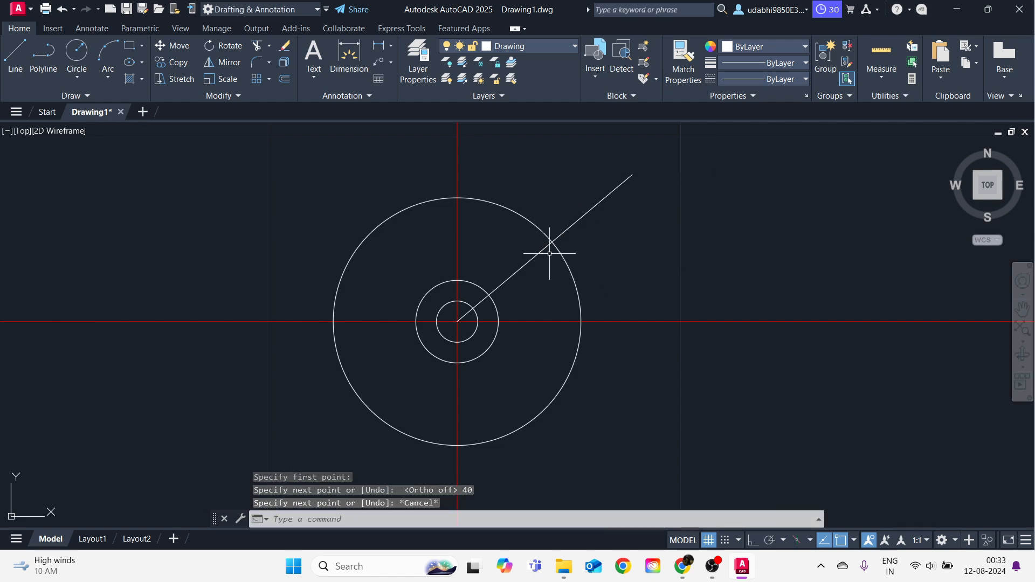
Check the figure and draw a circle of radius 0.50 centered where the 40° line crosses the radius 3 circle.
type("c")
key("Return")
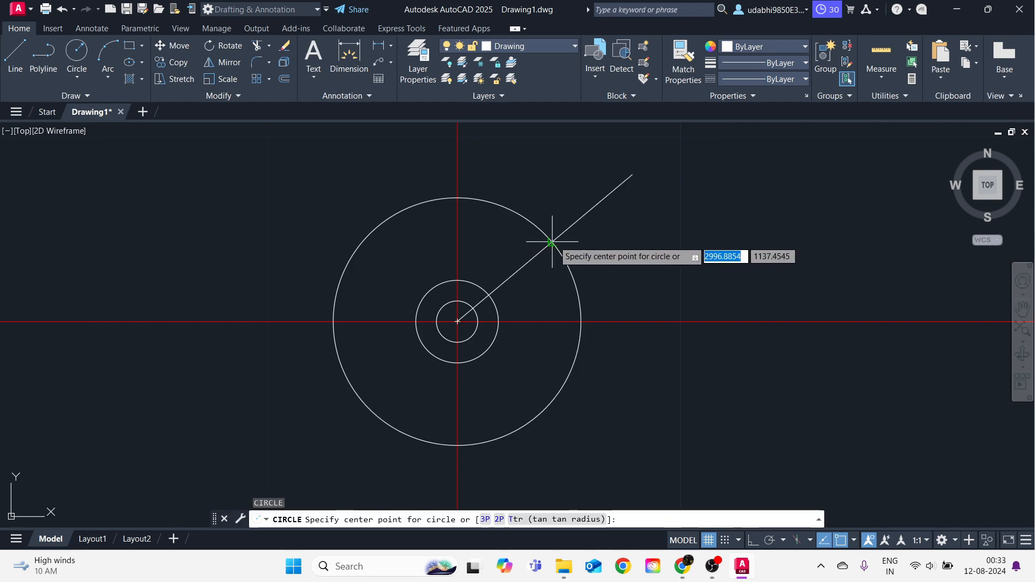
key("alt+Tab")
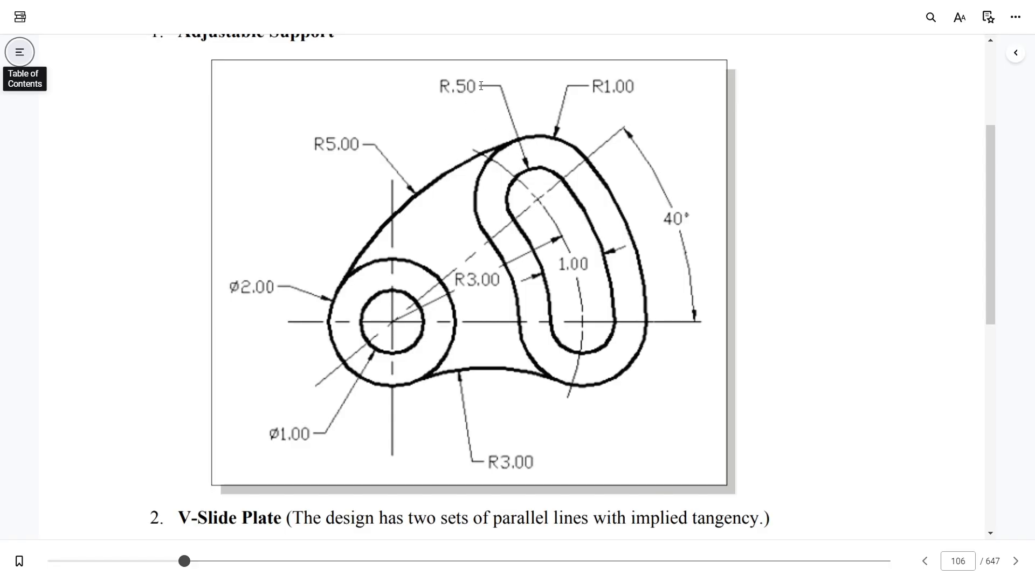
key("alt+Tab")
scroll(547, 237, "up", 3)
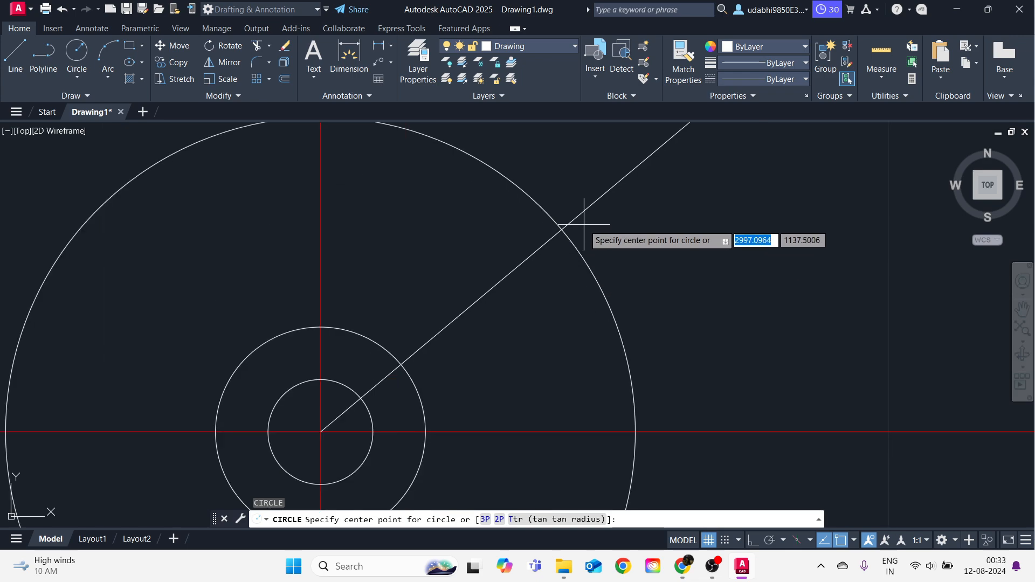
left_click(561, 229)
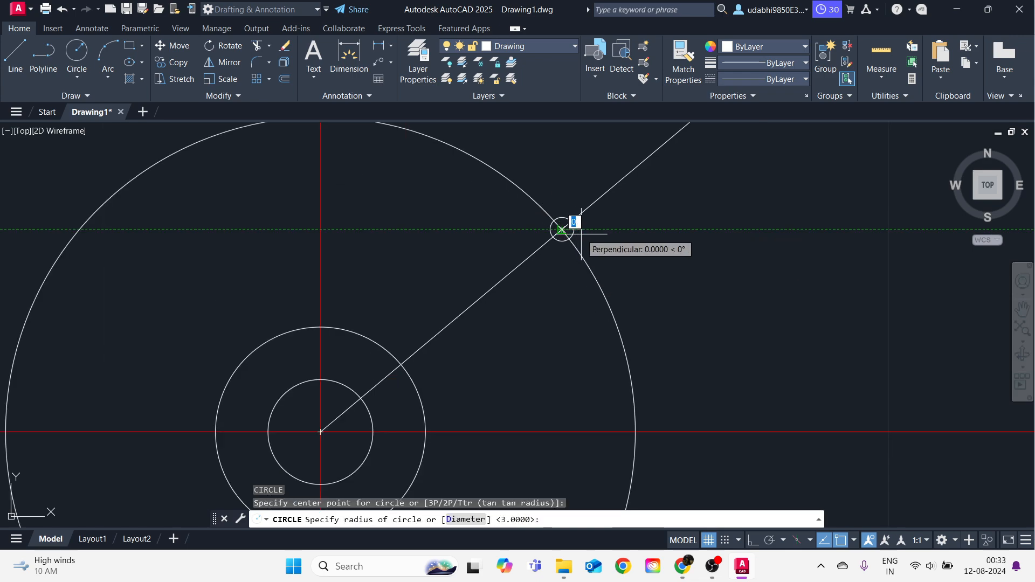
type("0.")
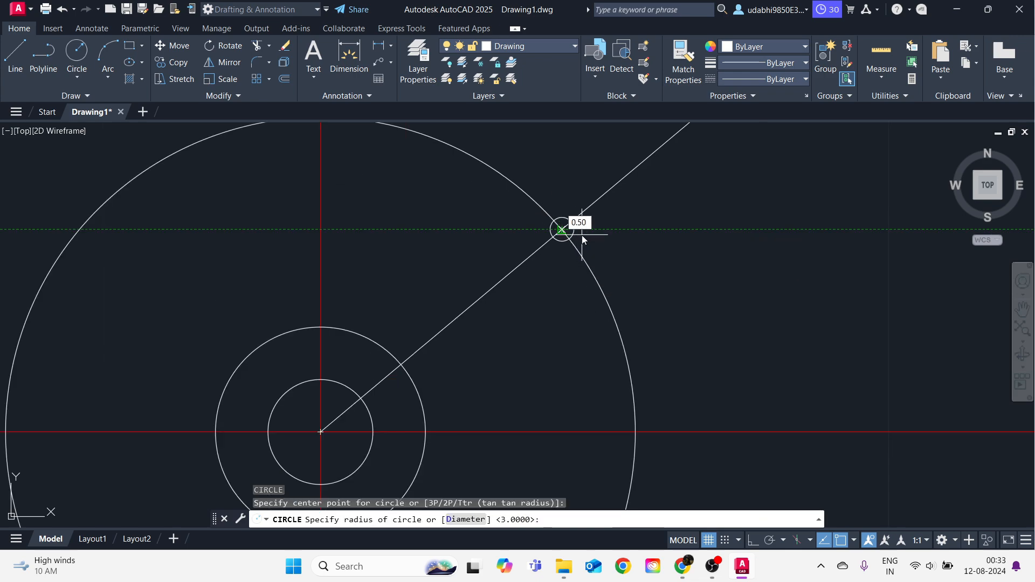
type("50")
key("Return")
key("alt+Tab")
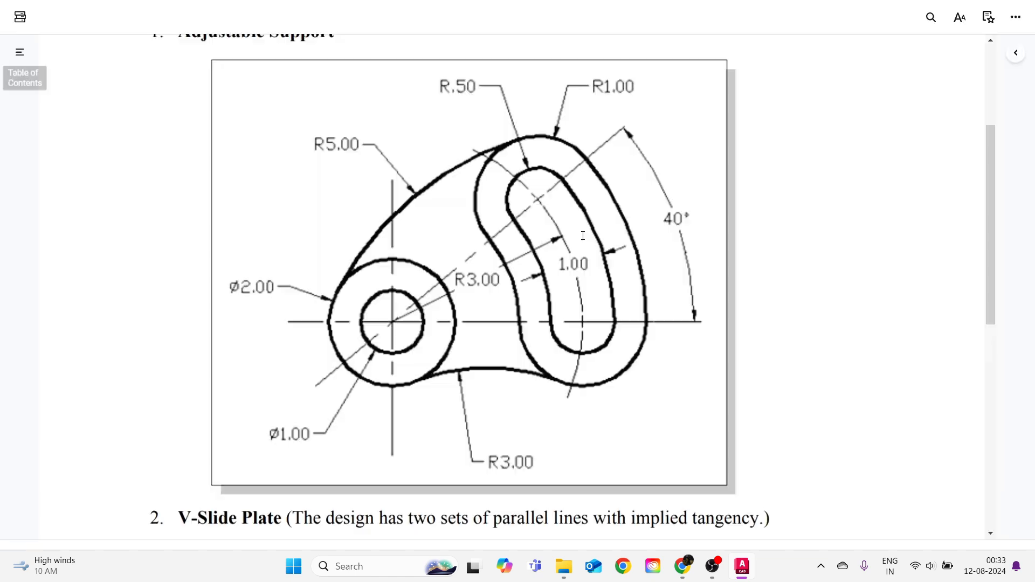
key("alt+Tab")
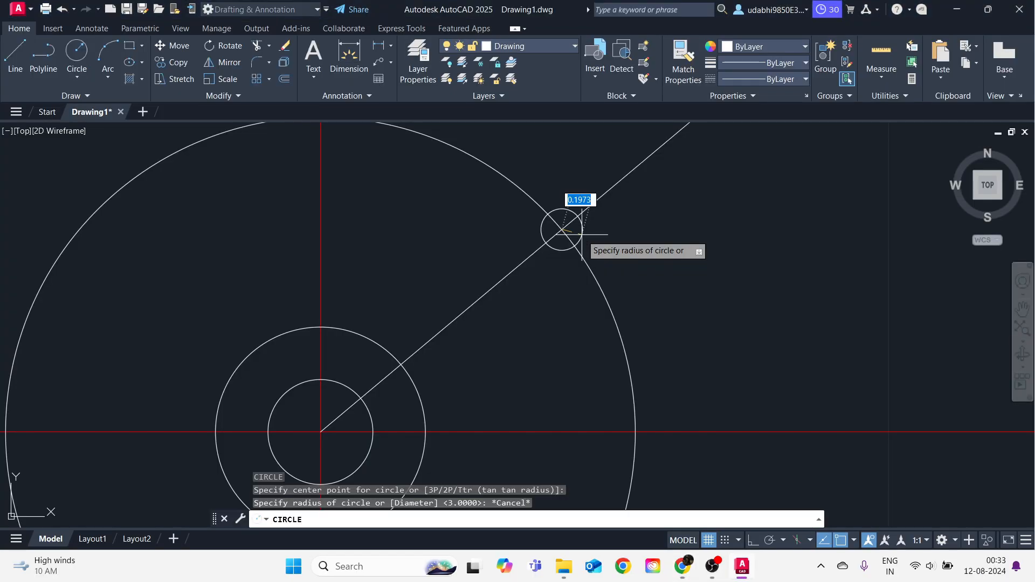
type("0.50")
key("Return")
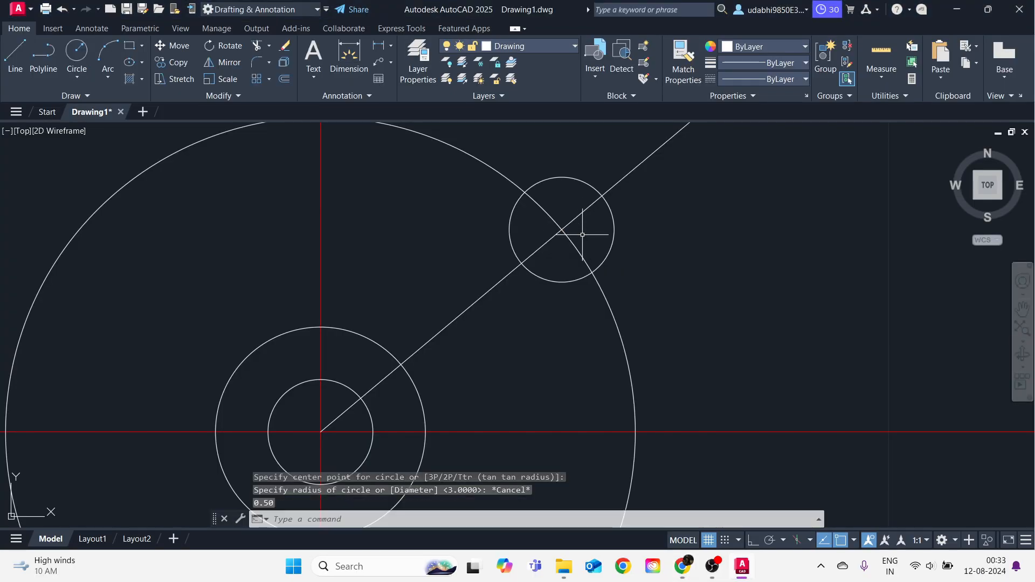
Check the figure again and draw a circle of radius 0.50 where the radius 3 circle meets the horizontal center line on the slot side.
scroll(582, 234, "down", 3)
key("alt+Tab")
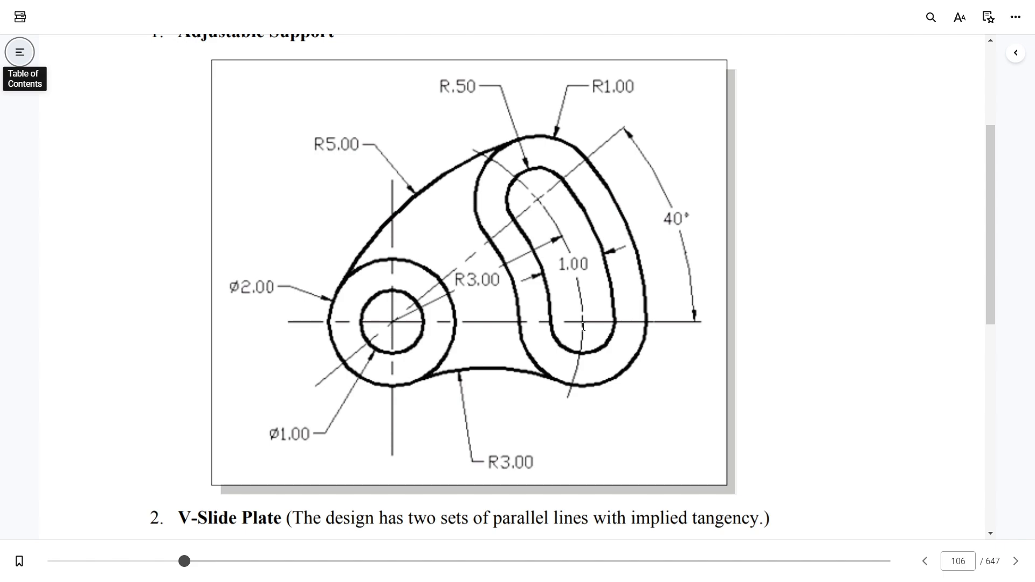
key("alt+Tab")
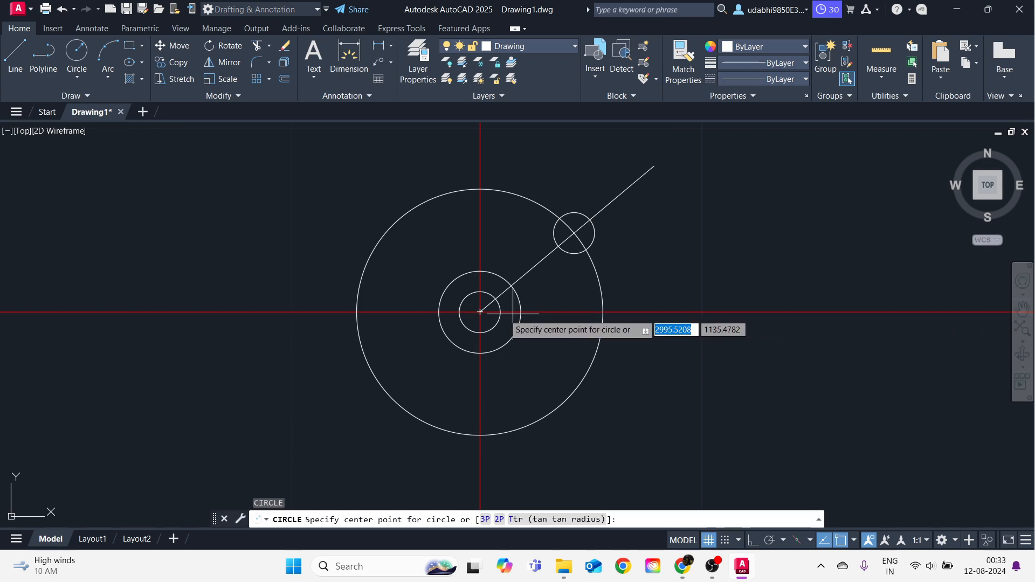
left_click(603, 311)
type("0.5")
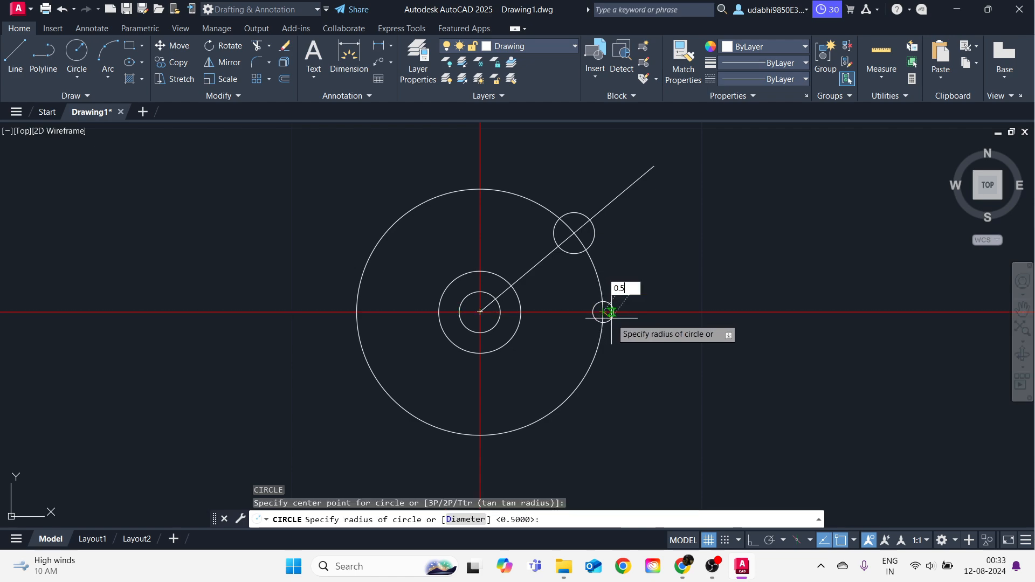
type("0")
key("Return")
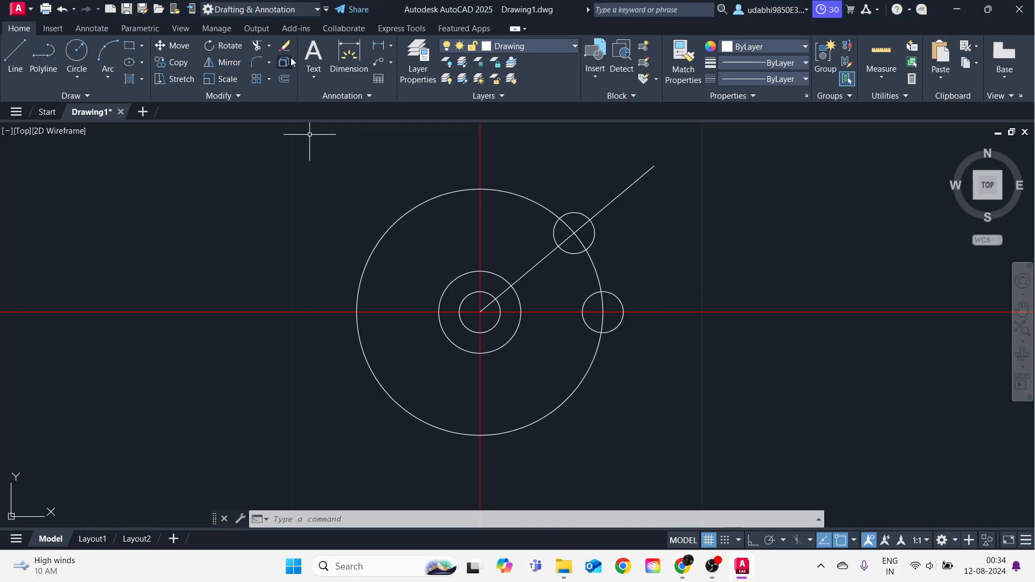
Offset the radius 3 circle by 0.50 both outward and inward, checking the slot width in the figure.
key("Return")
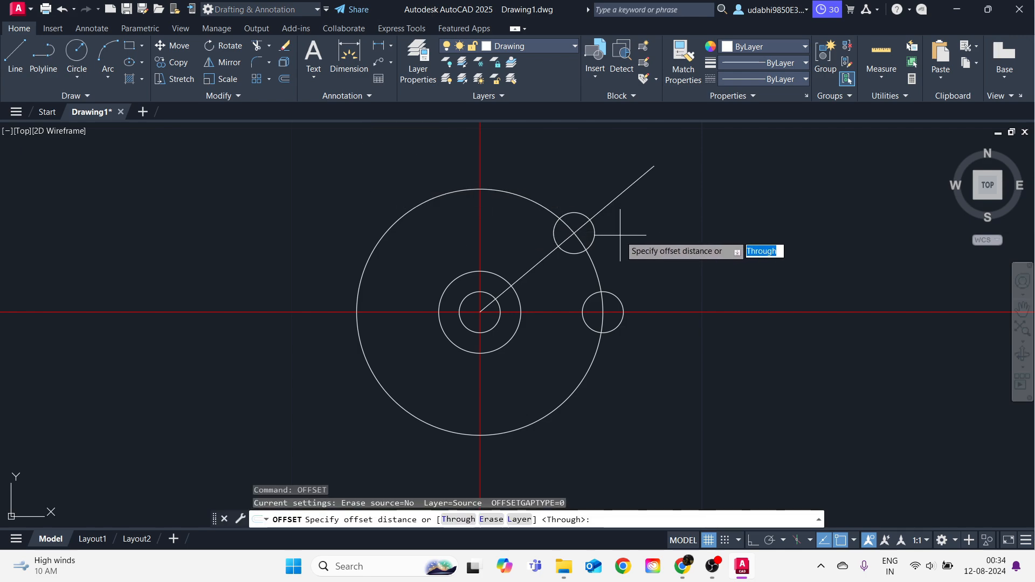
type("0.5")
key("alt+Tab")
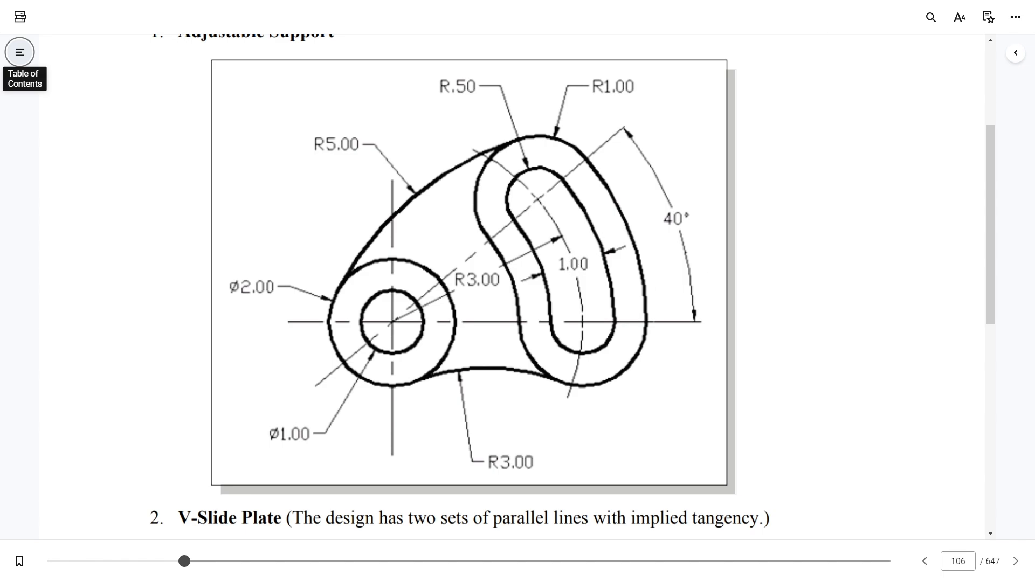
key("alt+Tab")
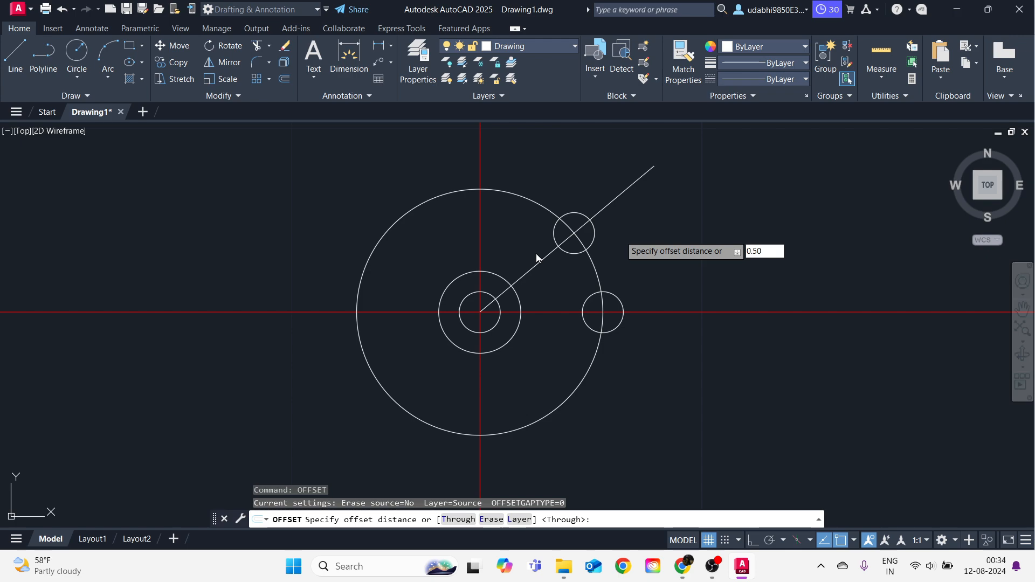
key("Return")
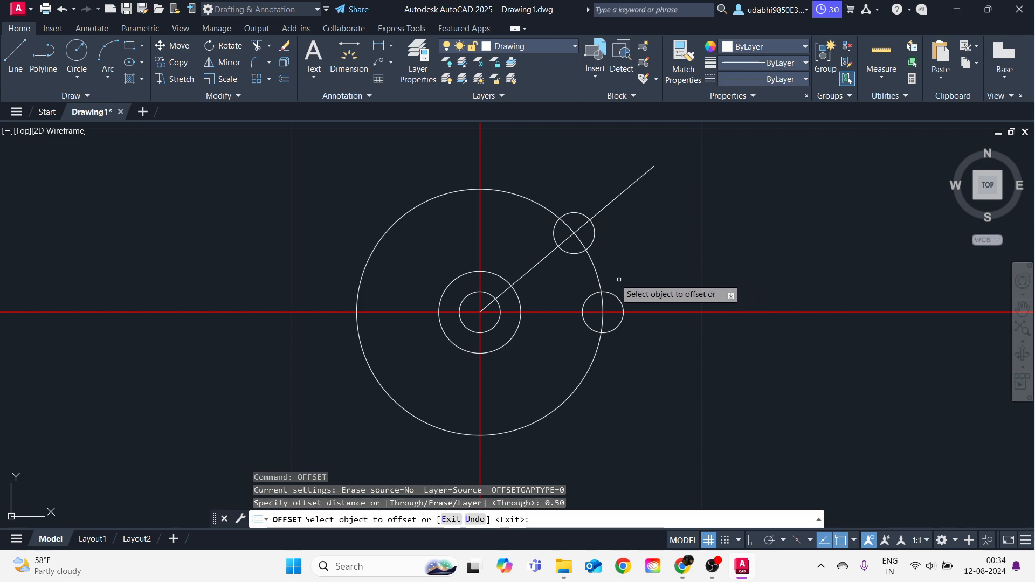
left_click(597, 274)
left_click(604, 262)
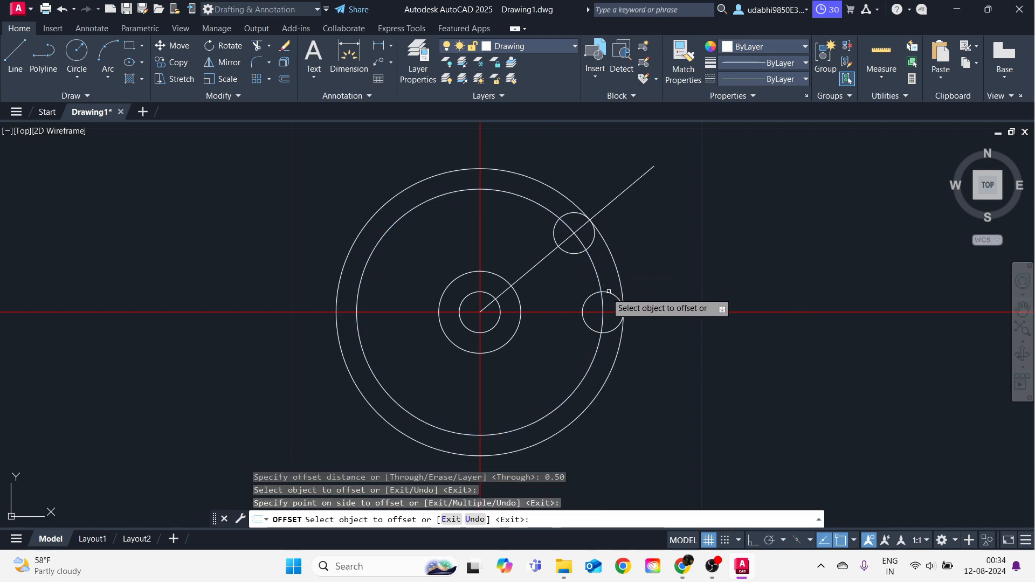
left_click(598, 281)
left_click(574, 275)
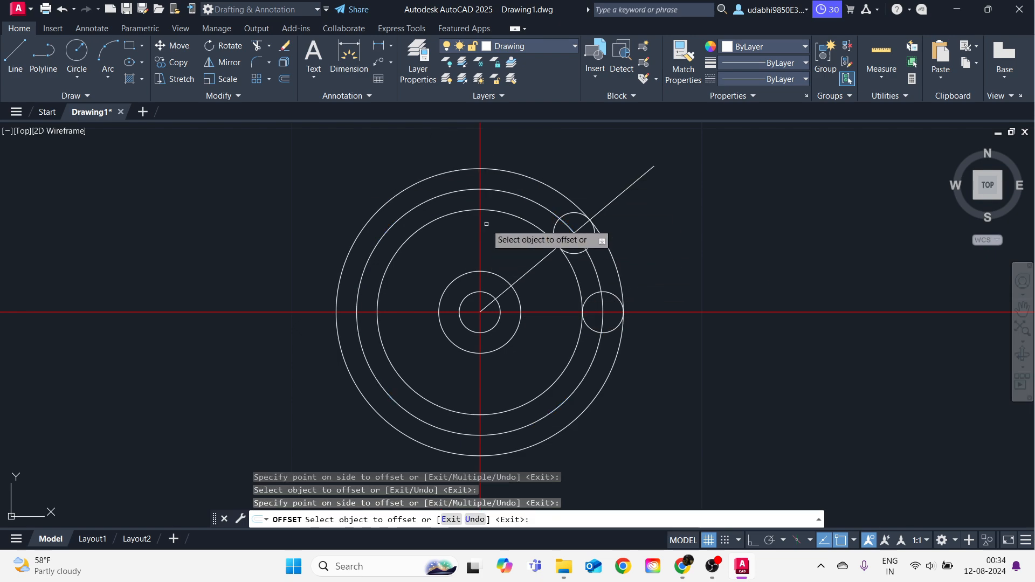
key("Escape")
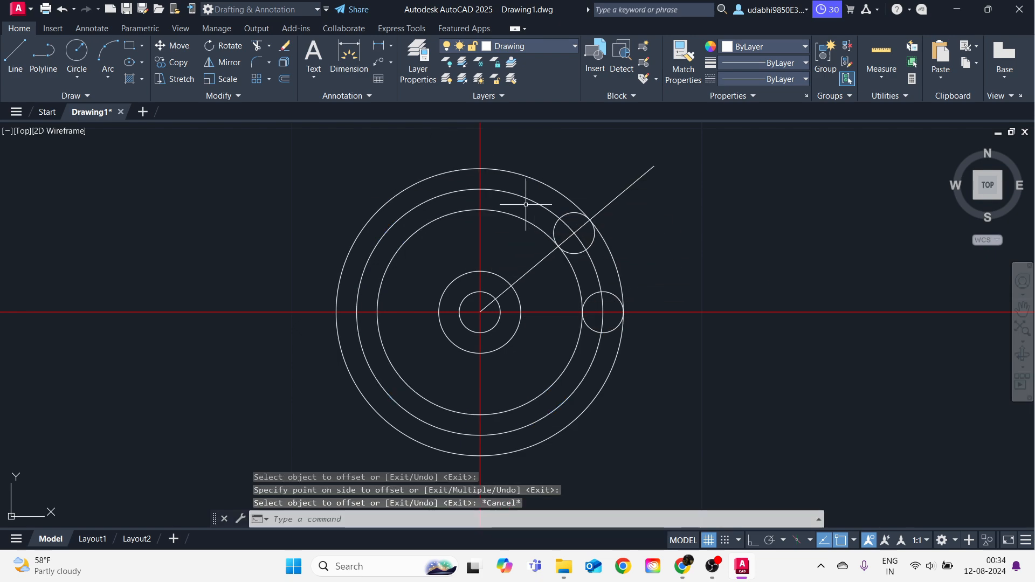
Trim the three large concentric circles down to the arcs between the two radius 0.50 circles.
type("tr")
key("Return")
left_click_drag(542, 157, 507, 226)
mouse_move(436, 231)
left_mouse_down()
mouse_move(416, 173)
mouse_move(345, 232)
left_mouse_up()
left_click_drag(399, 346, 356, 403)
left_click_drag(585, 443, 559, 368)
Trim the inner portions of the two radius 0.50 circles to leave the closed curved slot outline.
scroll(583, 235, "up", 2)
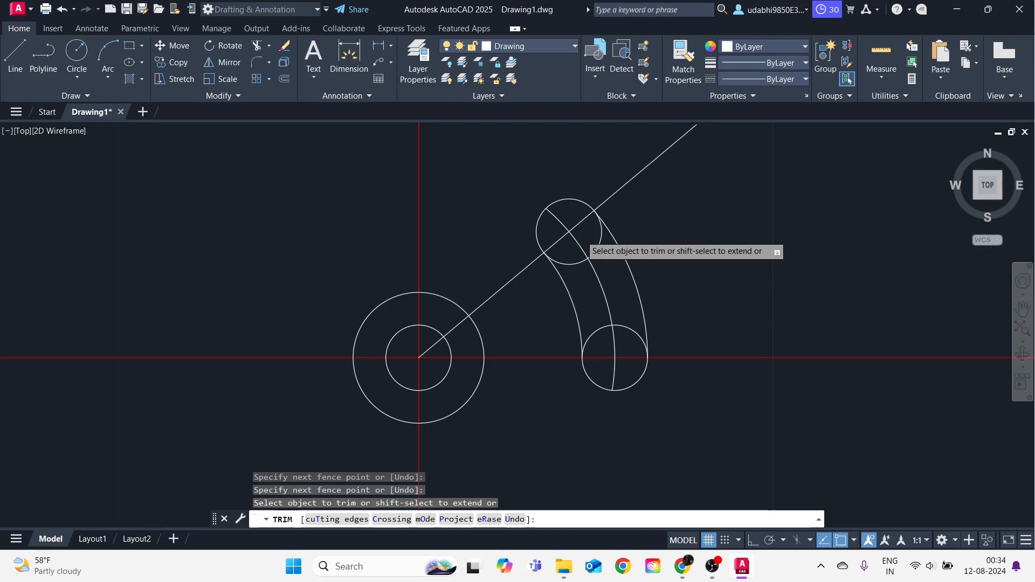
left_click(599, 243)
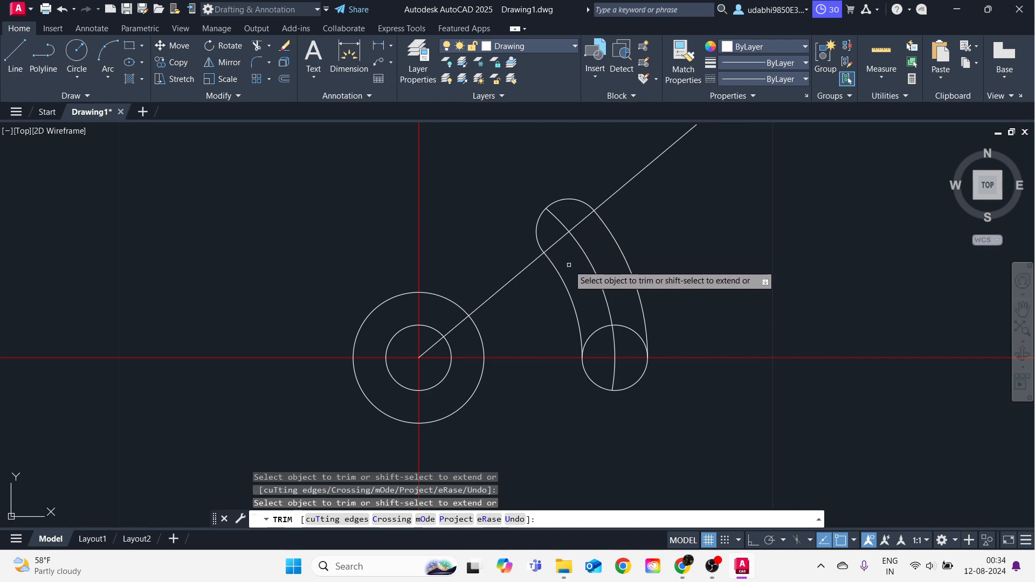
left_click(596, 330)
left_click(637, 333)
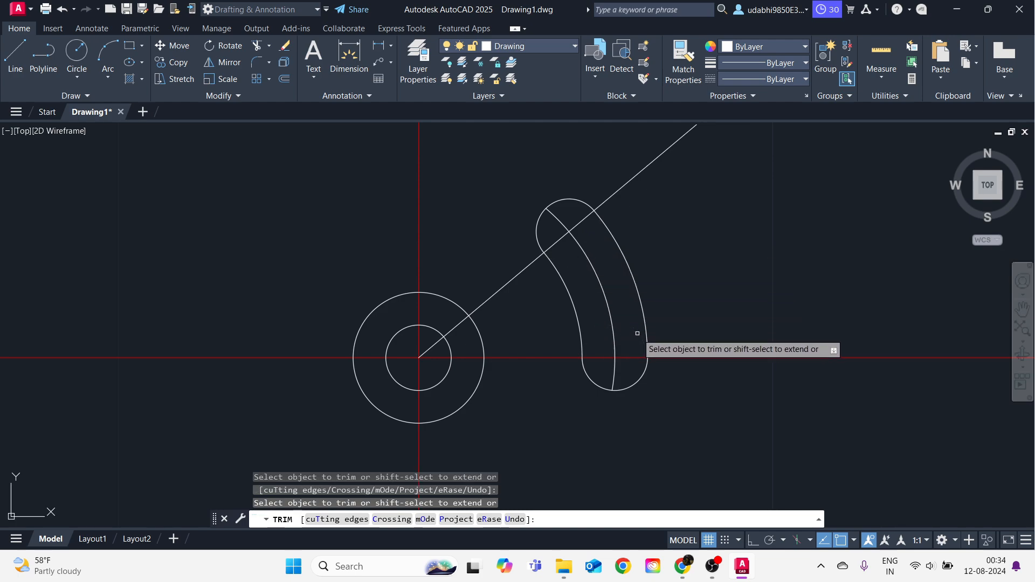
Try to trim both ends of the slot's middle arc and remove the remaining arc.
left_click(558, 220)
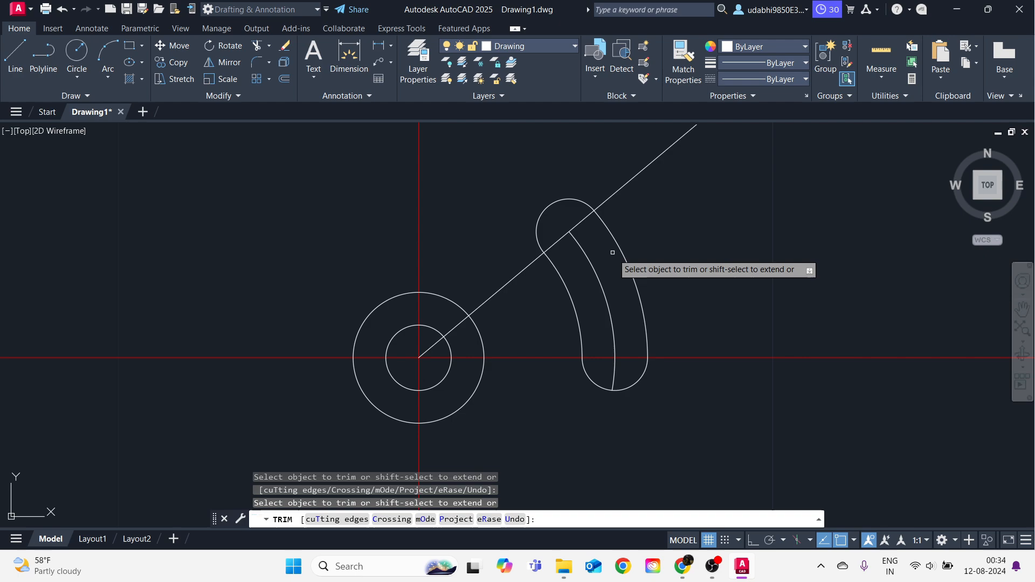
left_click(615, 364)
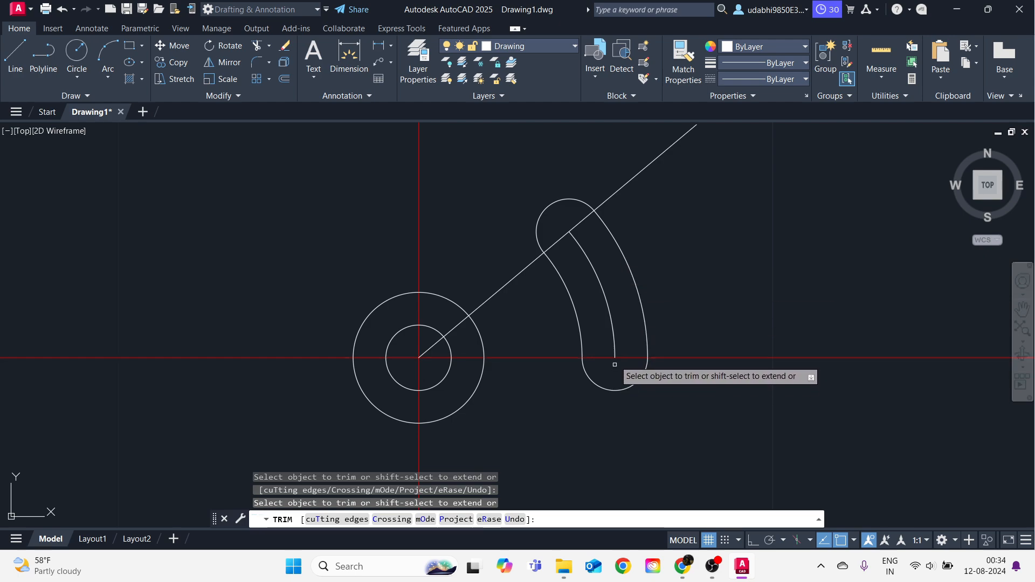
left_click(585, 254)
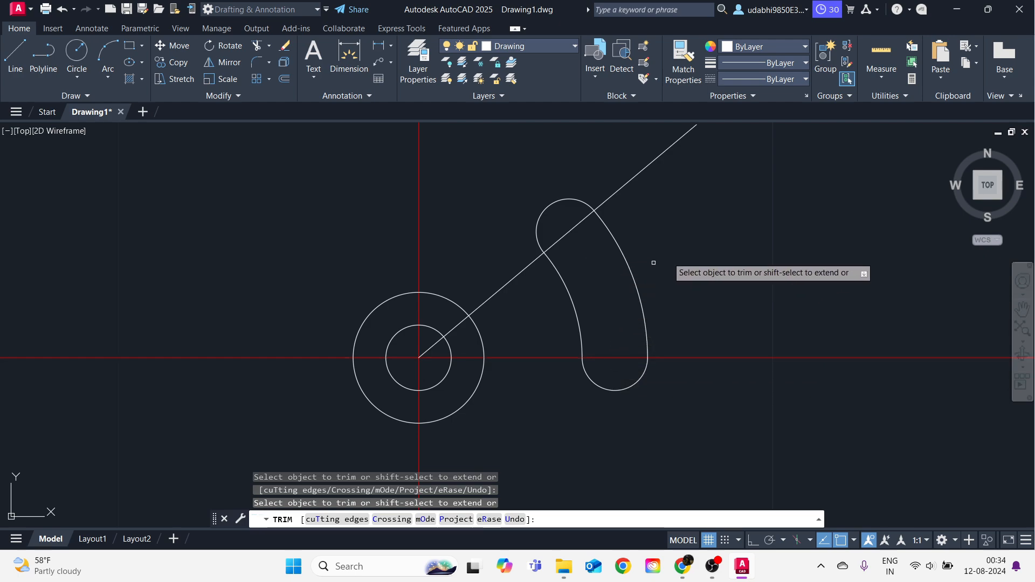
scroll(684, 252, "down", 2)
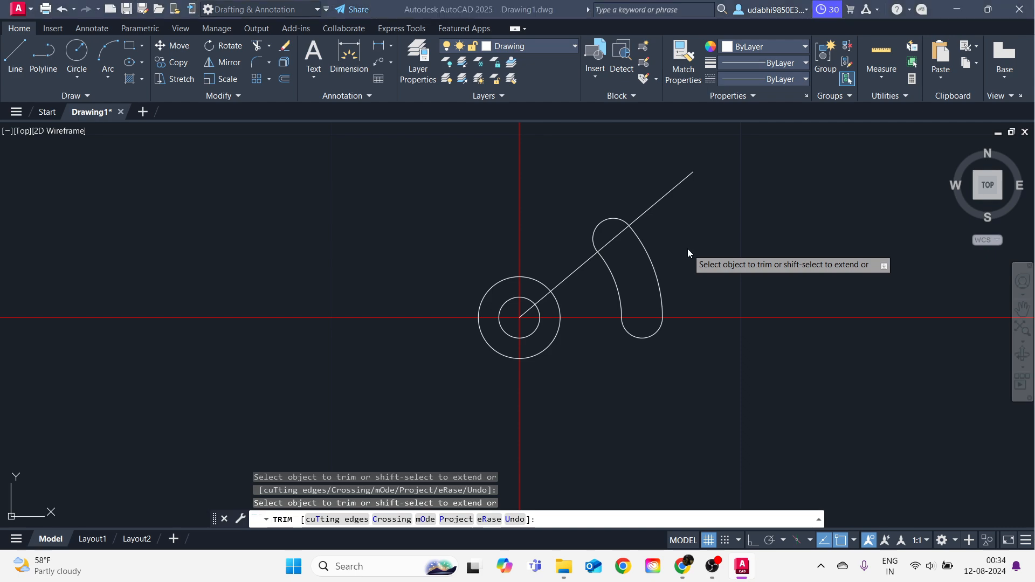
Check the Adjustable Support figure and undo the trims made to the slot's middle arc in AutoCAD.
key("alt+Tab")
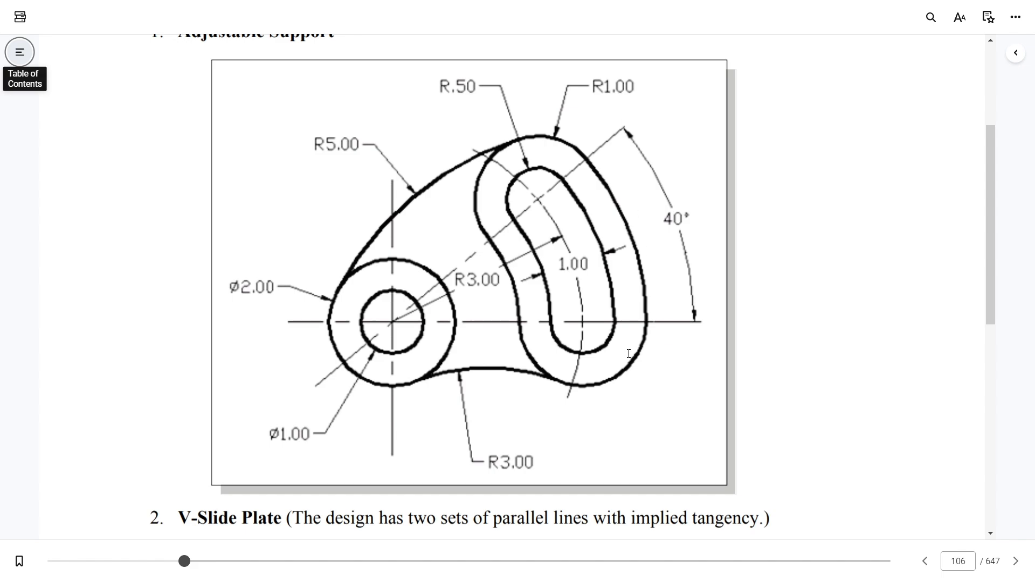
key("alt+Tab")
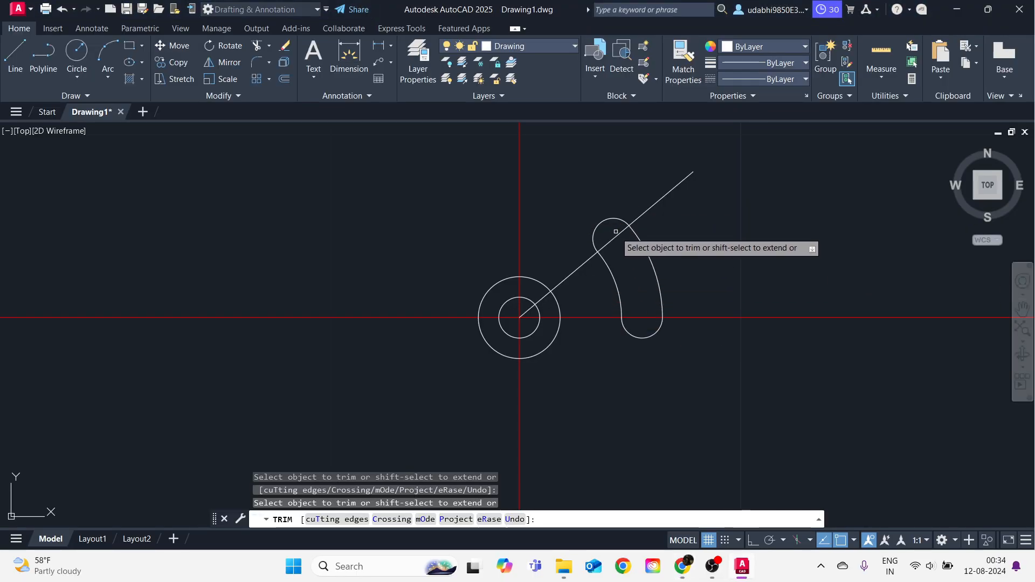
key("ctrl+z")
scroll(703, 256, "up", 2)
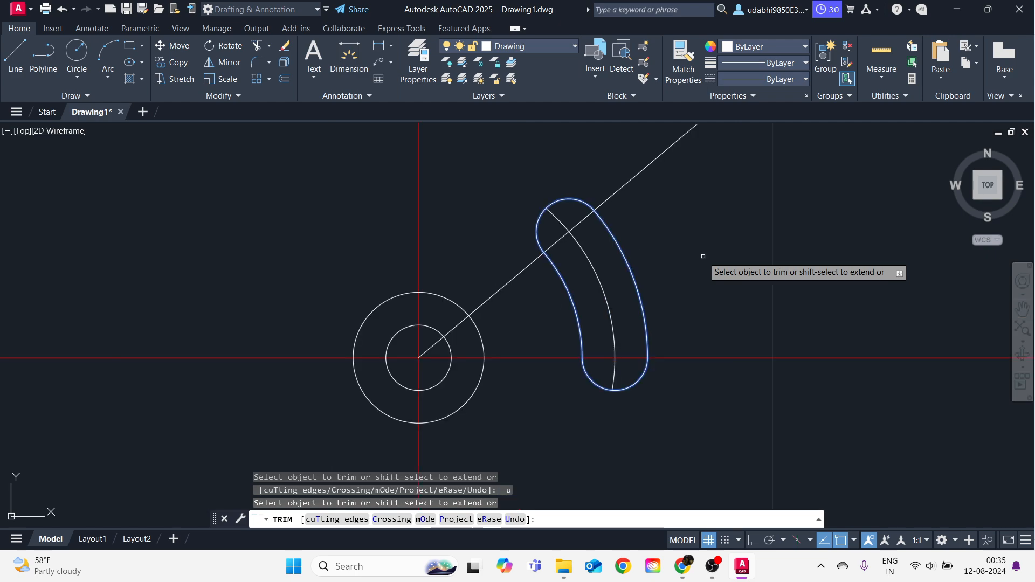
Draw two radius 1 circles centred where the slot's middle arc crosses the angled line and the horizontal centre line.
key("Escape")
type("c")
key("Return")
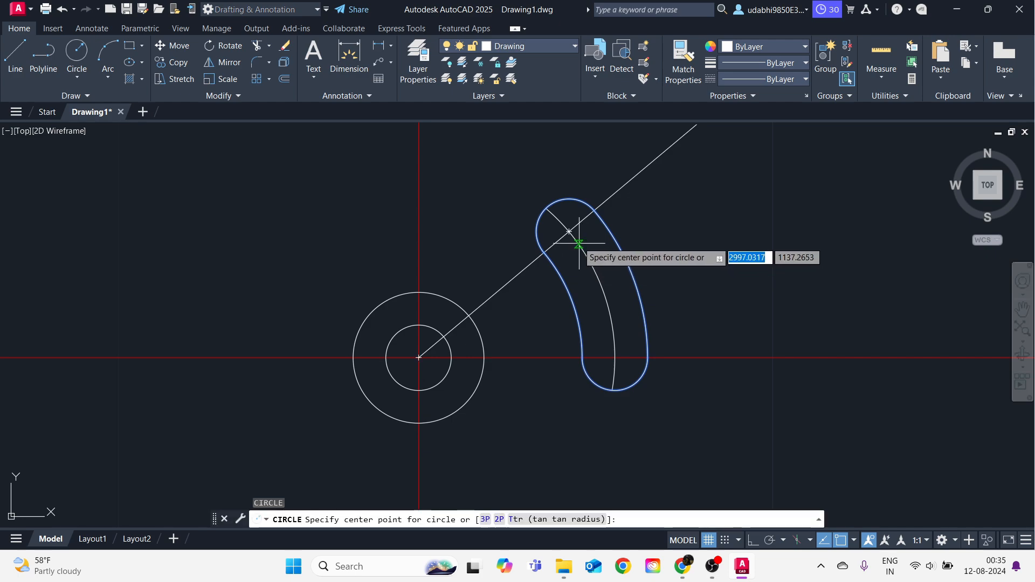
left_click(570, 233)
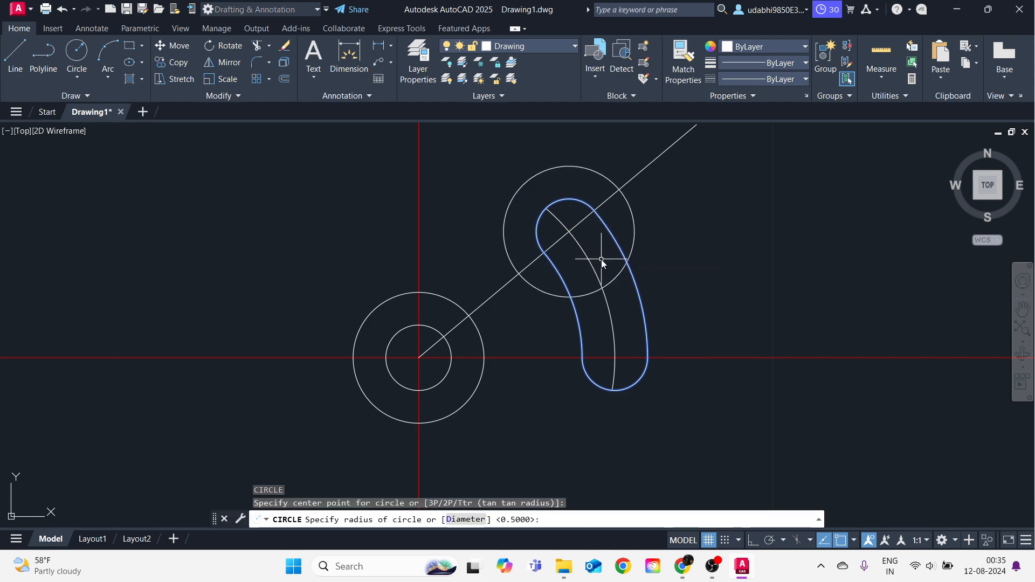
key("Escape")
type("c")
key("Return")
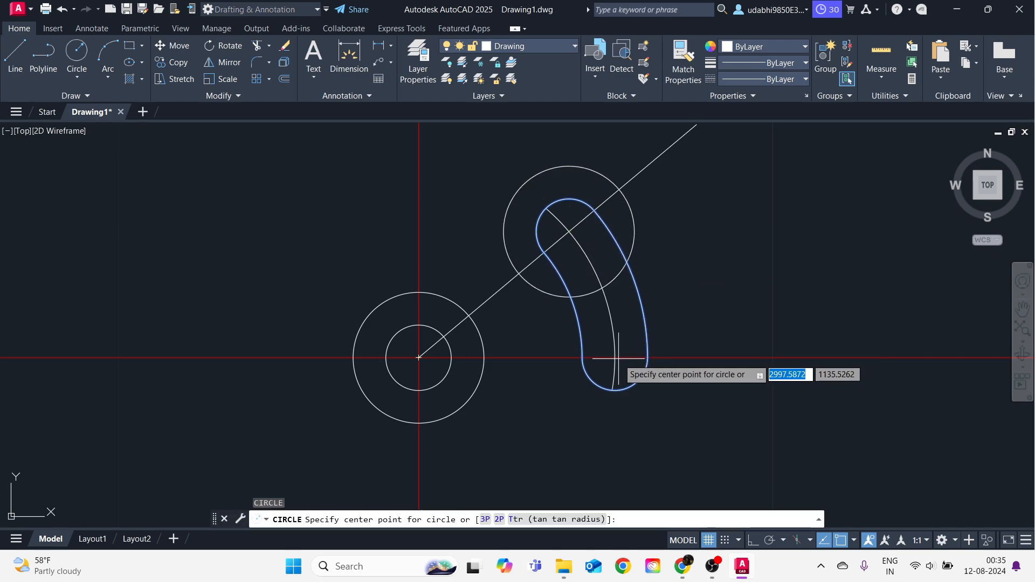
left_click(615, 357)
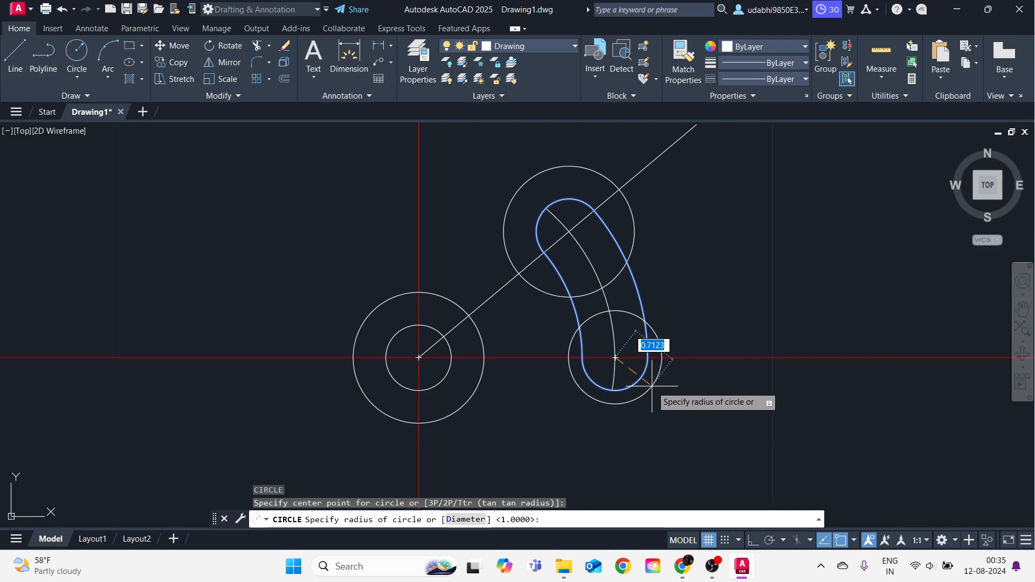
type("1")
key("Return")
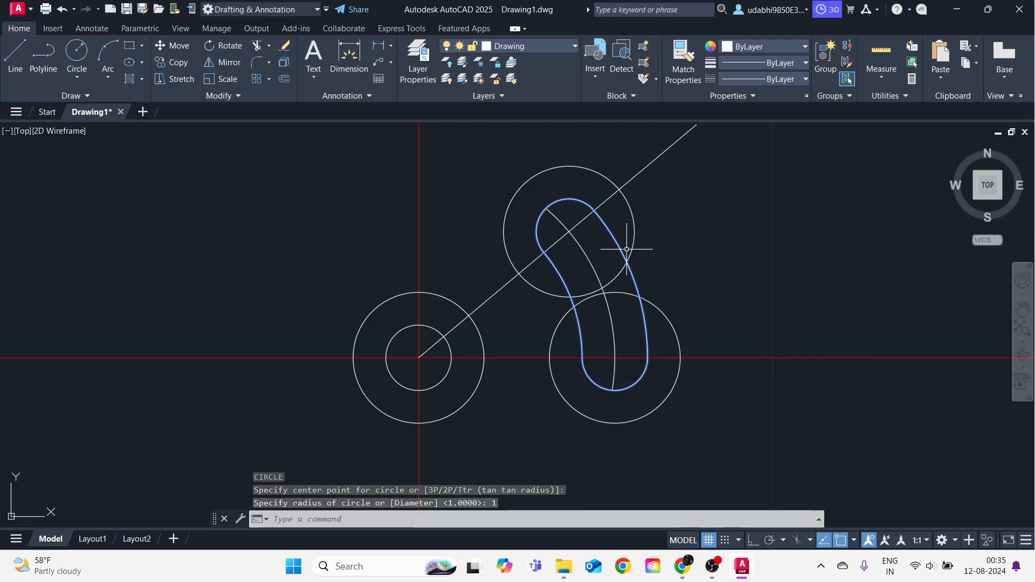
Offset the slot's outer side arc outward and its inner side arc toward the concentric circles, both by 0.5.
type("c")
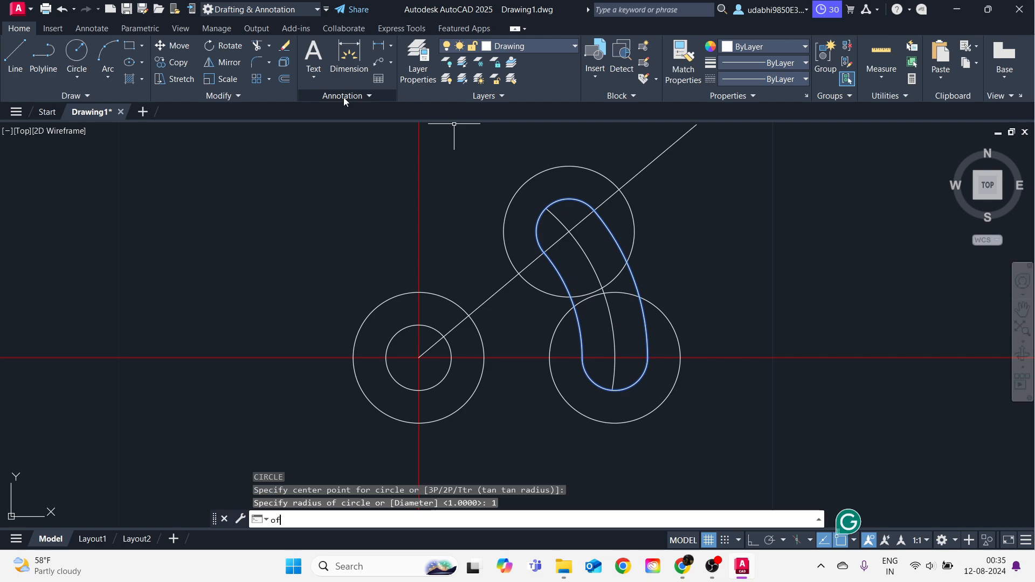
key("Return")
key("Escape")
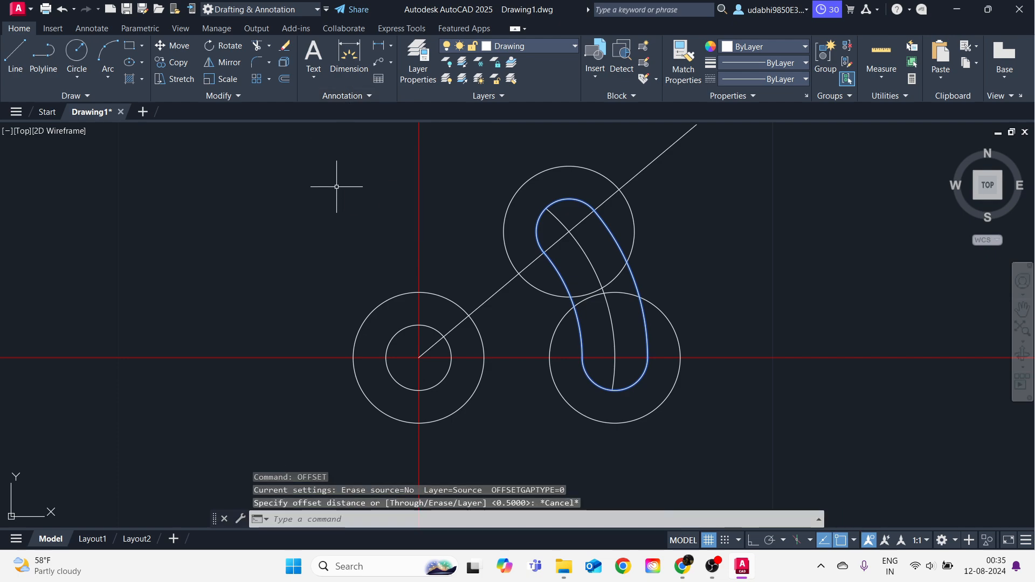
key("Return")
key("Return")
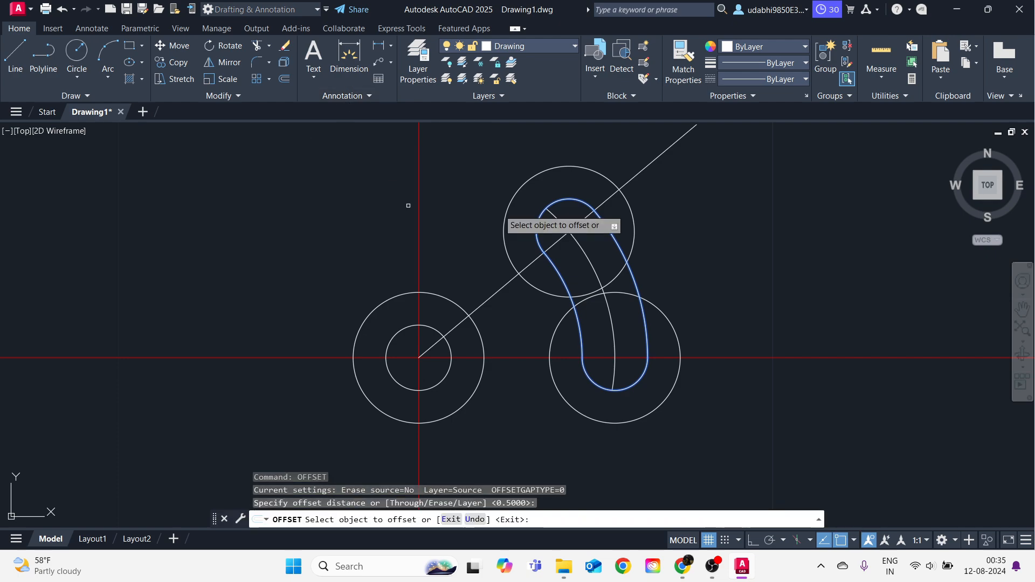
left_click(615, 238)
left_click(635, 238)
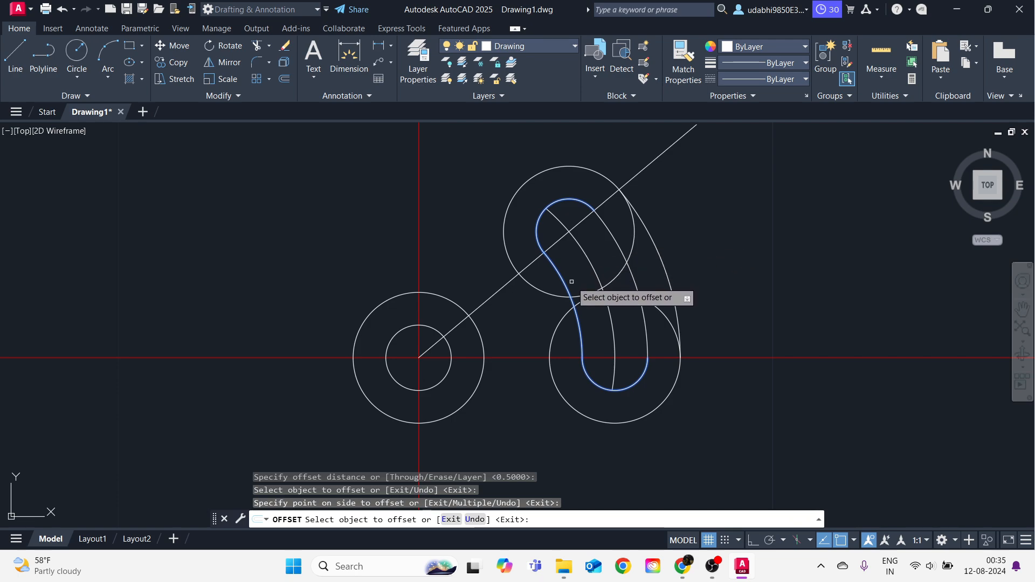
left_click(546, 260)
left_click(538, 289)
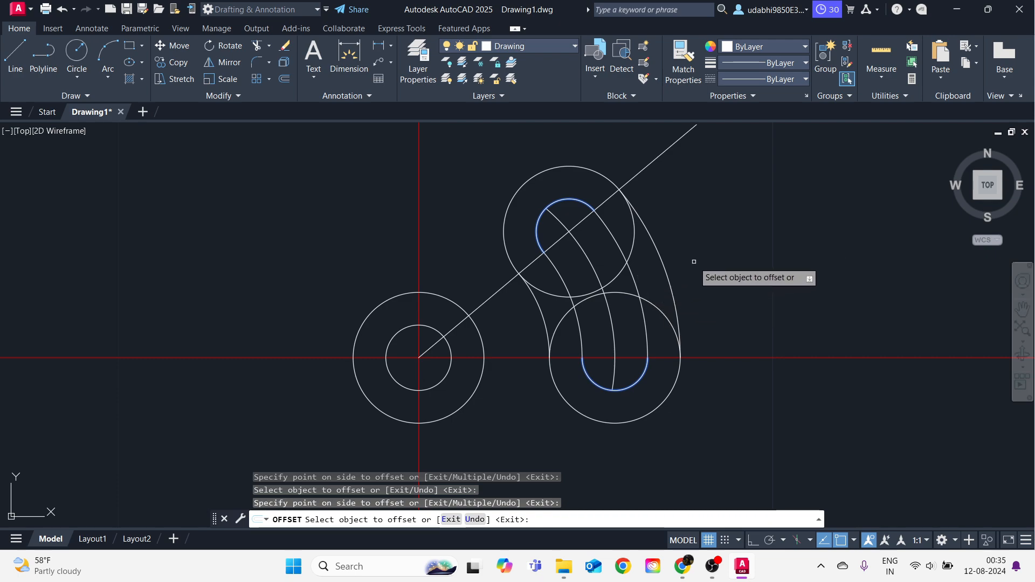
key("Escape")
Trim the inner portions of the two radius 1 circles to leave a closed outline around the slot.
key("Return")
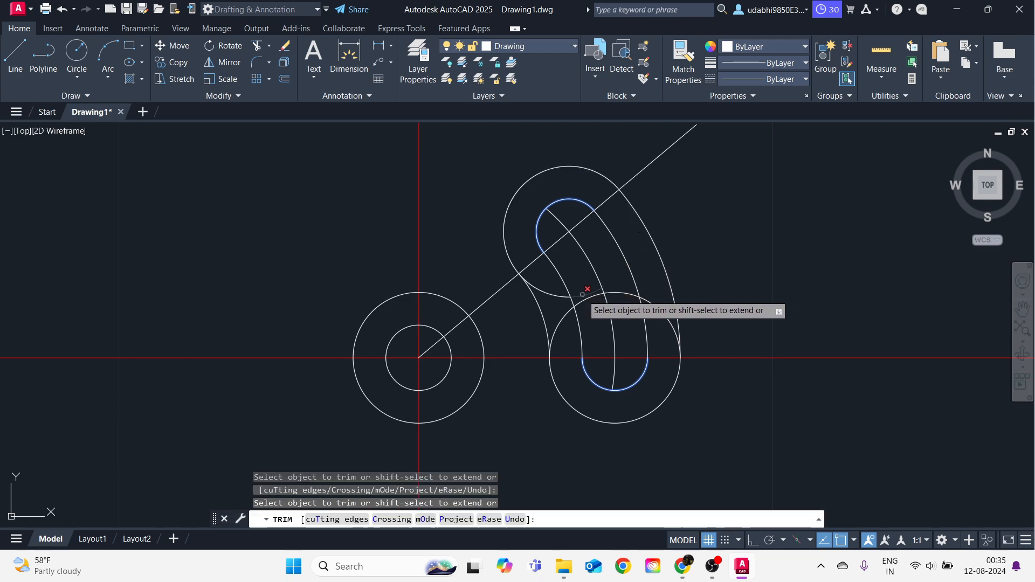
left_click(582, 294)
left_click_drag(556, 293, 561, 325)
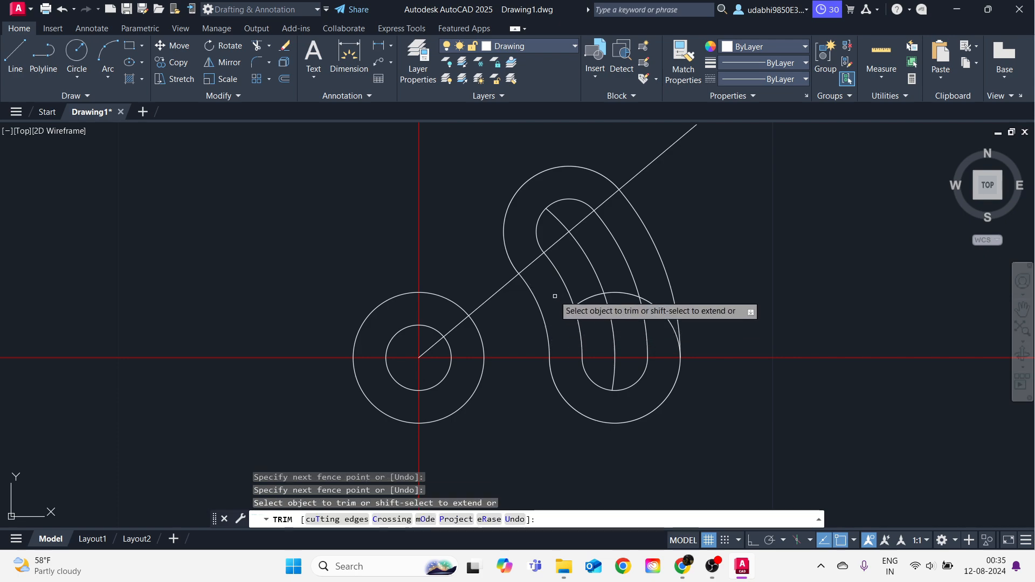
left_click_drag(624, 297, 624, 293)
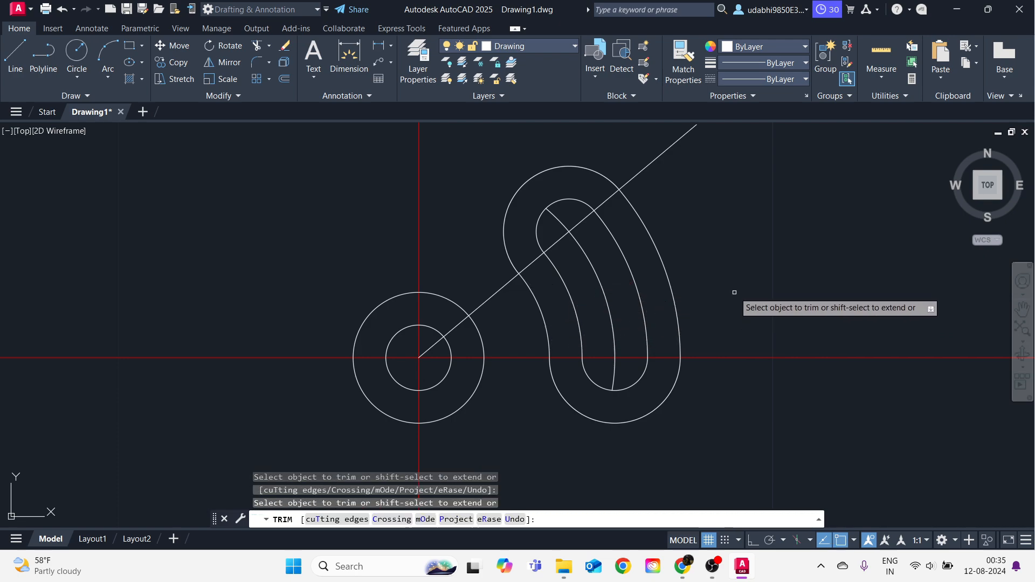
Trim away every segment of the angled line from beyond the slot outline back to the concentric circles' centre.
scroll(732, 227, "down", 2)
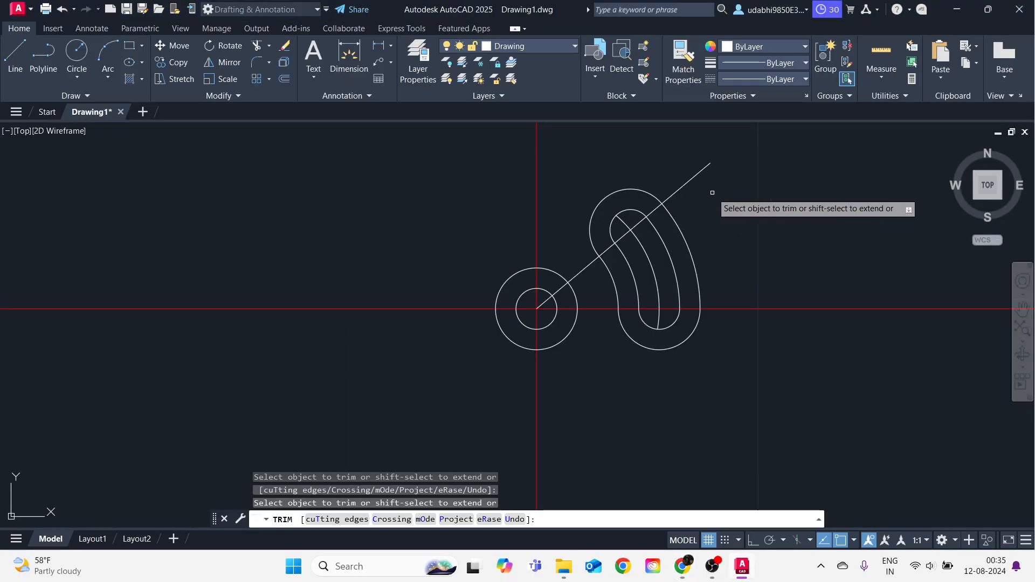
left_click(681, 186)
scroll(644, 215, "up", 2)
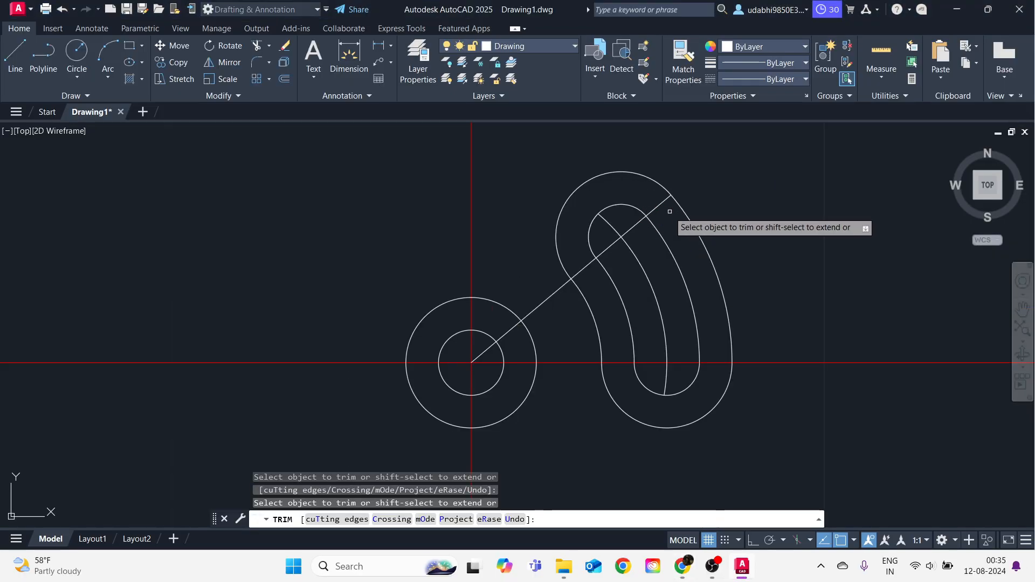
left_click(657, 209)
left_click(601, 248)
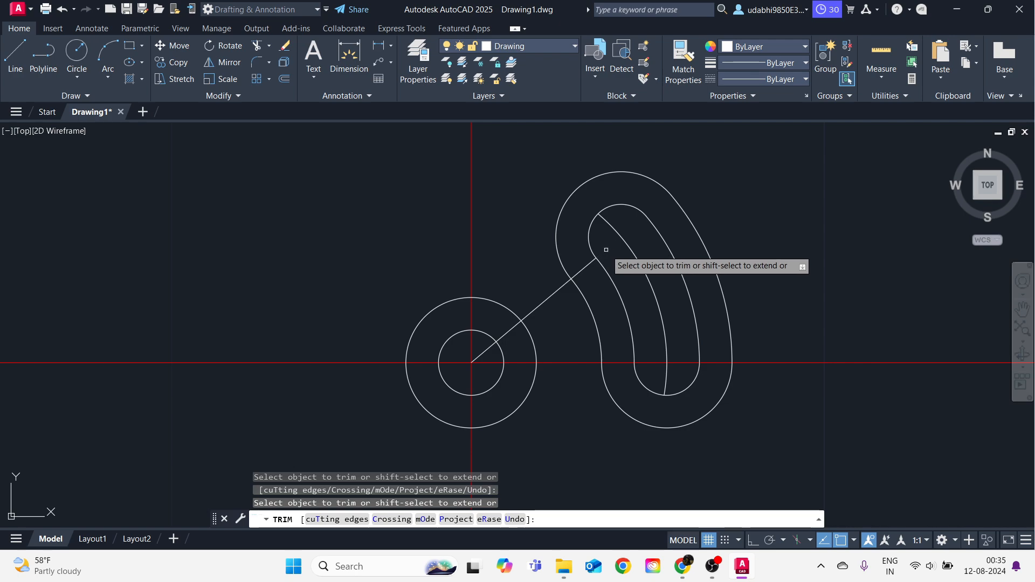
left_click(539, 303)
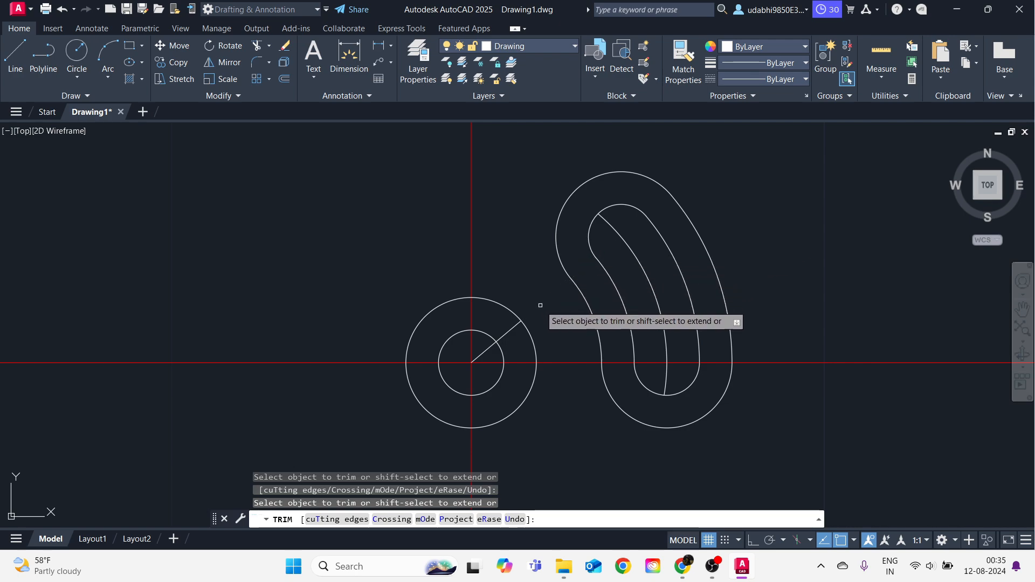
left_click(512, 327)
left_click(486, 351)
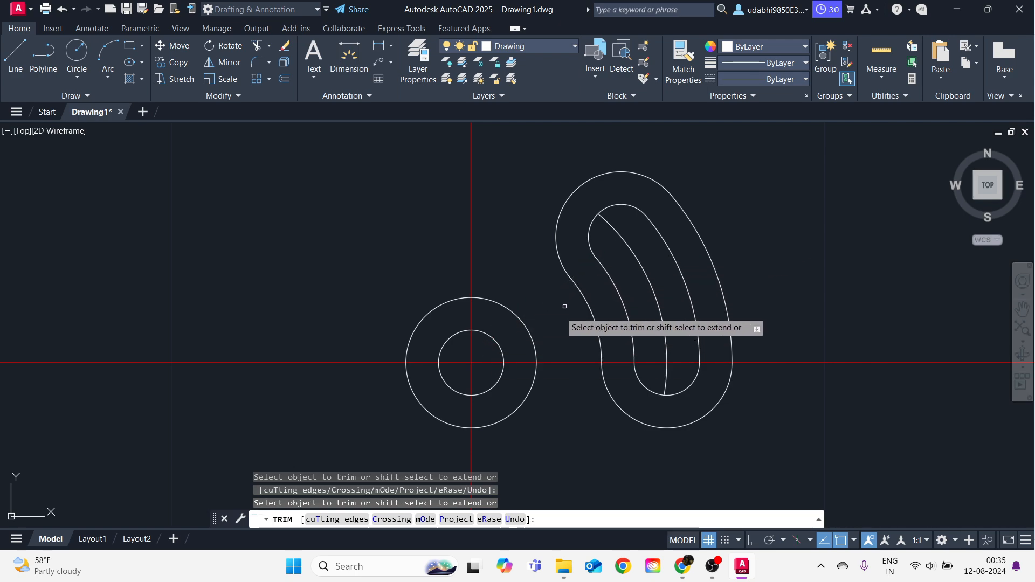
Compare the Adjustable Support figure in the reference book with the geometry drawn in AutoCAD.
key("alt+Tab")
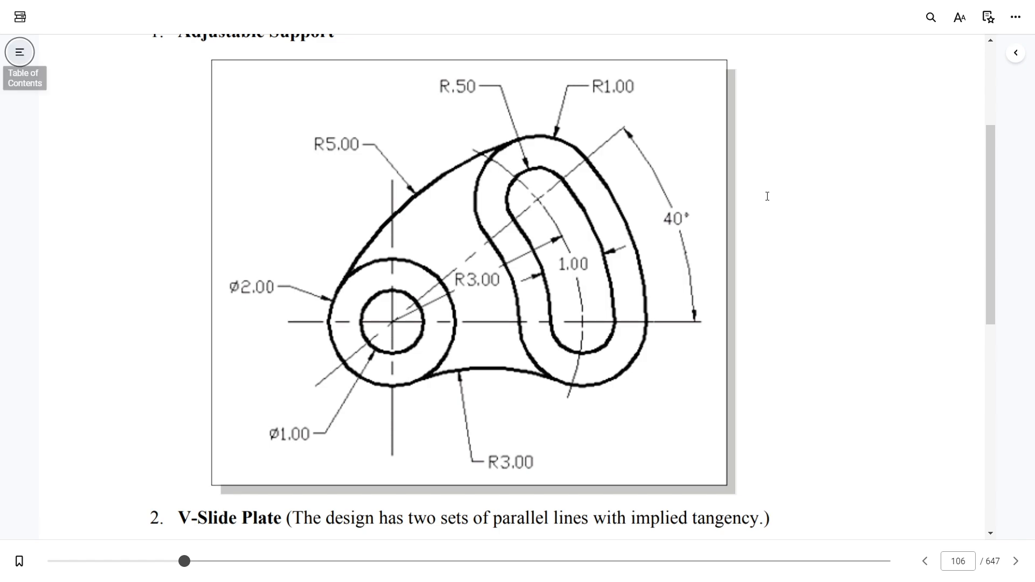
key("alt+Tab")
scroll(732, 197, "down", 15)
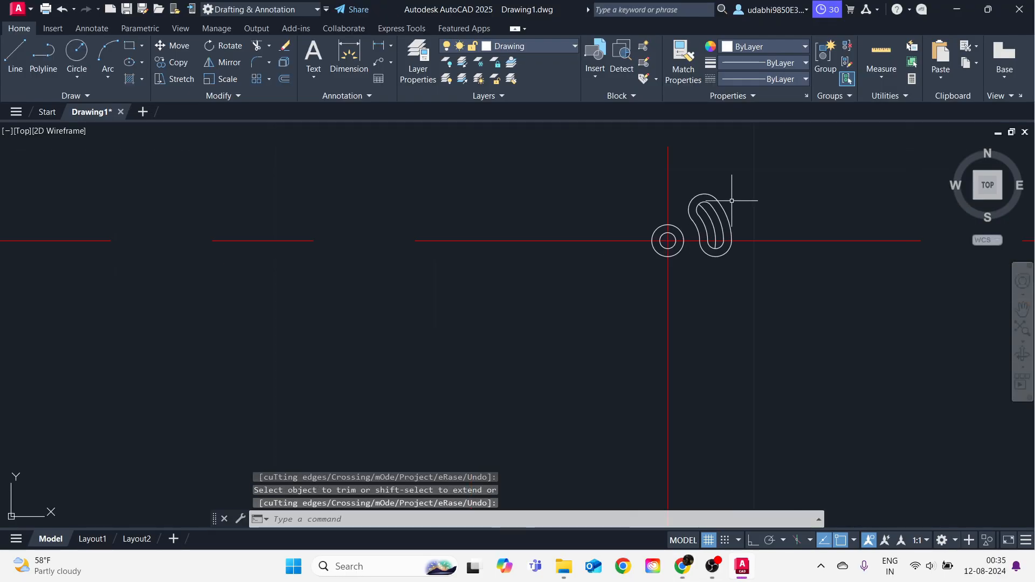
scroll(713, 265, "up", 12)
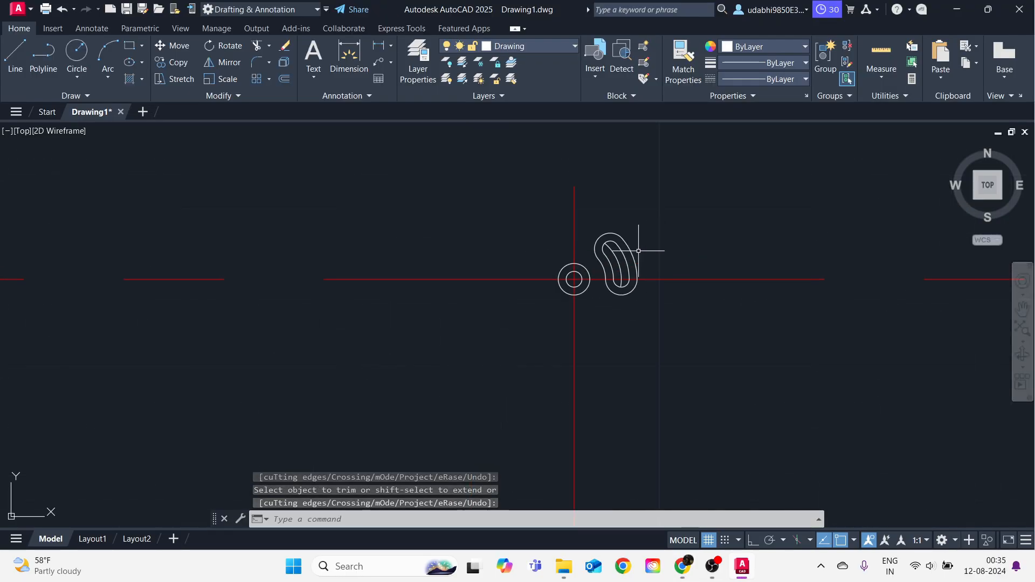
scroll(647, 275, "down", 2)
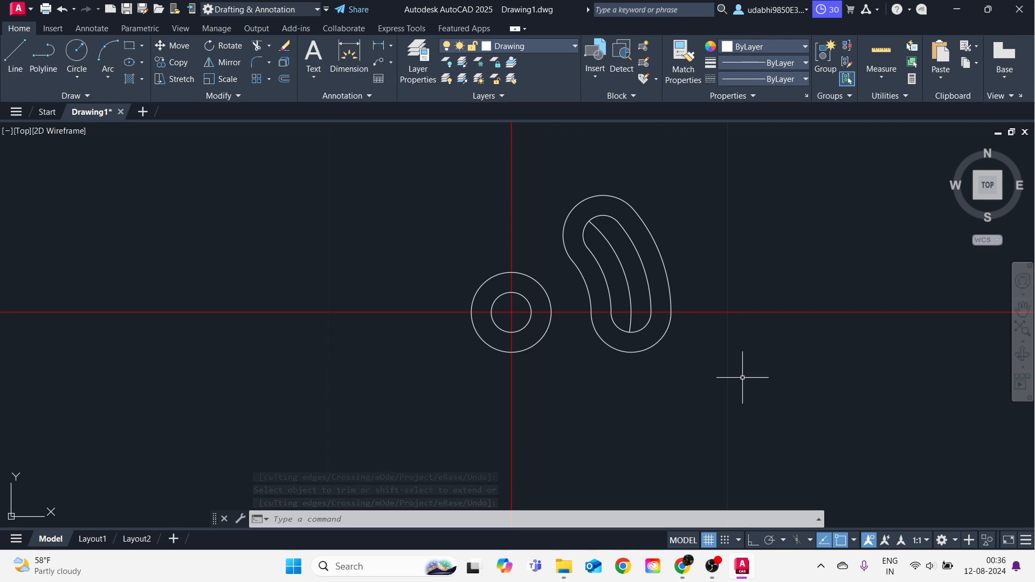
key("alt+Tab")
key("alt+Tab")
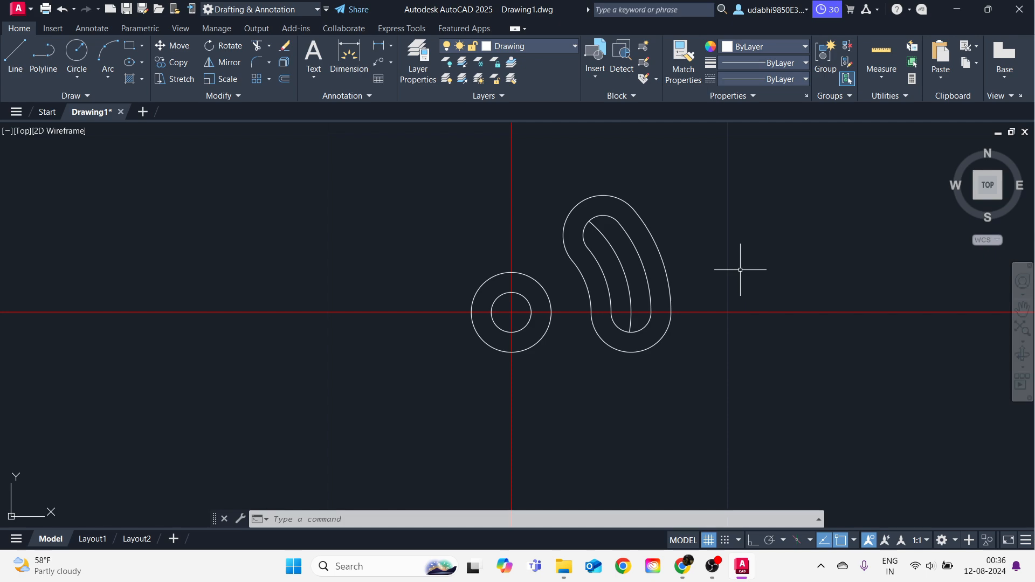
Check which layers the horizontal centre line and the slot's middle arc are assigned to.
left_click(620, 260)
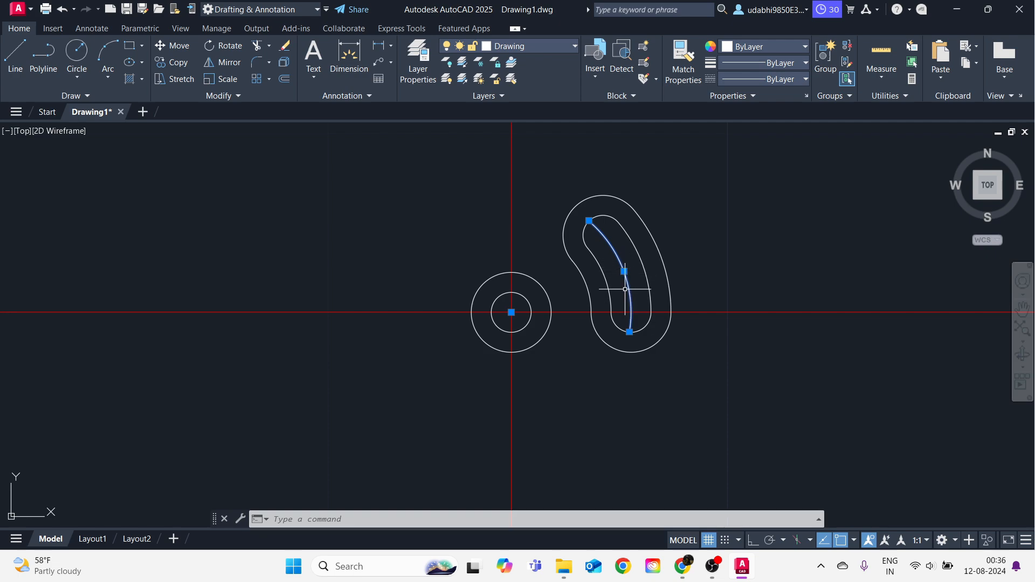
key("Escape")
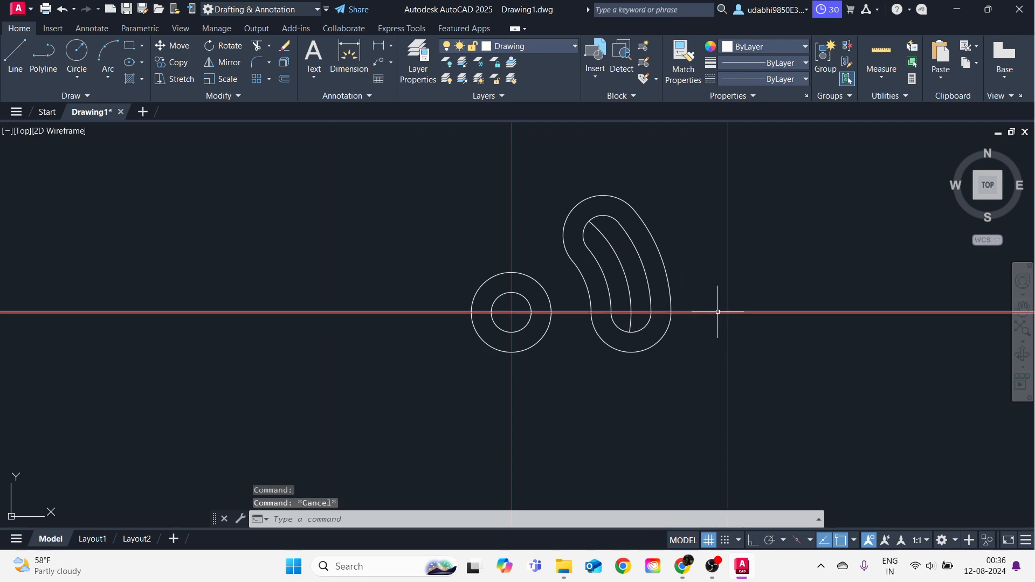
left_click(718, 312)
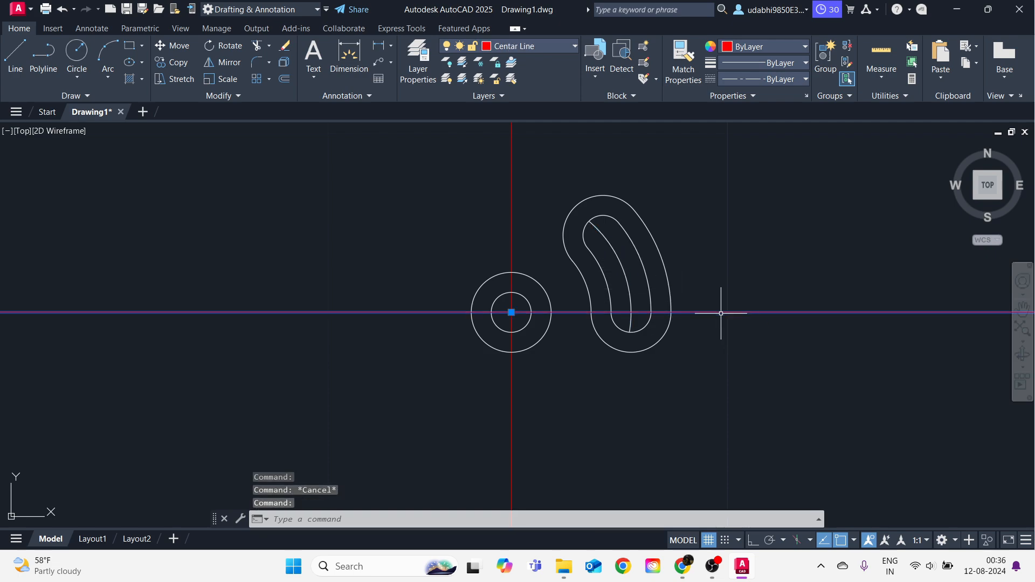
scroll(700, 323, "down", 3)
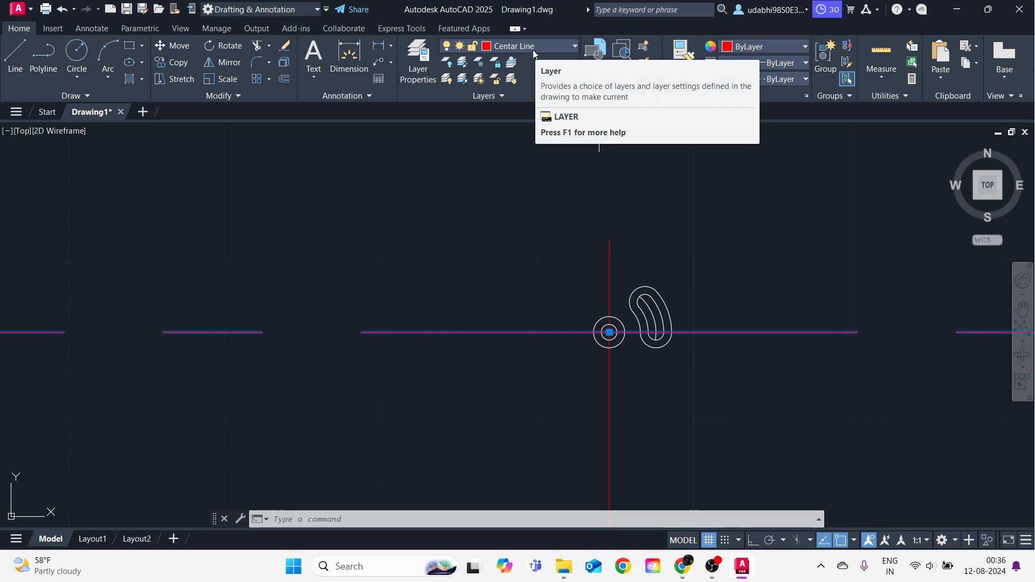
scroll(674, 324, "up", 3)
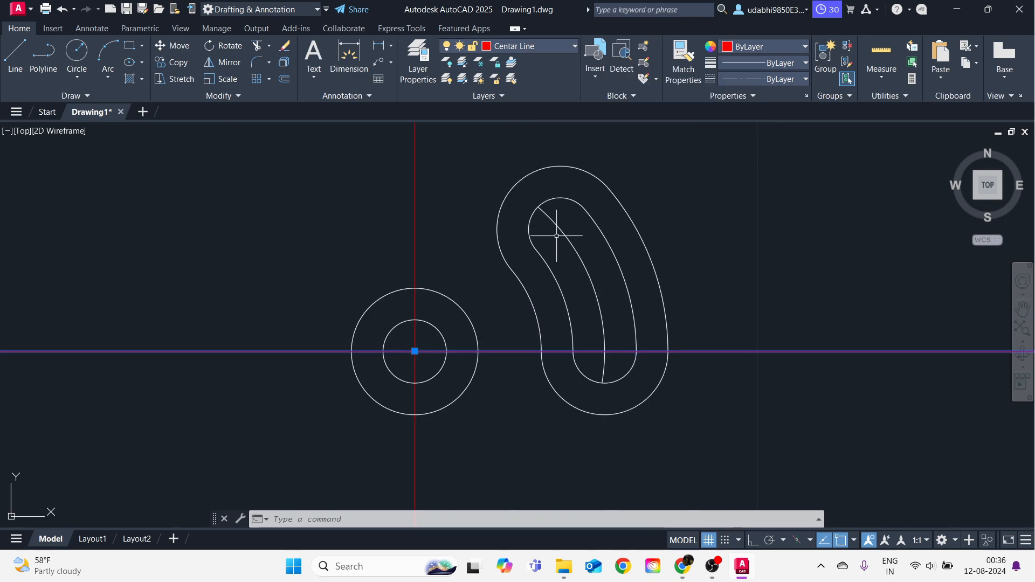
left_click(556, 229)
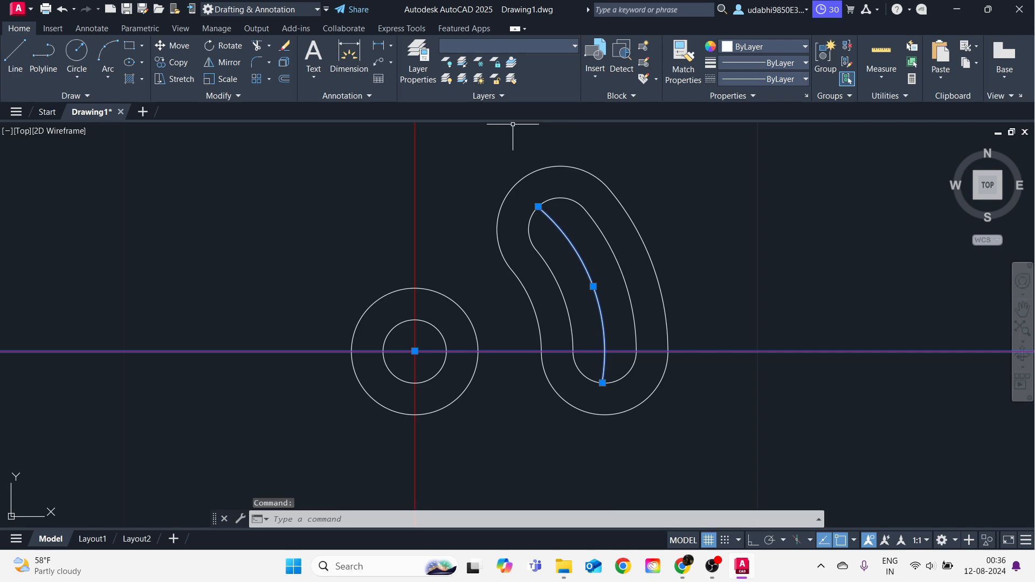
key("Escape")
left_click(556, 231)
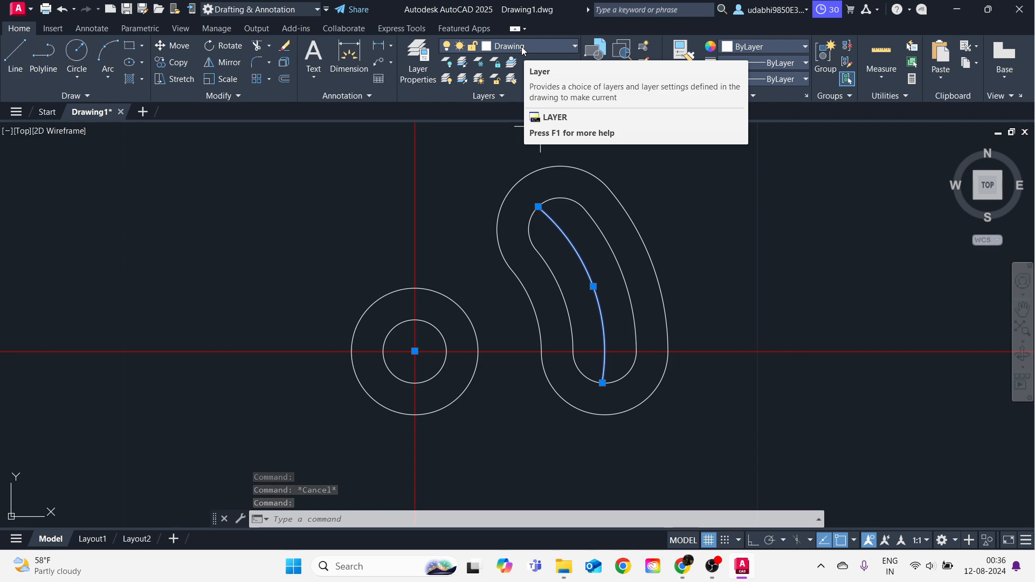
key("Escape")
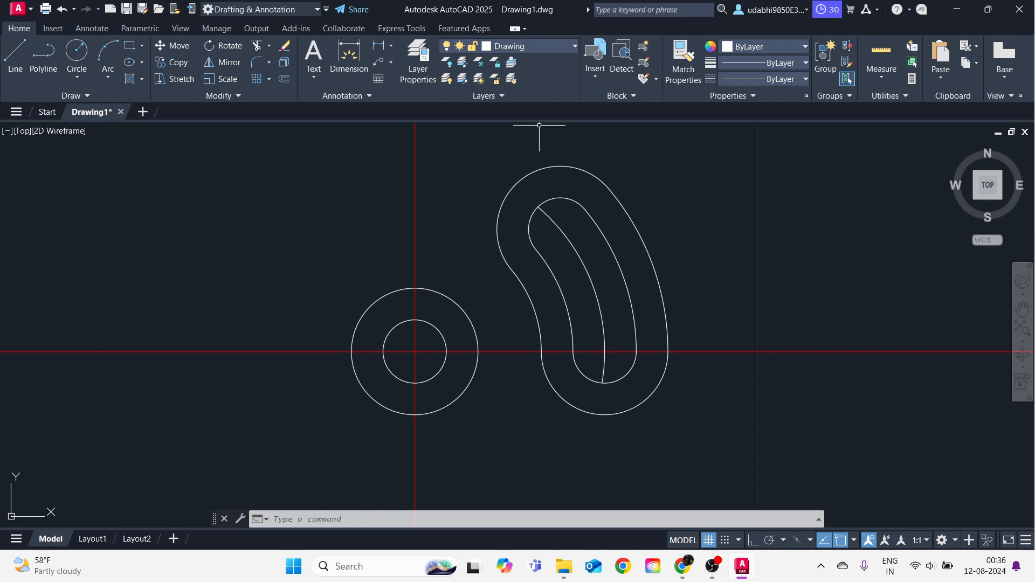
Make the Centar Line layer current, and switch back to the Drawing layer.
left_click(546, 45)
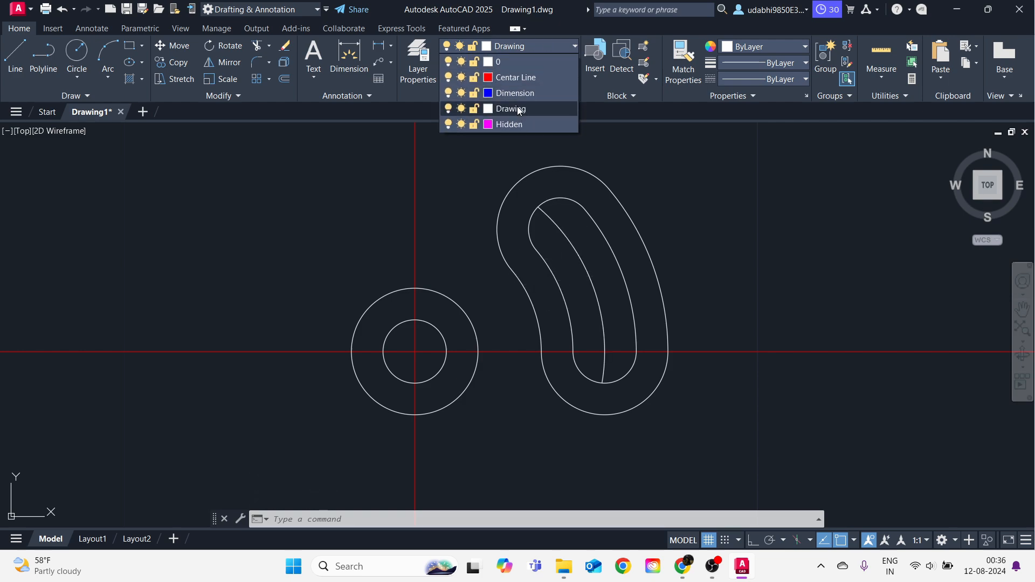
left_click(517, 76)
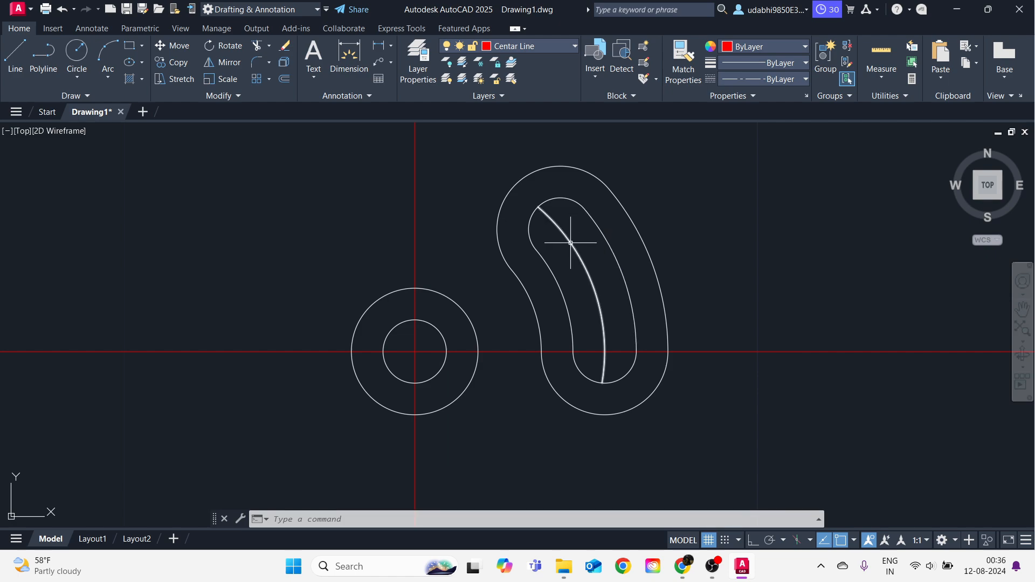
left_click(564, 45)
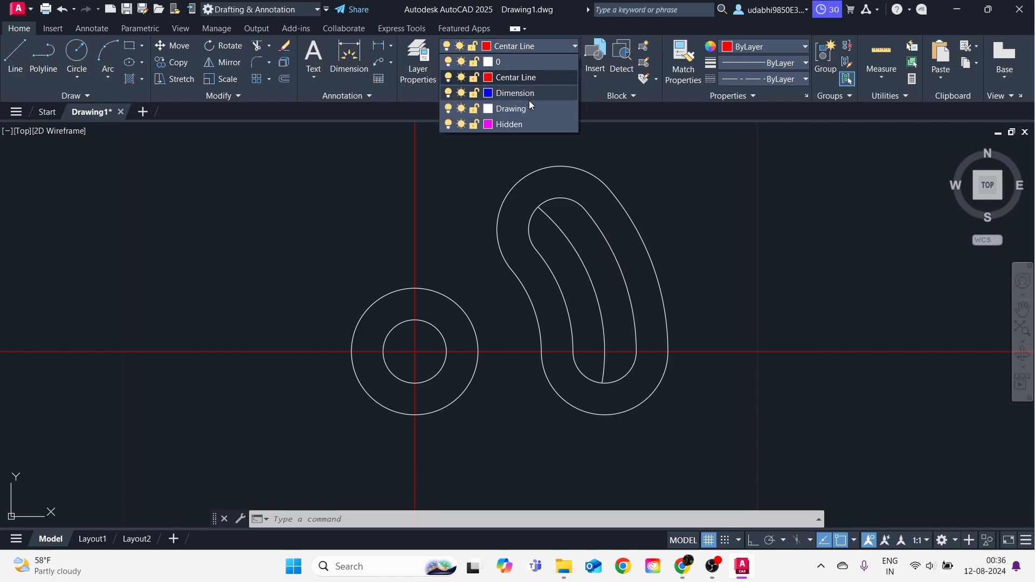
left_click(530, 111)
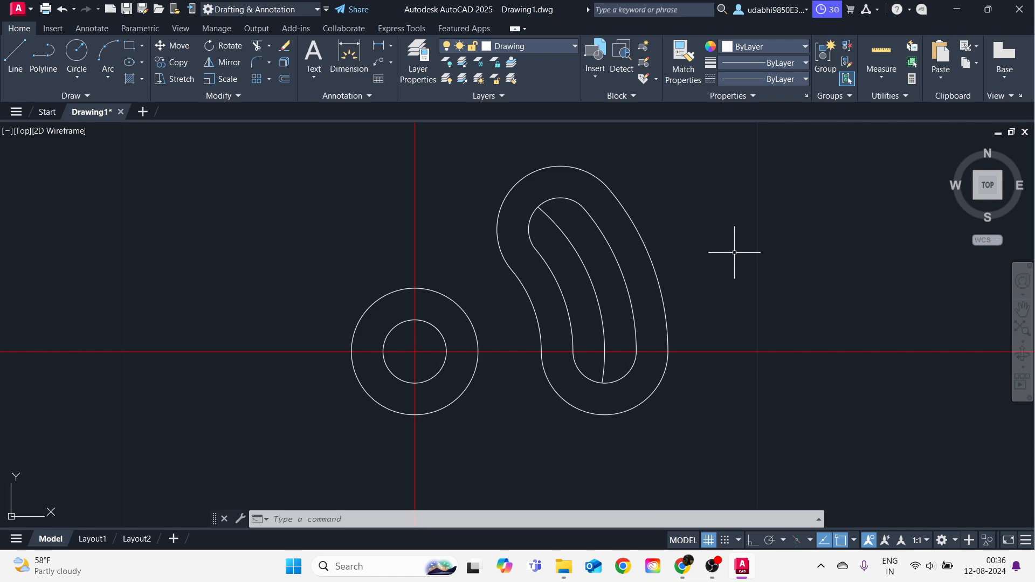
Match the properties of the horizontal centre line onto the slot's middle arc, and check the arc's layer.
type("MA")
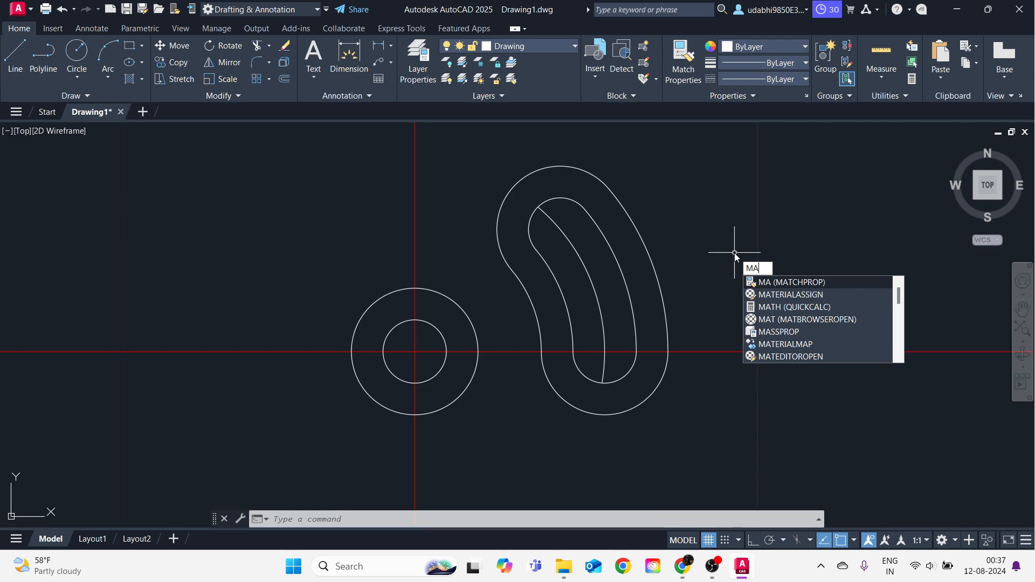
key("Return")
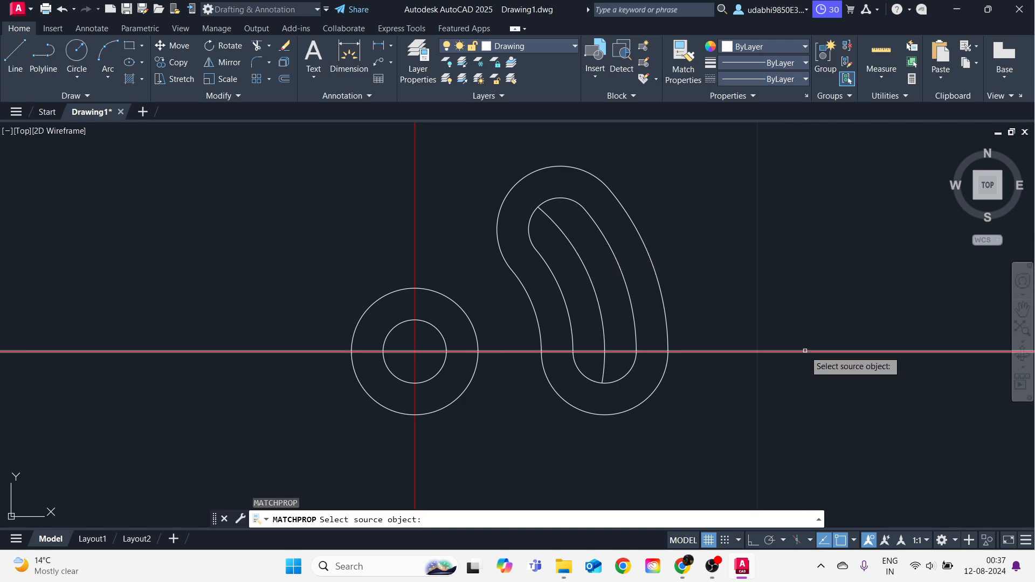
left_click(804, 350)
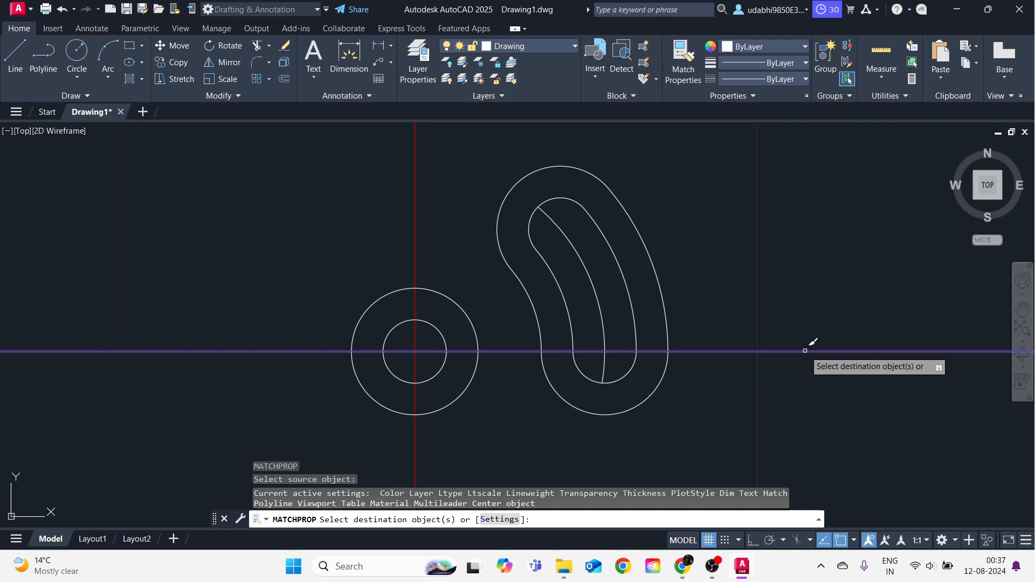
left_click(556, 220)
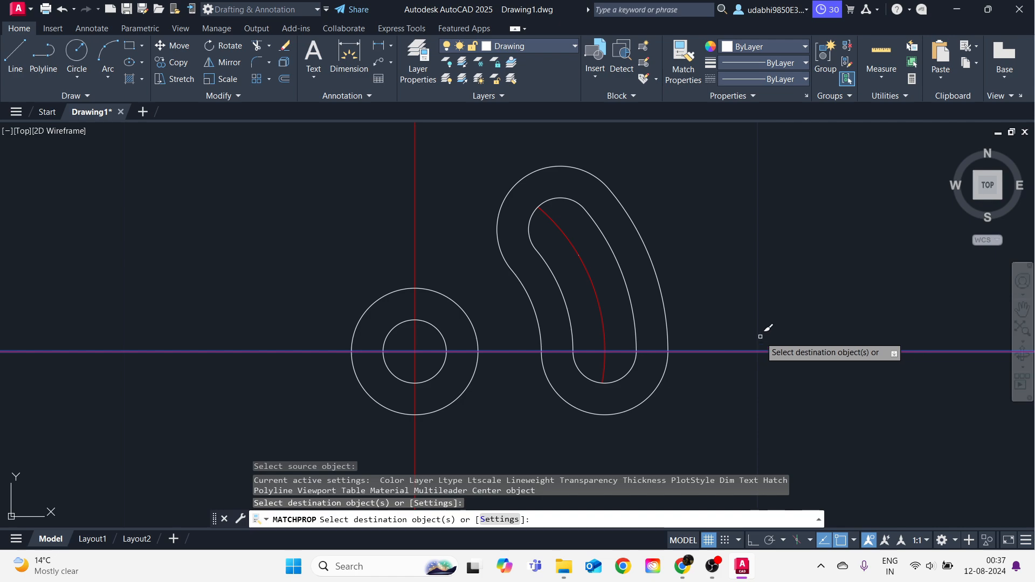
key("Return")
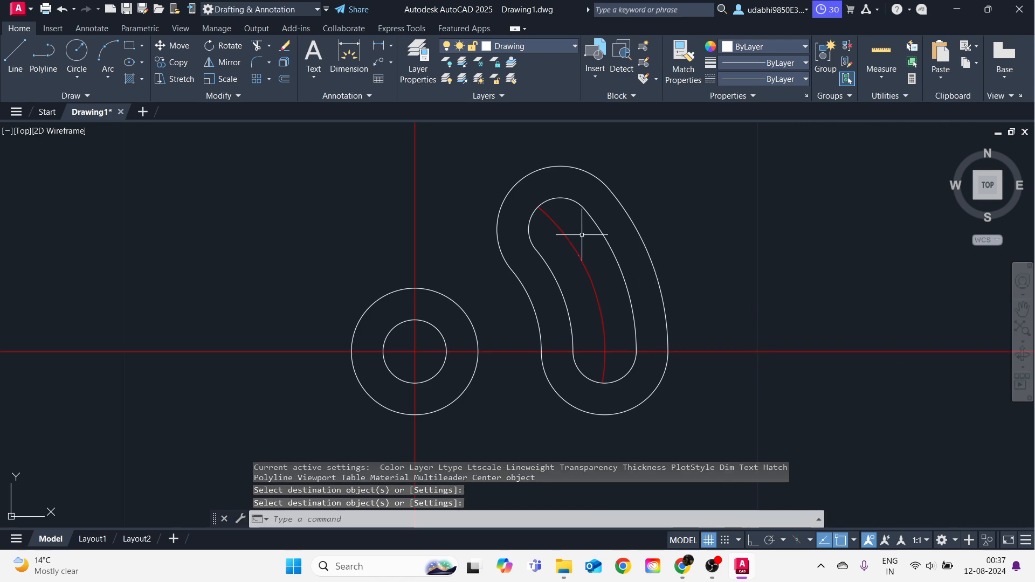
left_click(566, 234)
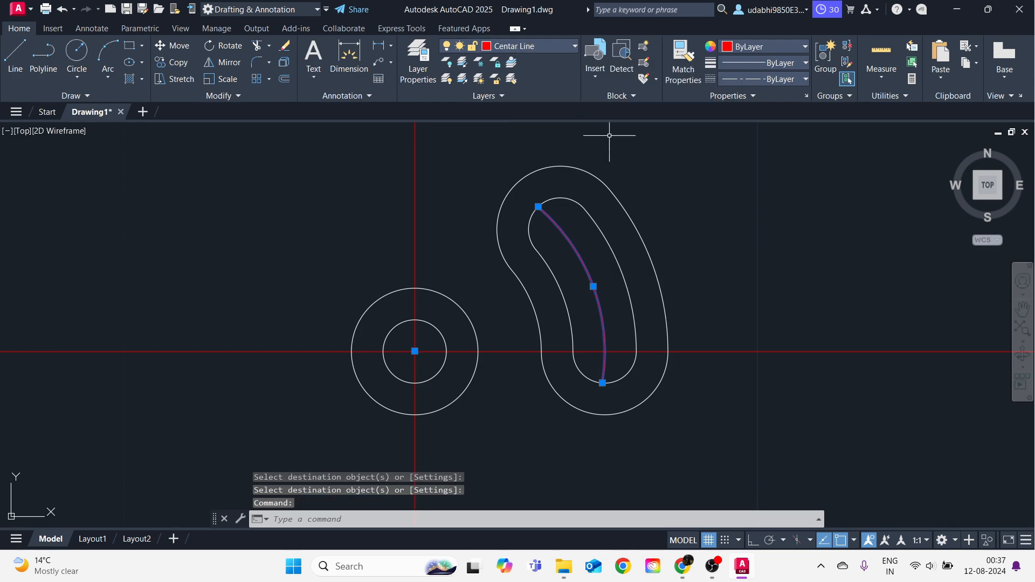
key("Escape")
scroll(616, 264, "down", 1)
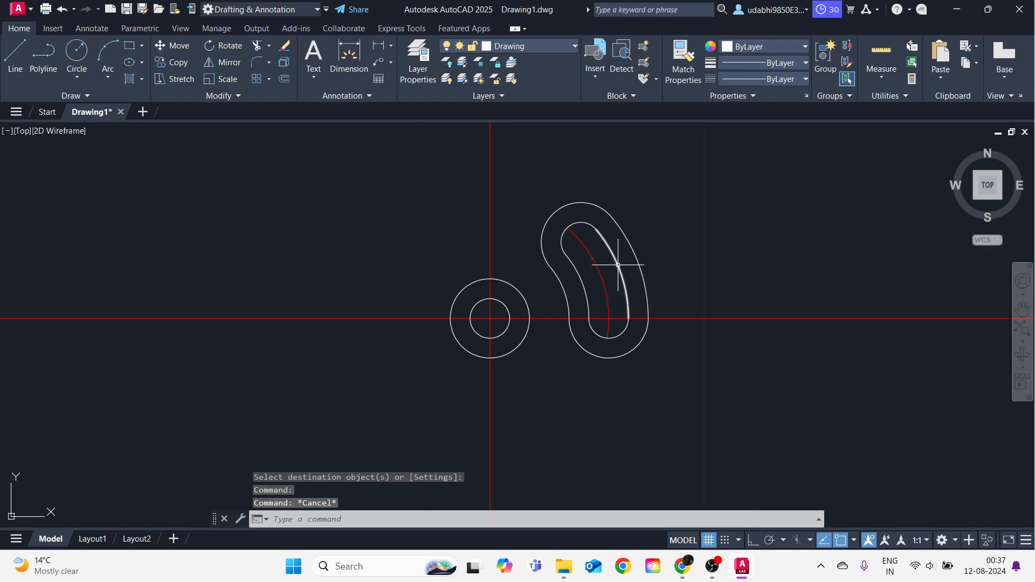
Examine the upper arc joining the concentric circles to the slot outline in the reference book's Adjustable Support figure.
key("alt+Tab")
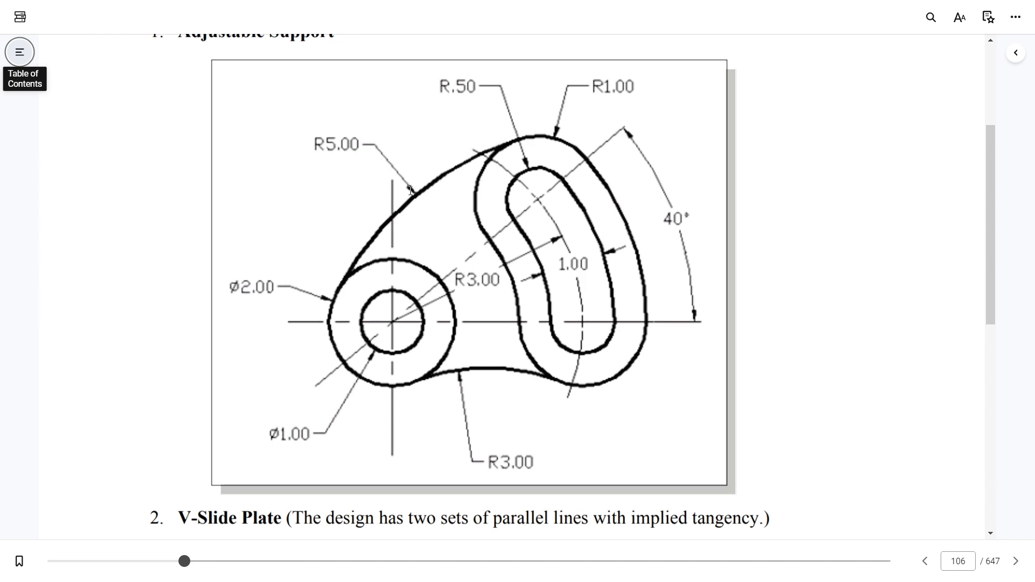
key("alt+Tab")
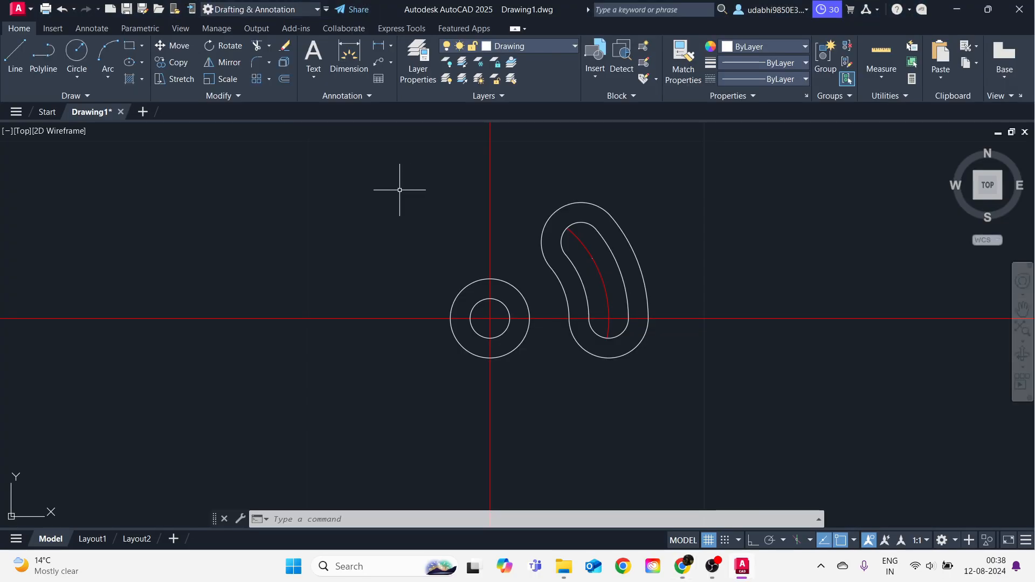
key("alt+Tab")
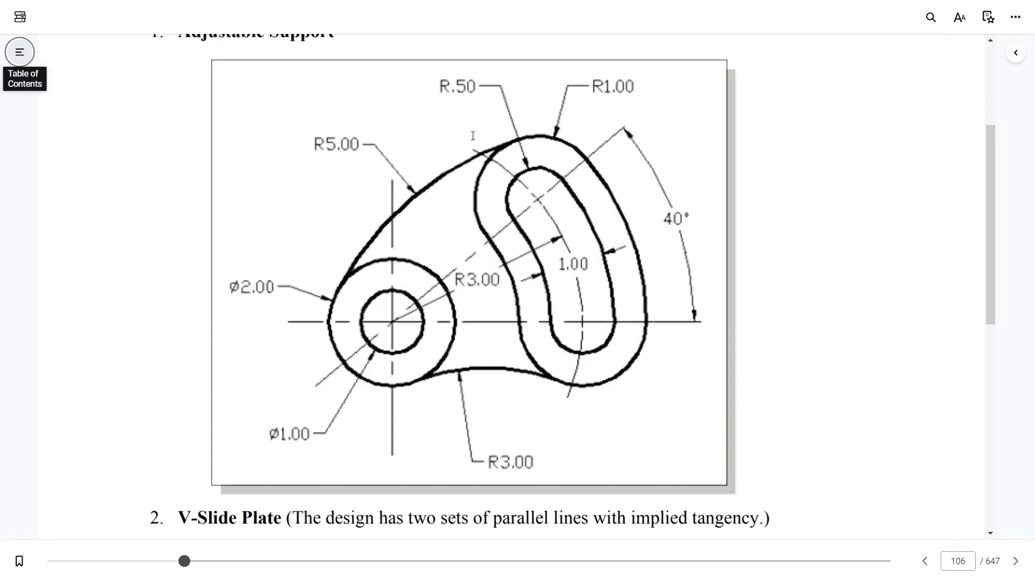
key("alt+Tab")
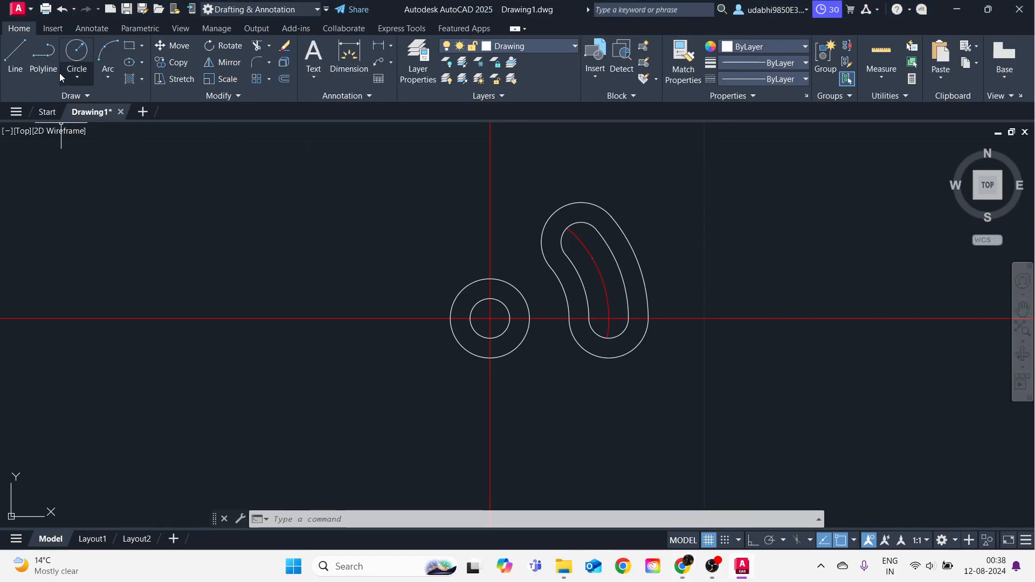
Try a radius 5 Tan, Tan, Radius circle touching the larger concentric circle and the slot outline's upper end, and erase it.
left_click(80, 80)
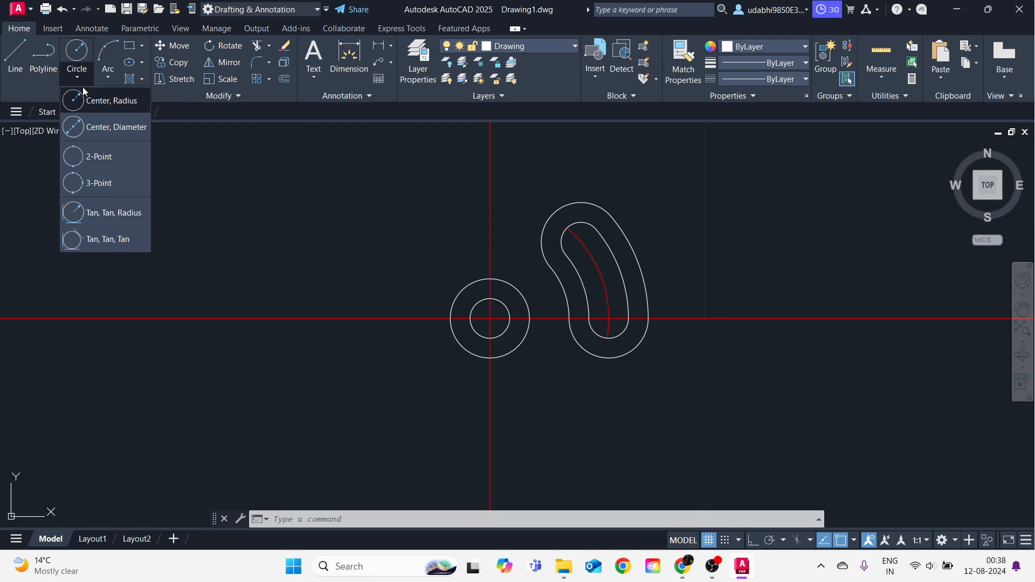
left_click(112, 213)
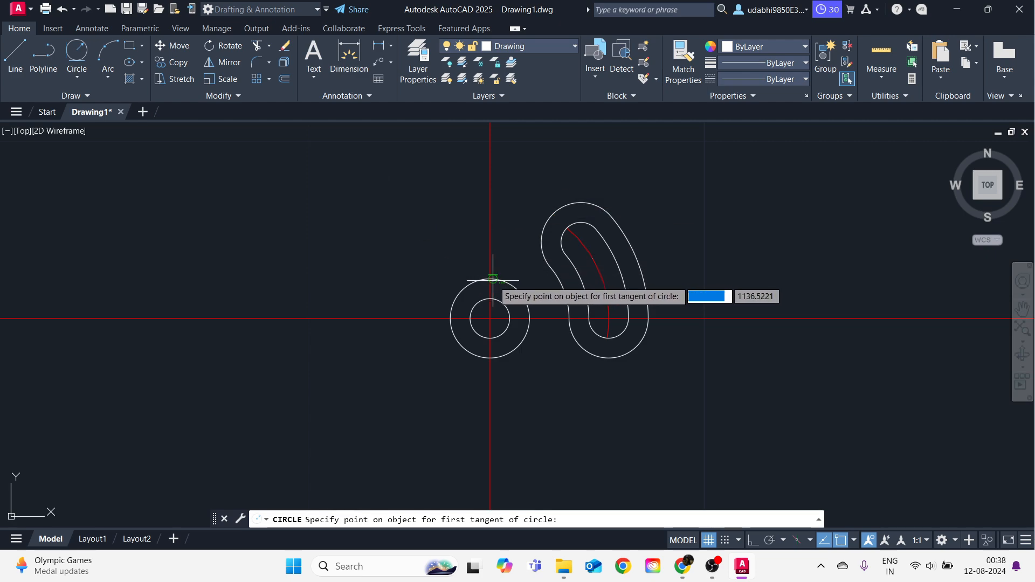
left_click(469, 283)
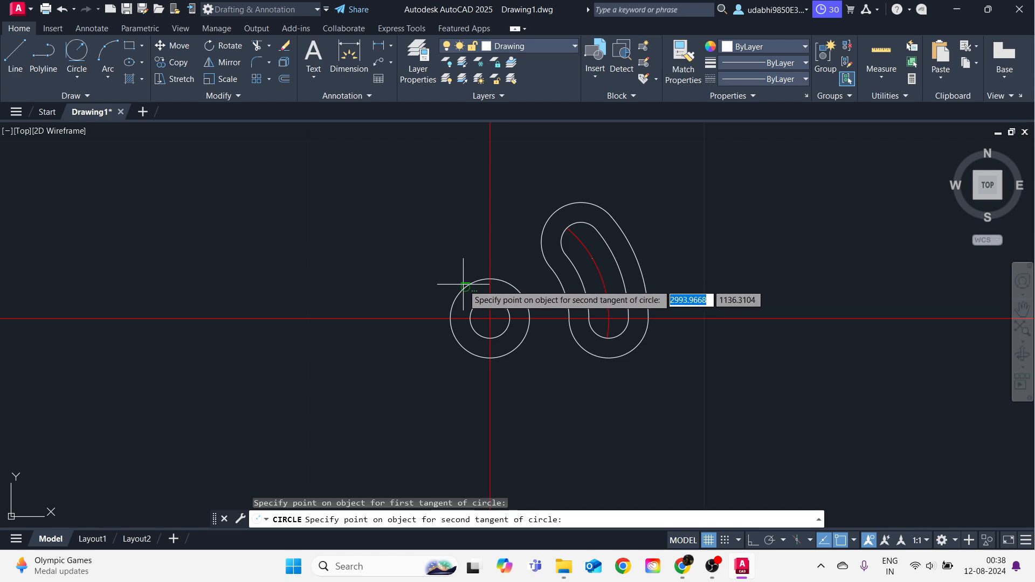
left_click(561, 207)
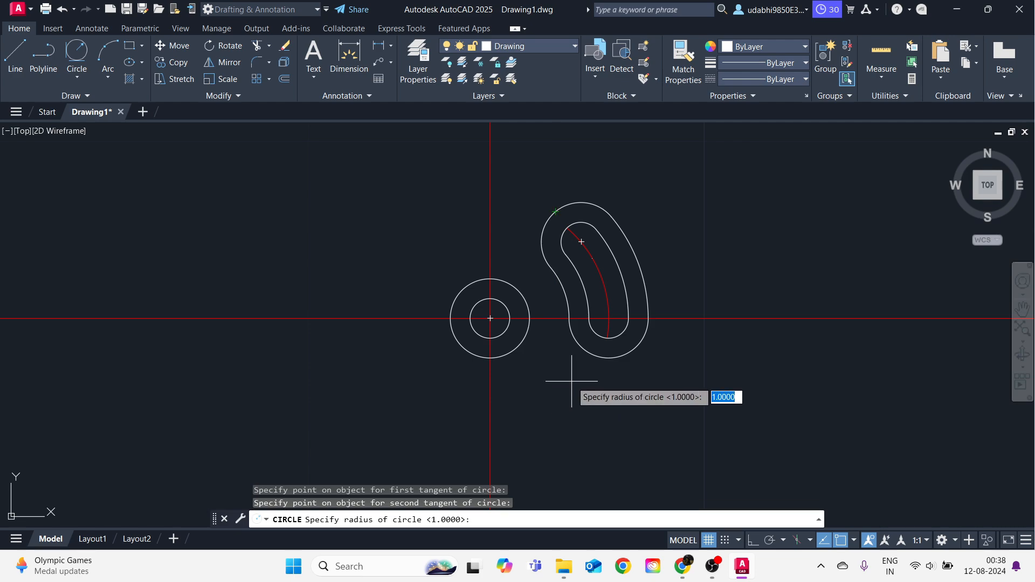
key("Return")
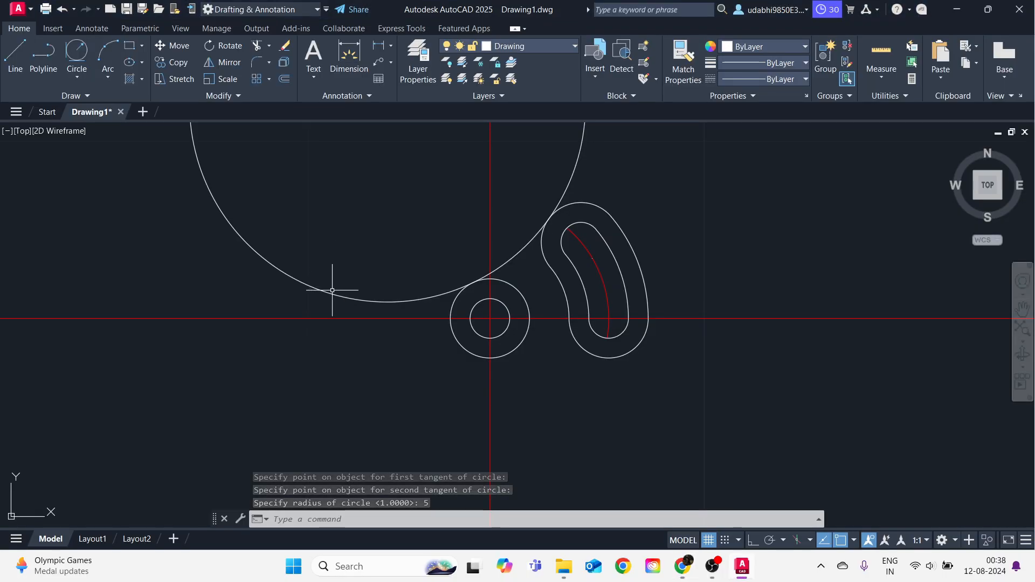
left_click(327, 292)
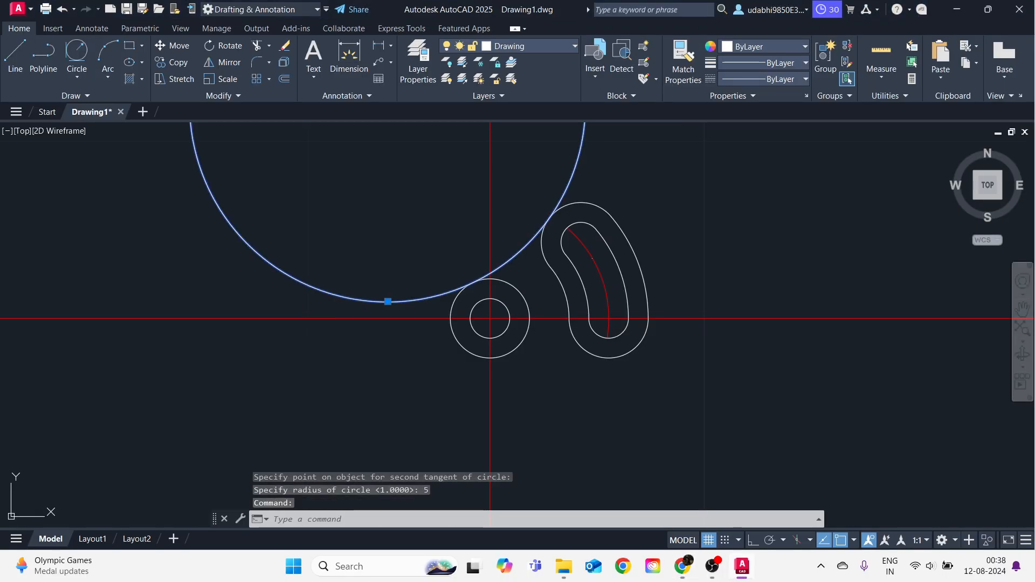
type("E")
key("Return")
Retry the radius 5 tangent circle with the slot outline picked before the larger concentric circle, and erase it.
left_click(79, 79)
left_click(111, 207)
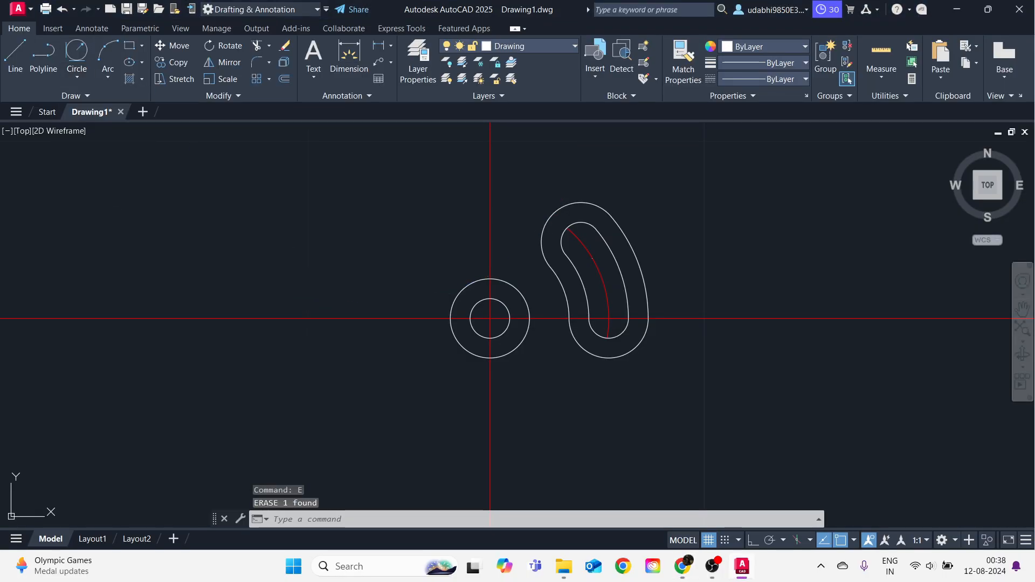
left_click(565, 206)
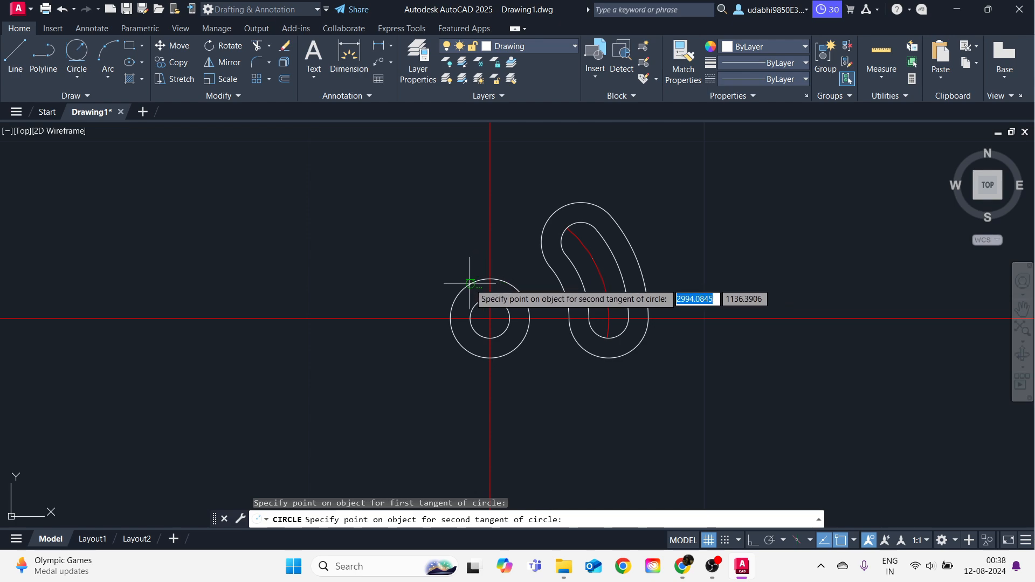
left_click(469, 283)
key("Return")
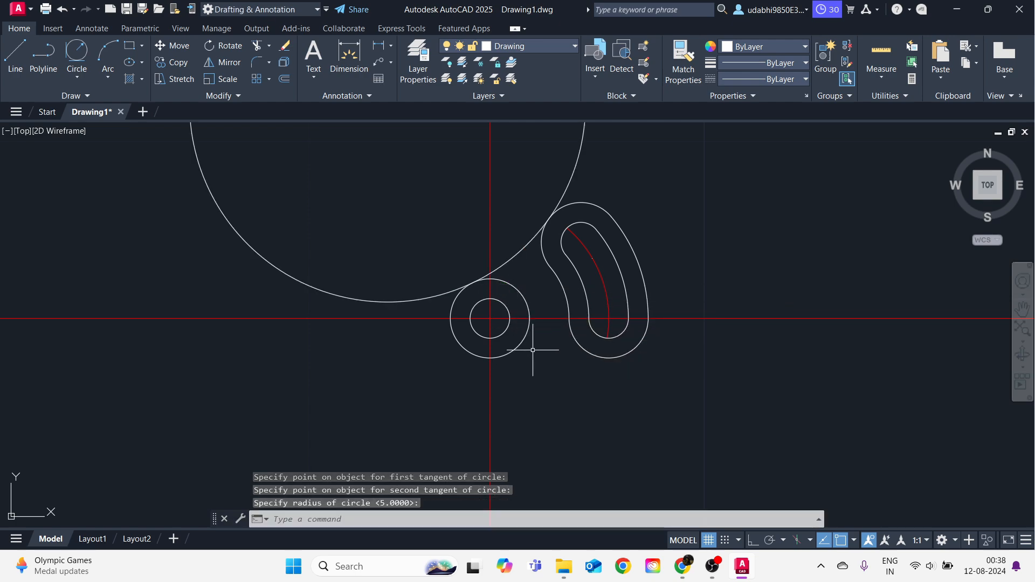
left_click(430, 301)
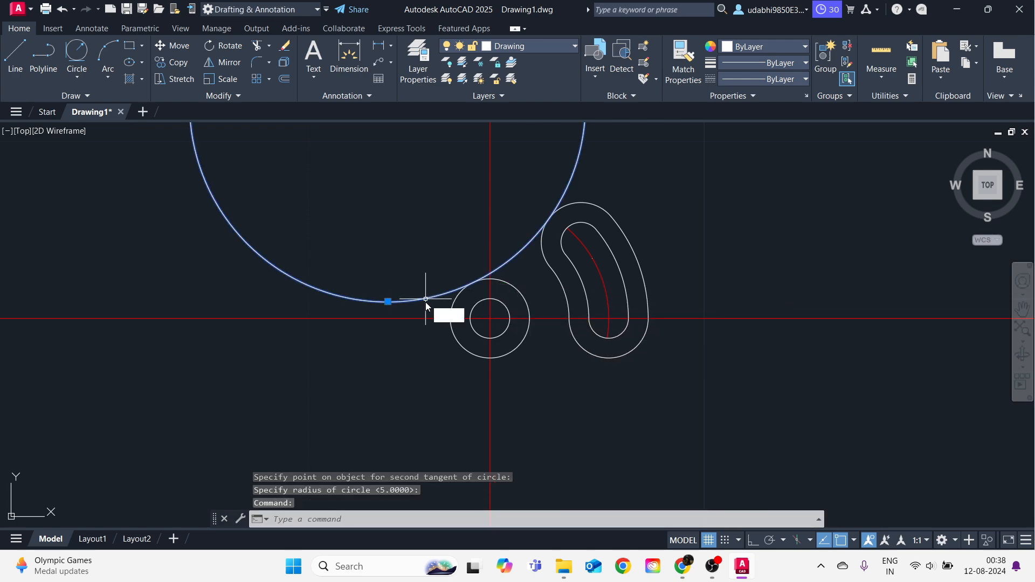
type("E")
key("Return")
left_click(70, 81)
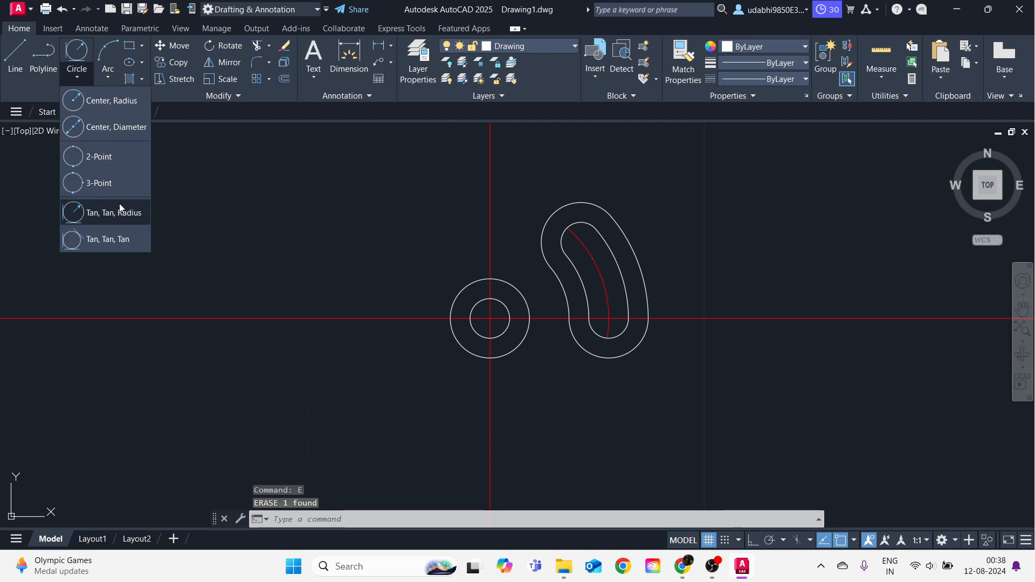
left_click(108, 210)
left_click(549, 210)
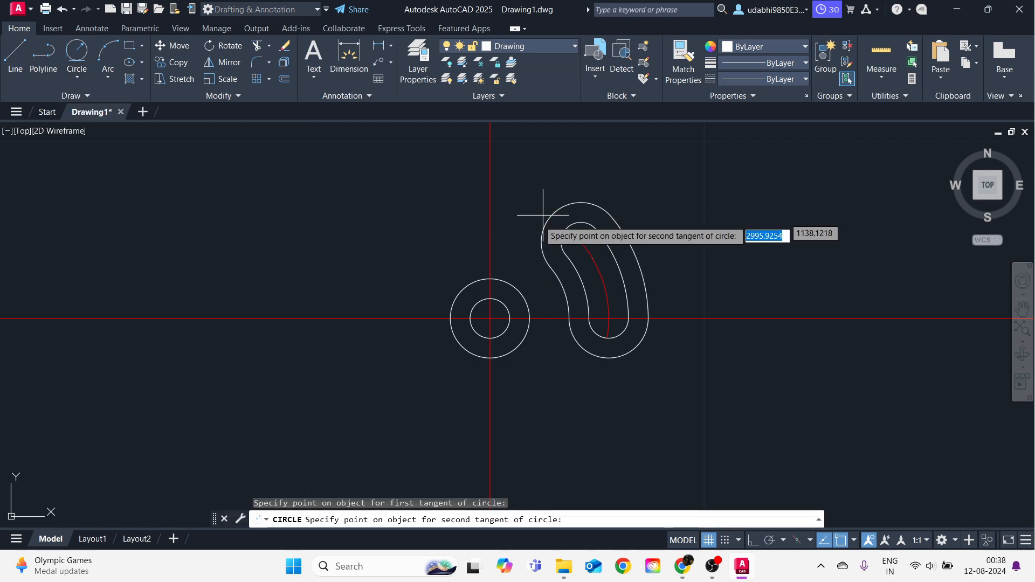
left_click(462, 287)
left_click(432, 196)
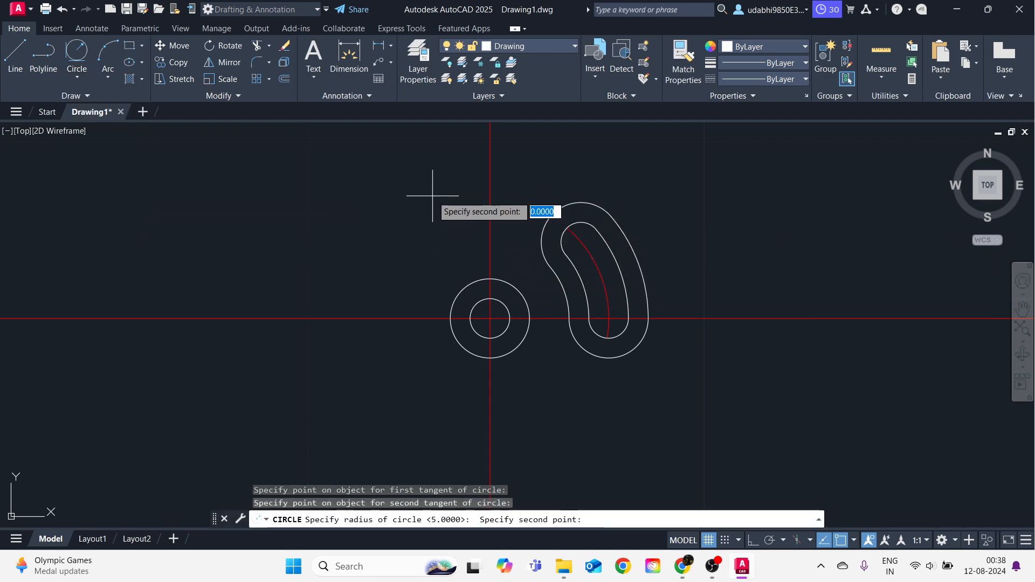
key("Escape")
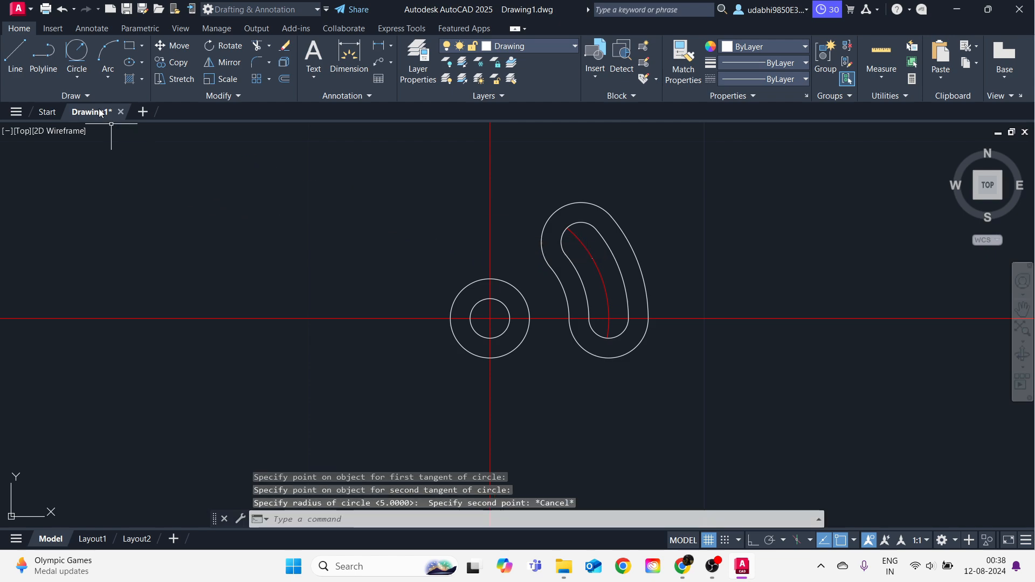
Draw a radius 5 circle tangent to the slot outline's upper end and the larger concentric circle, enclosing both.
left_click(88, 79)
left_click(124, 211)
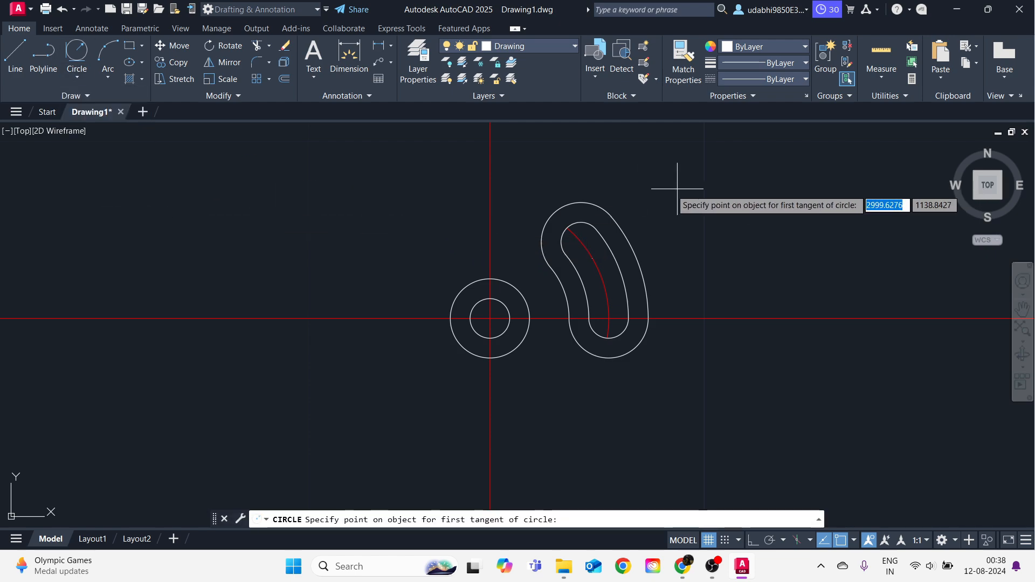
left_click(561, 209)
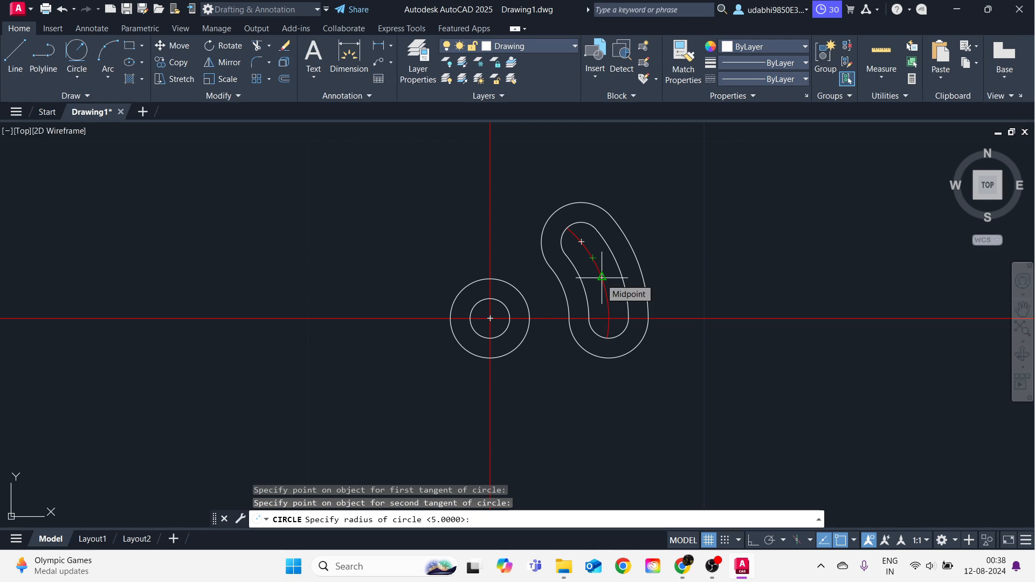
type("50")
key("Return")
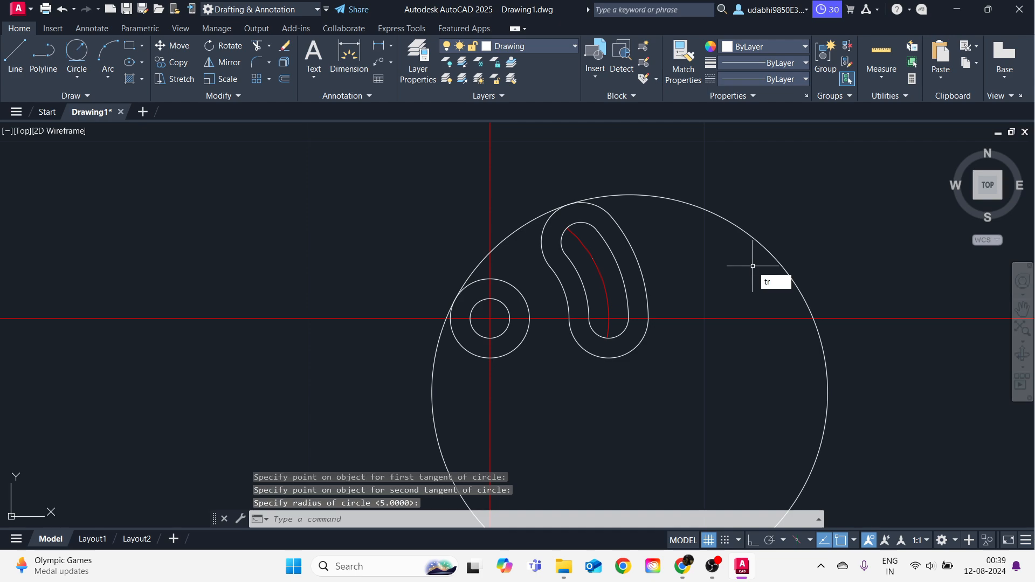
Trim the radius 5 circle to leave only the upper arc between the larger concentric circle and the slot outline.
type("tr")
key("Return")
left_click(736, 229)
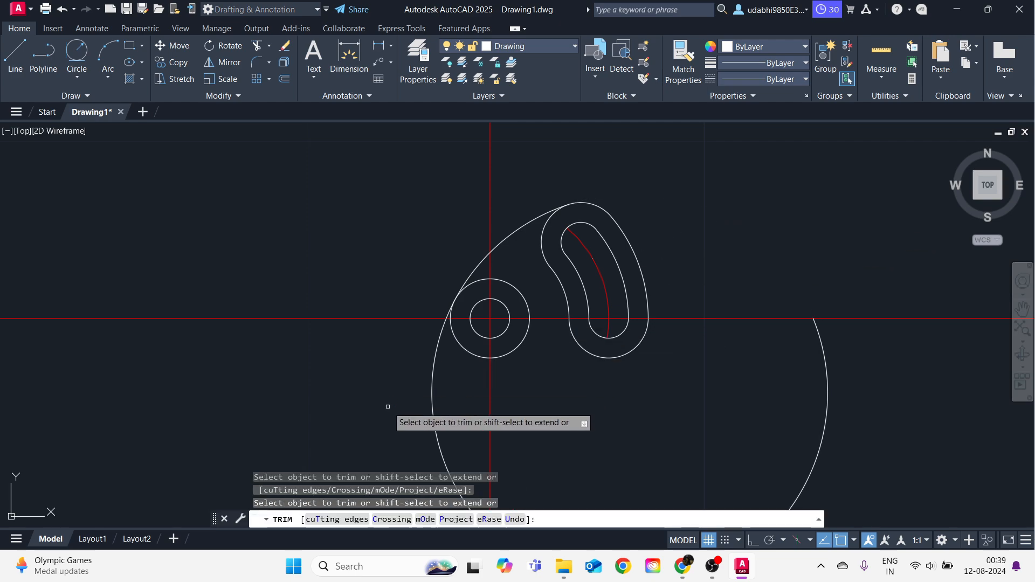
left_click(432, 385)
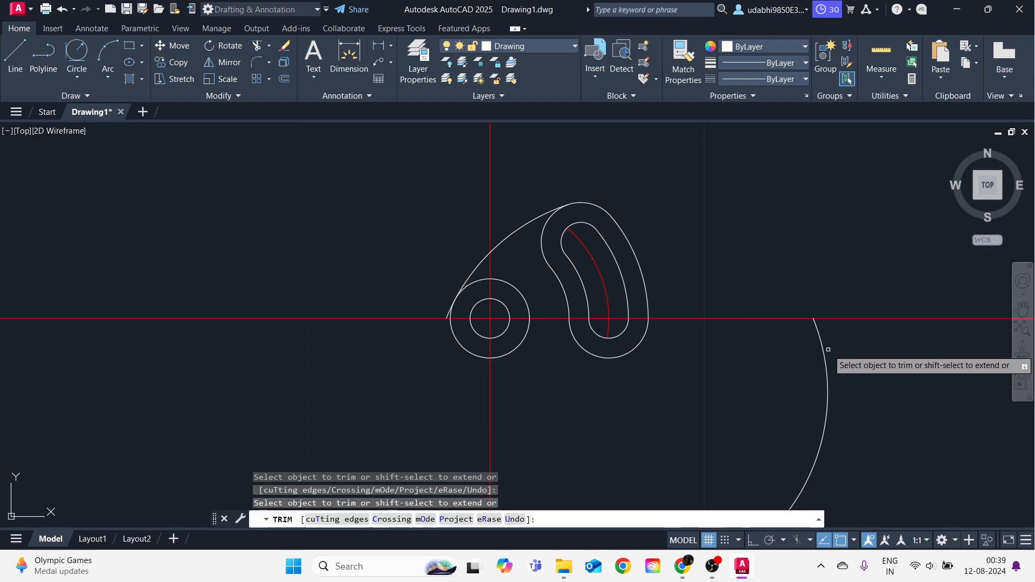
scroll(820, 341, "down", 5)
scroll(701, 302, "up", 10)
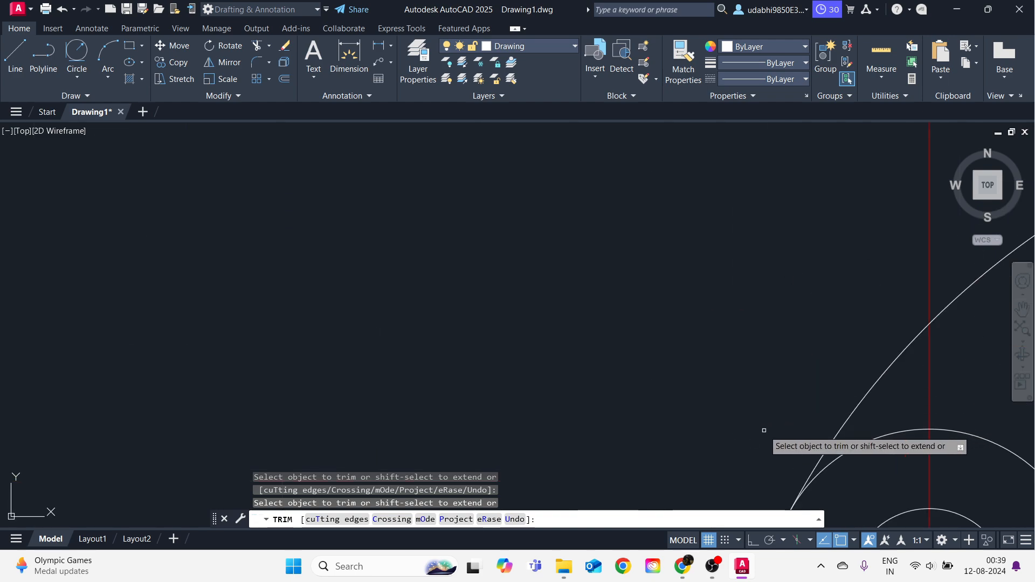
scroll(700, 410, "down", 4)
scroll(677, 399, "up", 8)
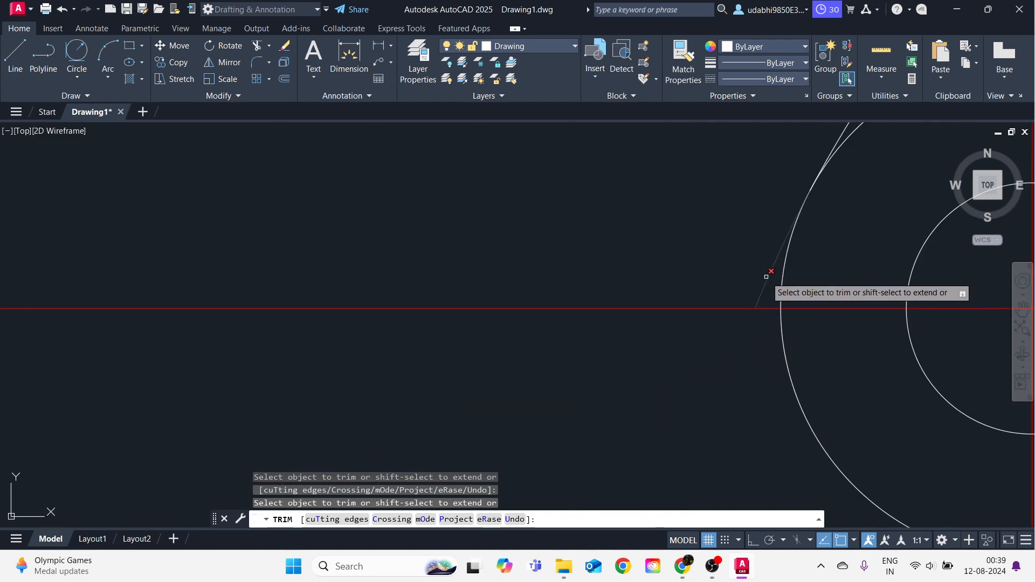
scroll(578, 350, "down", 8)
scroll(652, 337, "up", 3)
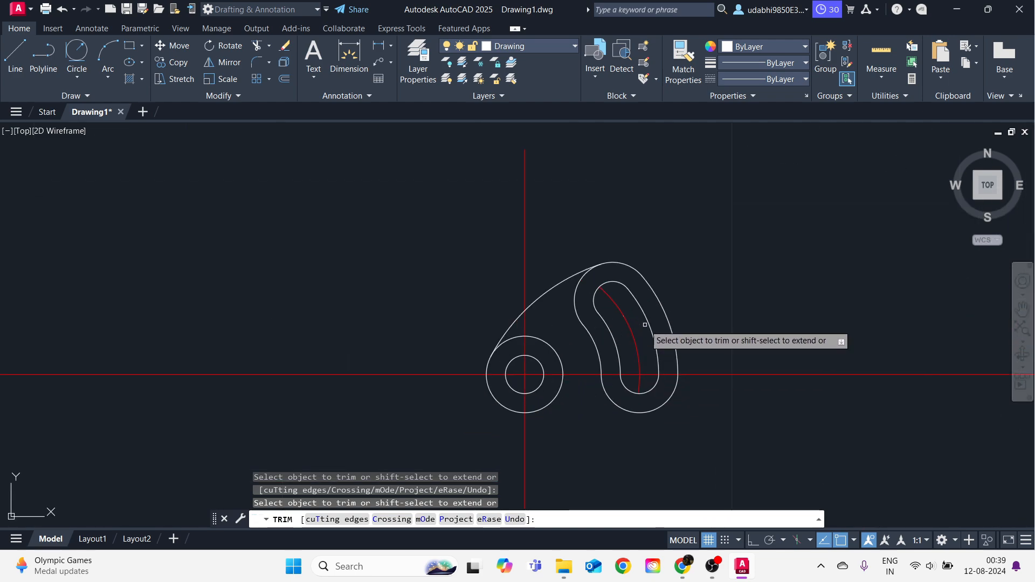
key("Return")
Check the lower arc joining the concentric circles to the slot outline in the reference figure.
key("alt+Tab")
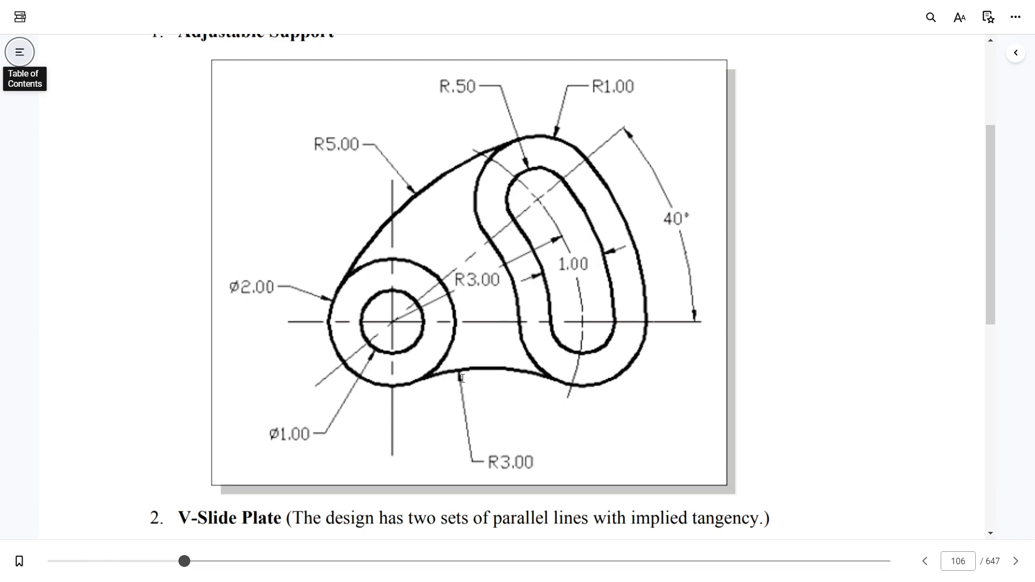
key("alt+Tab")
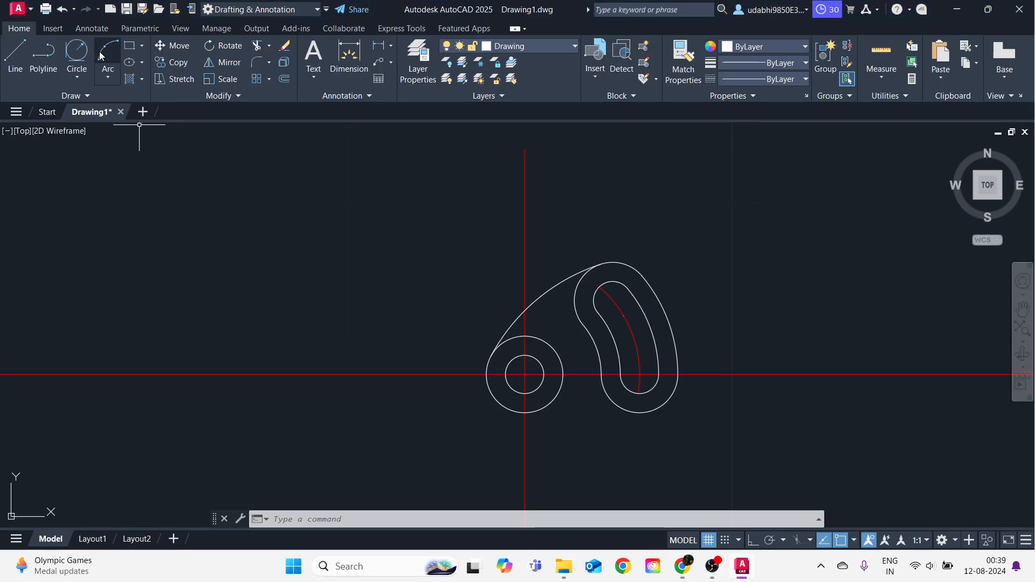
Draw a radius 3 circle below the part, tangent to the larger concentric circle and the slot outline's lower end.
left_click(76, 77)
left_click(110, 212)
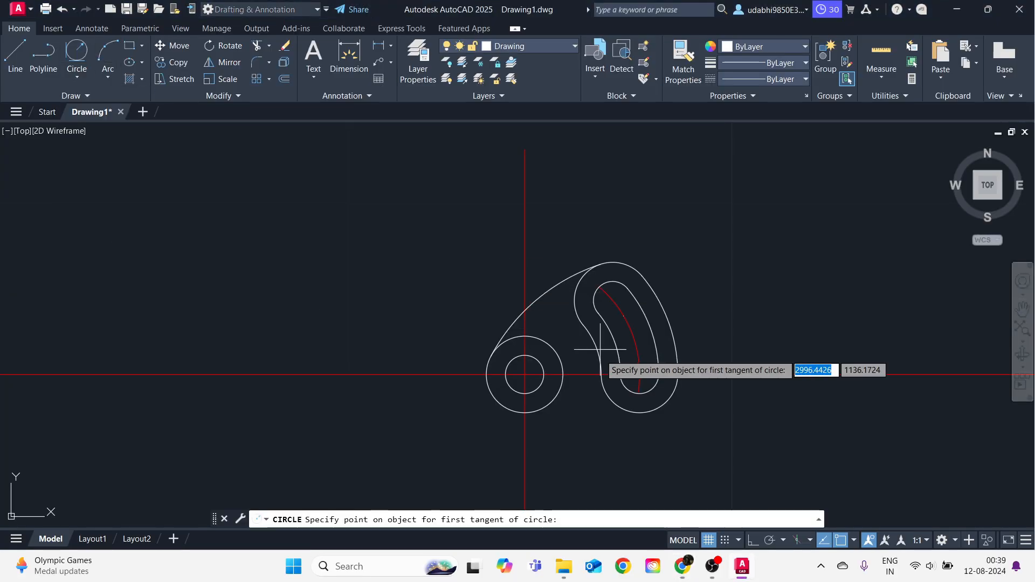
left_click(539, 415)
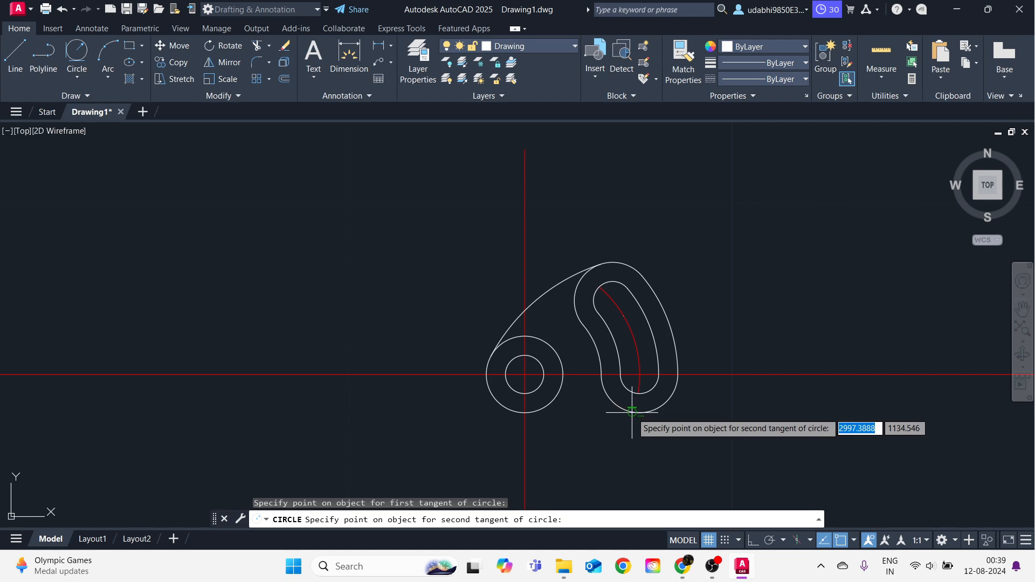
left_click(639, 374)
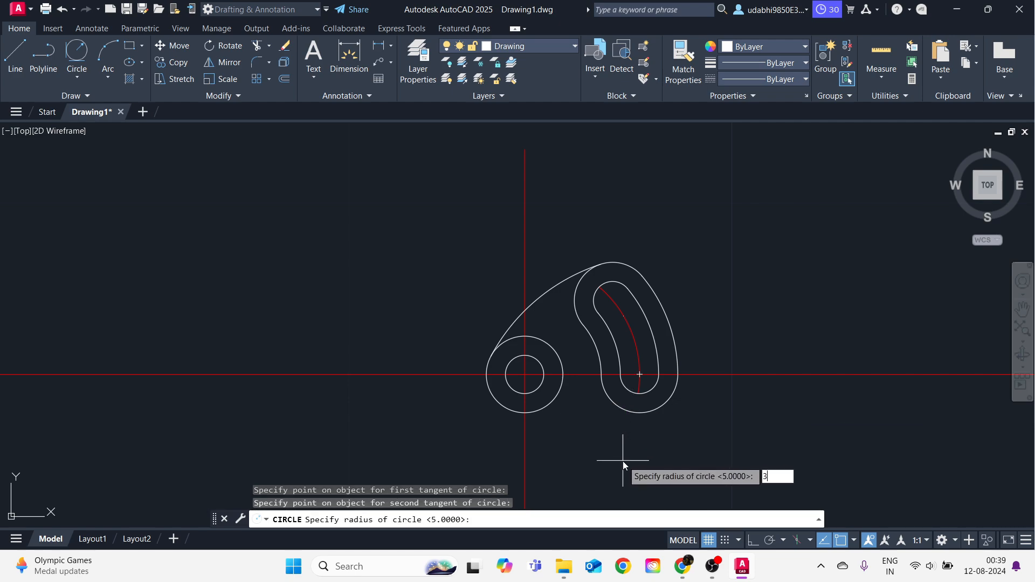
key("Return")
scroll(597, 448, "down", 4)
scroll(641, 451, "up", 4)
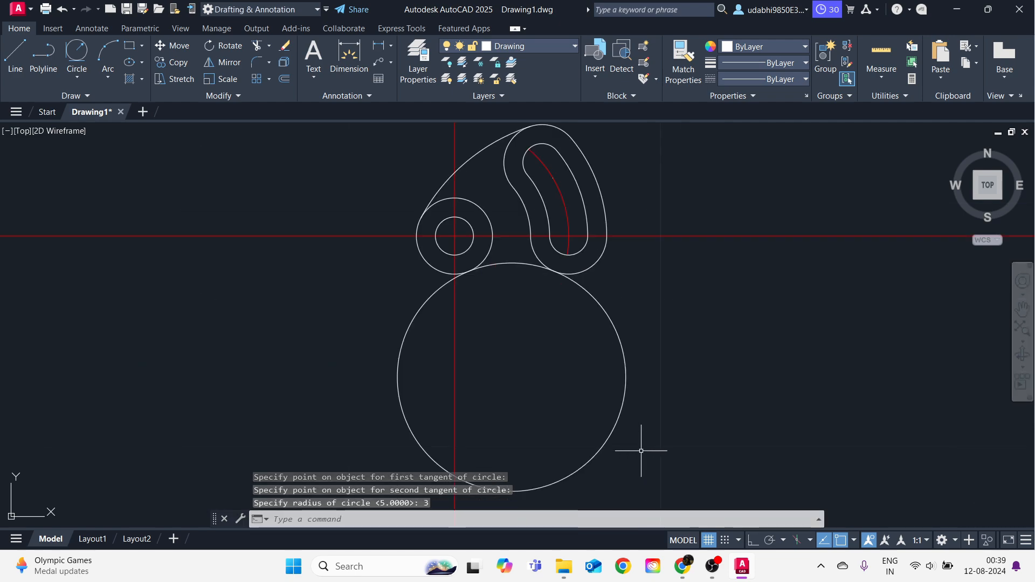
Trim the radius 3 circle to leave only its upper arc between the larger concentric circle and slot outline, and compare with the reference figure.
key("Return")
left_click(616, 335)
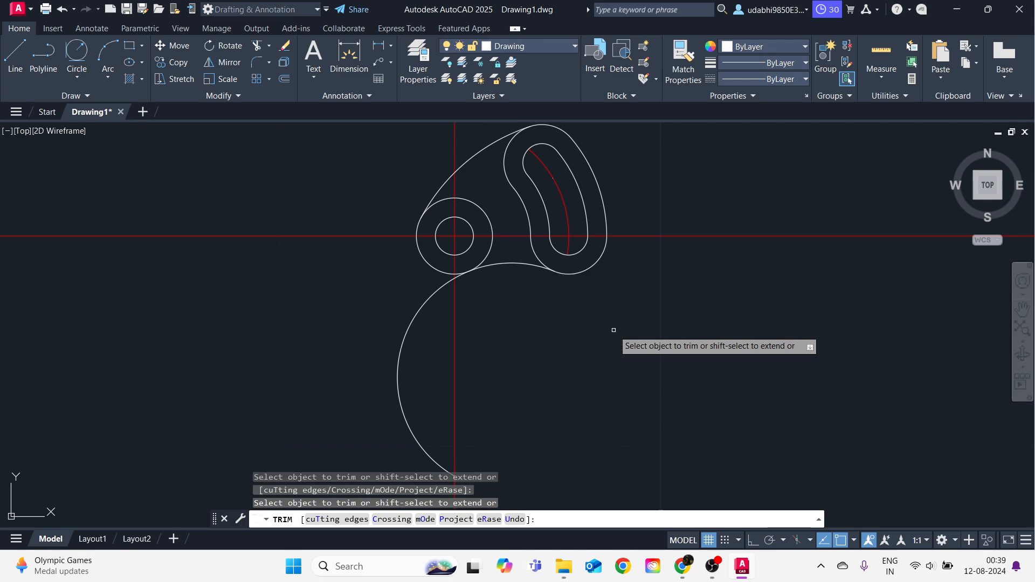
left_click(399, 344)
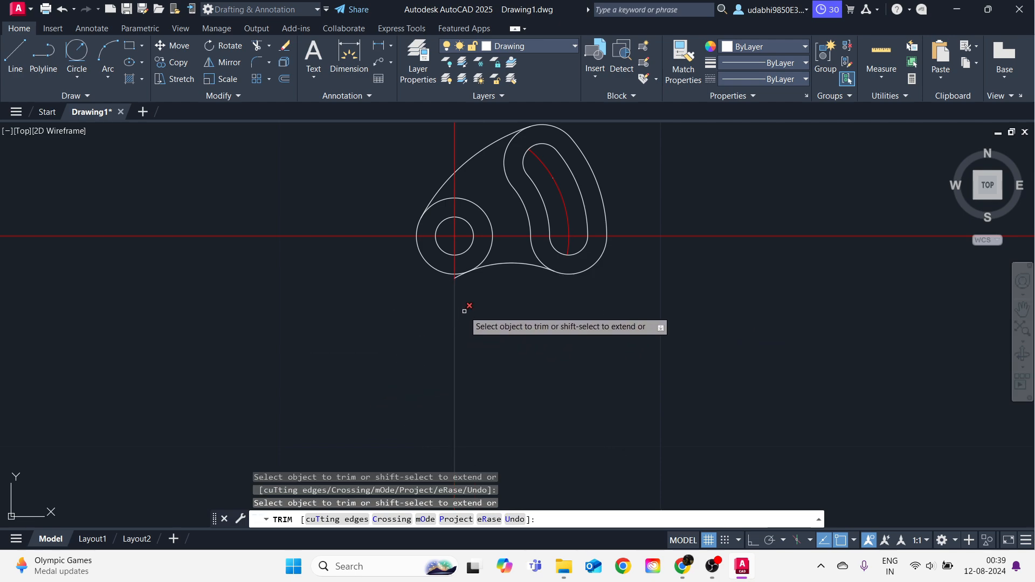
scroll(458, 279, "up", 3)
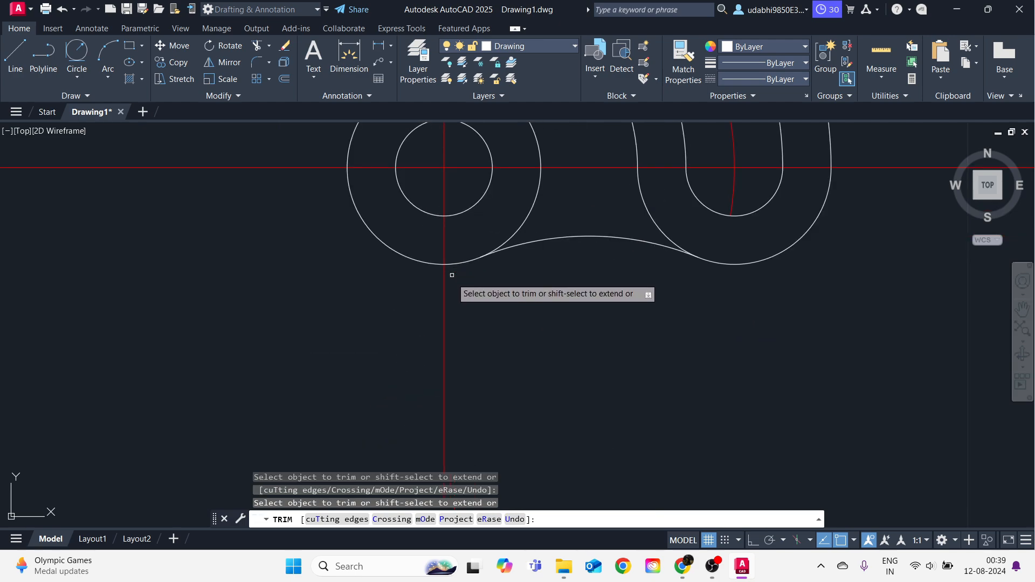
scroll(437, 350, "down", 5)
key("alt+Tab")
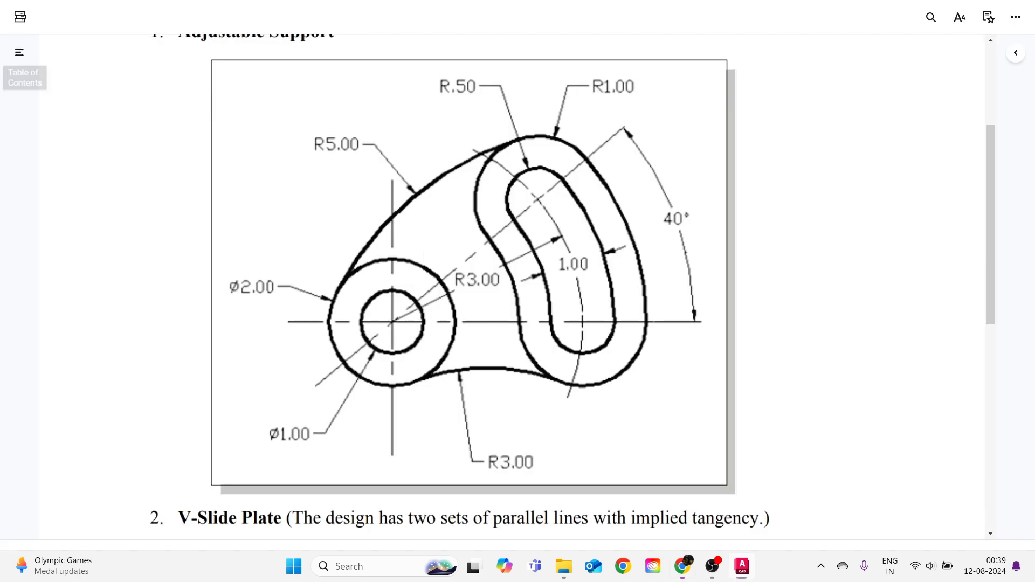
key("alt+Tab")
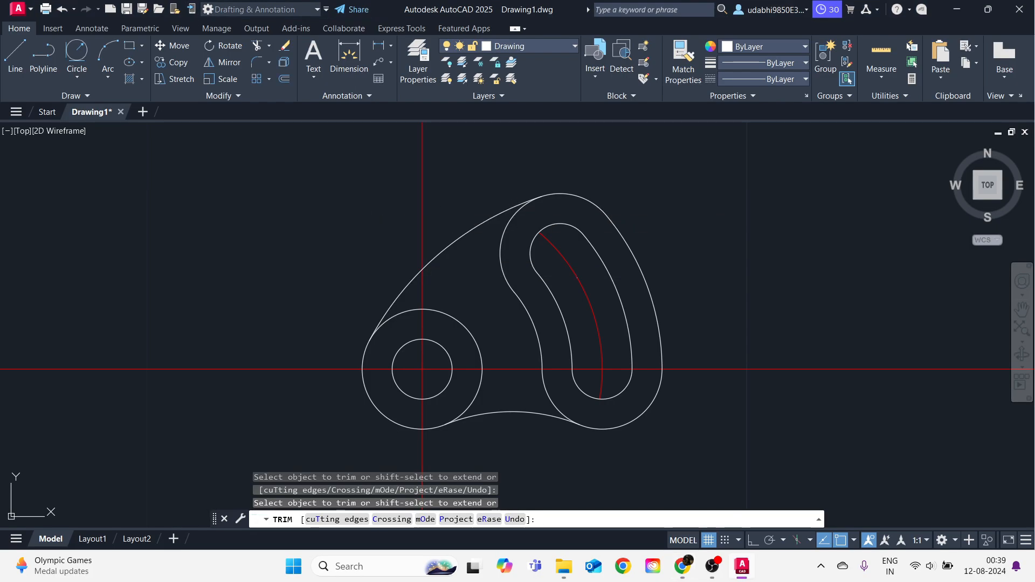
key("Return")
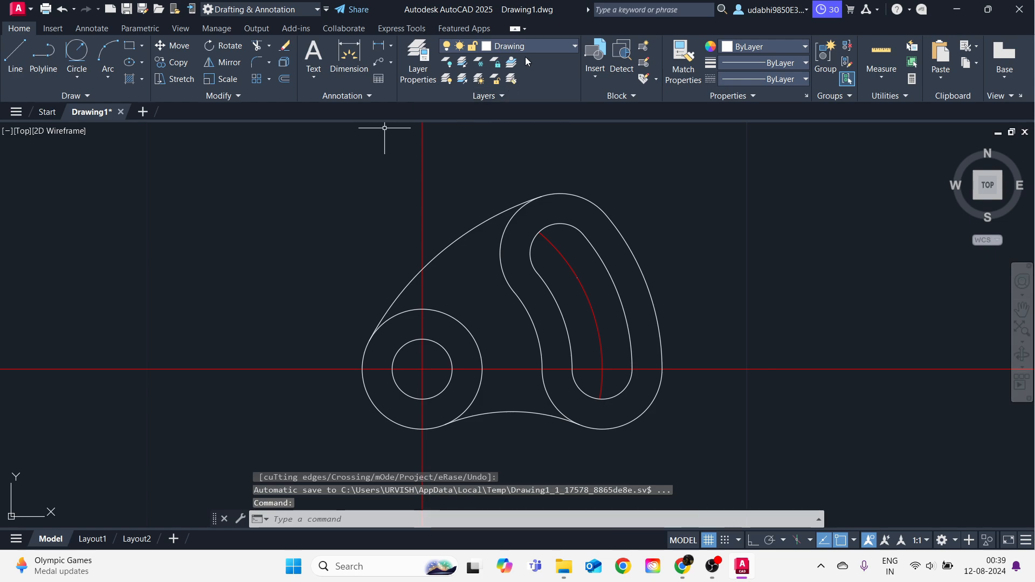
left_click(566, 45)
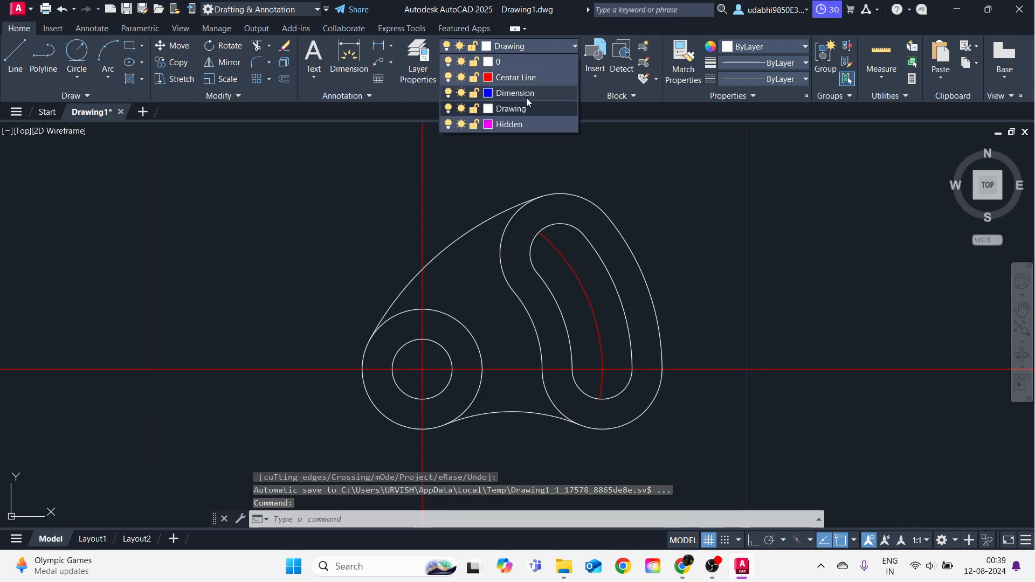
left_click(512, 109)
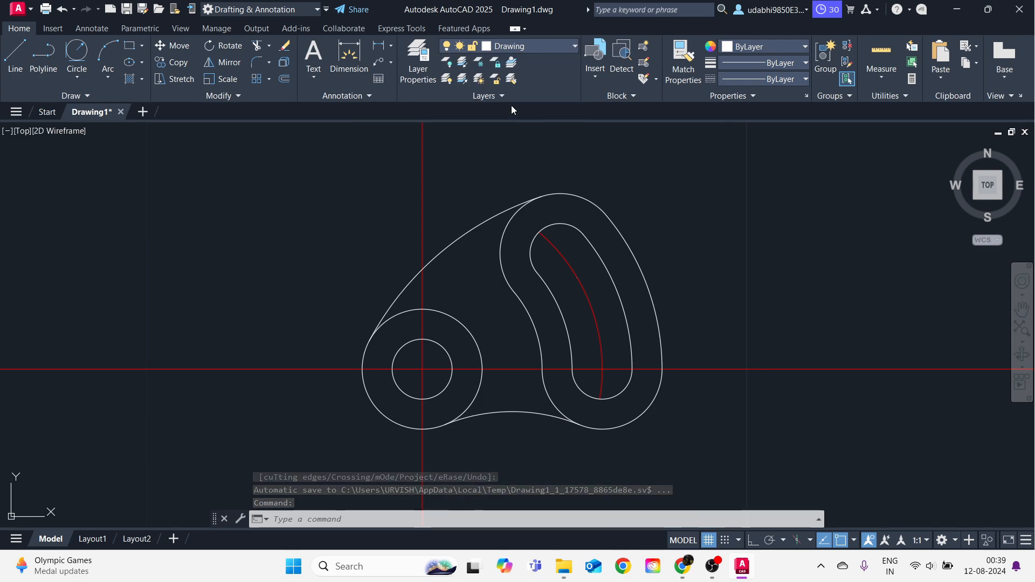
left_click(472, 233)
left_click(572, 194)
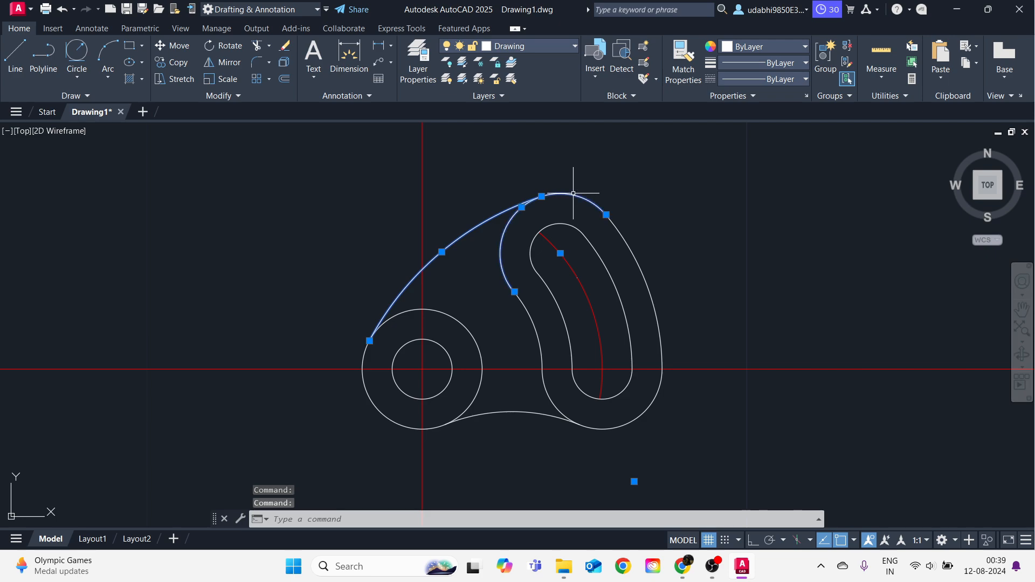
left_click(619, 229)
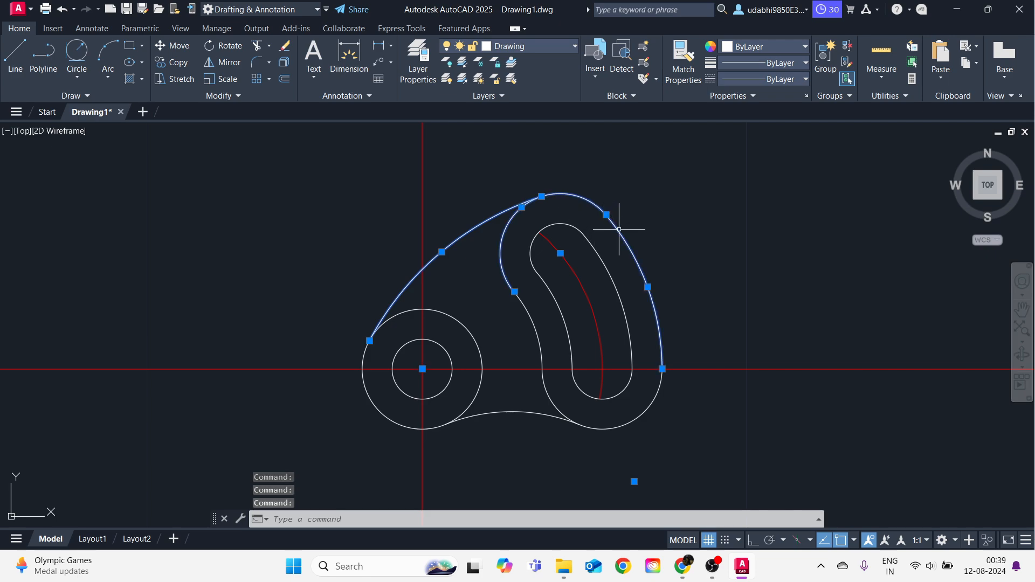
key("Escape")
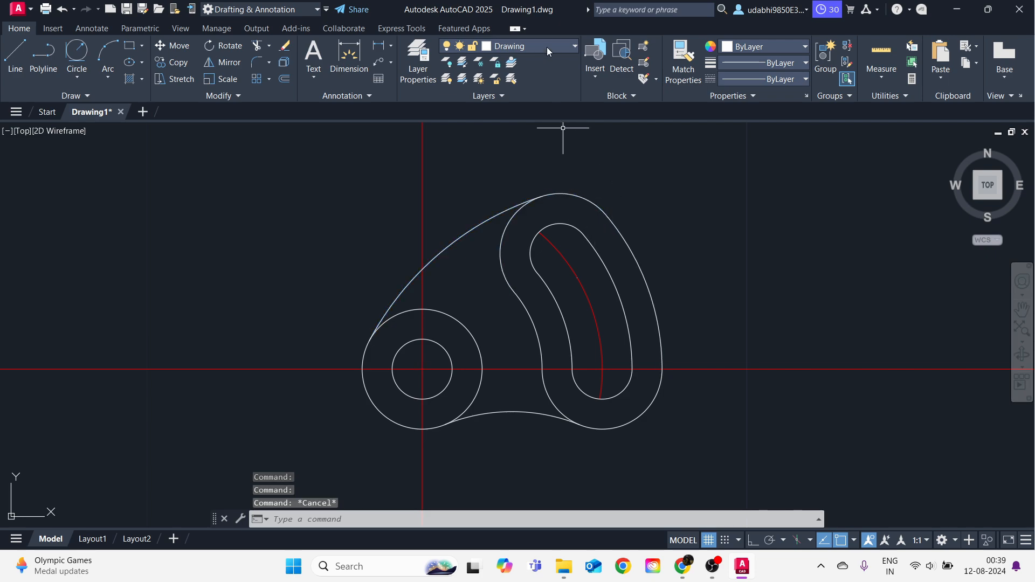
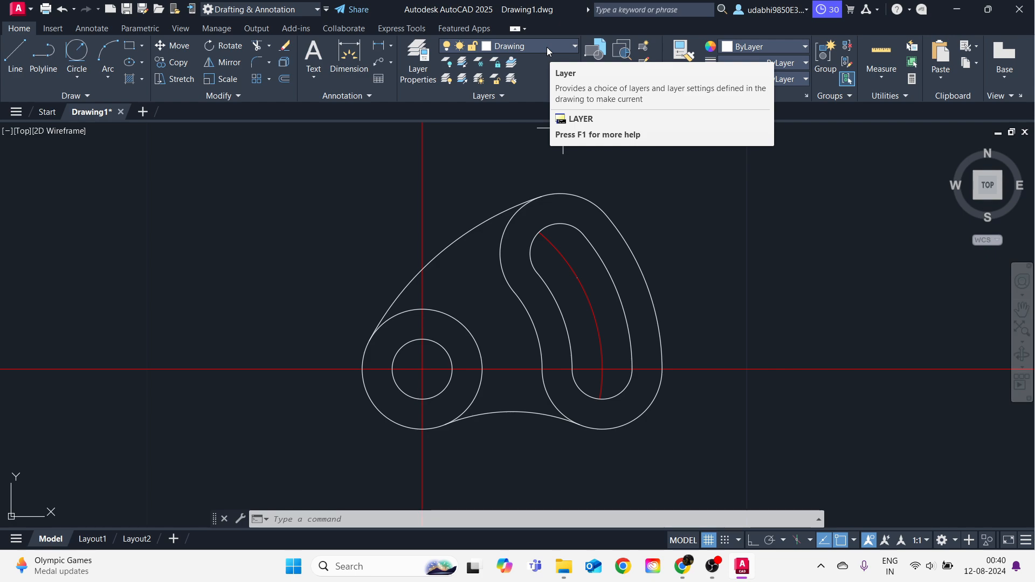
Make the Dimension layer current.
left_click(546, 47)
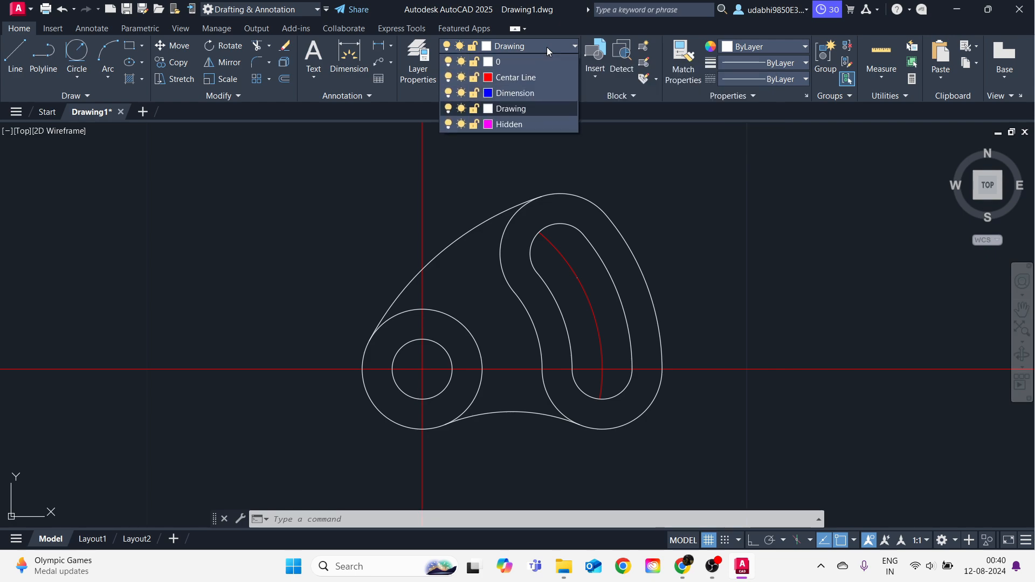
left_click(527, 96)
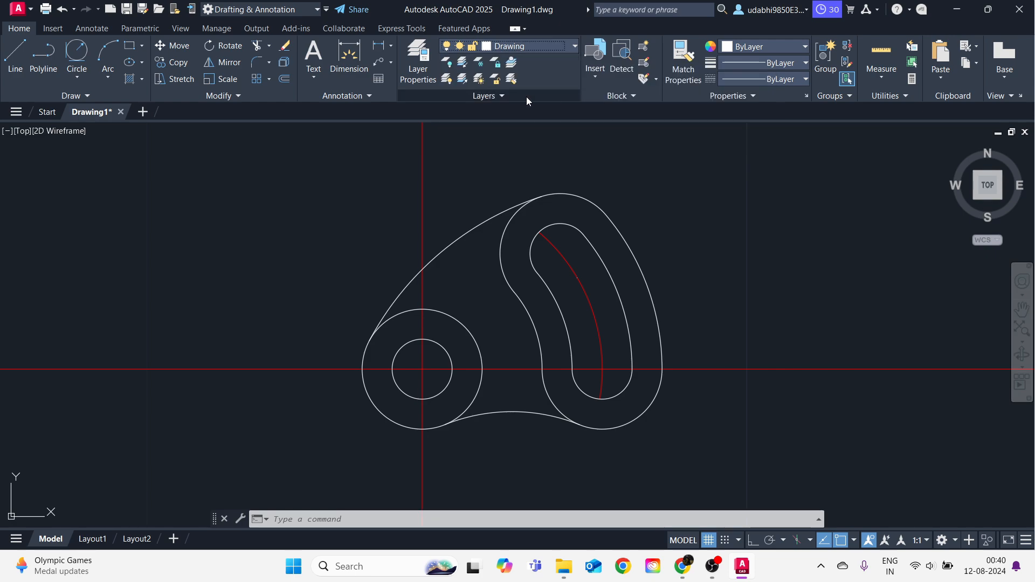
left_click(555, 47)
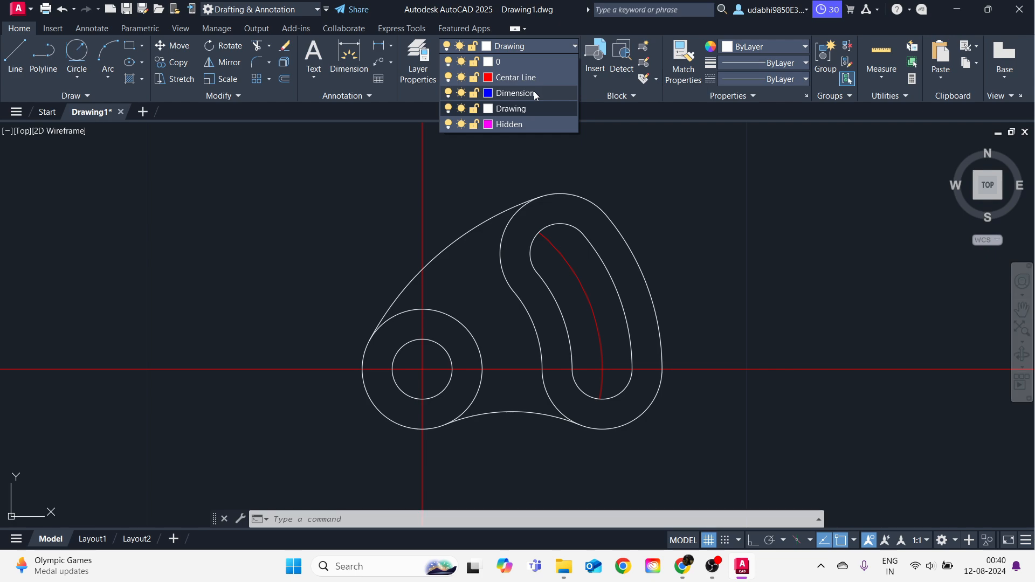
left_click(533, 94)
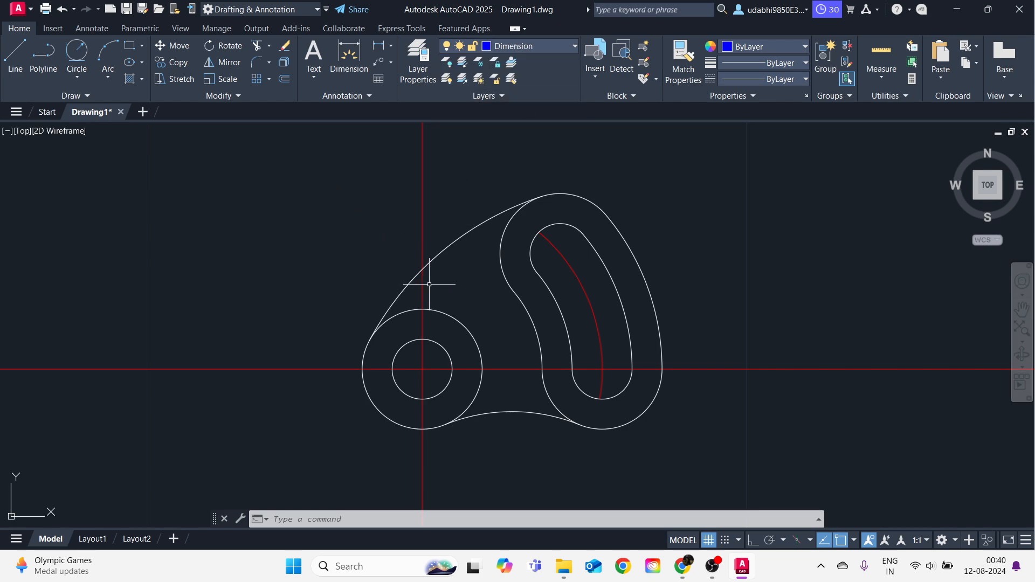
Add a diameter dimension to the inner concentric circle, placed on its upper-left side.
left_click(390, 48)
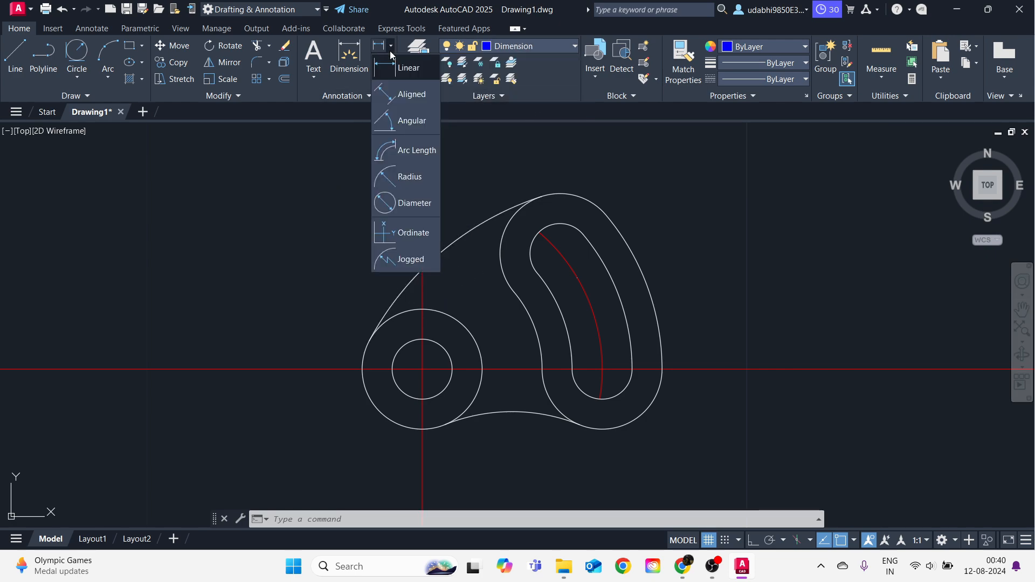
left_click(414, 203)
left_click(400, 349)
scroll(399, 349, "down", 4)
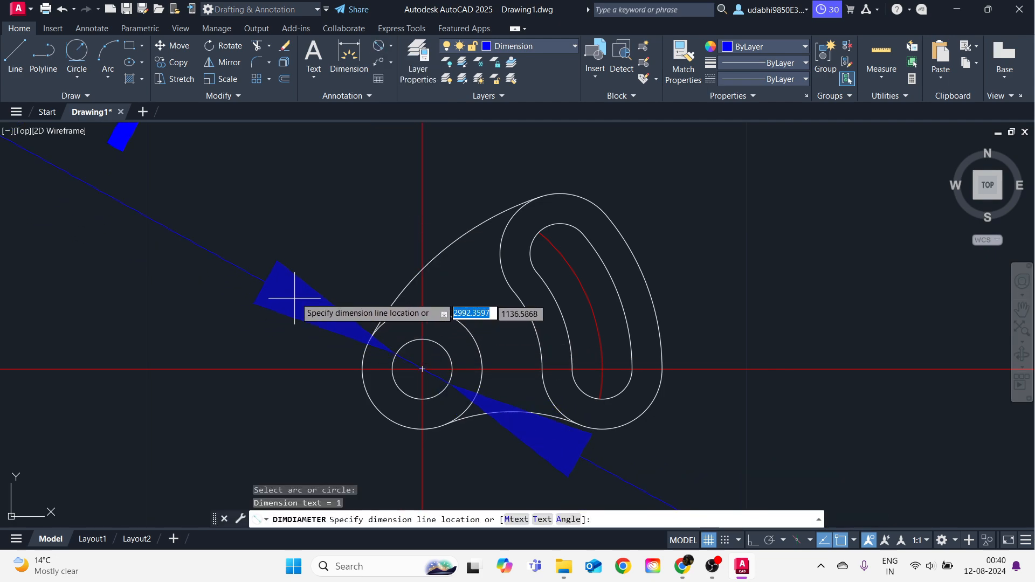
left_click(286, 292)
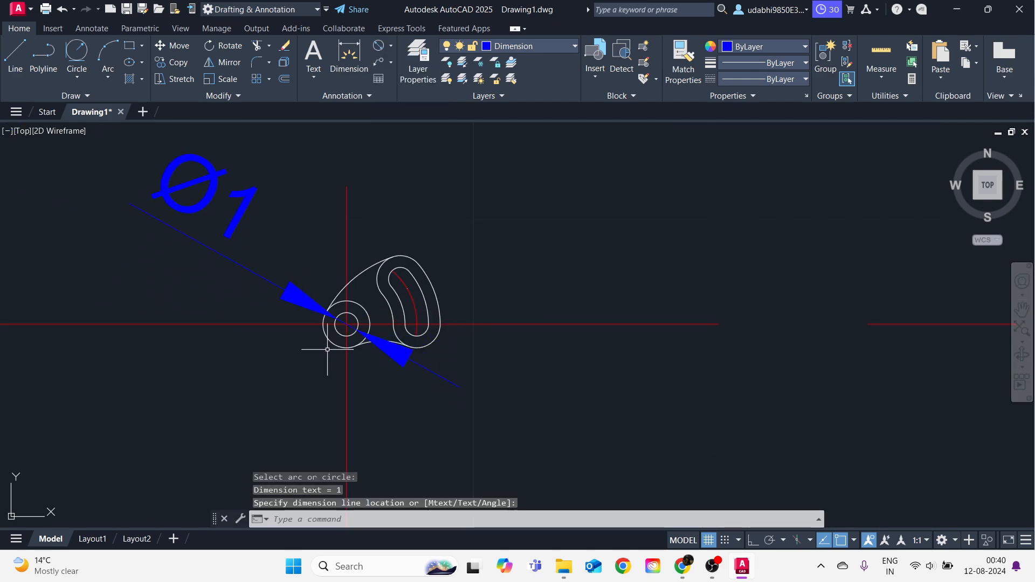
key("Escape")
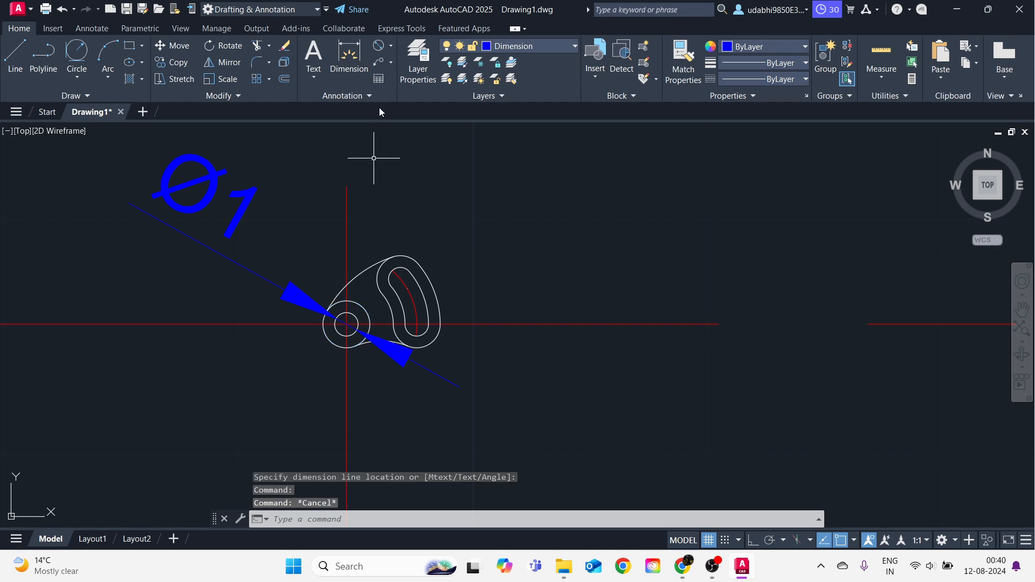
Open the ISO-25 dimension style for modification and set its text height to 0.50.
scroll(491, 263, "down", 1)
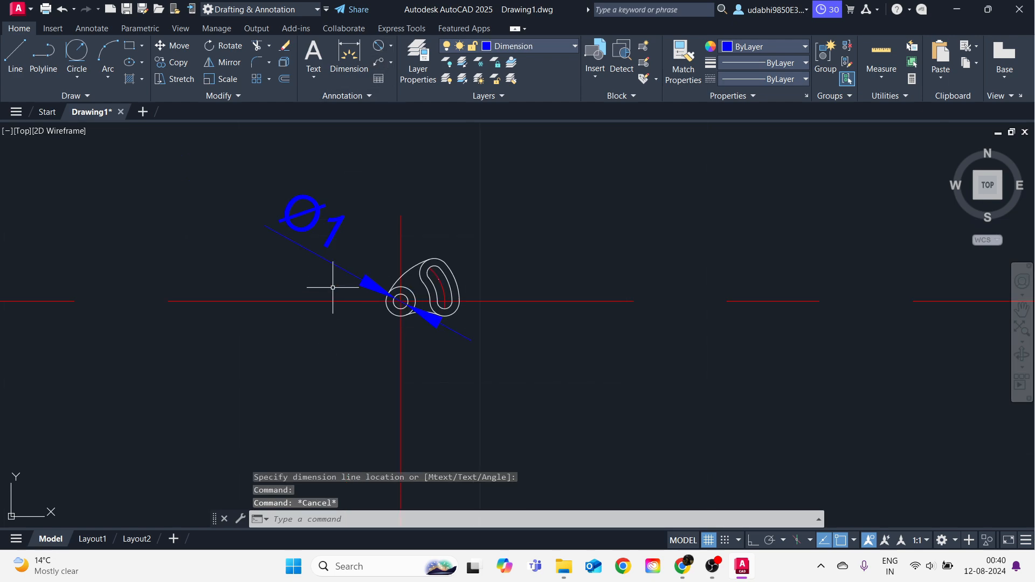
scroll(399, 318, "down", 2)
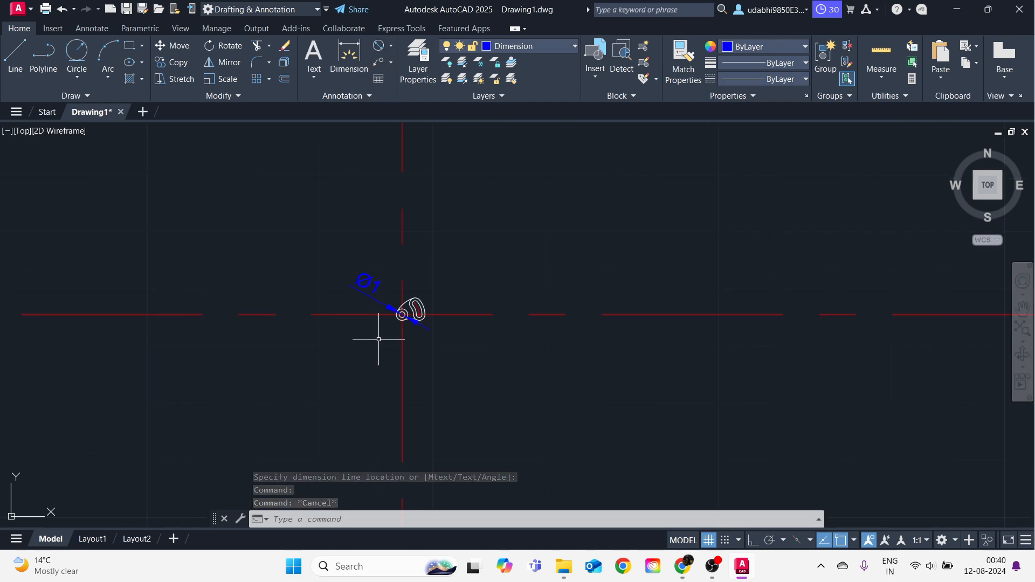
scroll(378, 340, "up", 2)
scroll(370, 185, "up", 1)
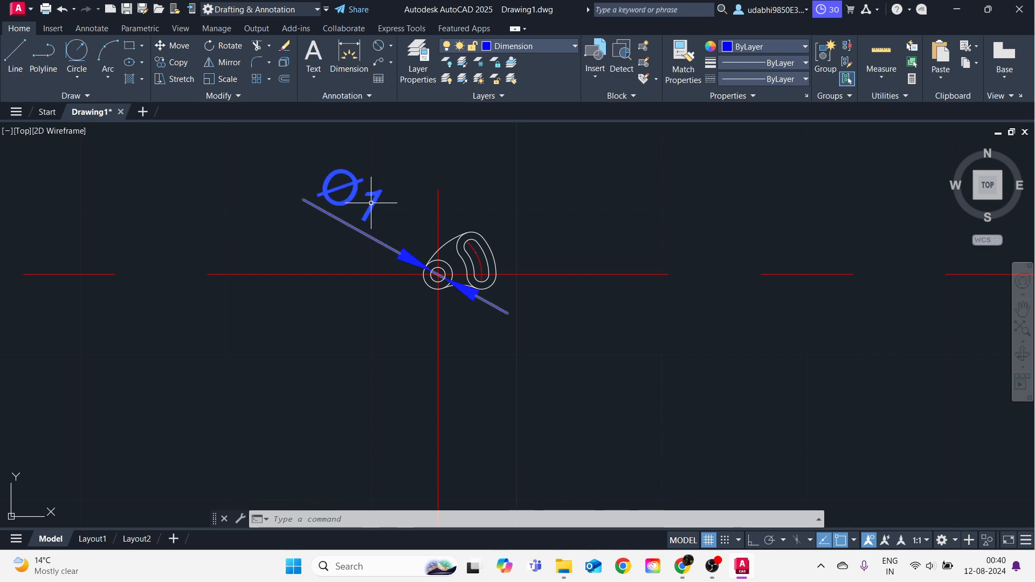
key("Escape")
key("Escape")
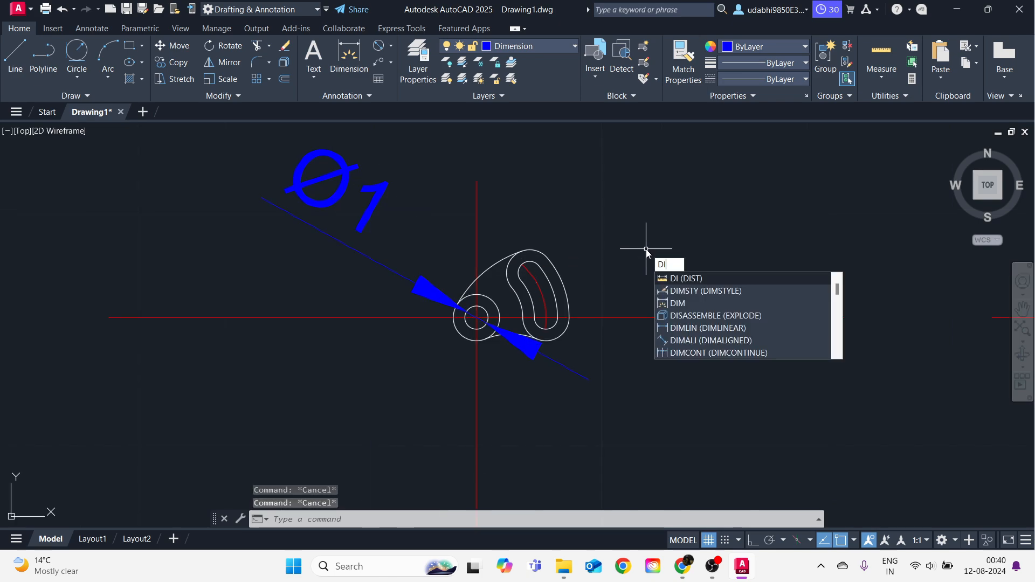
key("Down")
key("Return")
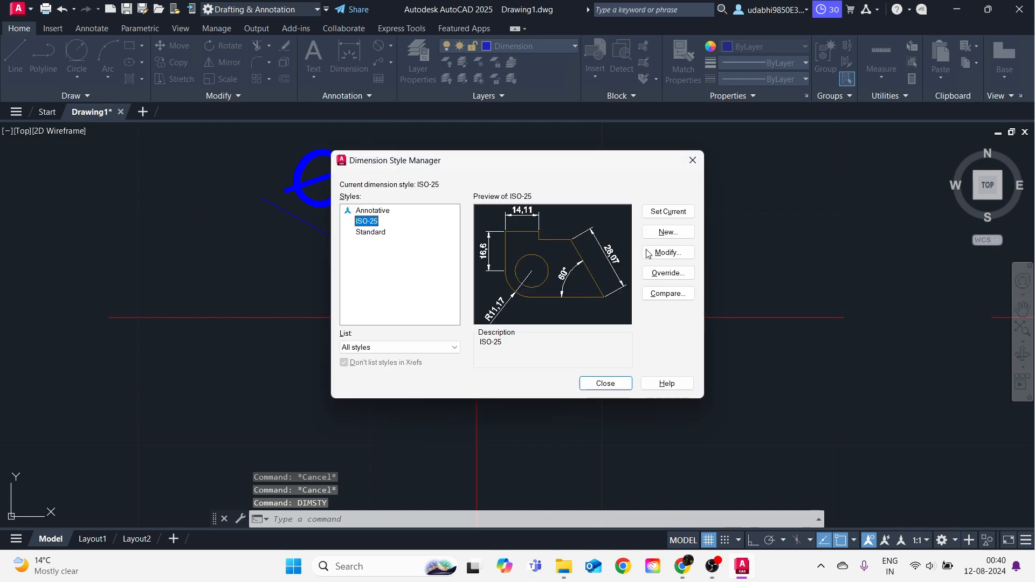
left_click(672, 256)
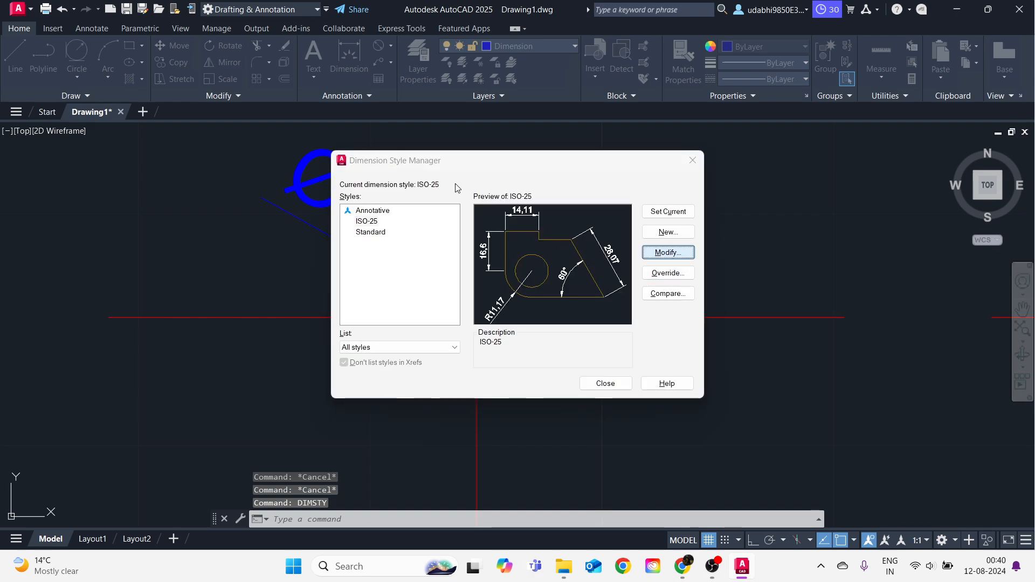
left_click(450, 135)
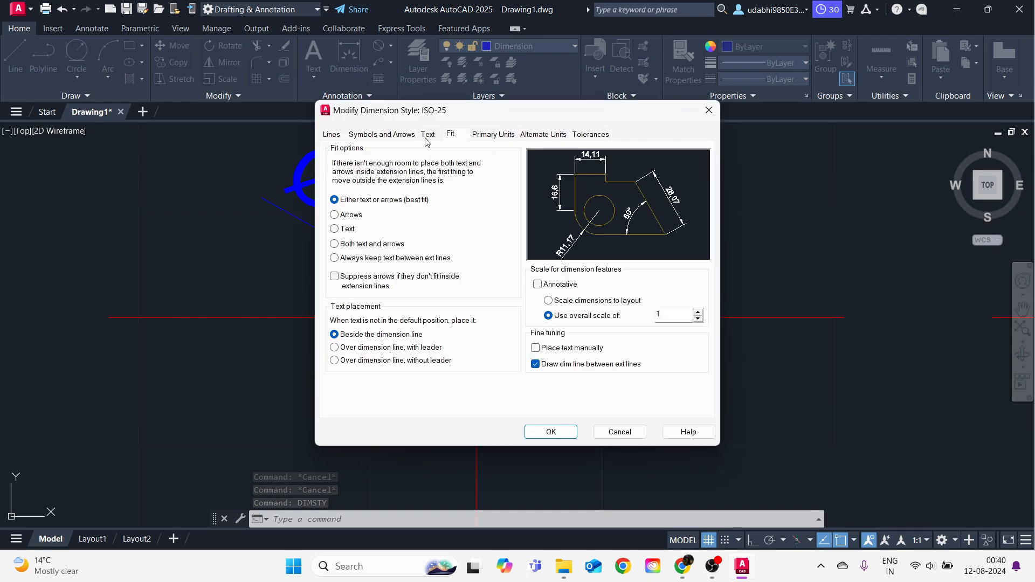
left_click(426, 134)
double_click(473, 229)
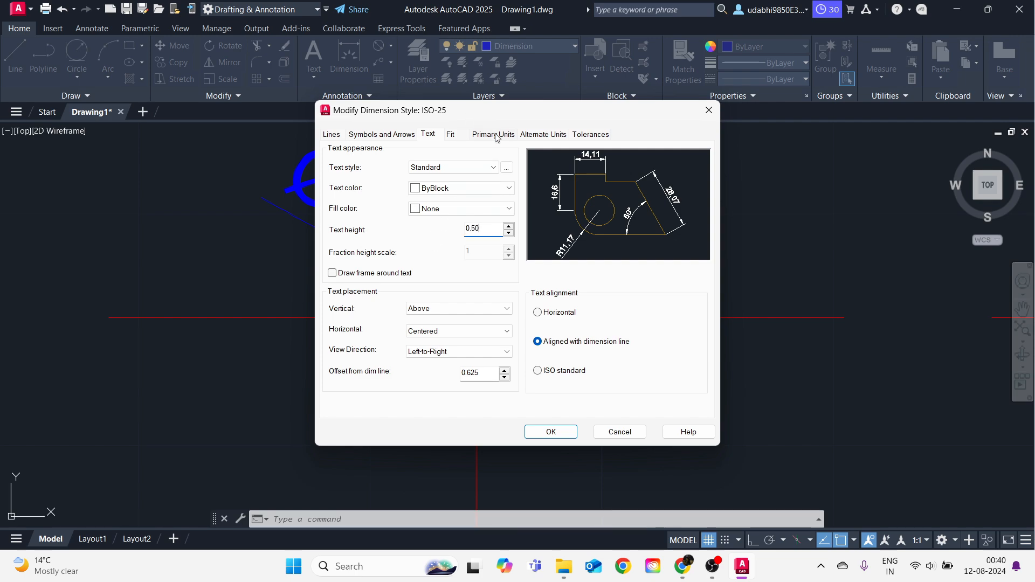
Reduce the arrow size of the ISO-25 dimension style, apply the style changes and close the style manager.
left_click(448, 134)
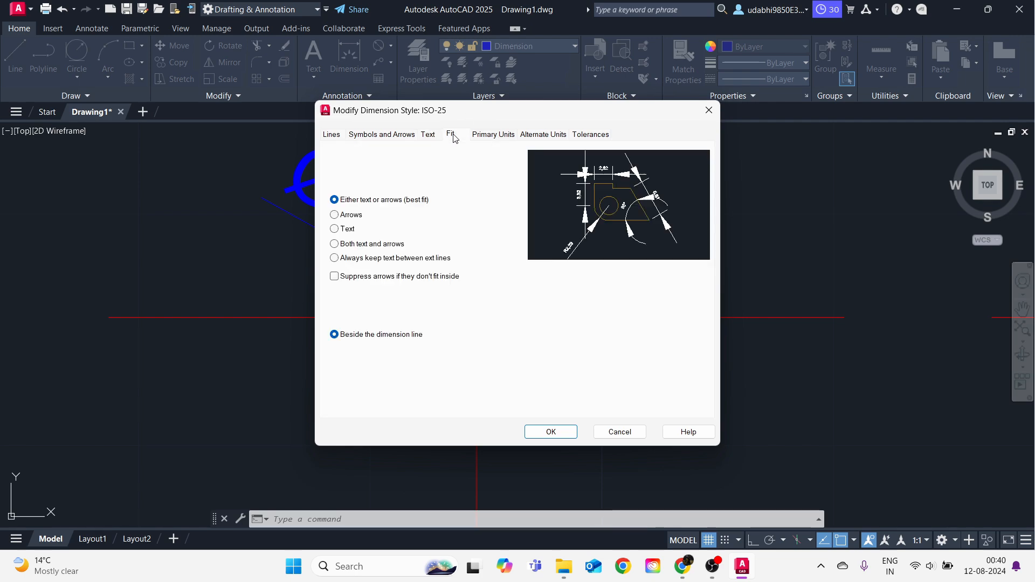
left_click(392, 135)
double_click(345, 266)
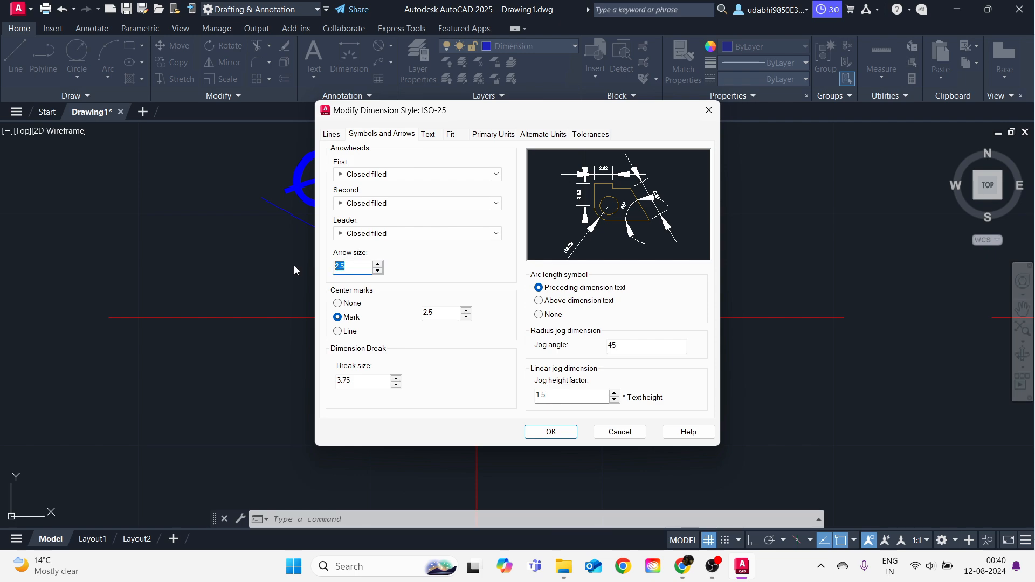
type("0.")
left_click(550, 432)
left_click(605, 383)
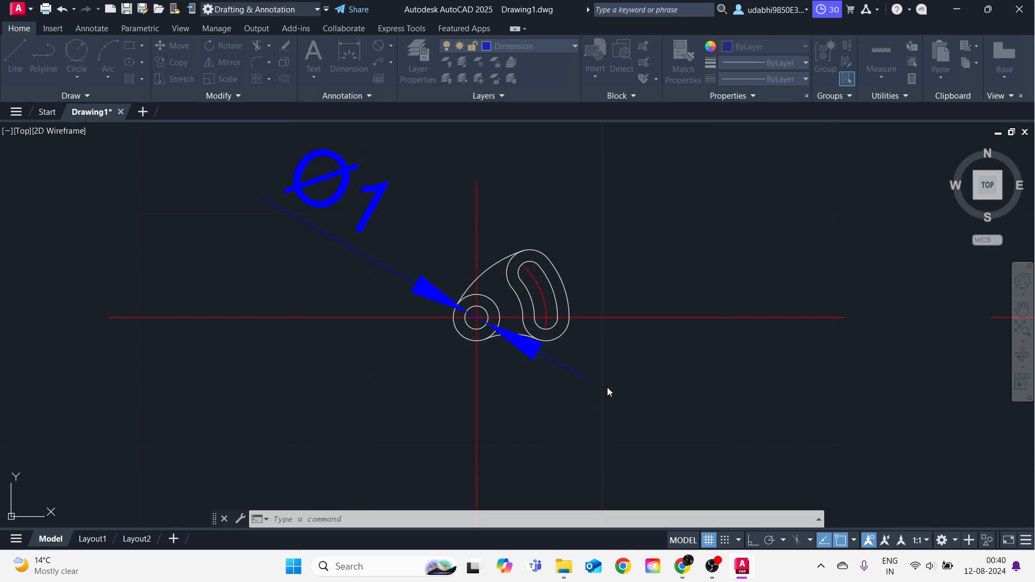
Add a diameter dimension to the outer concentric circle, placed on its lower-left side.
scroll(460, 315, "up", 3)
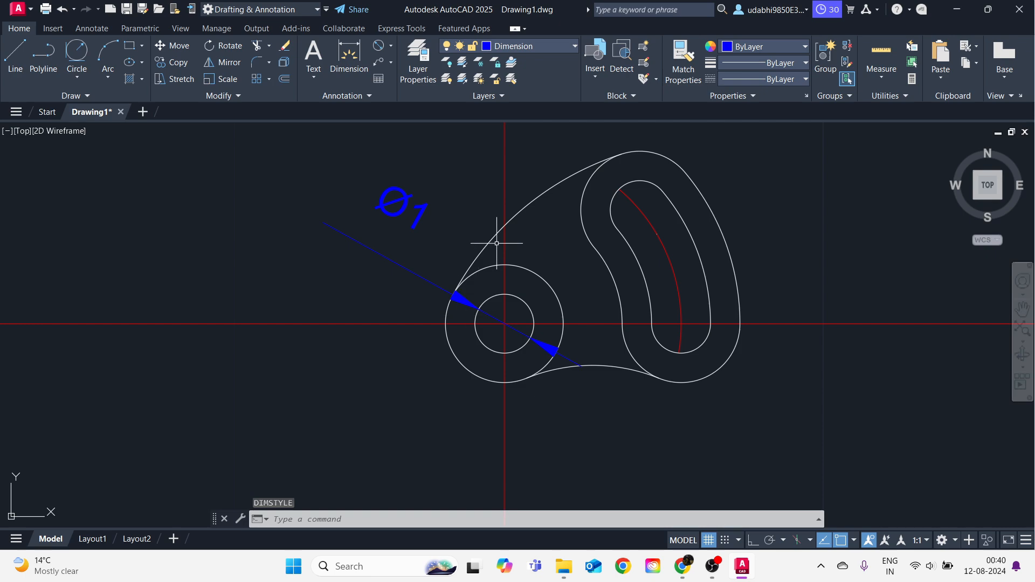
left_click(379, 45)
left_click(467, 369)
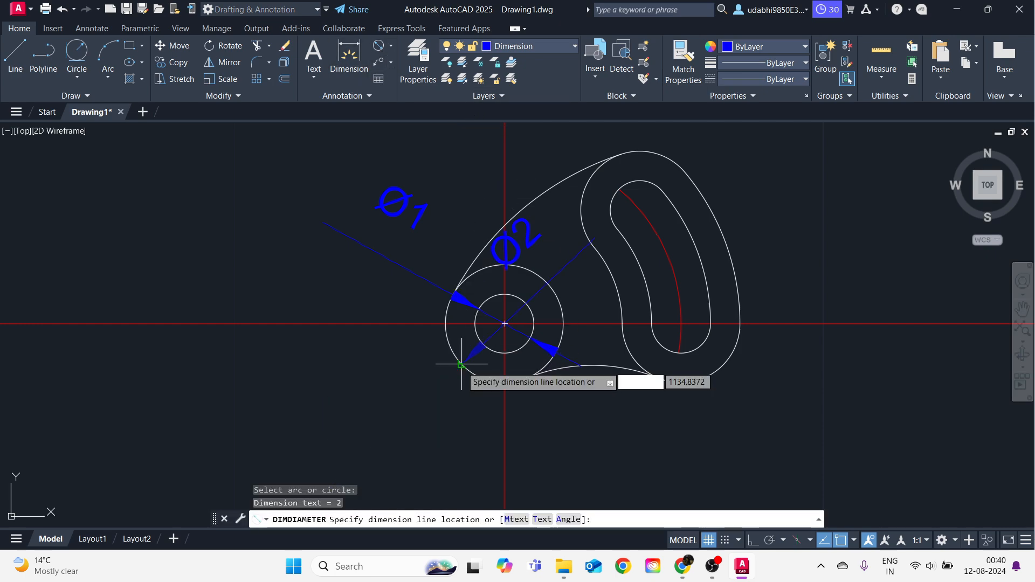
left_click(415, 390)
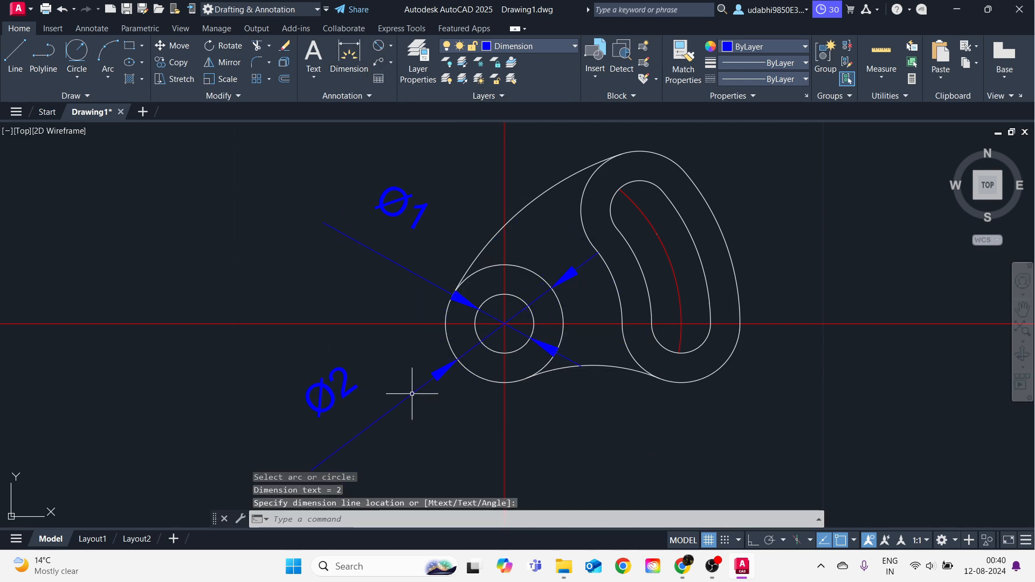
key("Escape")
Add a radius dimension to the large upper arc joining the concentric circles to the slotted end, placed on its upper-left side.
left_click(391, 46)
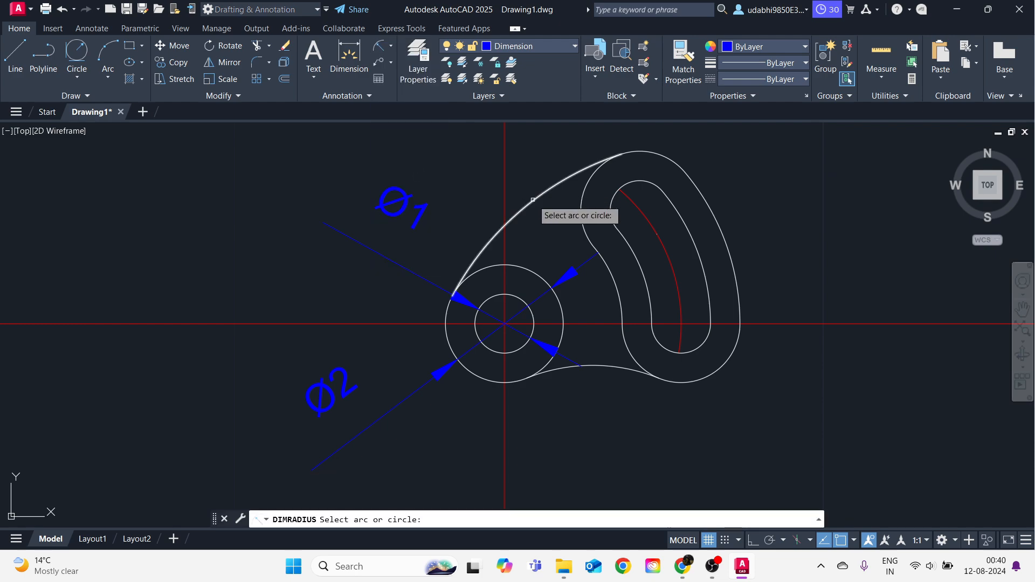
left_click(541, 214)
scroll(496, 158, "down", 5)
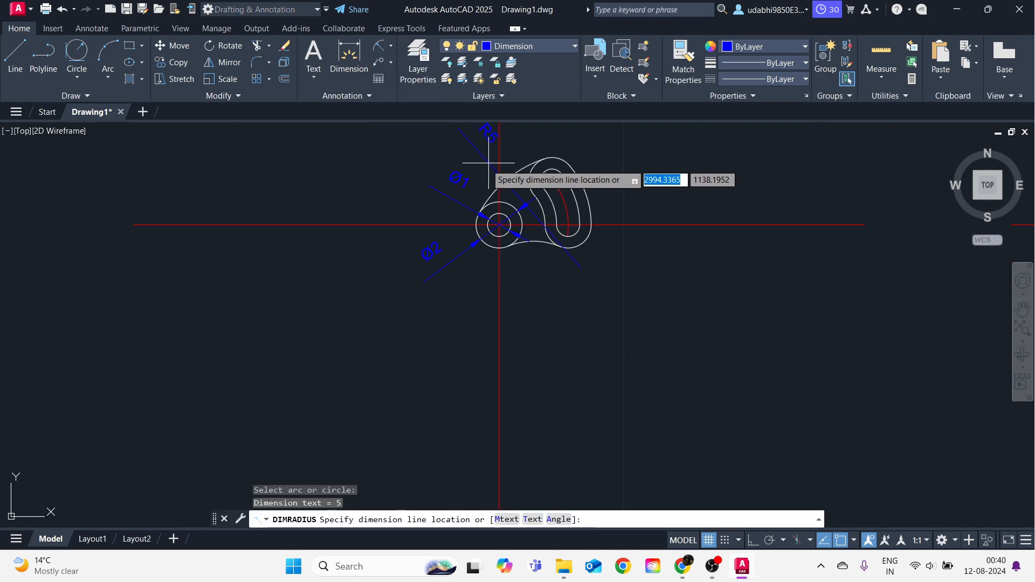
scroll(474, 152, "up", 5)
left_click(475, 153)
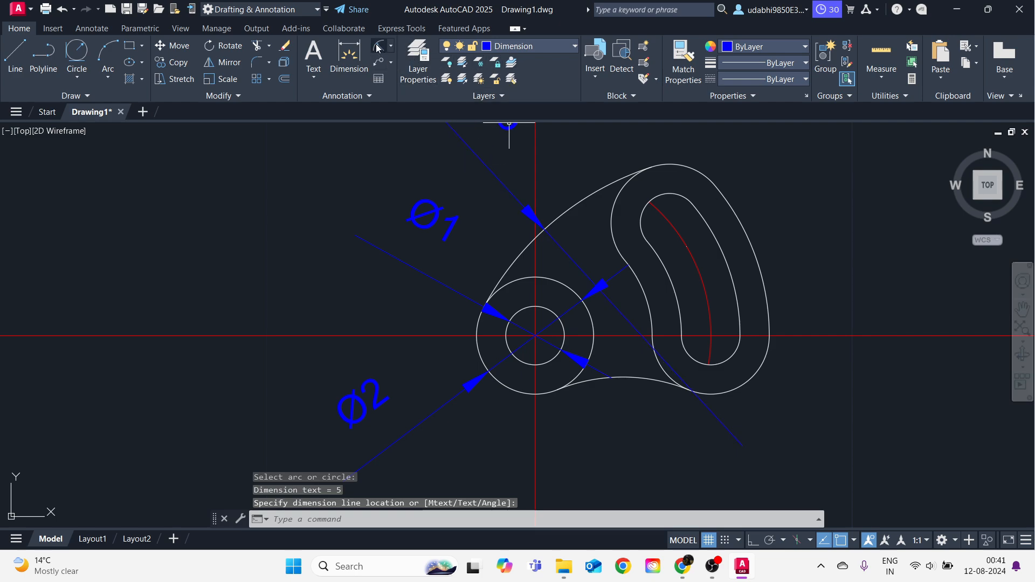
Add a radius dimension to the lower connecting arc, placed below it, and check the dimensions in the reference book's Adjustable Support figure.
key("Return")
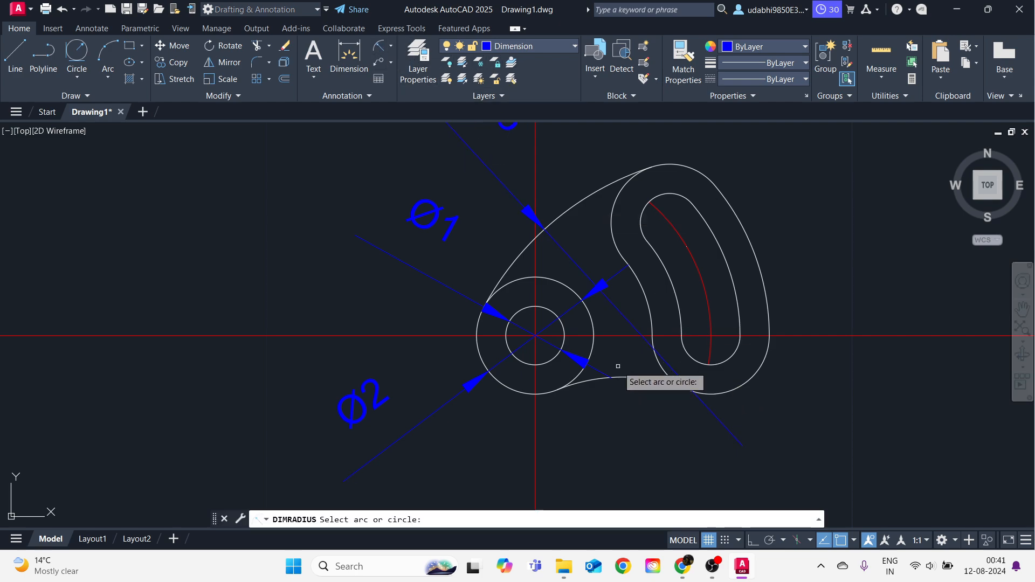
left_click(643, 380)
left_click(639, 424)
scroll(638, 423, "down", 5)
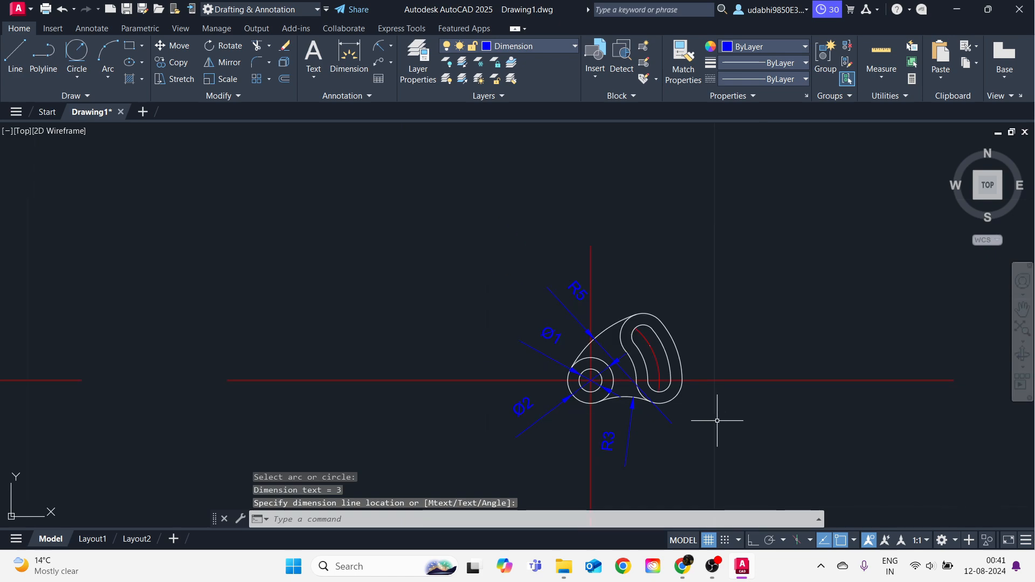
scroll(715, 424, "up", 5)
key("alt+Tab")
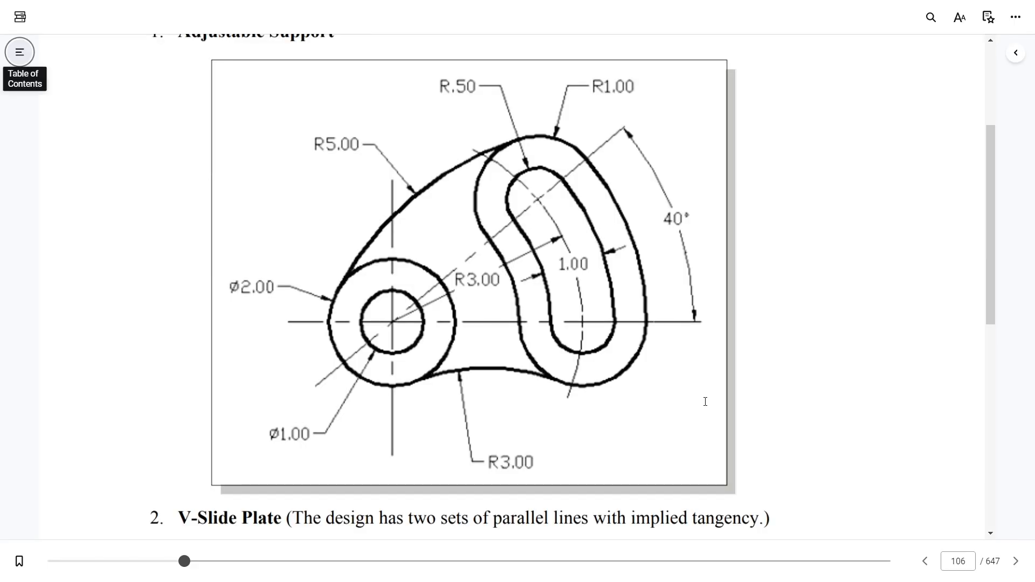
key("alt+Tab")
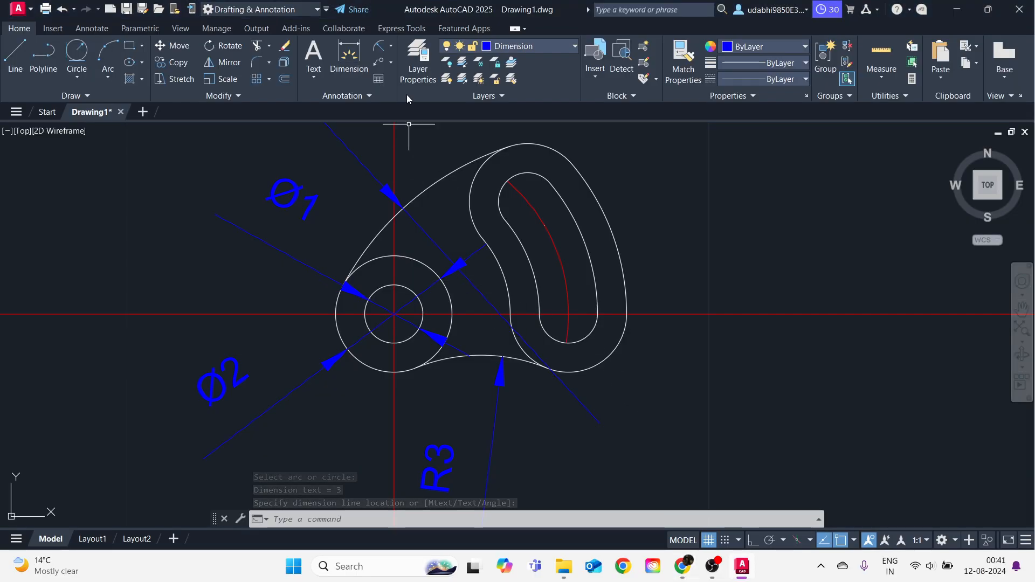
left_click(392, 49)
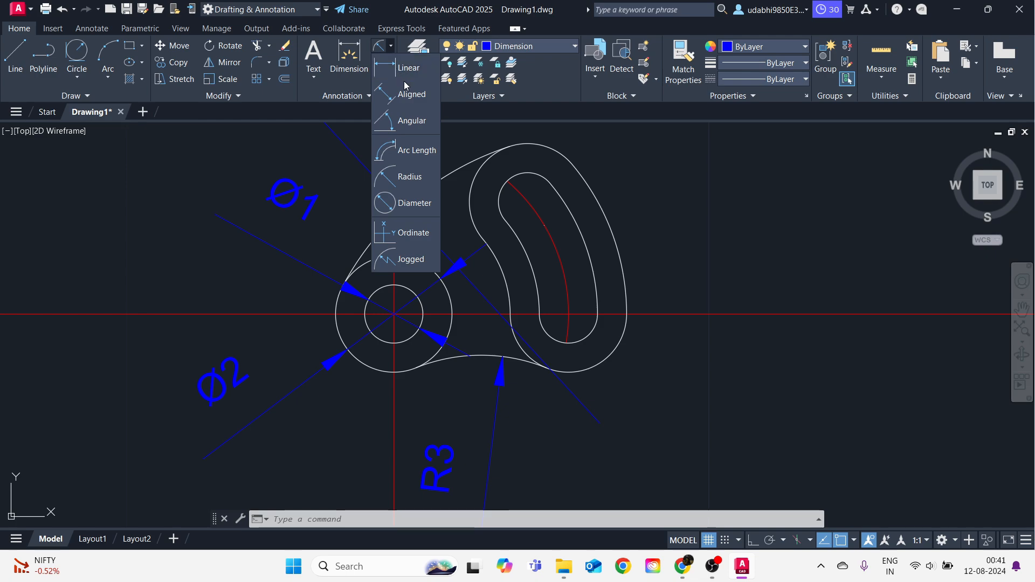
left_click(349, 57)
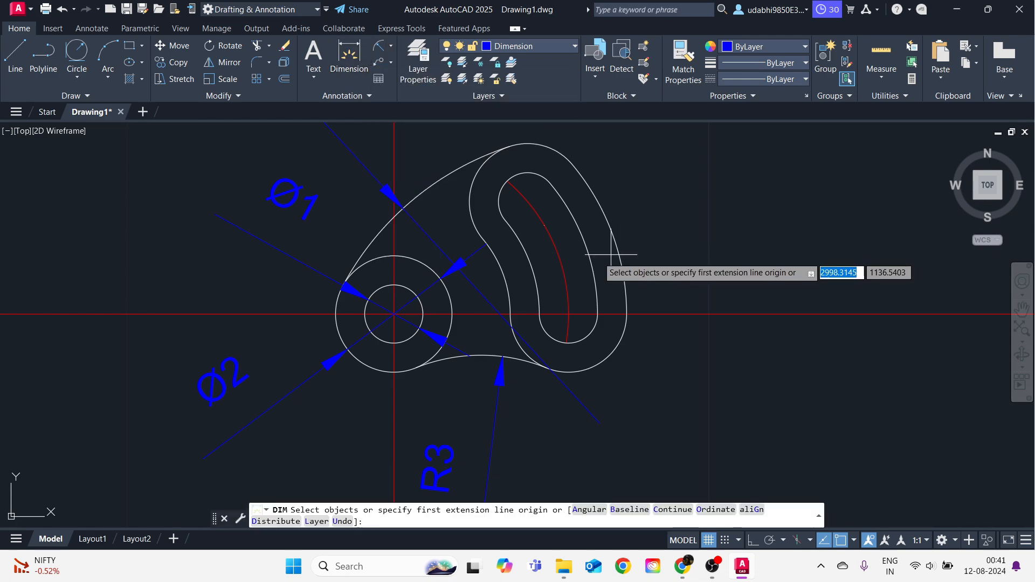
left_click(526, 253)
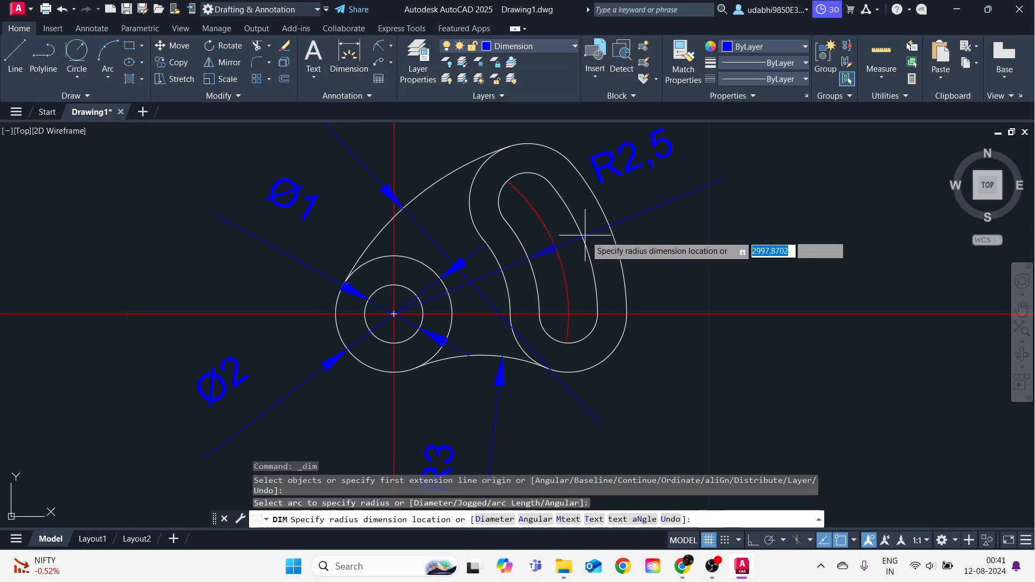
left_click(582, 236)
key("Escape")
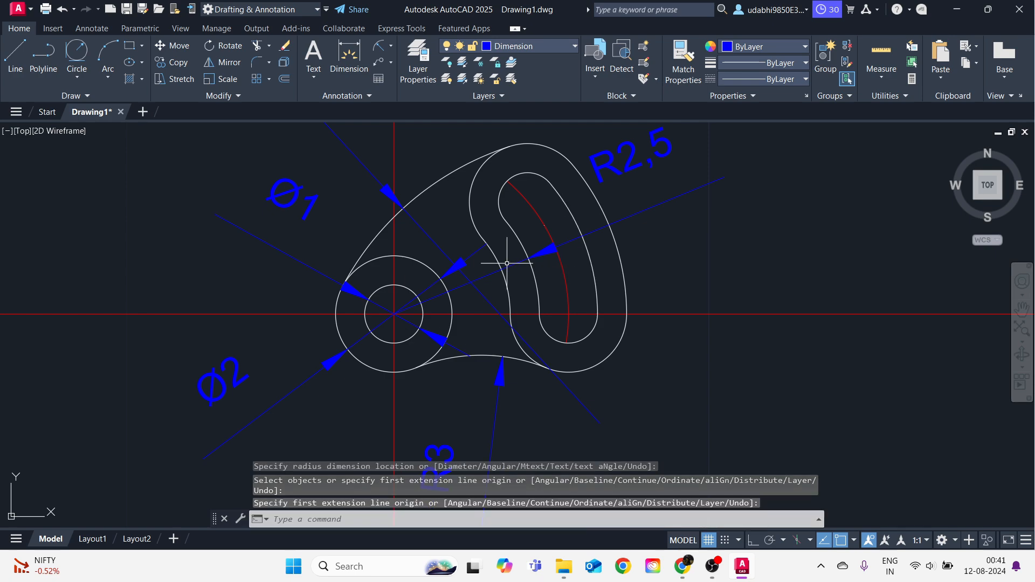
left_click(490, 280)
left_click(486, 275)
key("Delete")
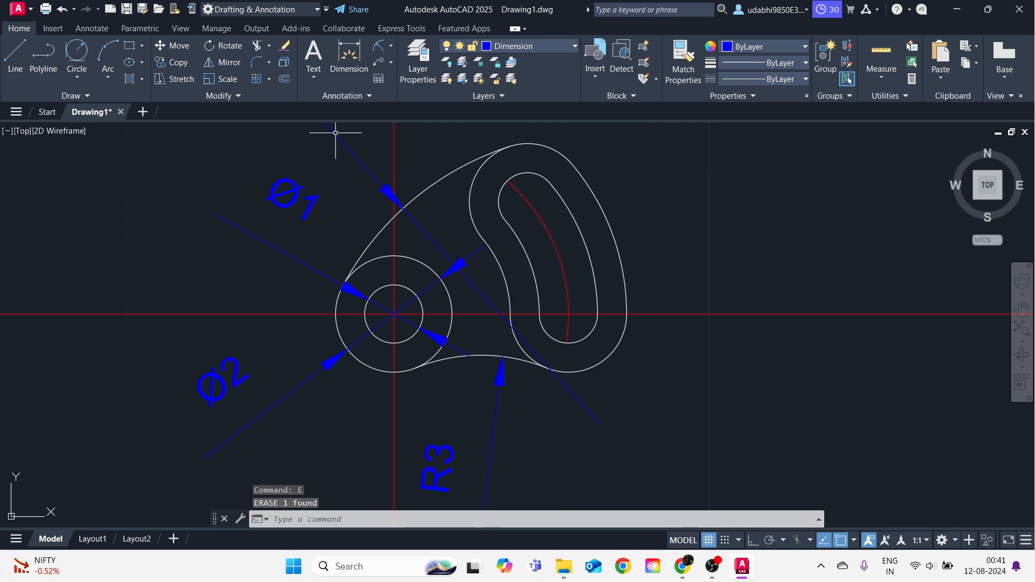
Dimension the inner slot's width between its two long curved sides, placing the dimension line below and to the right of the slot.
left_click(349, 56)
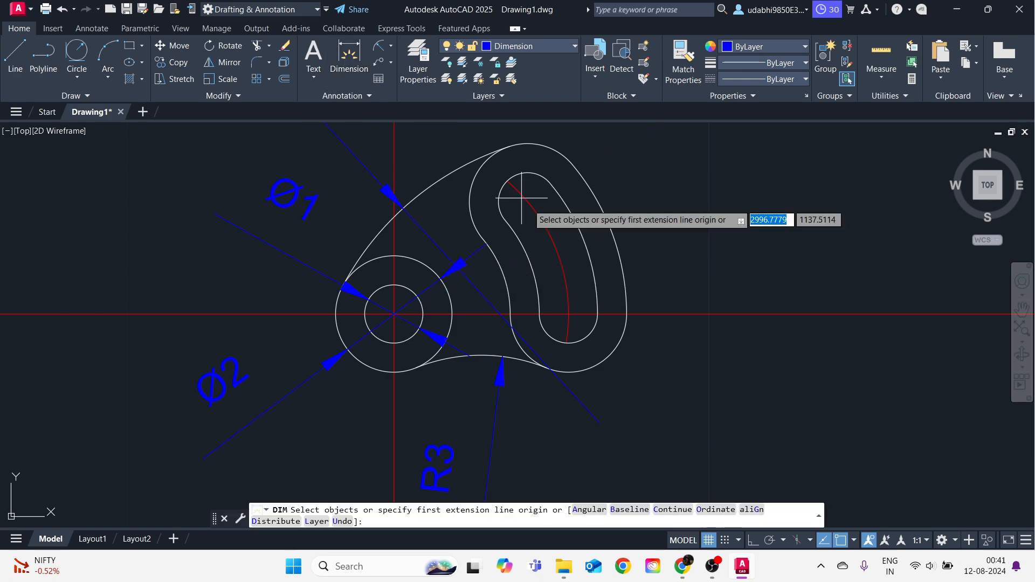
left_click(530, 265)
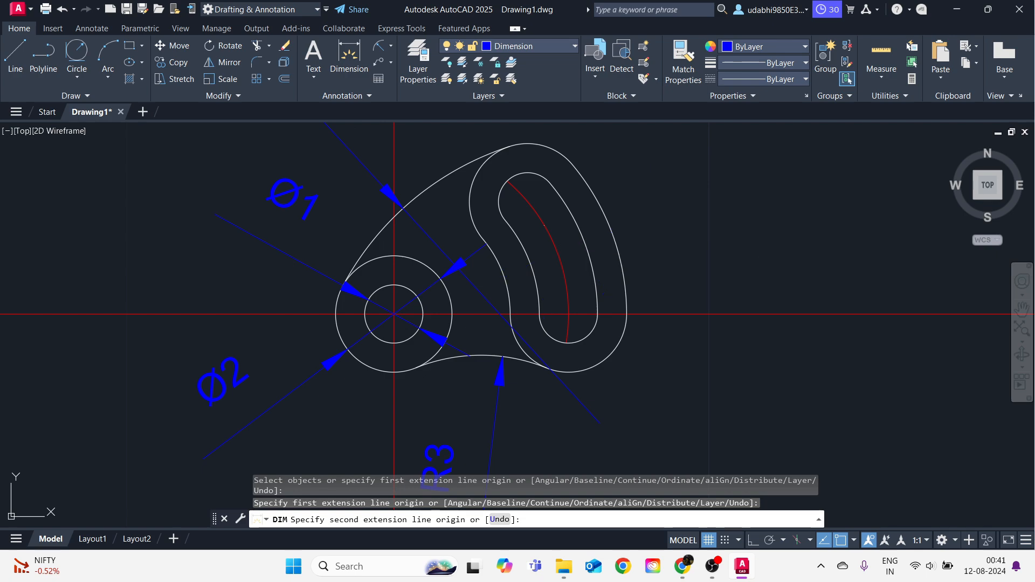
left_click(584, 246)
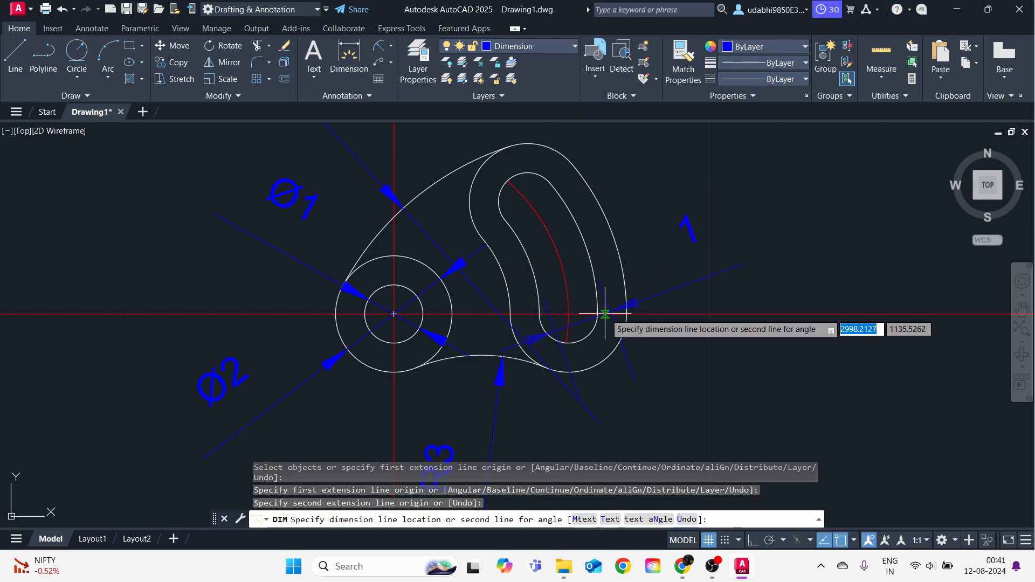
left_click(654, 398)
key("Escape")
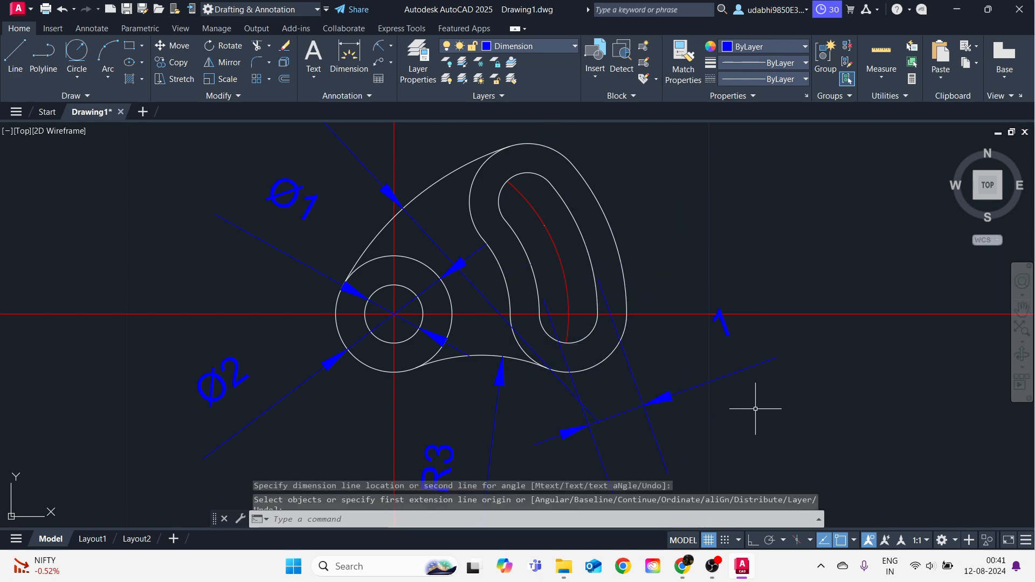
Check the Adjustable Support reference drawing and add a radius dimension to the outer arc around the slot's upper end.
key("alt+Tab")
key("alt+Tab")
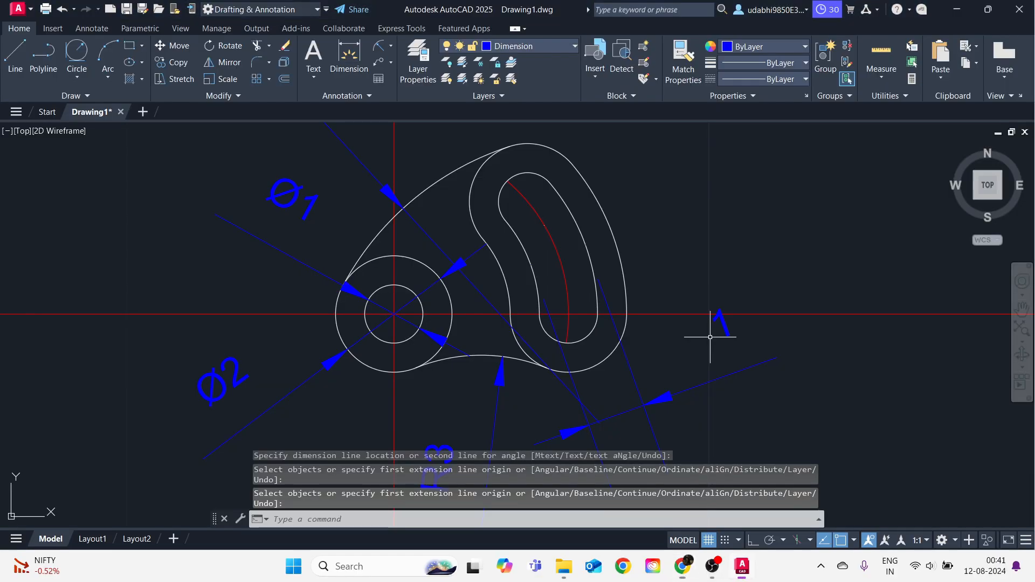
scroll(393, 296, "down", 2)
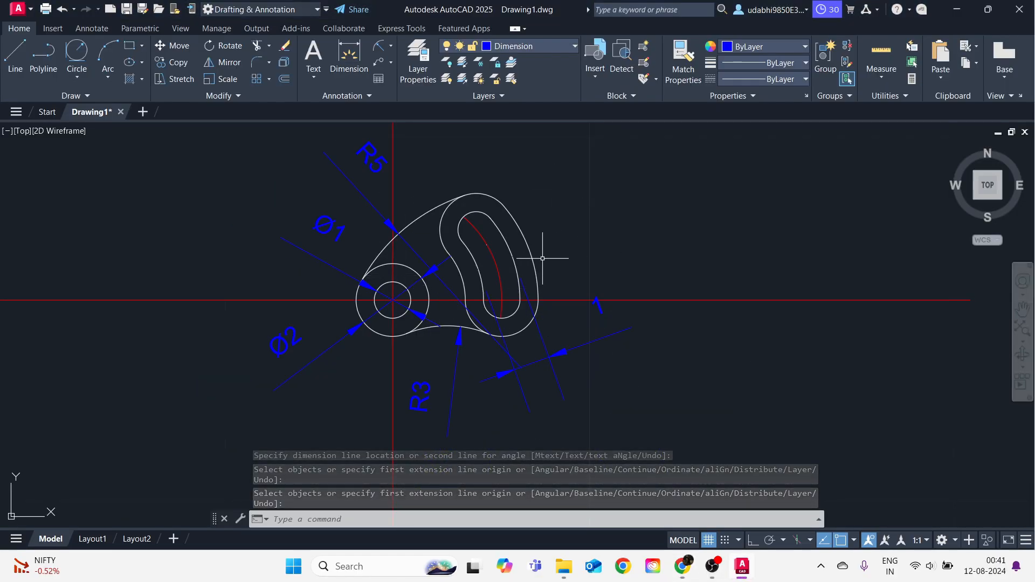
key("alt+Tab")
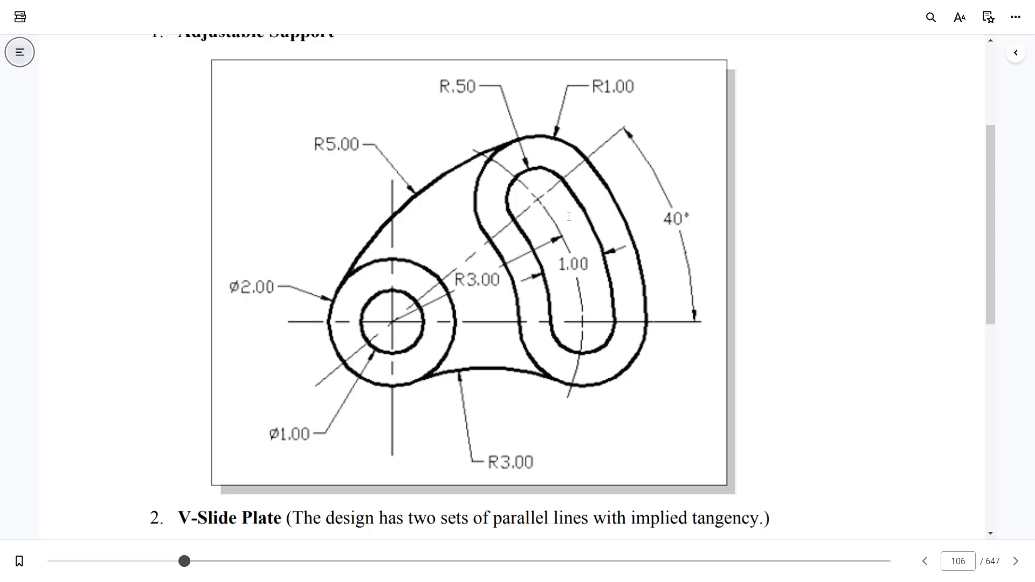
key("alt+Tab")
left_click(349, 59)
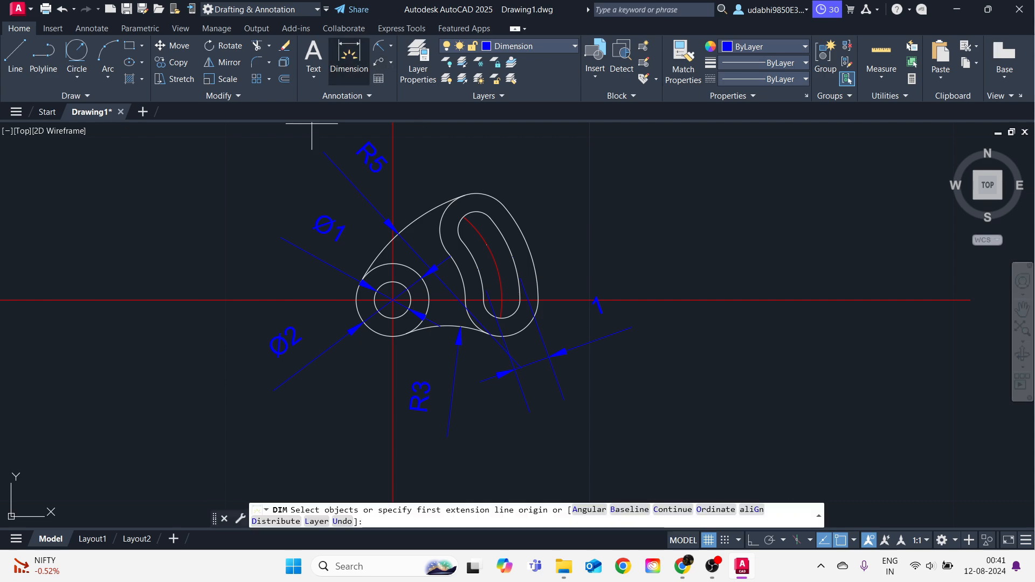
left_click(390, 46)
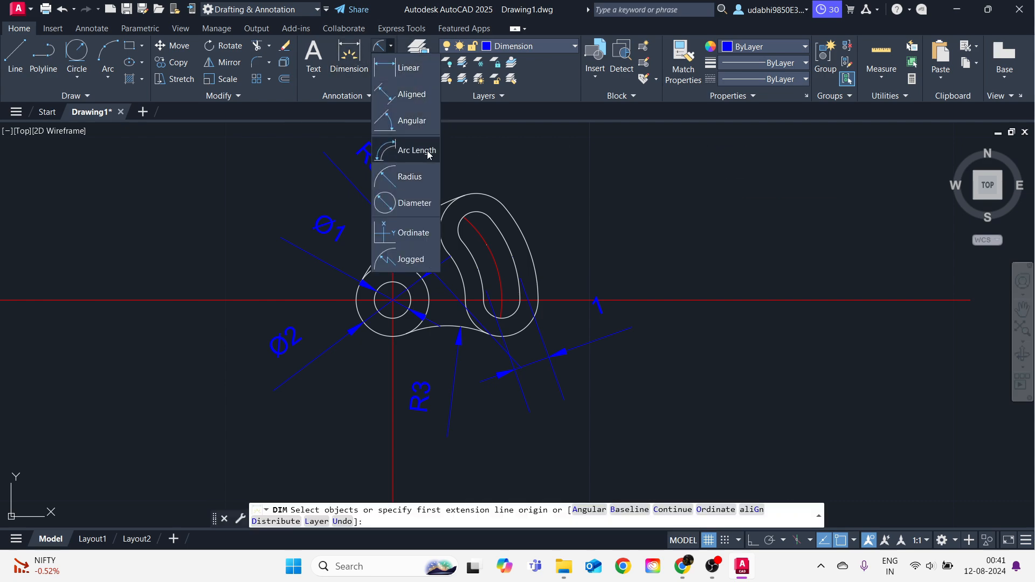
left_click(416, 176)
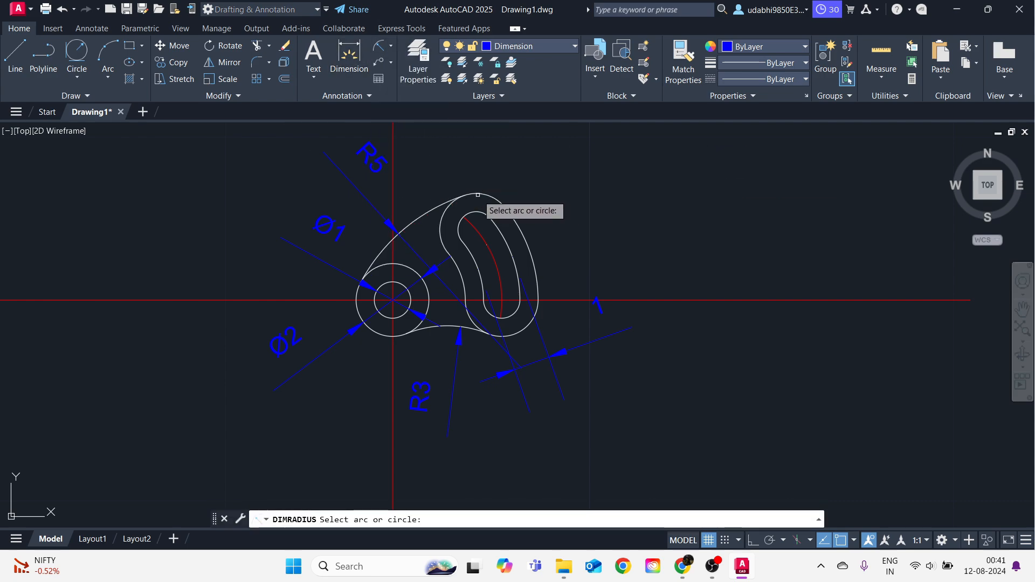
left_click(483, 192)
scroll(502, 175, "down", 2)
left_click(502, 175)
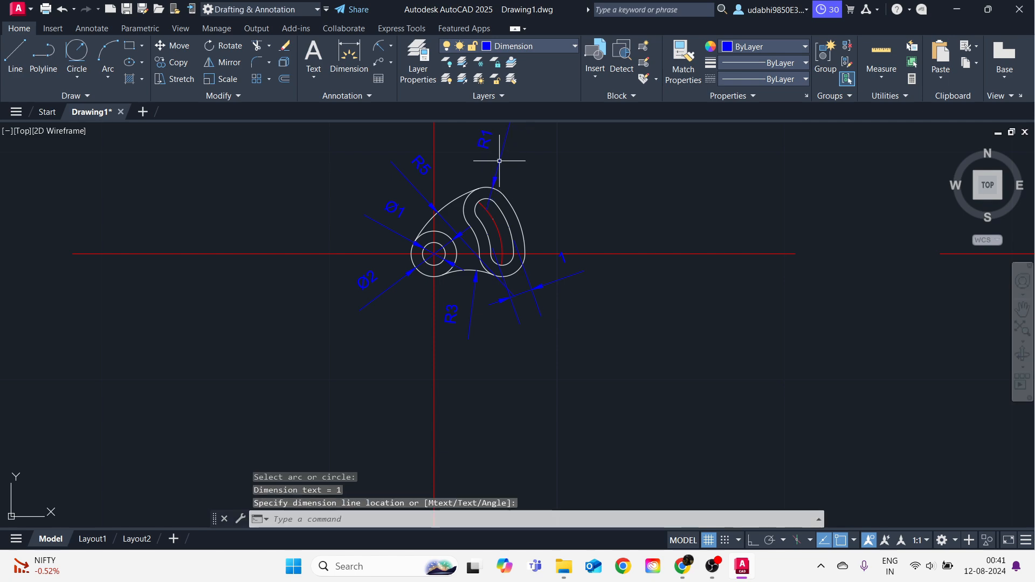
scroll(503, 183, "up", 3)
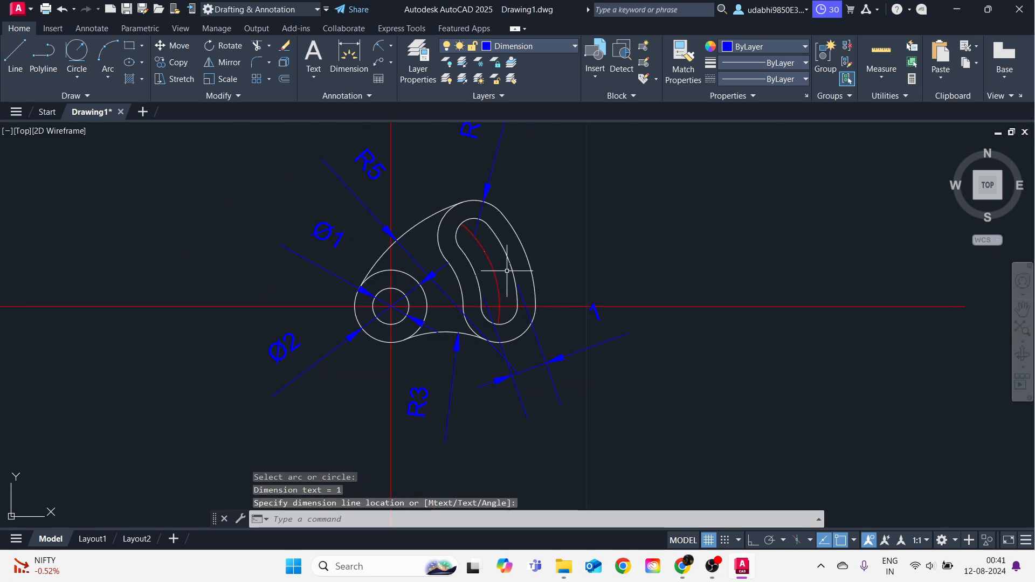
scroll(514, 303, "down", 4)
scroll(471, 219, "up", 4)
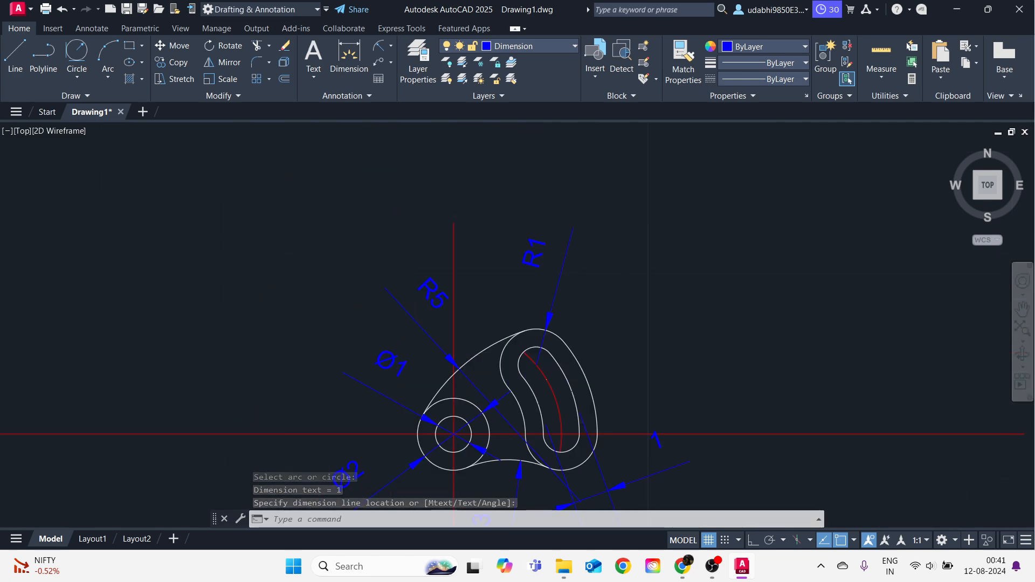
scroll(555, 350, "down", 3)
scroll(526, 415, "up", 3)
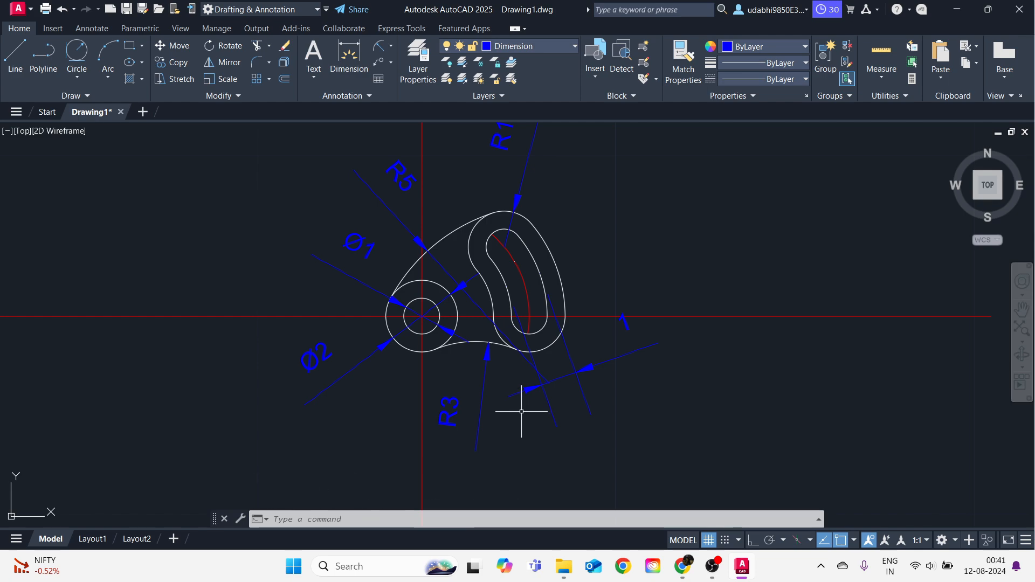
Try to put the large arc joining the hub and slot, and its R5 dimension, on the Dimension layer.
left_click(443, 235)
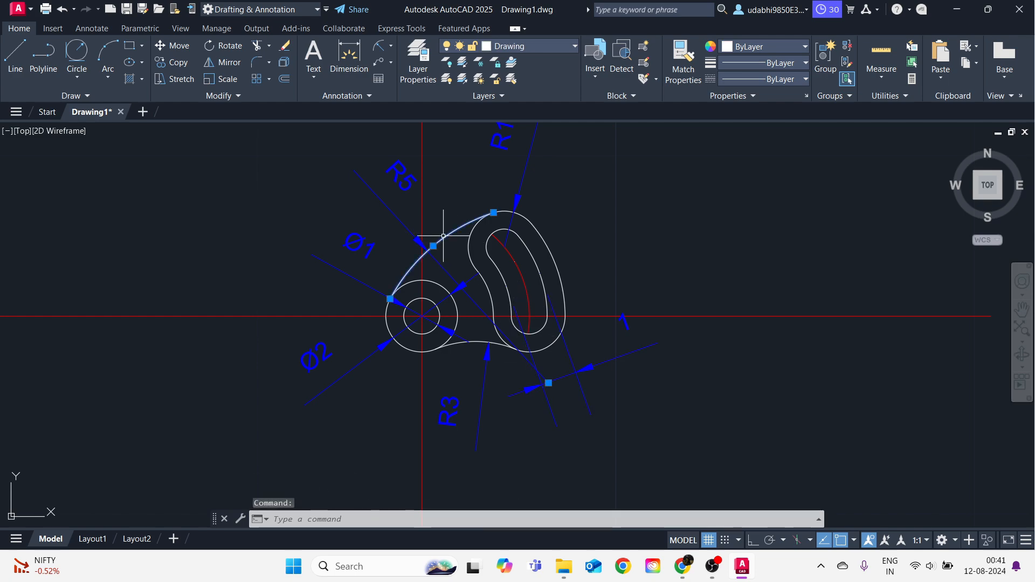
left_click(575, 48)
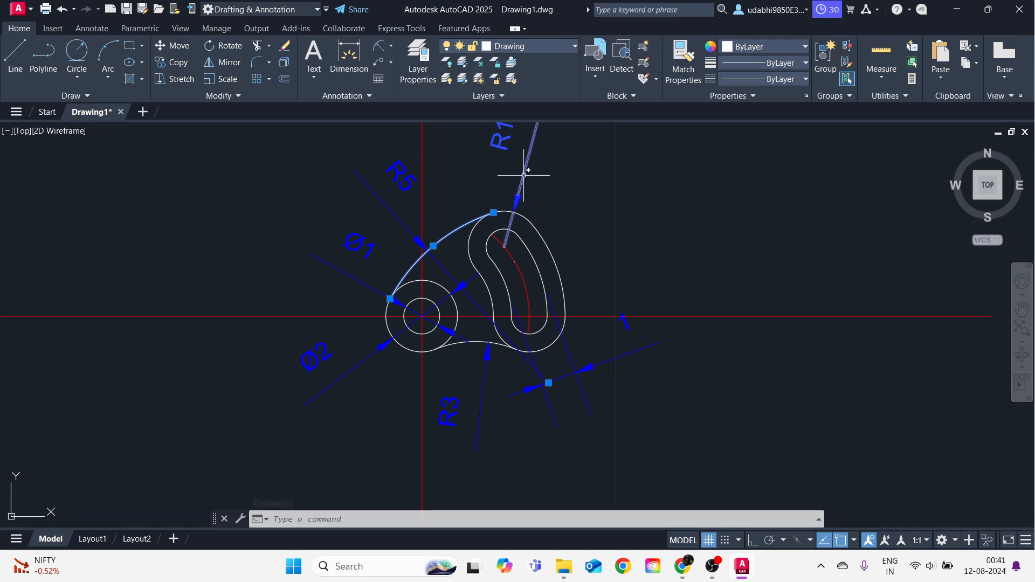
left_click(377, 195)
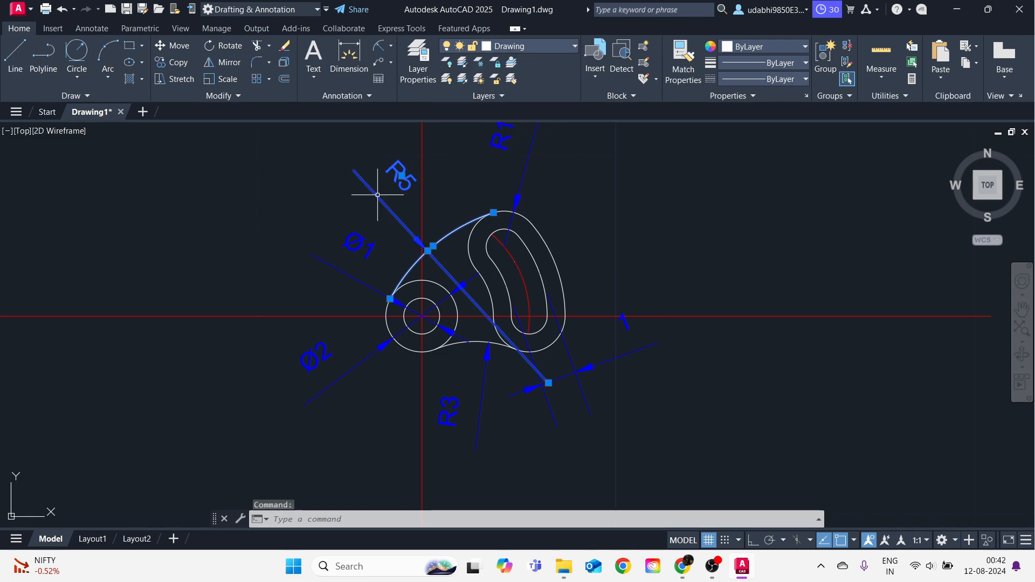
left_click(566, 50)
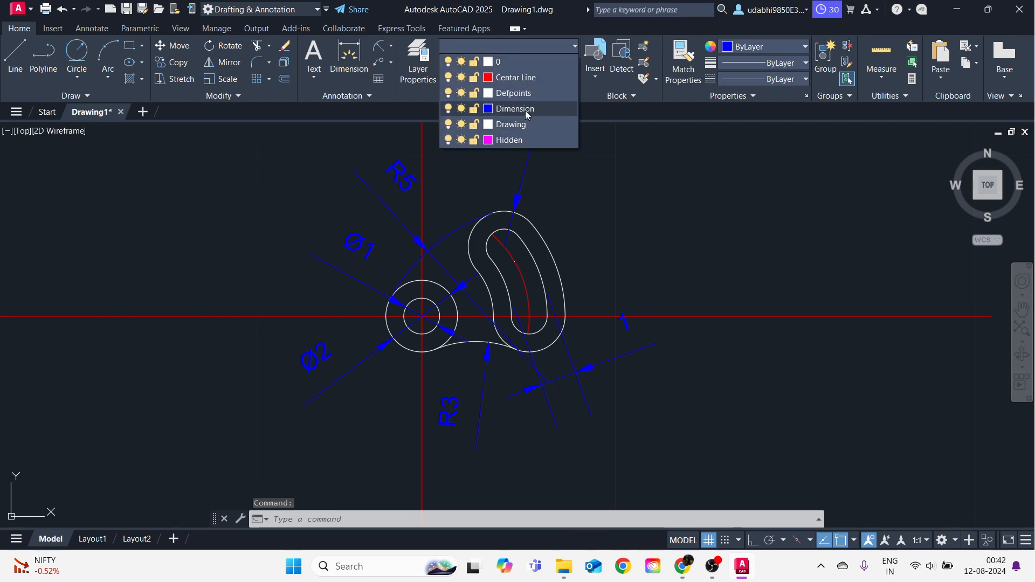
left_click(526, 114)
key("Escape")
key("Escape")
left_click(377, 198)
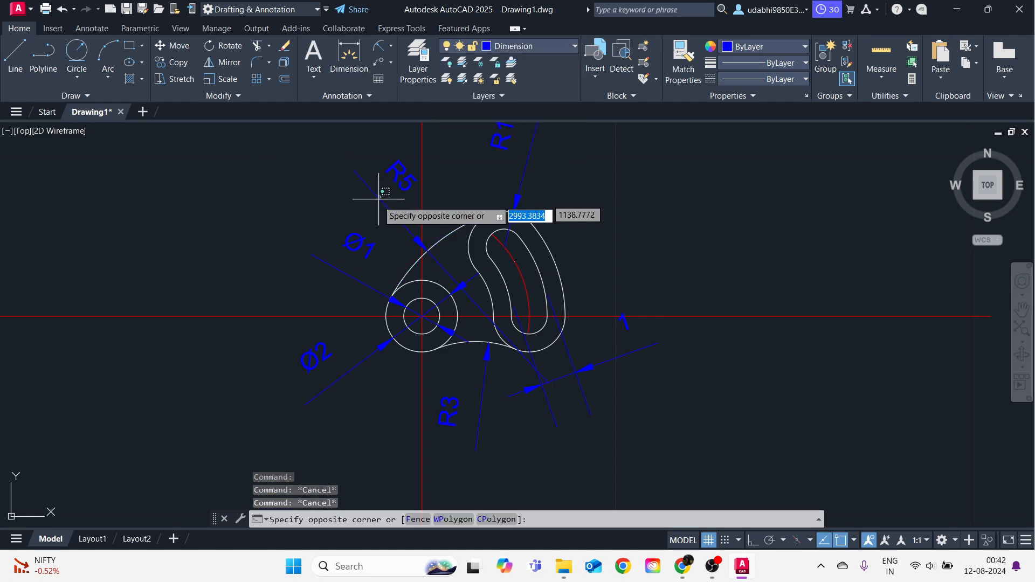
key("Escape")
left_click(378, 198)
key("Escape")
key("Escape")
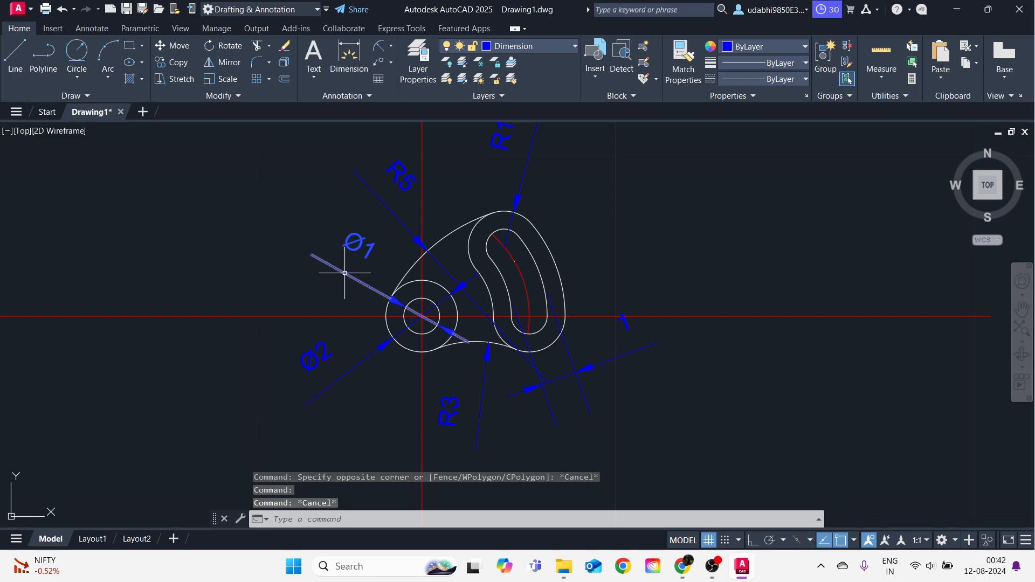
left_click(524, 172)
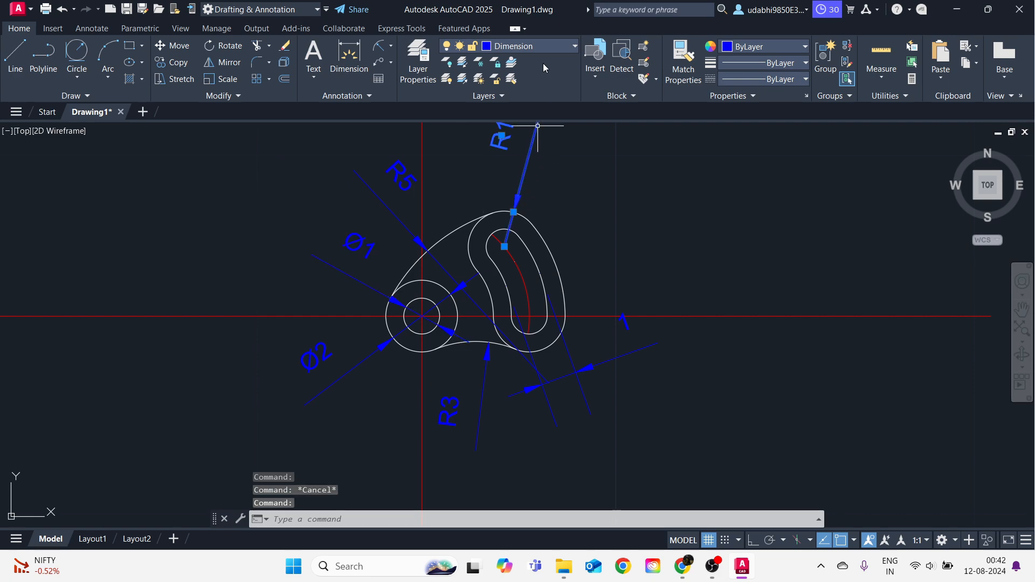
key("Escape")
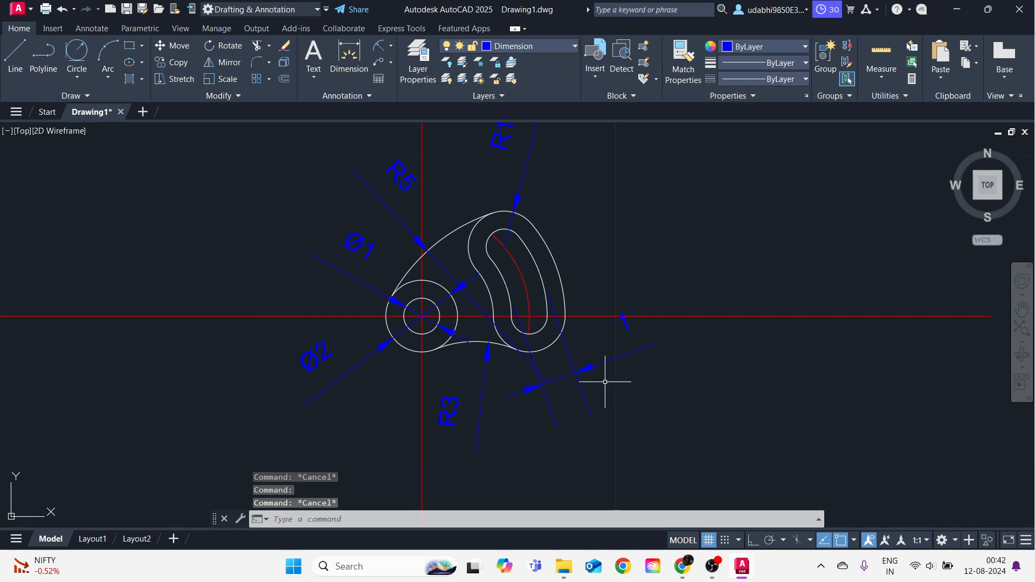
left_click(579, 372)
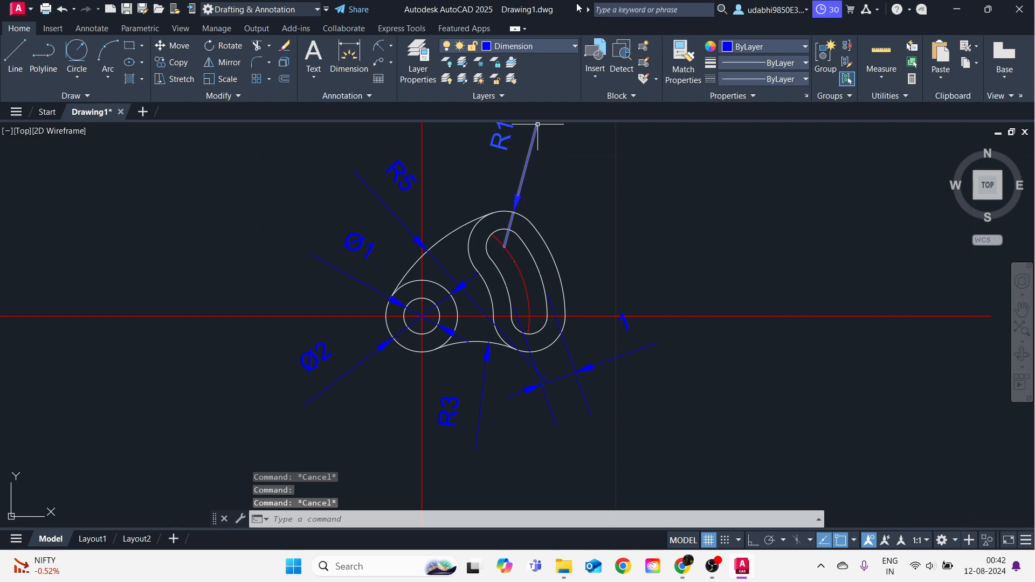
Make the Hidden layer current.
left_click(570, 47)
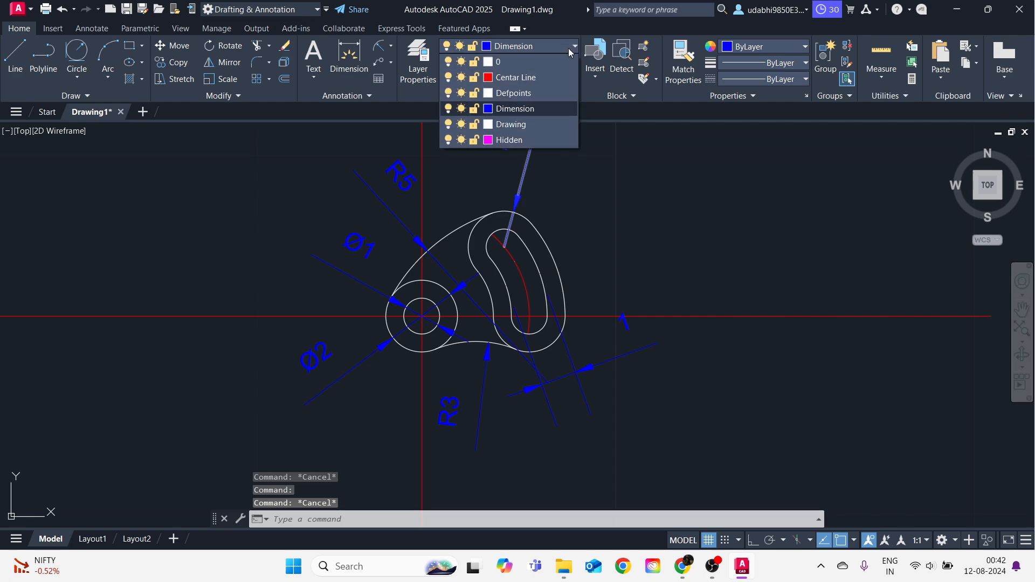
left_click(539, 139)
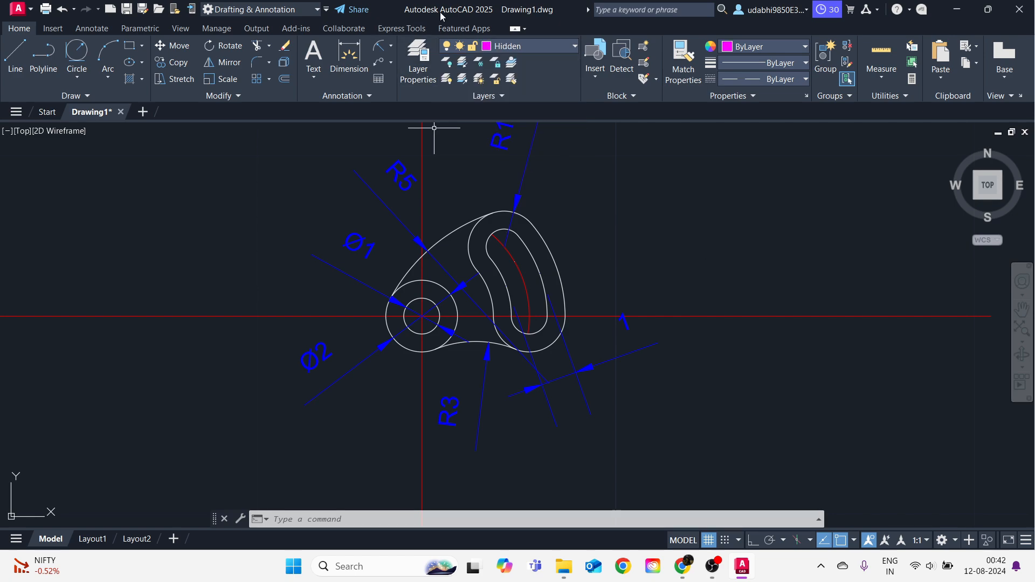
Draw a nearly horizontal test line on the Hidden layer in the empty area to the right of the part.
type("l")
key("Return")
left_click(653, 239)
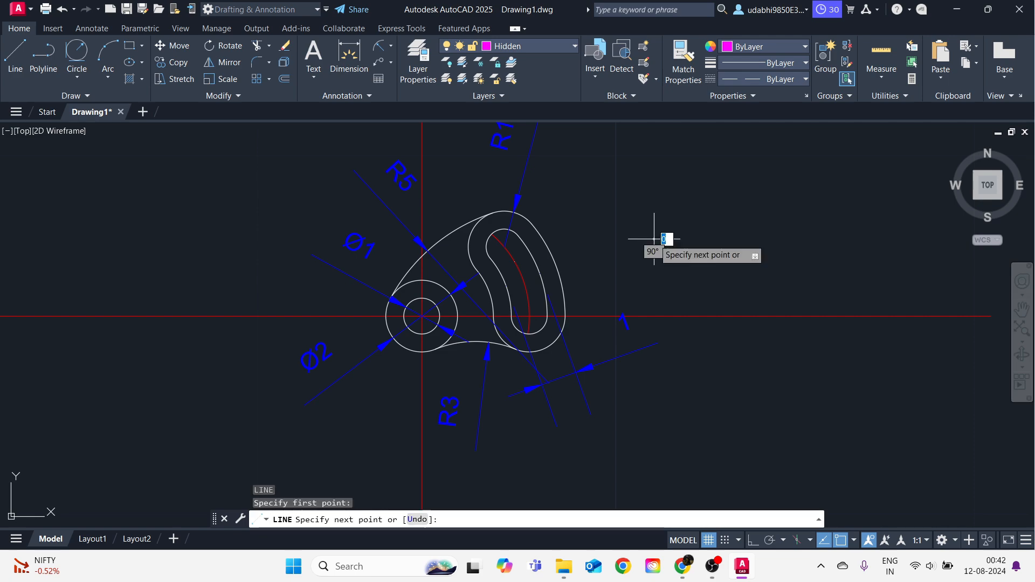
left_click(831, 237)
key("Escape")
Inspect the magenta test line's dash pattern up close and erase the line.
scroll(774, 248, "up", 6)
scroll(585, 260, "up", 5)
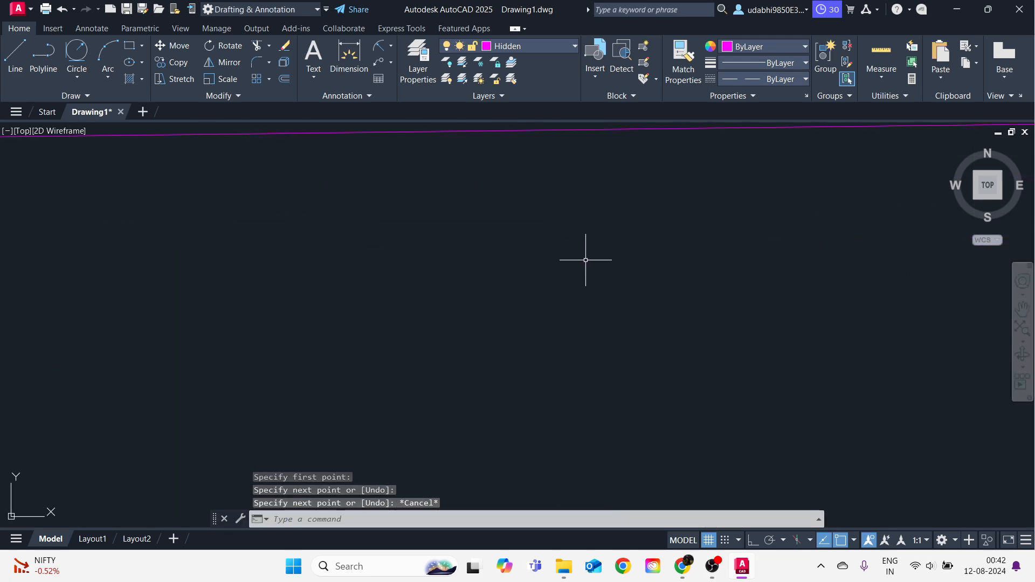
scroll(505, 231, "up", 3)
scroll(518, 359, "down", 8)
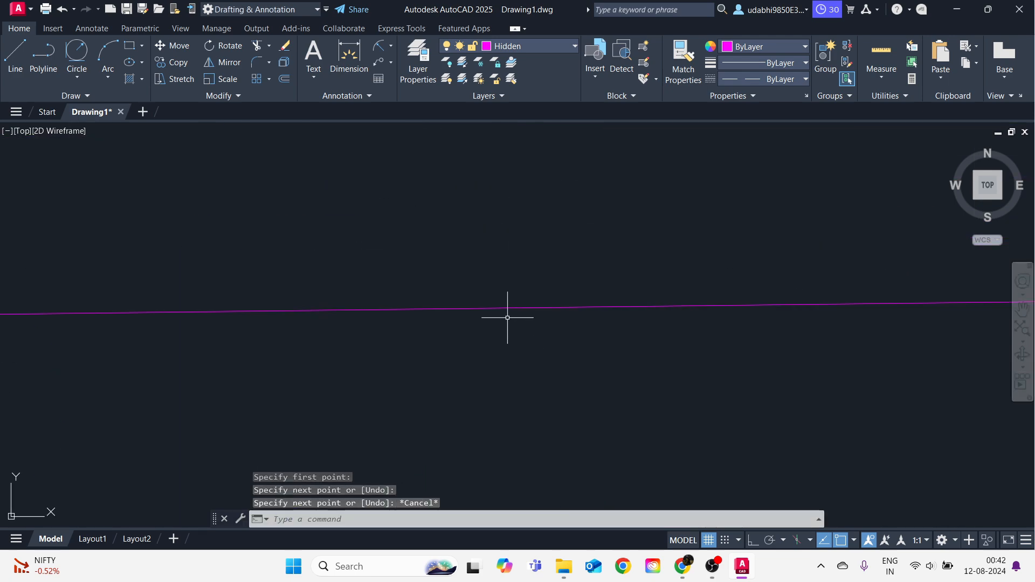
scroll(506, 316, "up", 5)
scroll(441, 248, "up", 8)
scroll(469, 339, "down", 8)
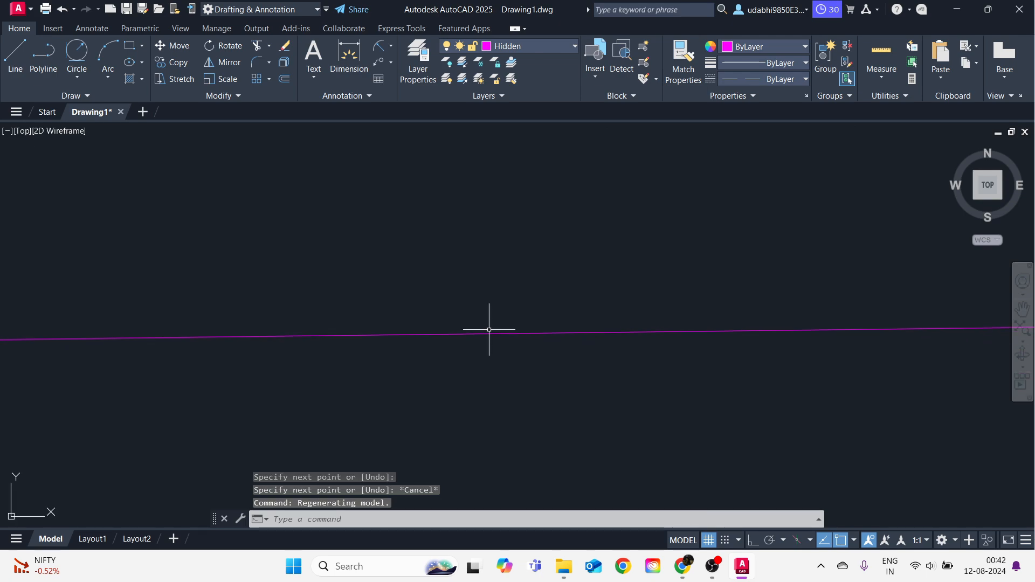
left_click(582, 369)
left_click(520, 306)
type("e")
key("Return")
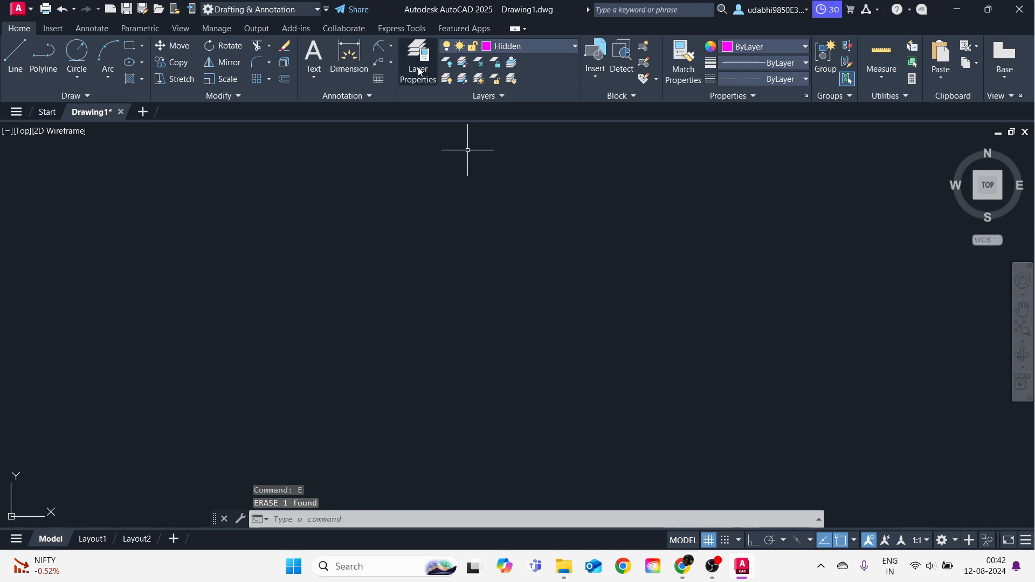
Check the linetype assigned to the Hidden layer in the layer properties.
left_click(421, 75)
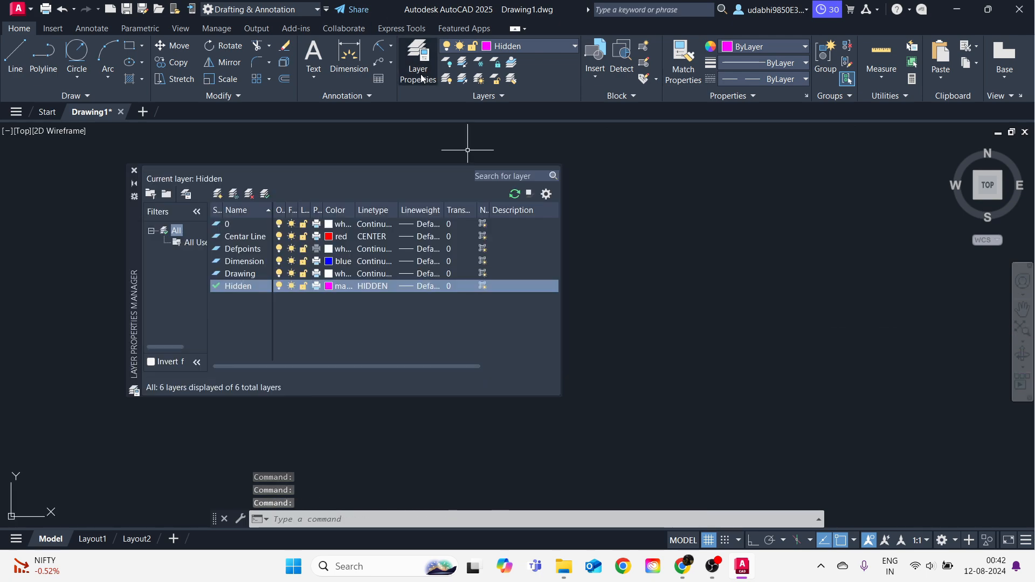
left_click(377, 289)
left_click(425, 369)
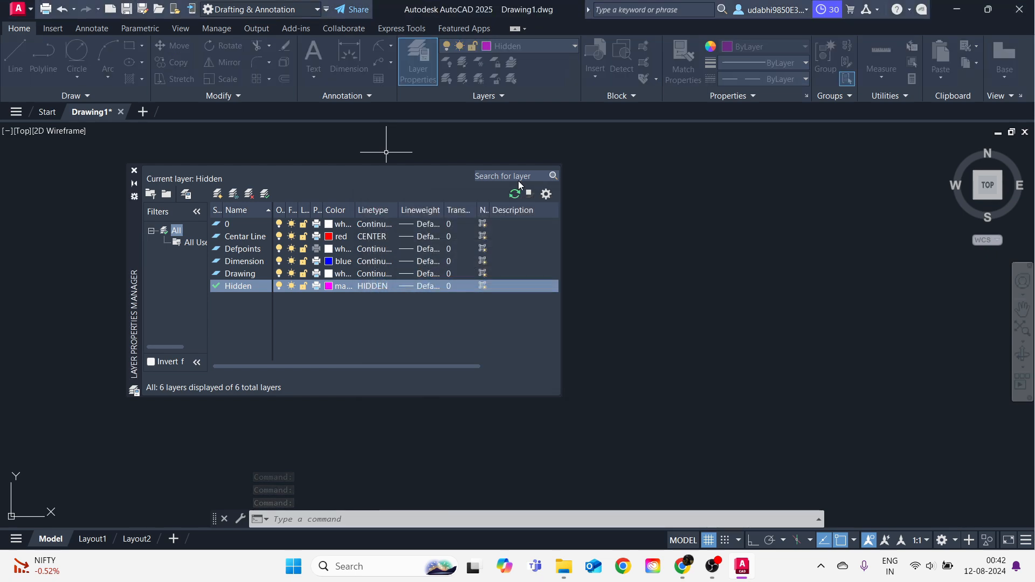
left_click(134, 170)
Draw a second, slightly sloping test line on the Hidden layer to the upper right of the part.
scroll(518, 269, "down", 5)
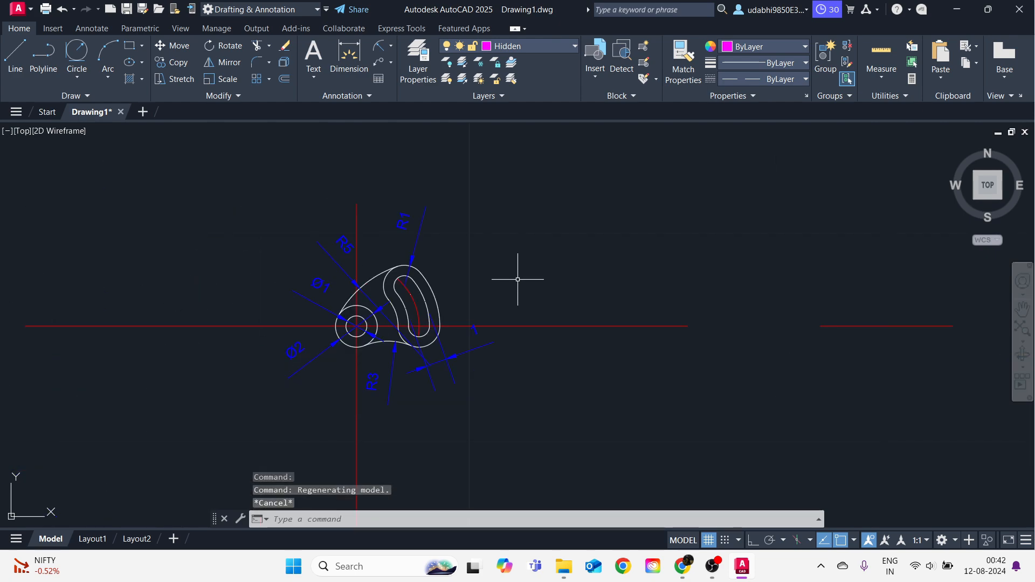
type("l")
key("Return")
left_click(526, 231)
left_click(658, 215)
key("Escape")
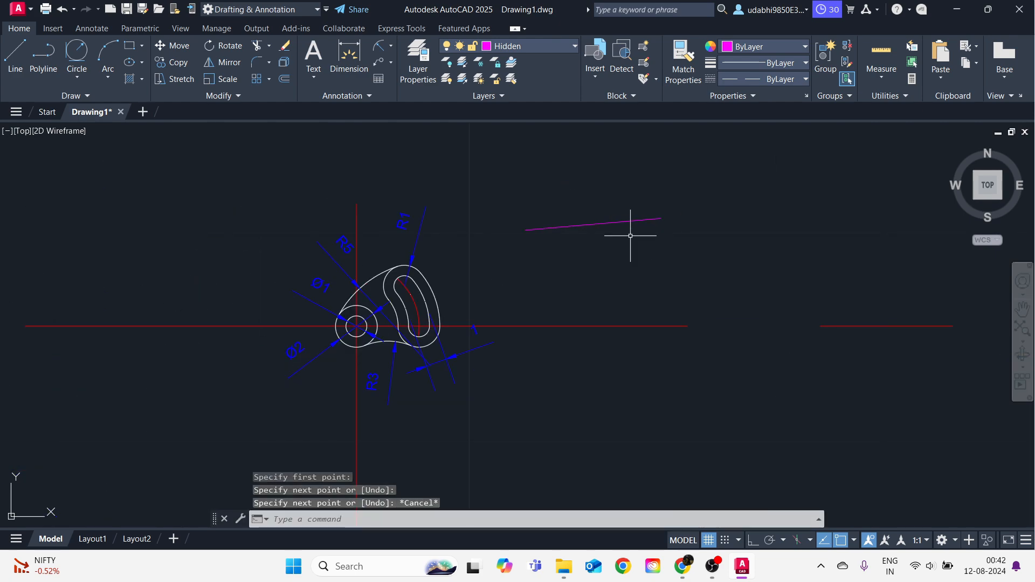
Inspect the second test line's dash pattern and erase the line.
scroll(581, 222, "up", 8)
scroll(556, 263, "up", 5)
scroll(487, 176, "up", 7)
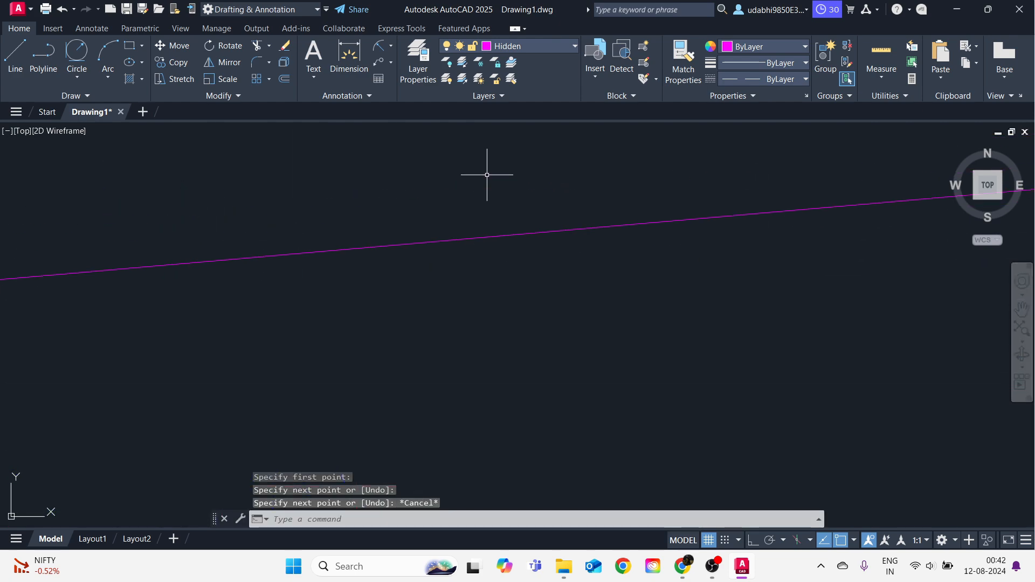
left_click(528, 274)
left_click(490, 215)
type("e")
key("Return")
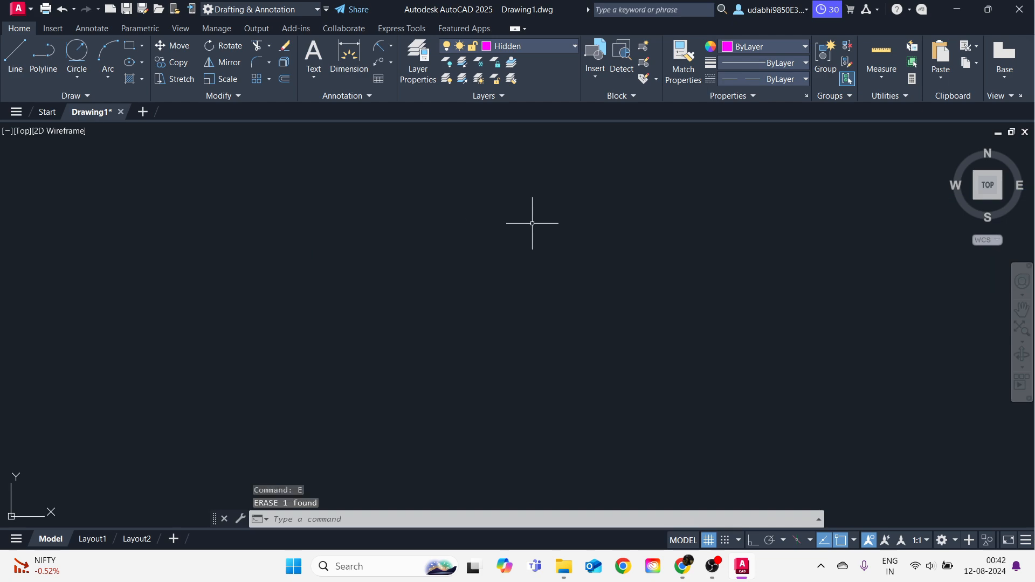
Set the current linetype for new objects to HIDDEN.
left_click(801, 82)
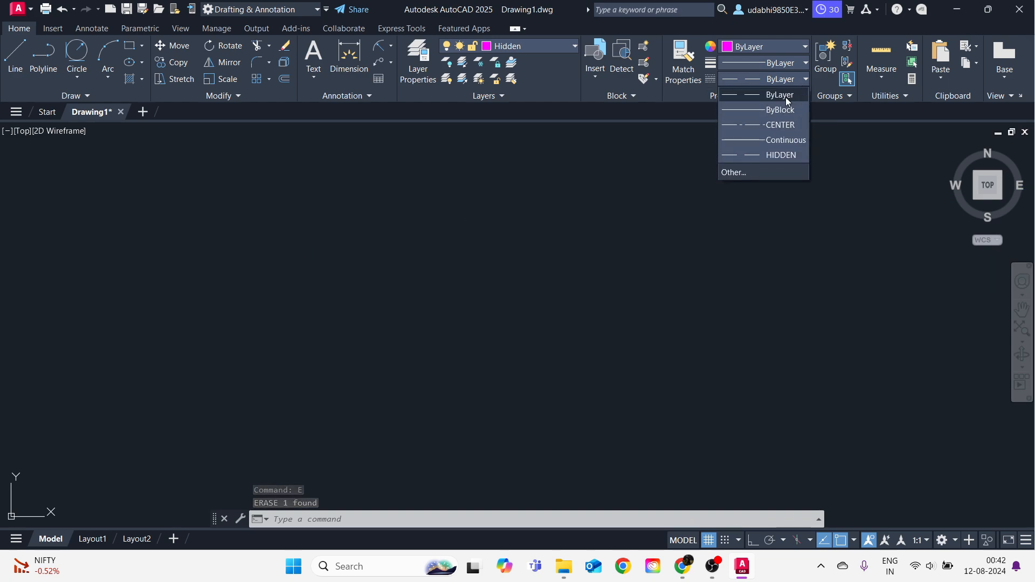
left_click(780, 157)
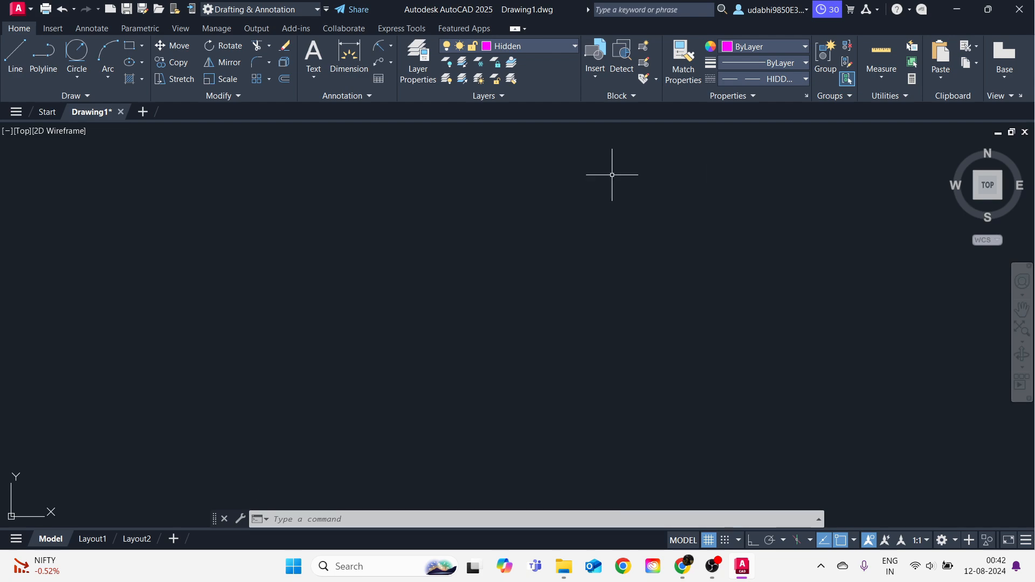
left_click(800, 80)
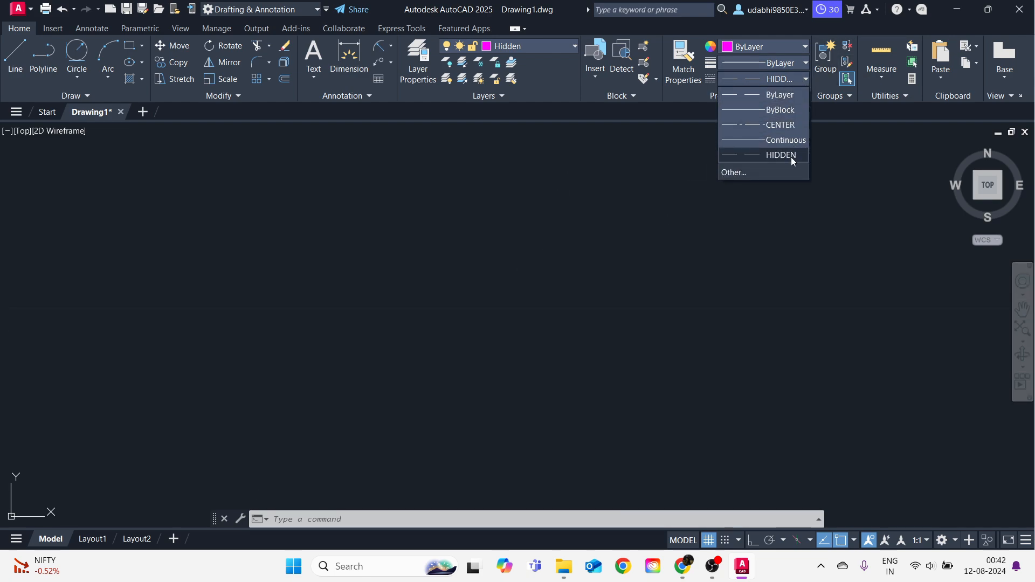
left_click(786, 155)
Draw a short, nearly horizontal test line on the Hidden layer to the upper right of the part.
scroll(687, 220, "down", 8)
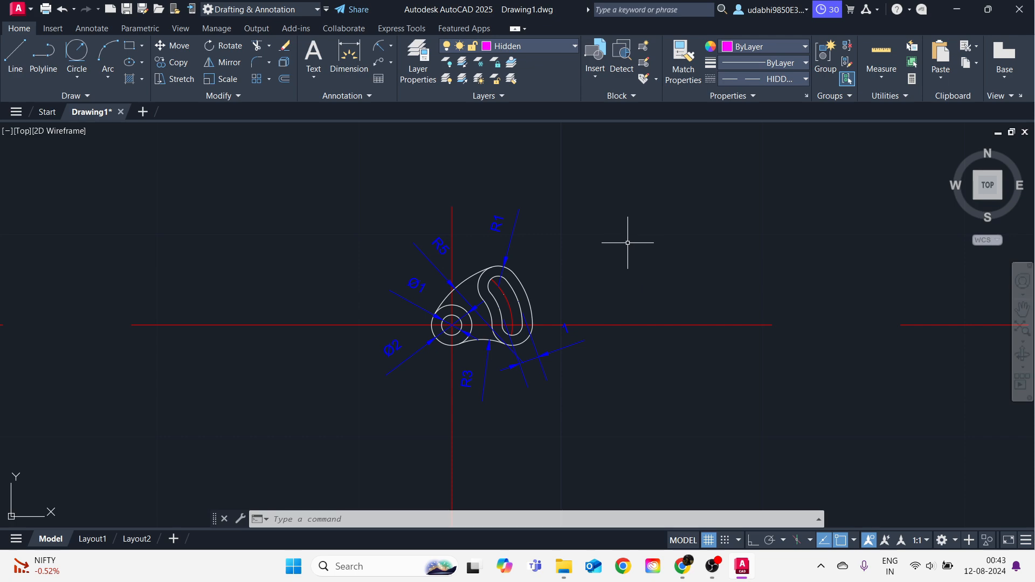
type("l")
key("Return")
left_click(632, 203)
left_click(781, 201)
key("Escape")
Examine the short magenta test line up close for its dash pattern.
scroll(701, 183, "up", 8)
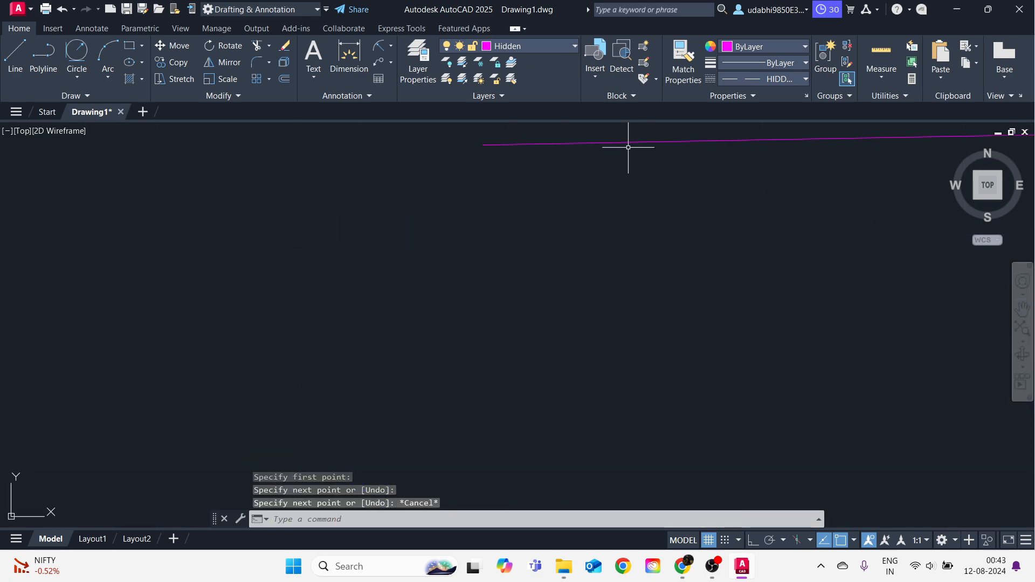
scroll(547, 151, "up", 3)
left_click(575, 254)
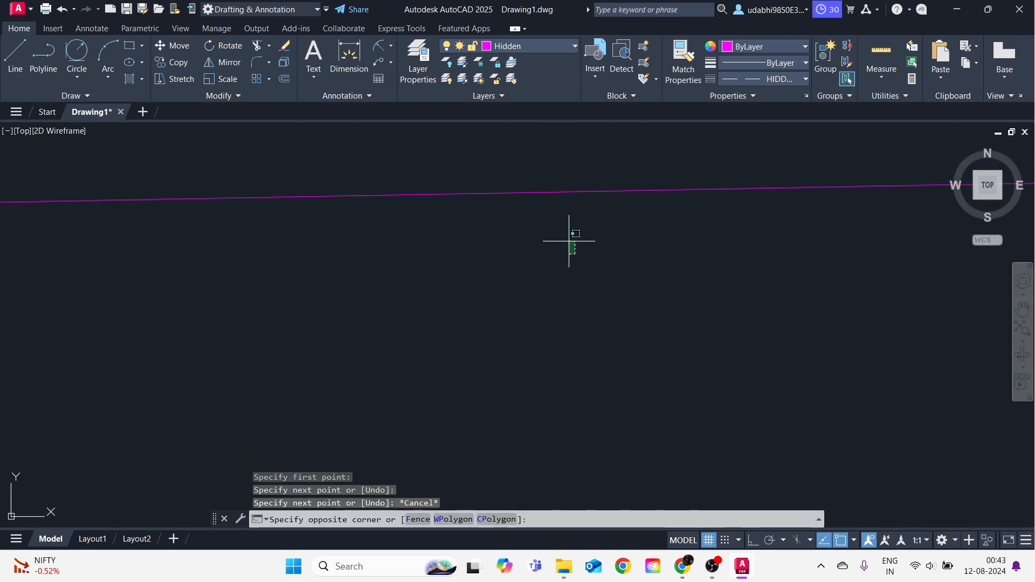
scroll(525, 180, "up", 3)
key("Escape")
scroll(521, 269, "down", 6)
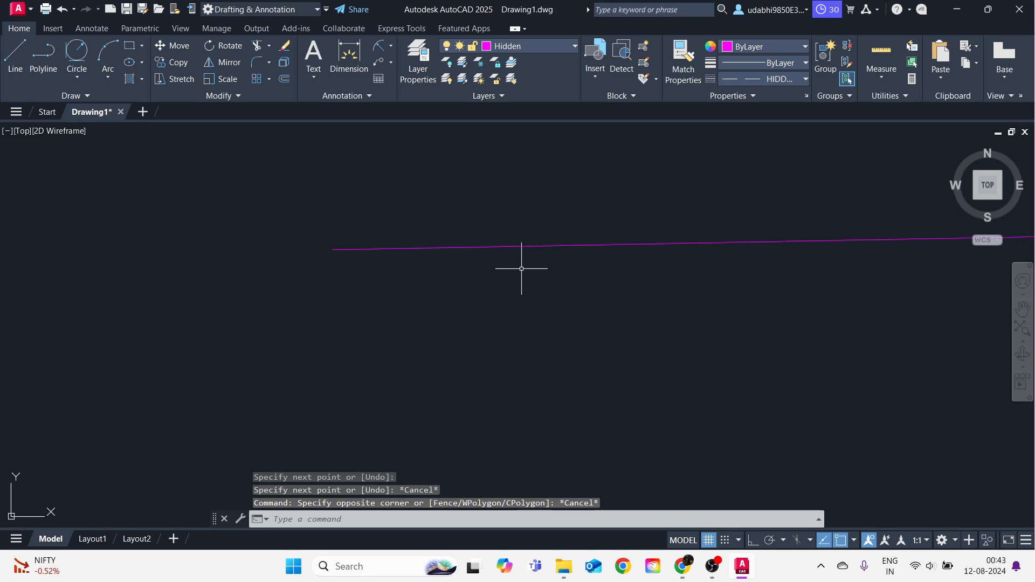
scroll(523, 286, "down", 4)
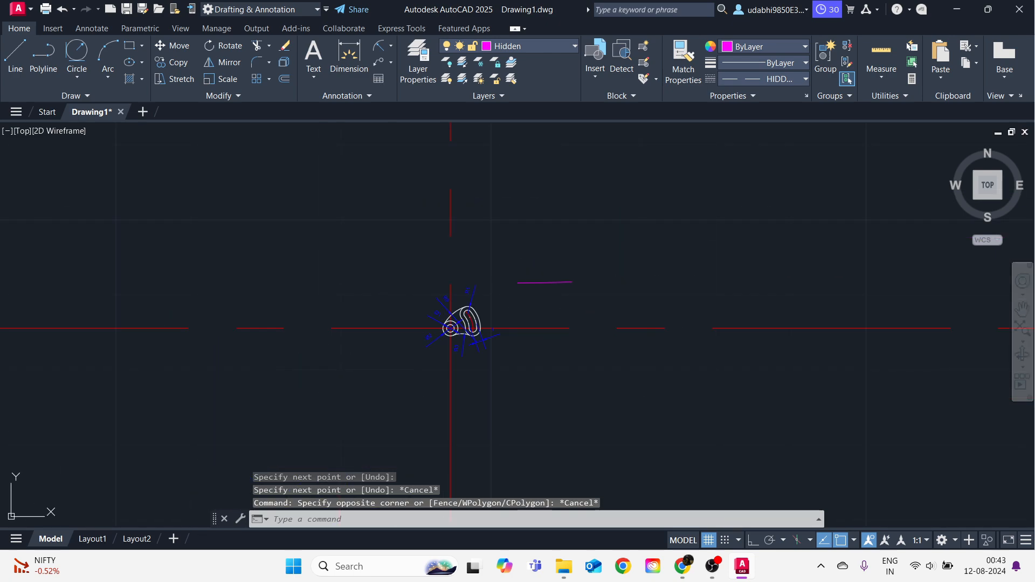
Draw a much longer, nearly horizontal test line on the Hidden layer above the short magenta one.
key("space")
left_click(502, 216)
left_click(897, 211)
key("Escape")
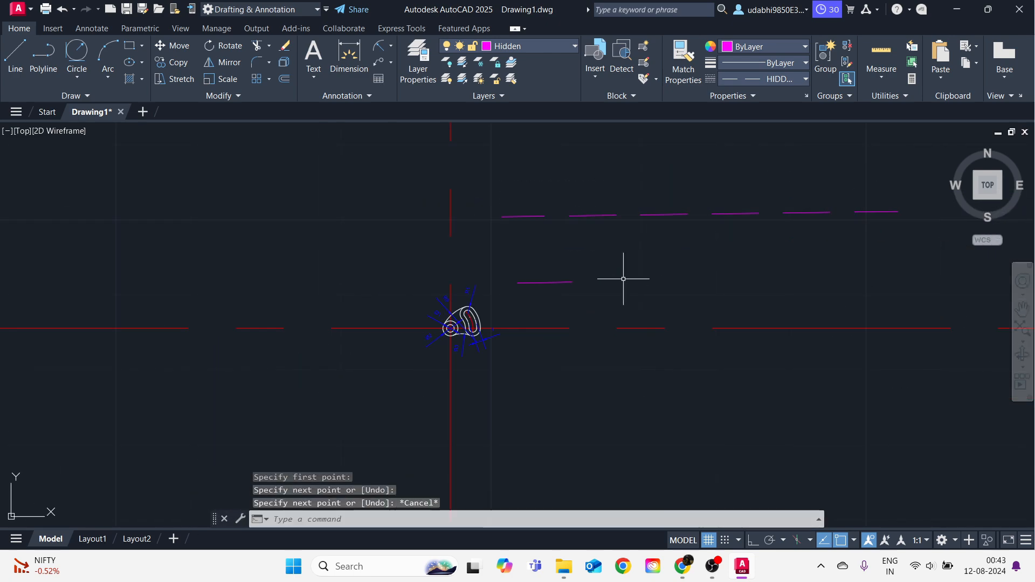
Erase the short magenta test line and the longer one above it.
scroll(562, 295, "up", 4)
left_click(582, 302)
left_click(529, 226)
type("e")
key("space")
scroll(627, 307, "down", 2)
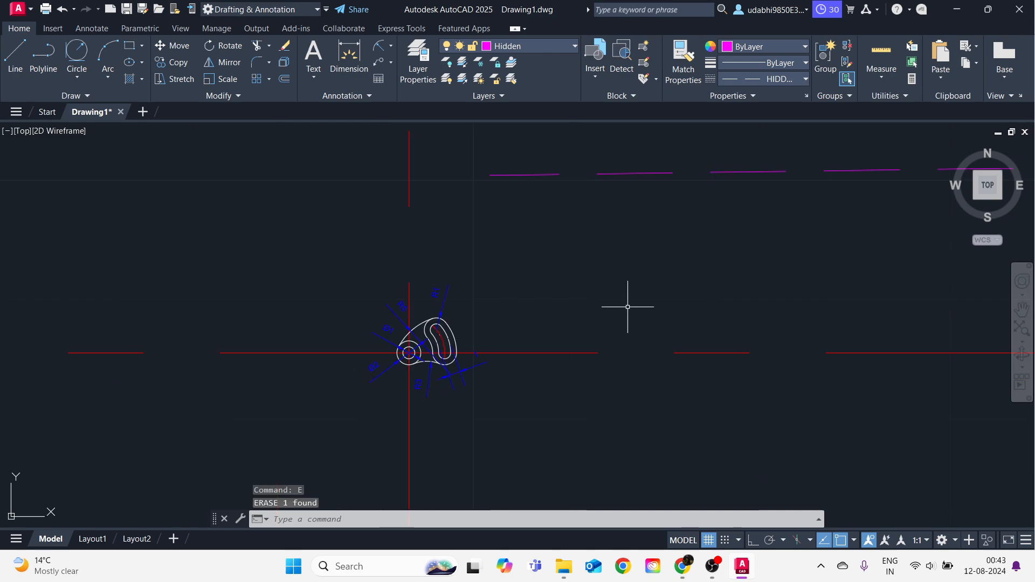
scroll(627, 307, "down", 3)
left_click(802, 299)
left_click(626, 244)
type("e")
key("space")
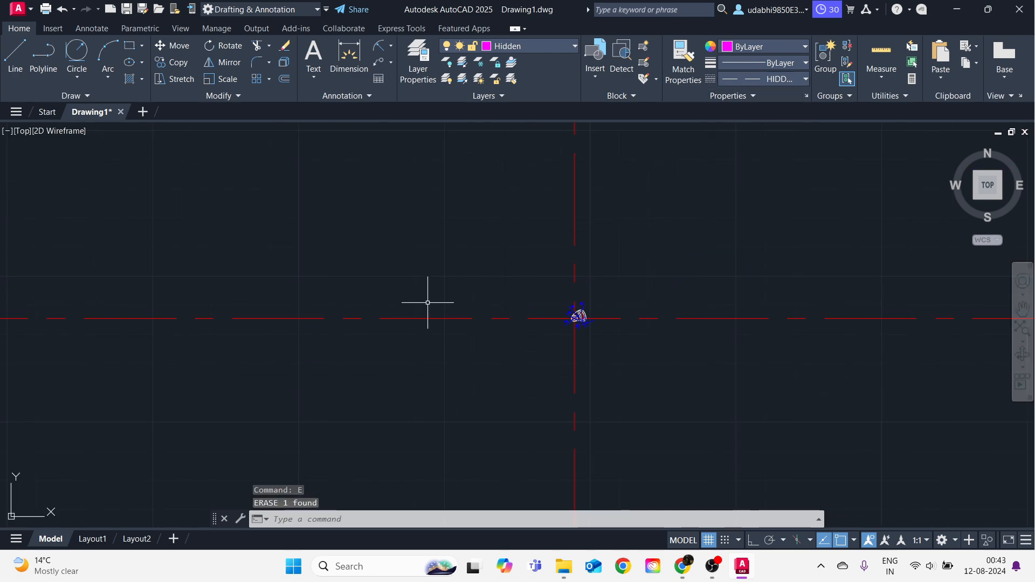
Draw a long, nearly horizontal test line on the Hidden layer, starting left of the part and passing above it.
type("l")
key("space")
scroll(351, 244, "up", 5)
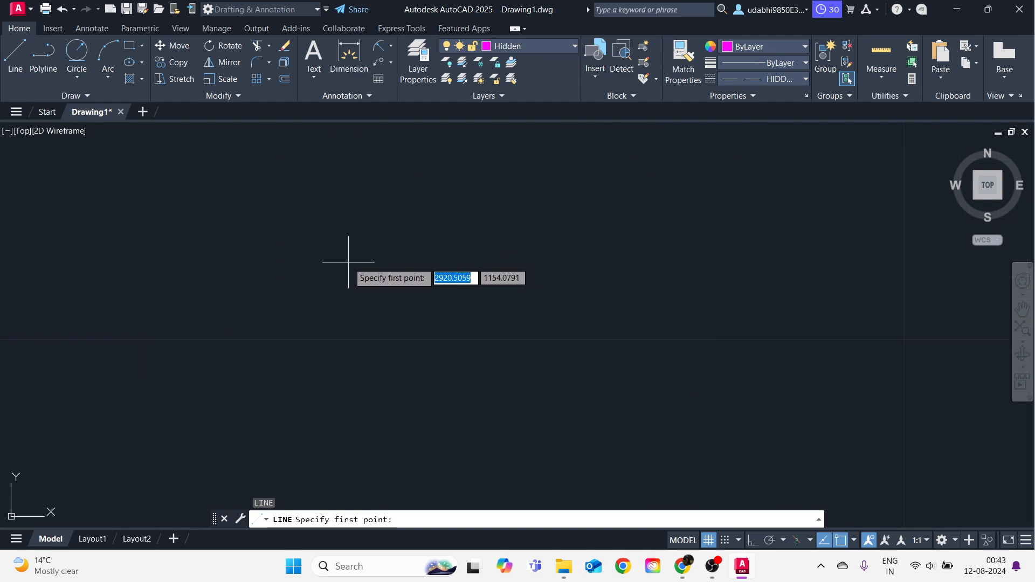
left_click(348, 262)
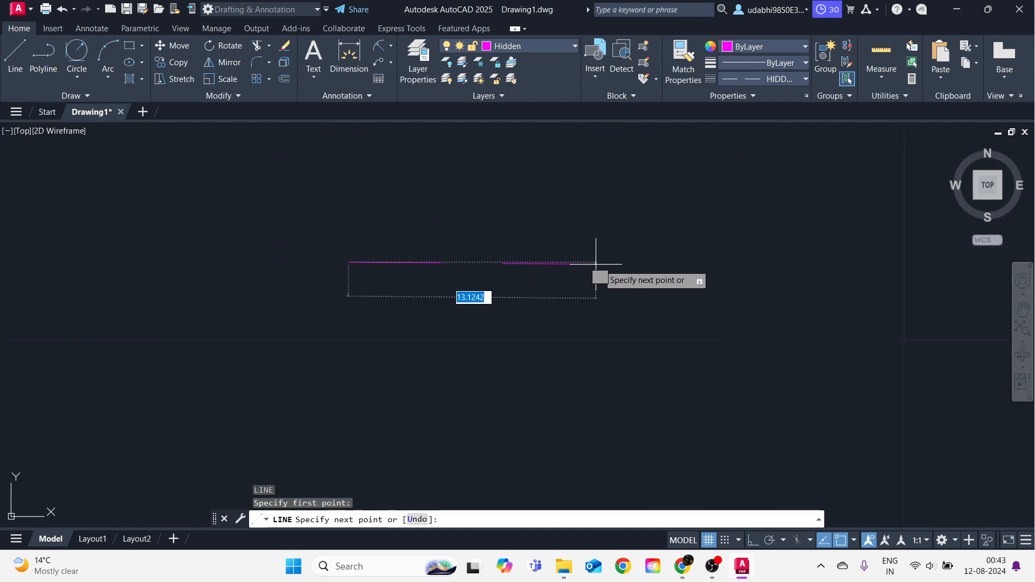
scroll(678, 263, "down", 5)
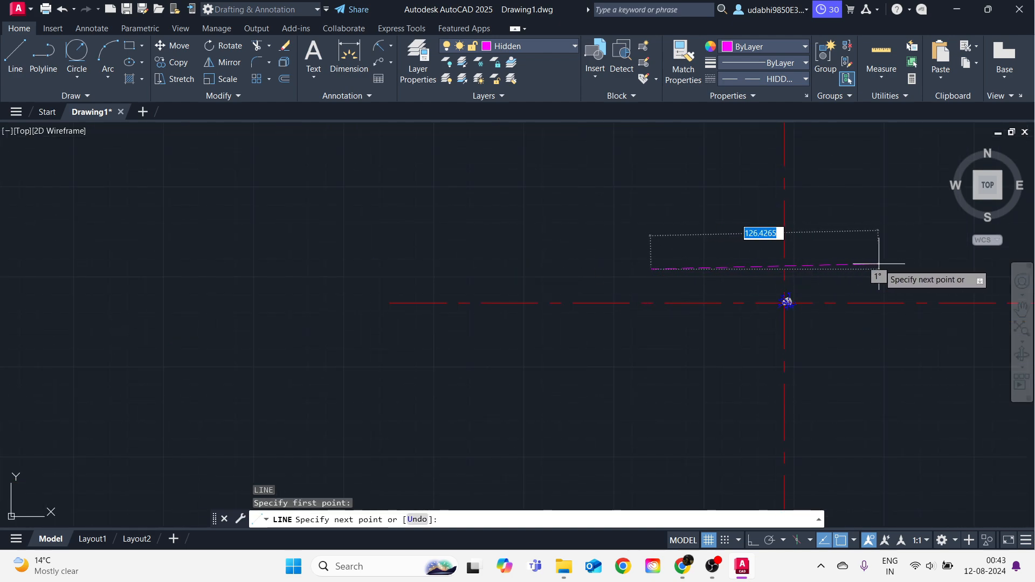
scroll(781, 273, "up", 8)
key("Escape")
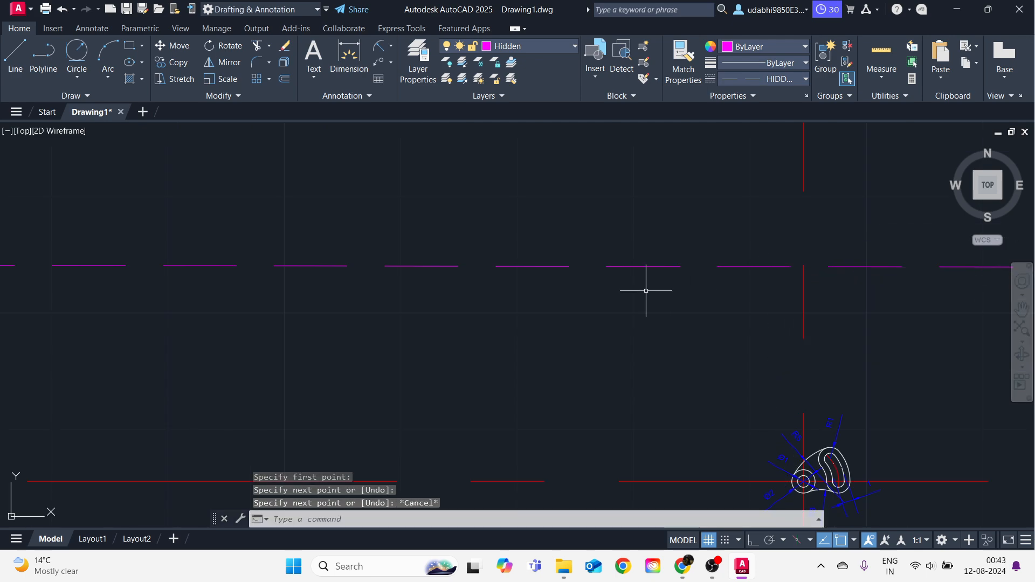
Erase the long magenta test line passing above the part.
left_click(591, 219)
type("e")
key("Return")
Examine the dimensioned part and its red center lines at different magnifications.
scroll(485, 225, "down", 8)
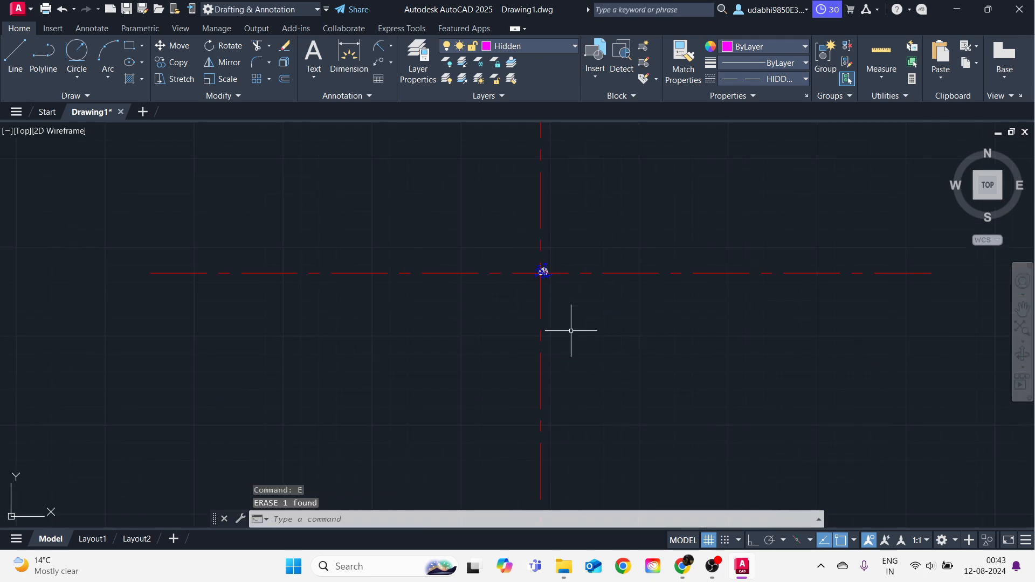
scroll(520, 243, "up", 5)
scroll(587, 366, "up", 3)
scroll(601, 384, "up", 4)
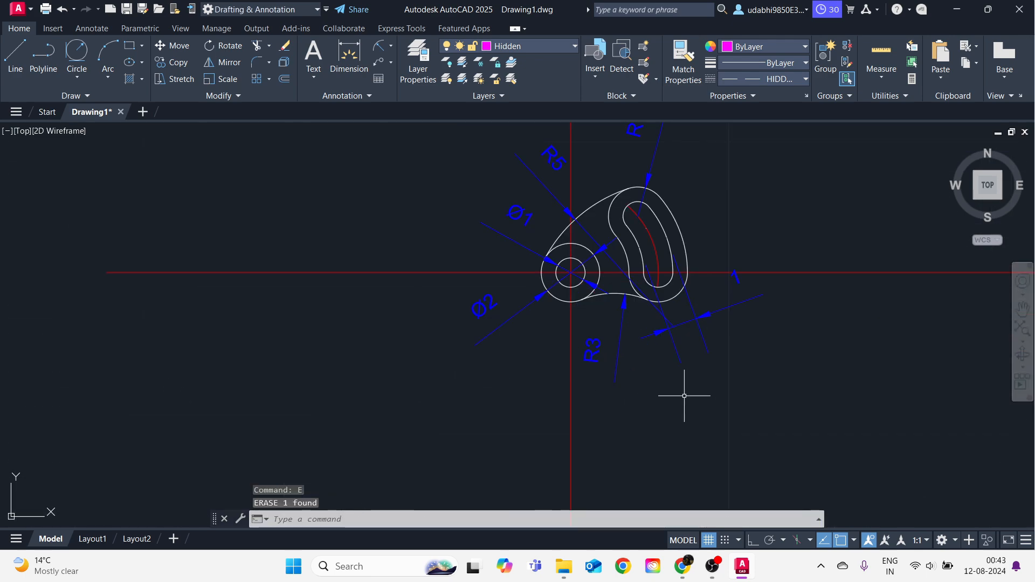
scroll(679, 399, "up", 2)
scroll(697, 266, "down", 4)
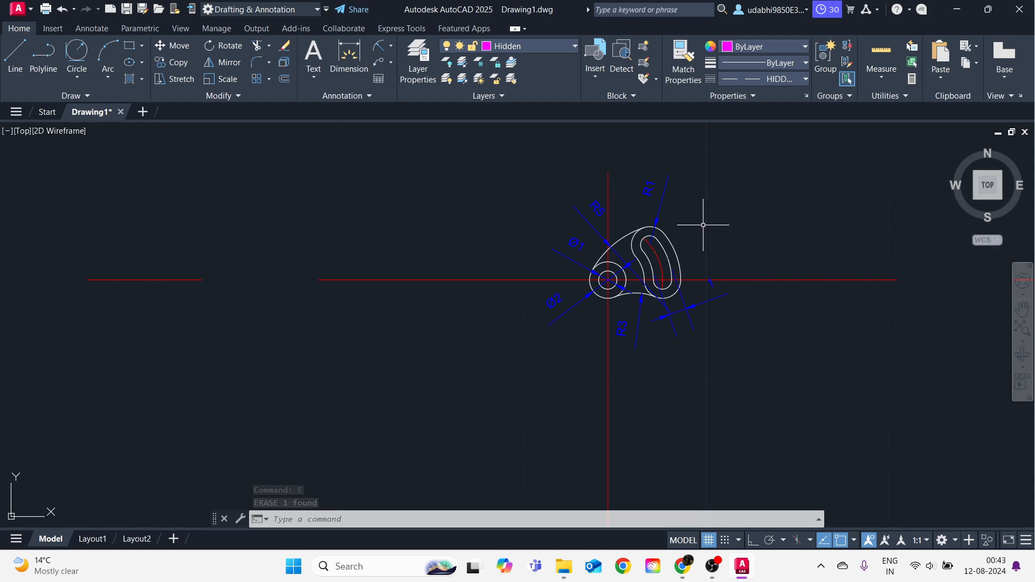
scroll(703, 225, "up", 2)
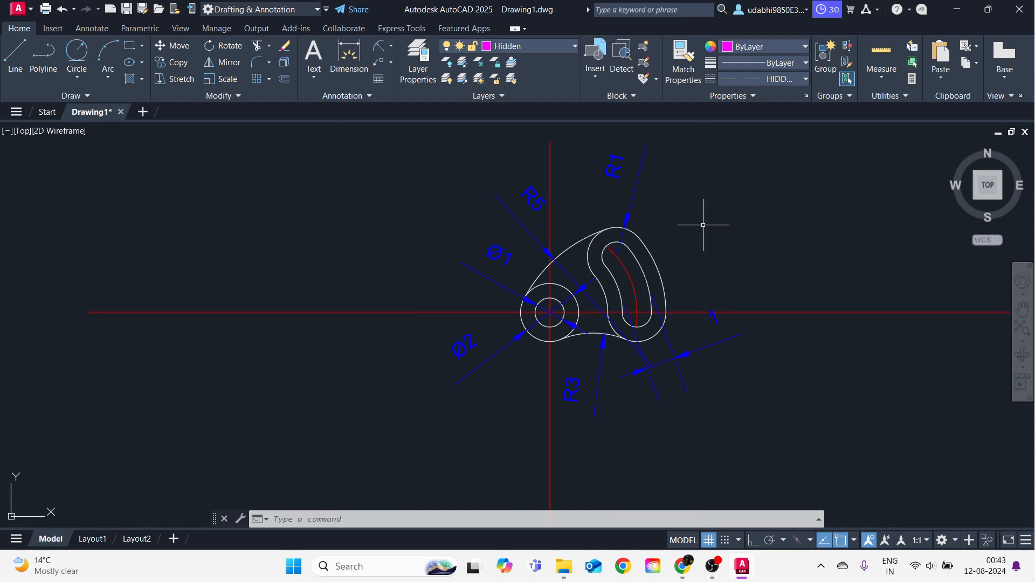
scroll(703, 225, "up", 2)
scroll(685, 230, "up", 2)
scroll(554, 317, "down", 2)
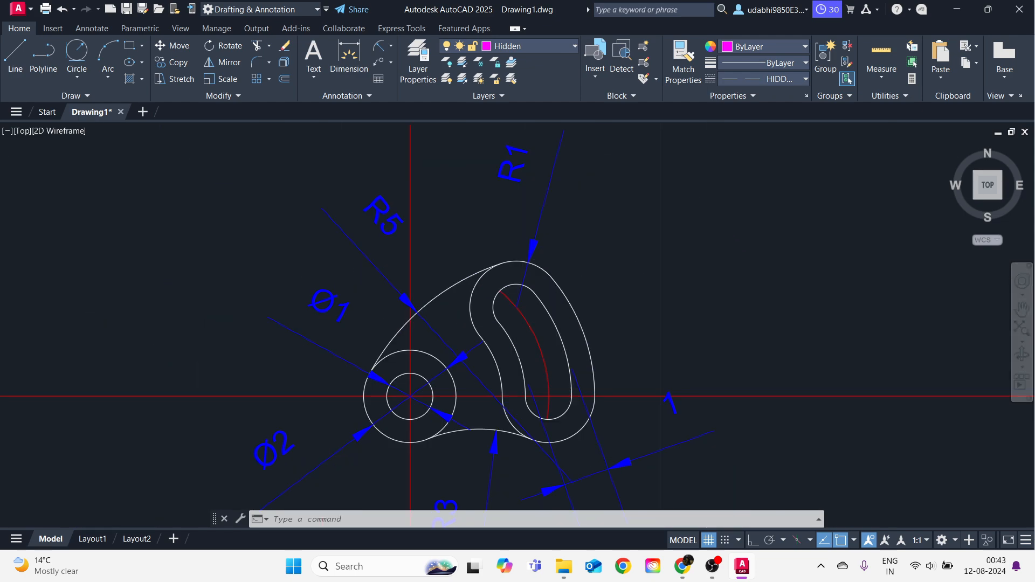
scroll(557, 308, "down", 2)
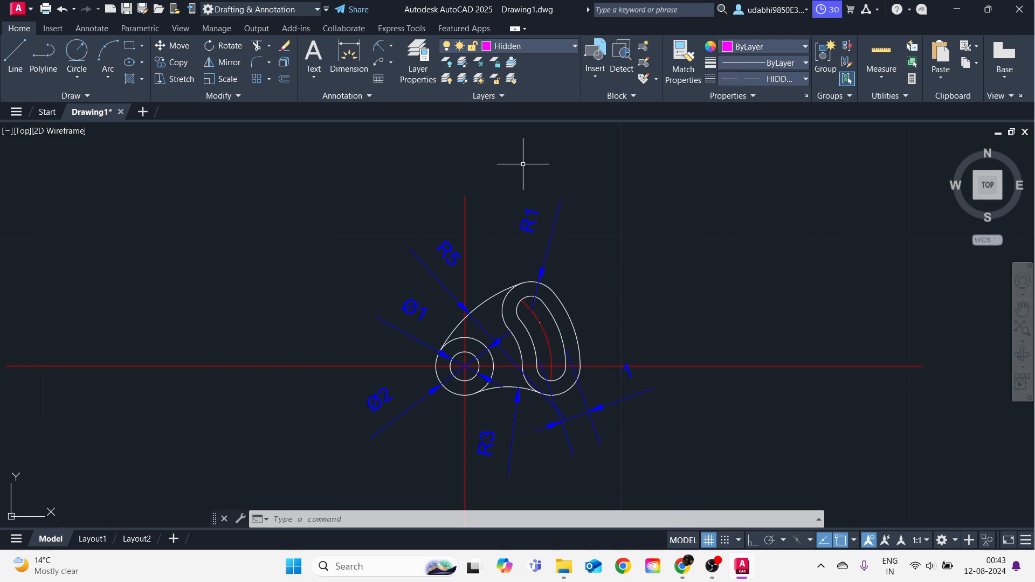
Make Drawing the current layer.
left_click(572, 47)
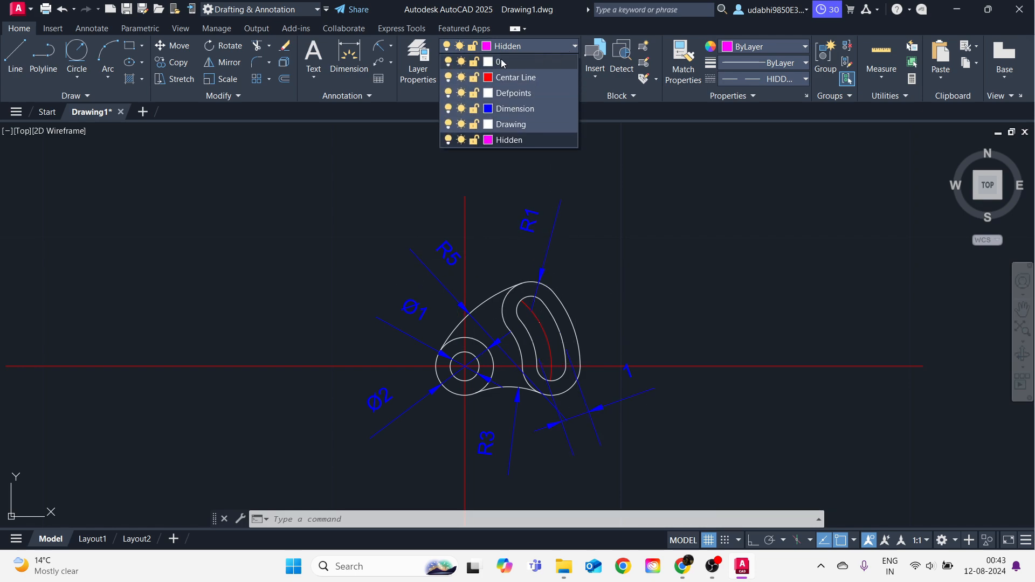
left_click(531, 125)
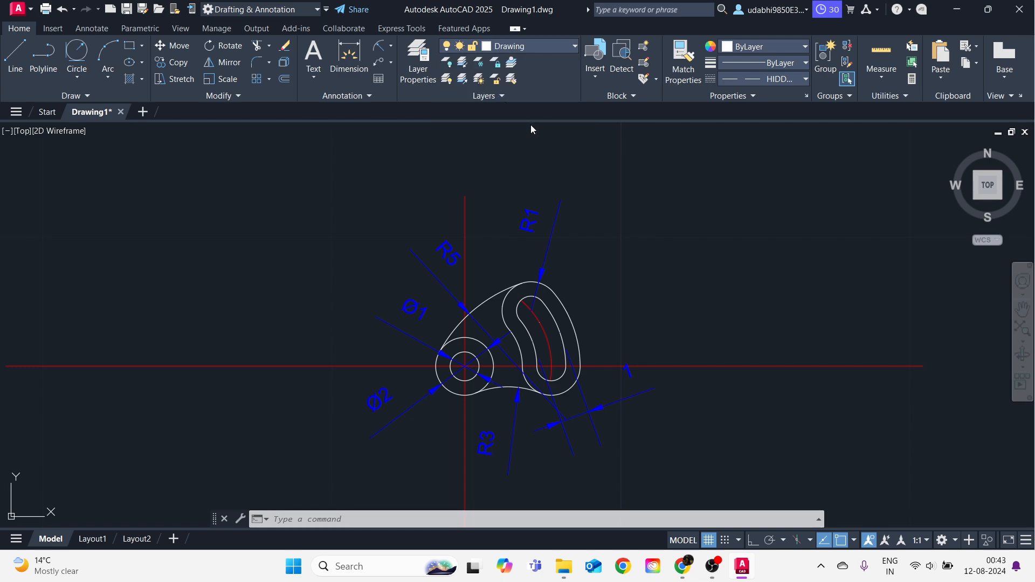
left_click(567, 46)
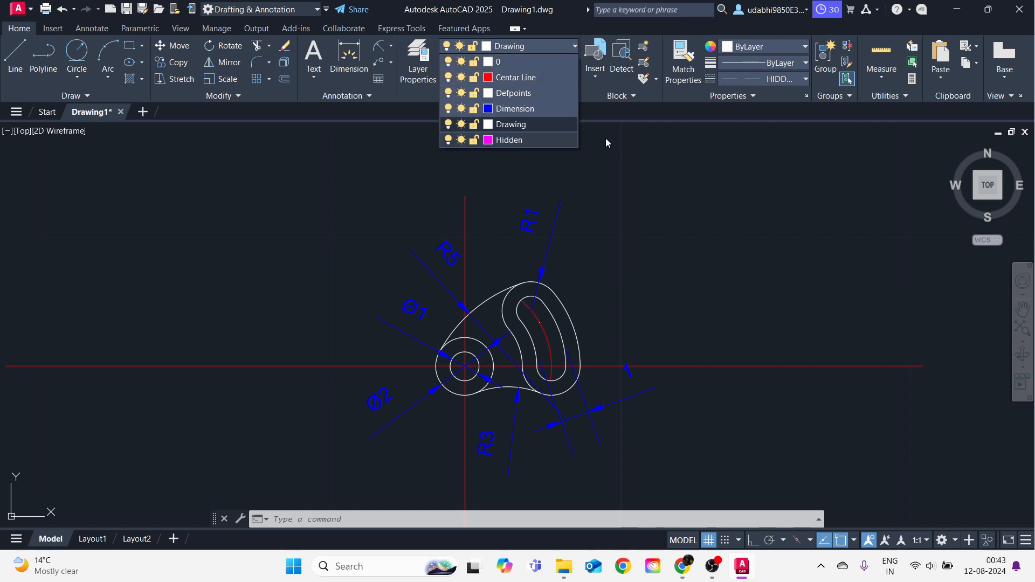
left_click(537, 125)
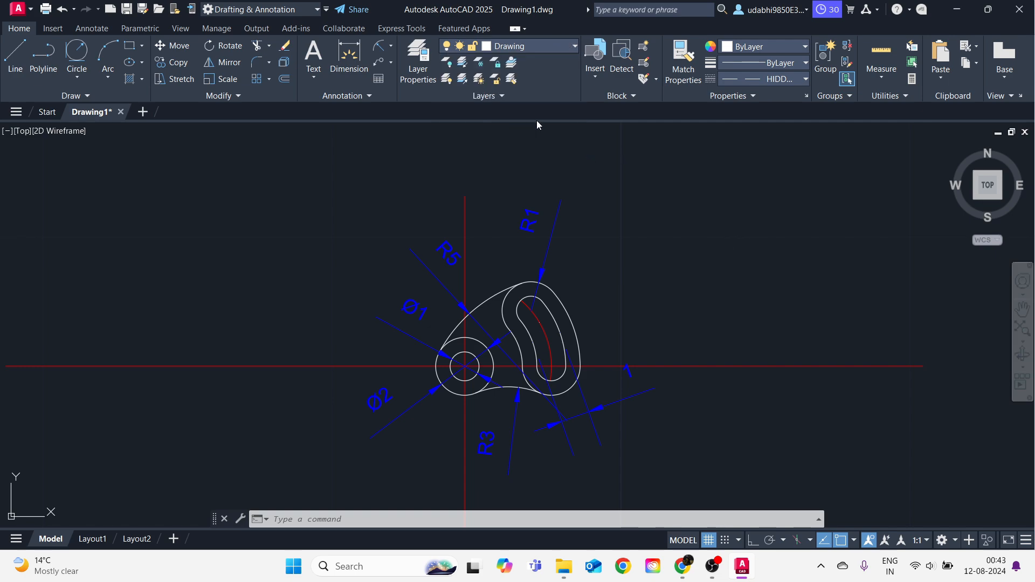
Make Centar Line the current layer and draw a two-segment horizontal test line to the upper right of the part.
left_click(539, 47)
left_click(533, 79)
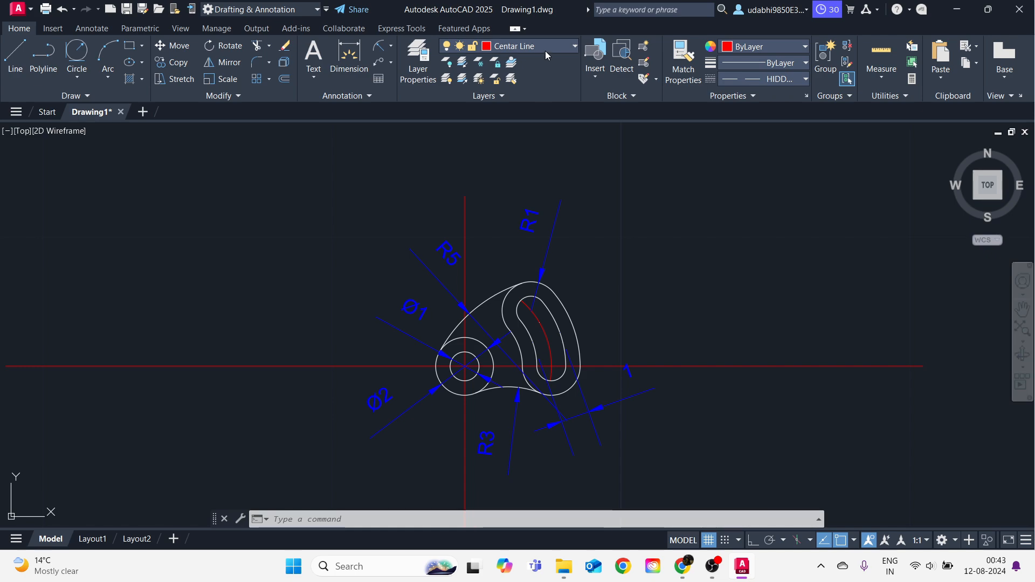
type("l")
key("Return")
left_click(696, 231)
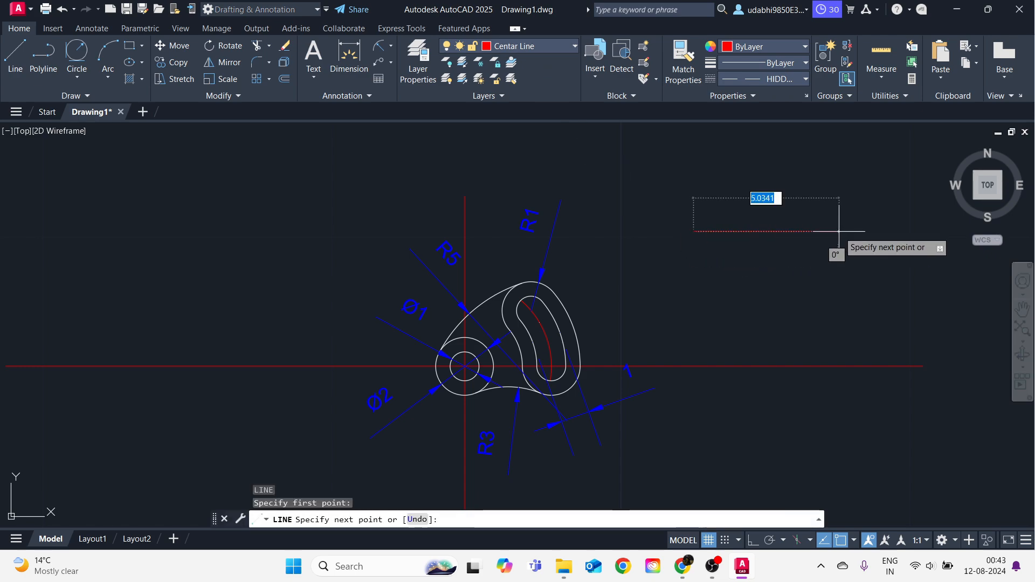
left_click(849, 231)
scroll(793, 237, "up", 4)
scroll(540, 311, "down", 5)
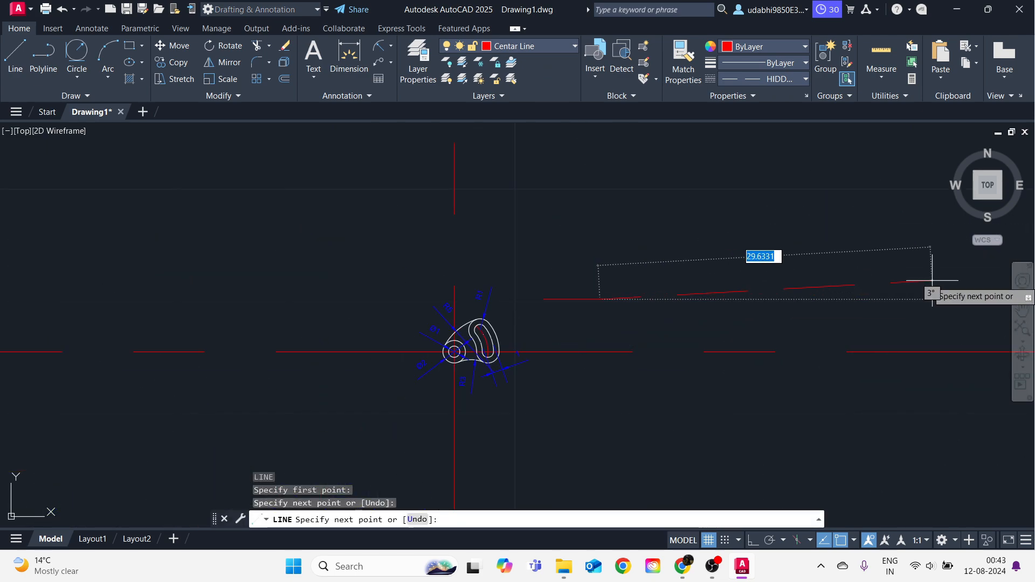
left_click(967, 299)
key("Escape")
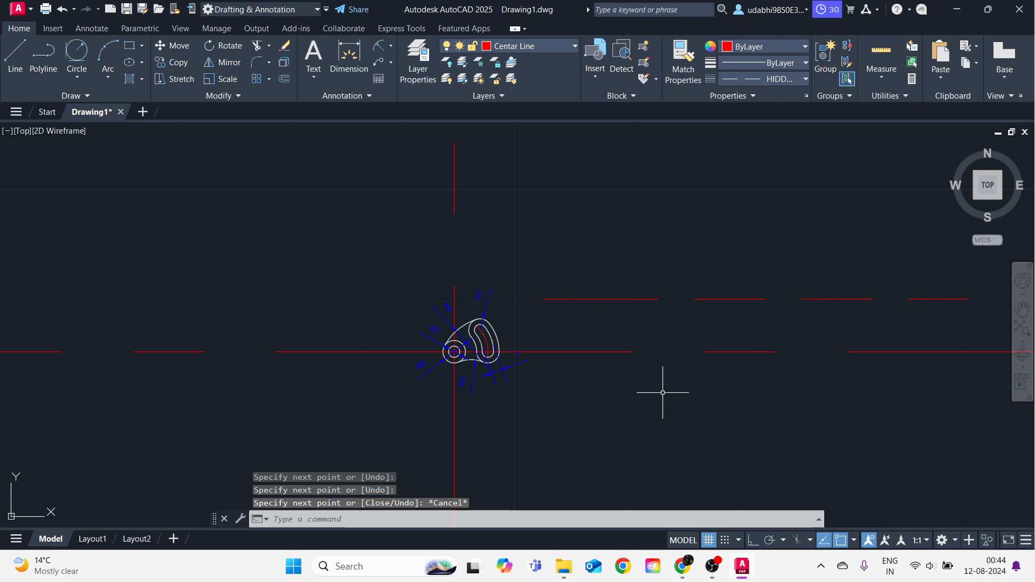
Set the current linetype to ByLayer and erase the longer segment of the red test line.
left_click(800, 82)
left_click(789, 96)
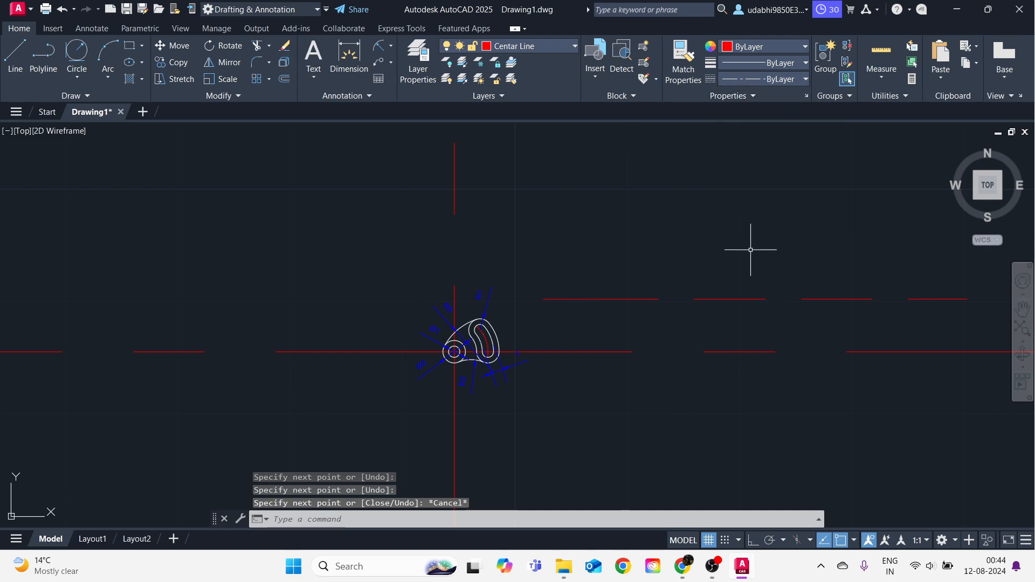
left_click(725, 329)
left_click(704, 275)
type("e")
key("Return")
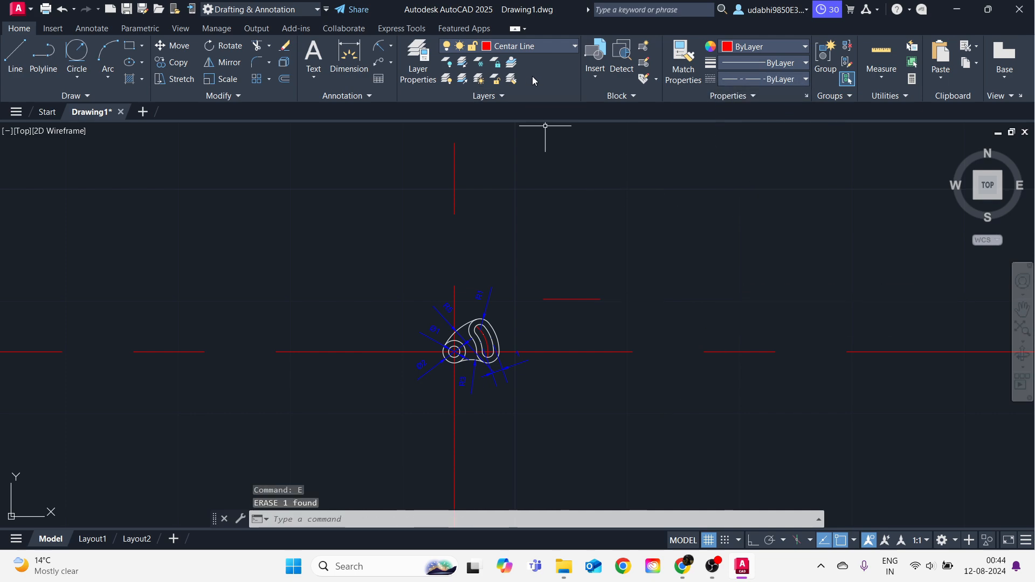
Draw a horizontal test line on the Centar Line layer above the remaining segment, continued by a long upward-sloping segment.
type("l")
key("Return")
left_click(574, 219)
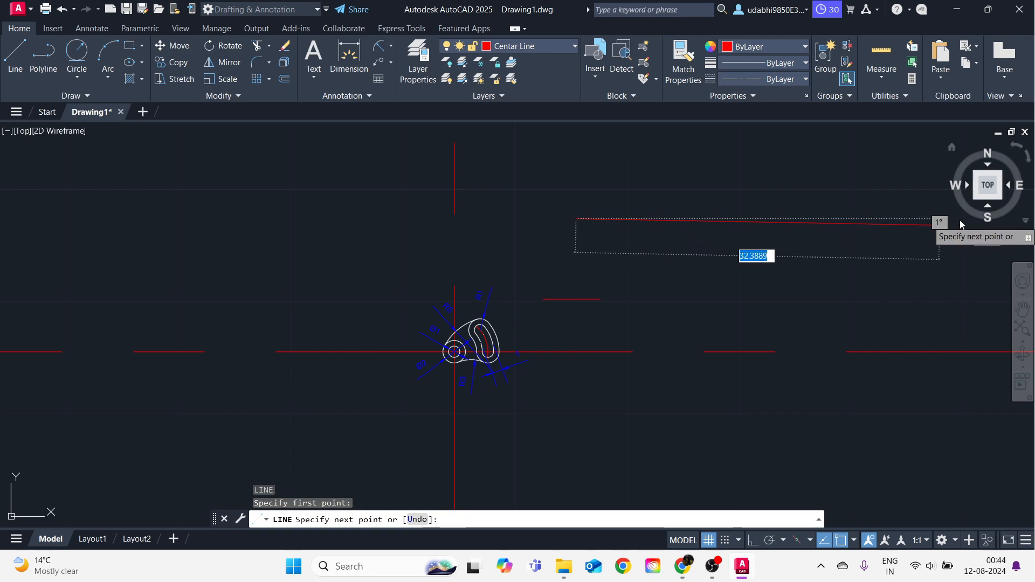
left_click(933, 217)
scroll(558, 309, "down", 8)
scroll(560, 306, "down", 4)
left_click(847, 259)
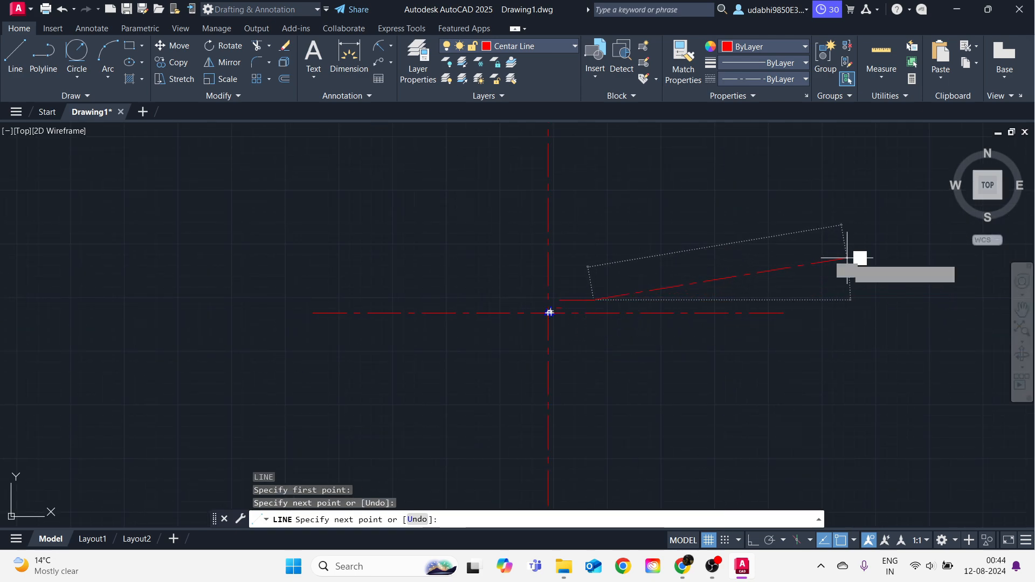
key("Escape")
Erase the sloping red test segment and the horizontal segment it starts from.
left_click(783, 294)
left_click(731, 226)
type("e")
key("Return")
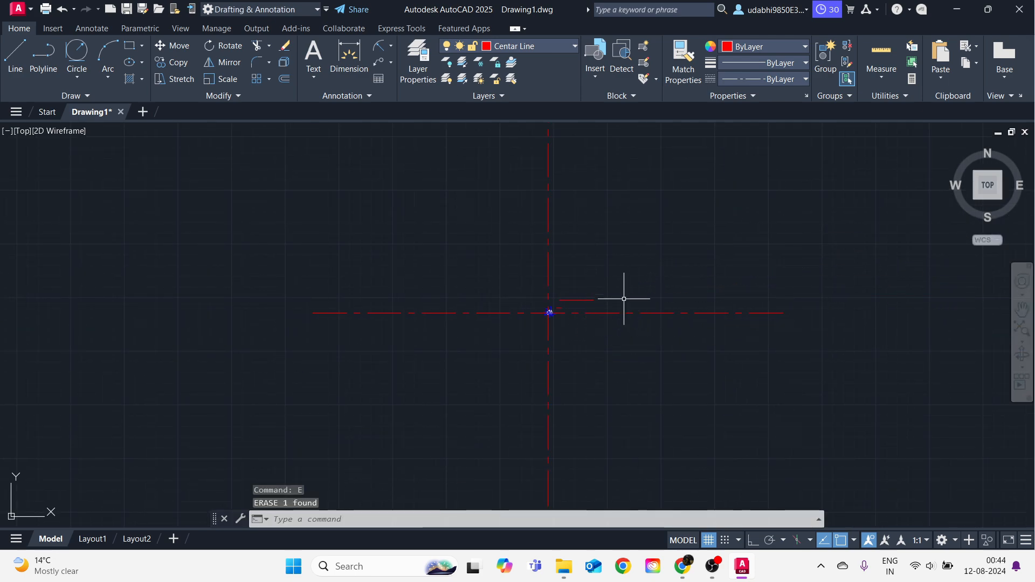
left_click(613, 297)
left_click(583, 292)
type("e")
key("Return")
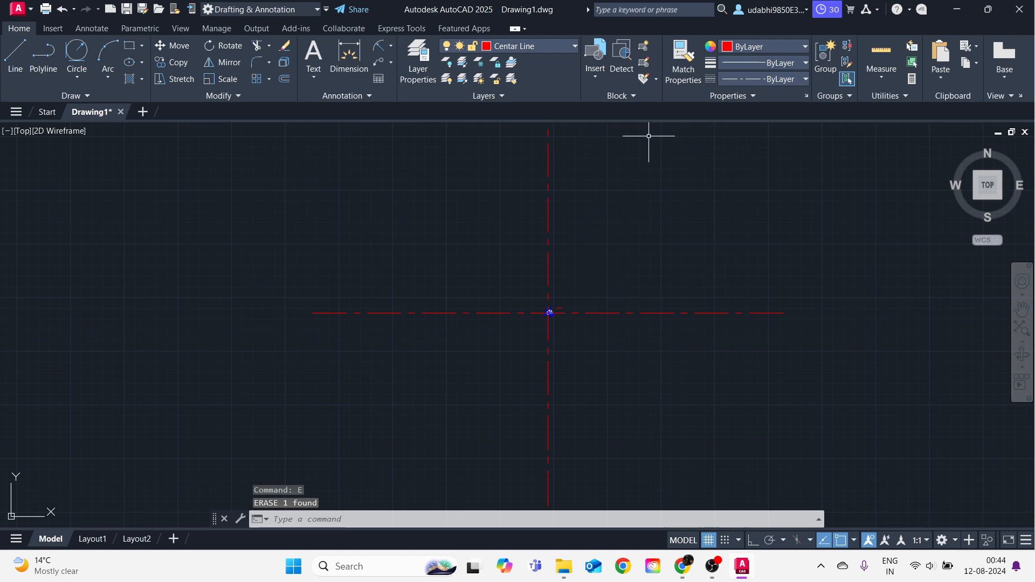
Erase the remaining horizontal red test line to the upper right of the part.
scroll(577, 346, "up", 2)
scroll(537, 262, "up", 9)
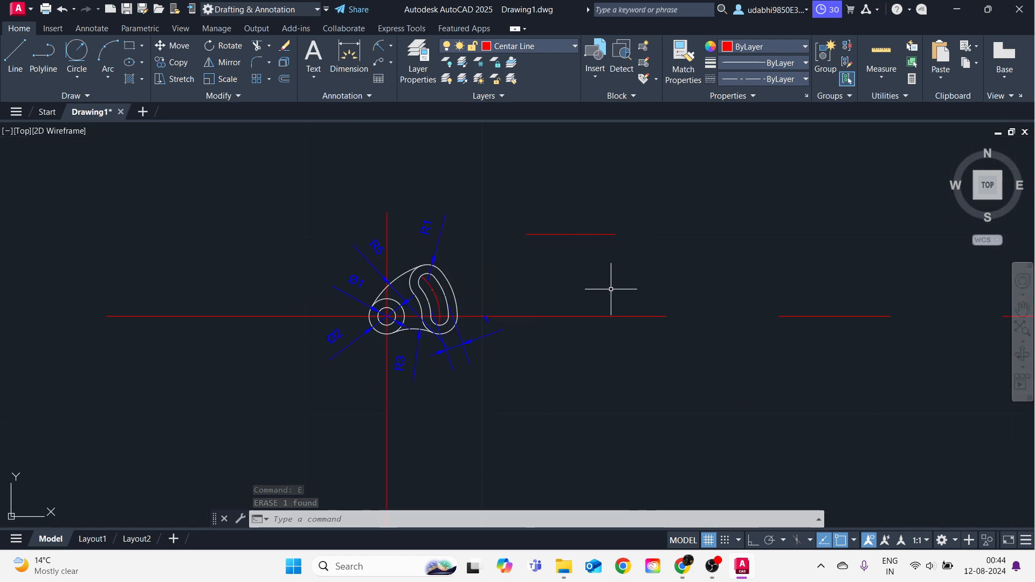
left_click(615, 282)
left_click(552, 207)
key("Delete")
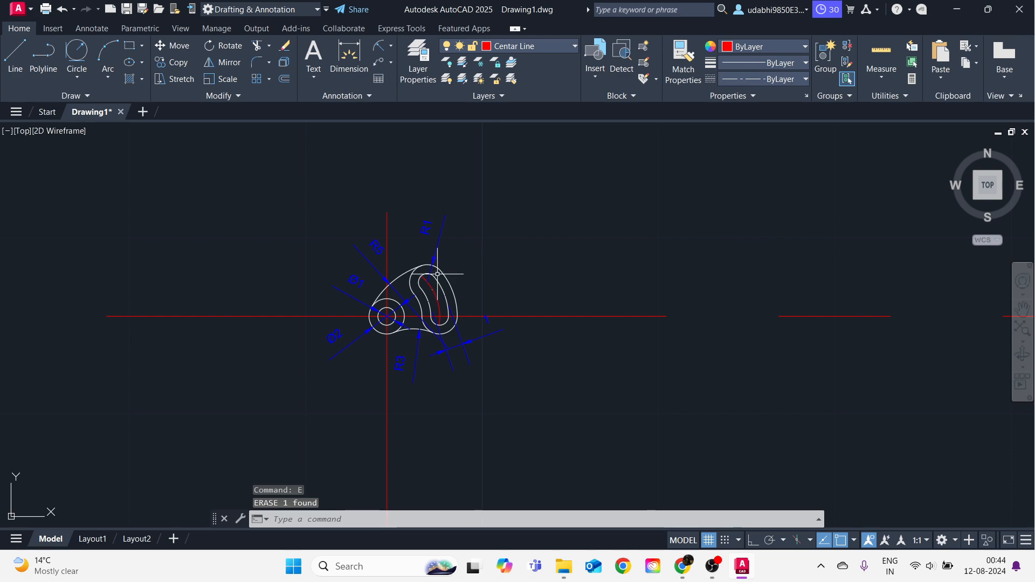
Assign the part's upper-left outer arc to the Drawing layer and make Drawing the current layer.
scroll(340, 265, "up", 2)
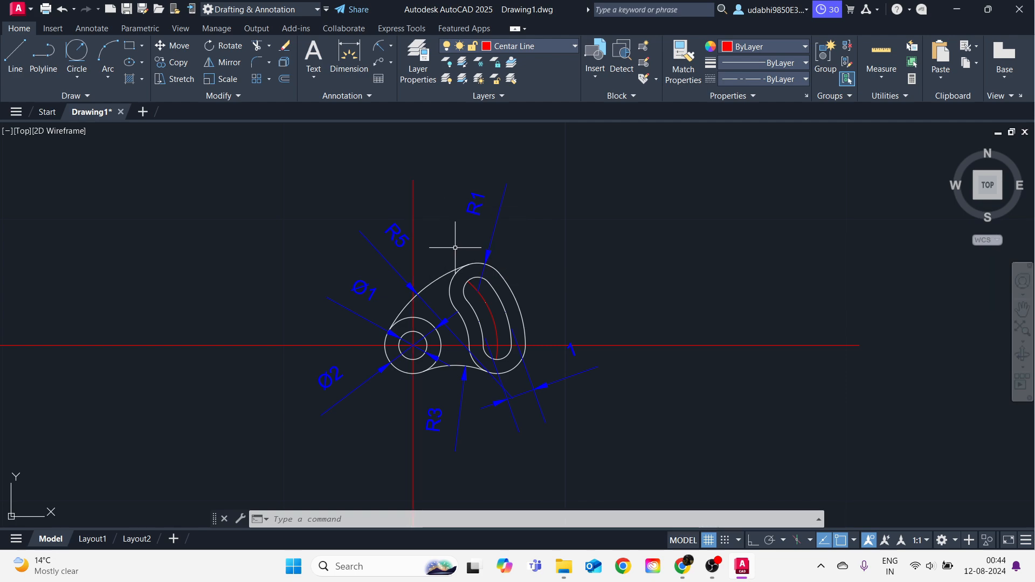
left_click(438, 277)
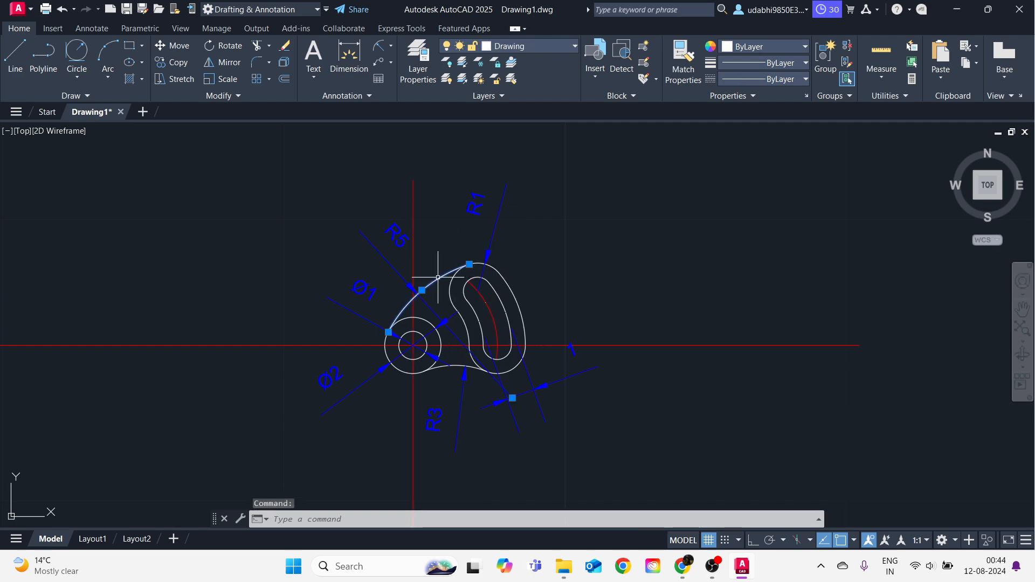
left_click(547, 48)
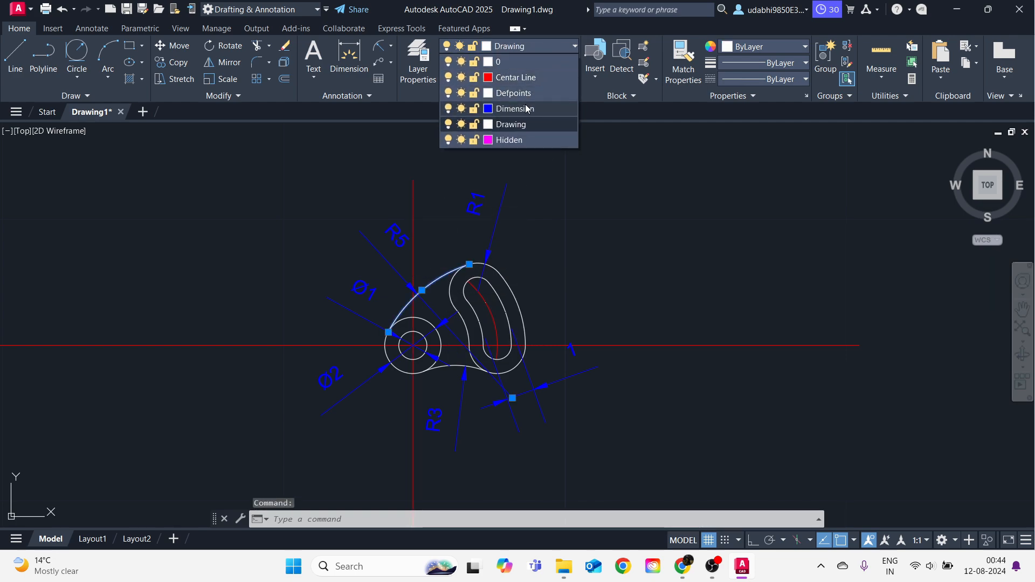
left_click(523, 128)
key("Delete")
key("Escape")
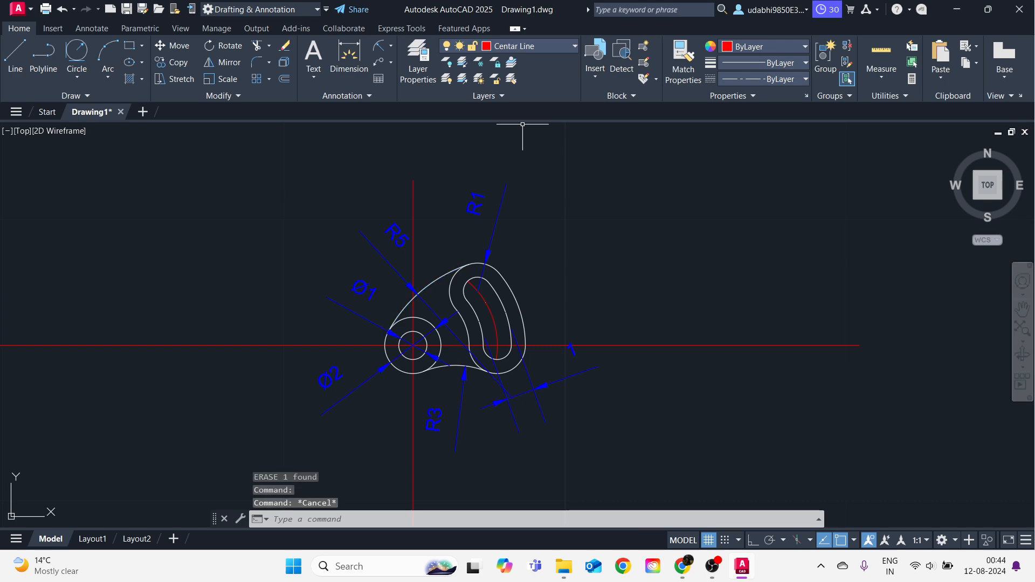
key("Escape")
left_click(525, 53)
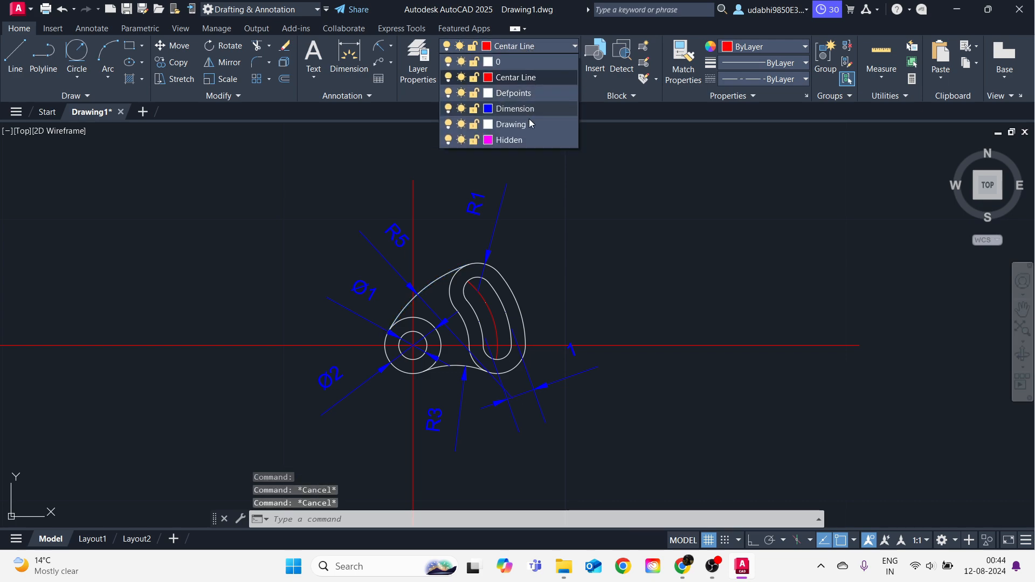
left_click(531, 125)
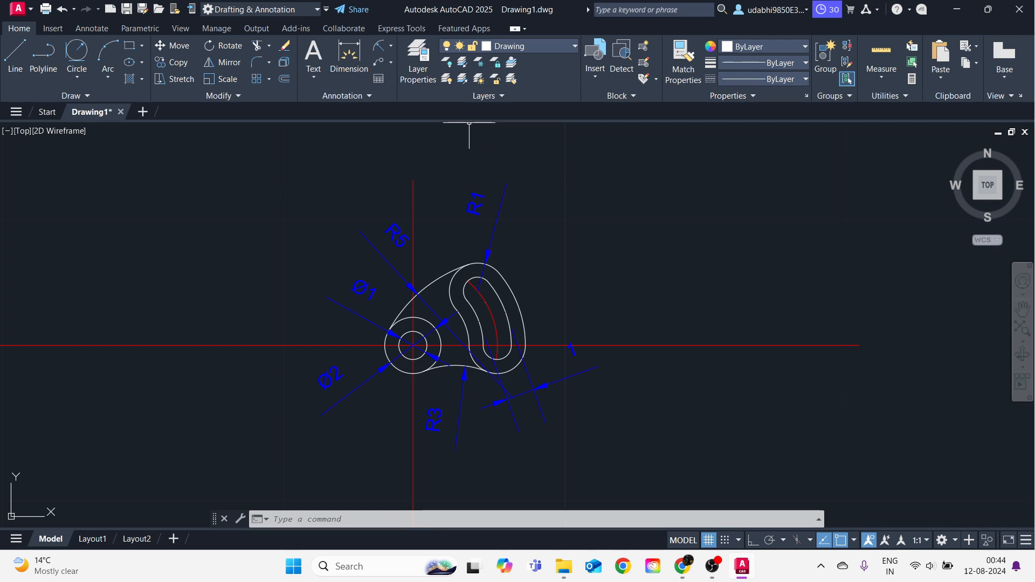
Turn off plotting for the Hidden layer in the Layer Properties Manager and move the palette clear of the part.
left_click(575, 48)
left_click(576, 48)
left_click(575, 48)
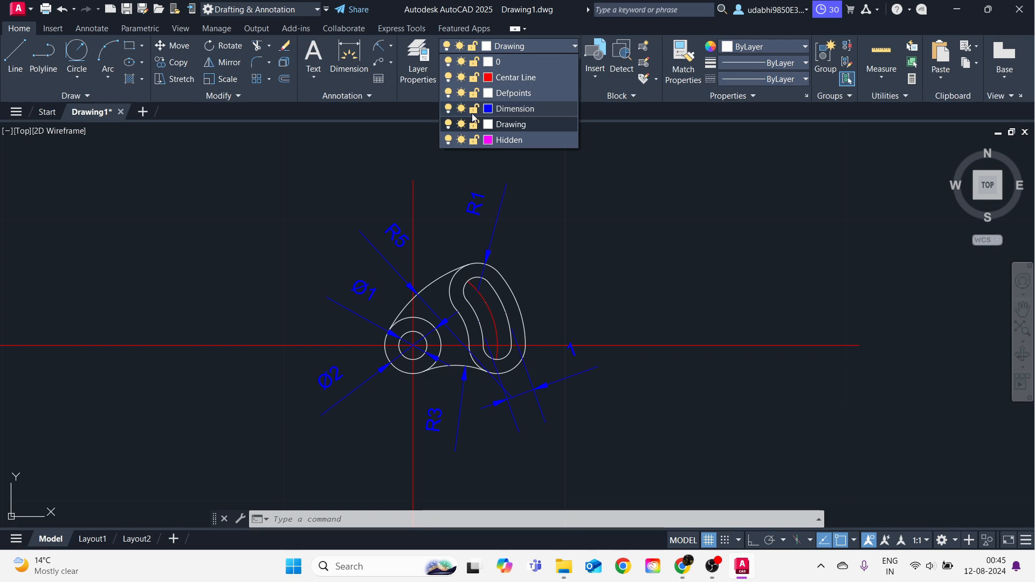
left_click(542, 47)
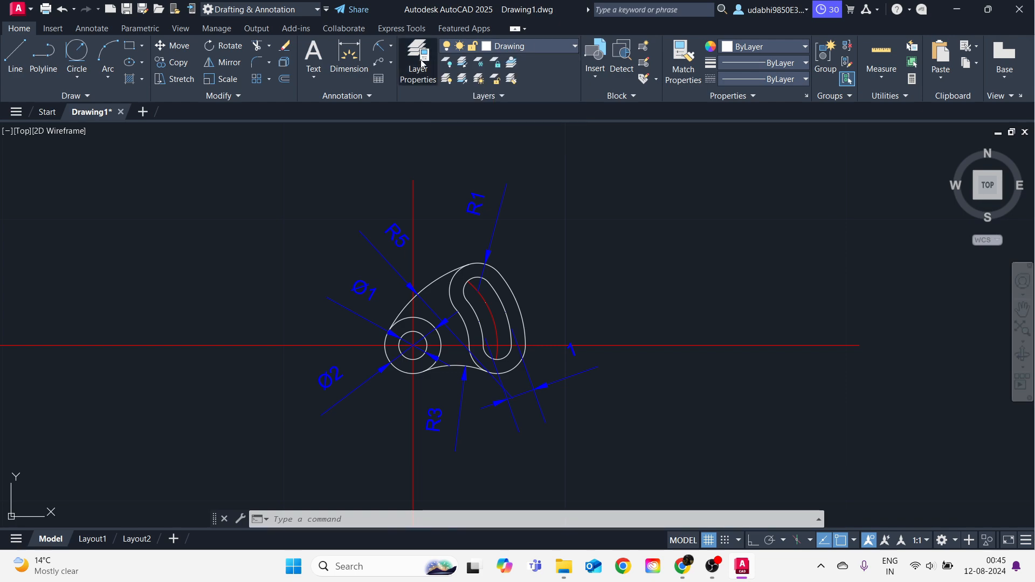
left_click(420, 62)
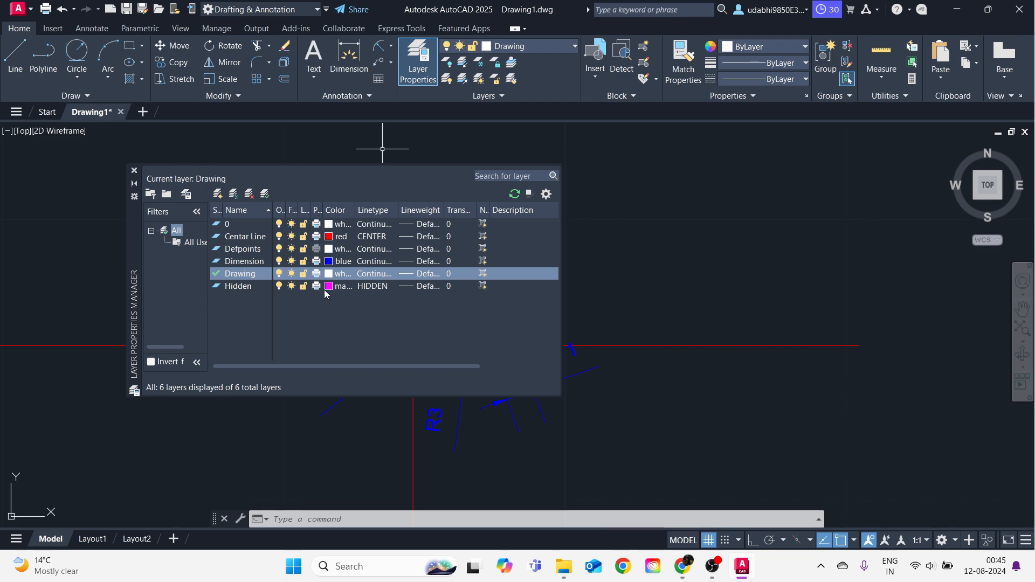
left_click(236, 289)
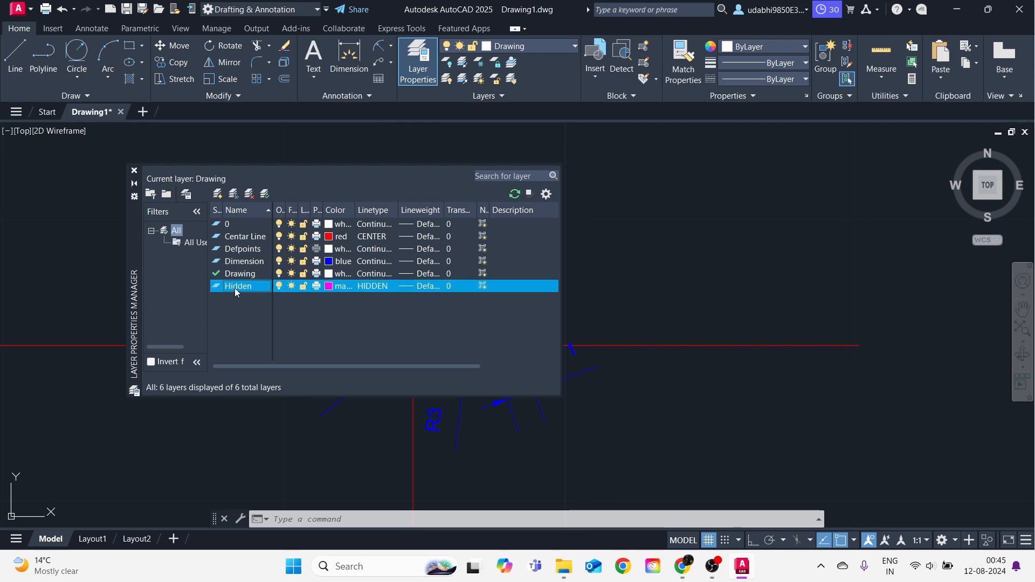
left_click(317, 286)
left_click_drag(309, 164, 308, 171)
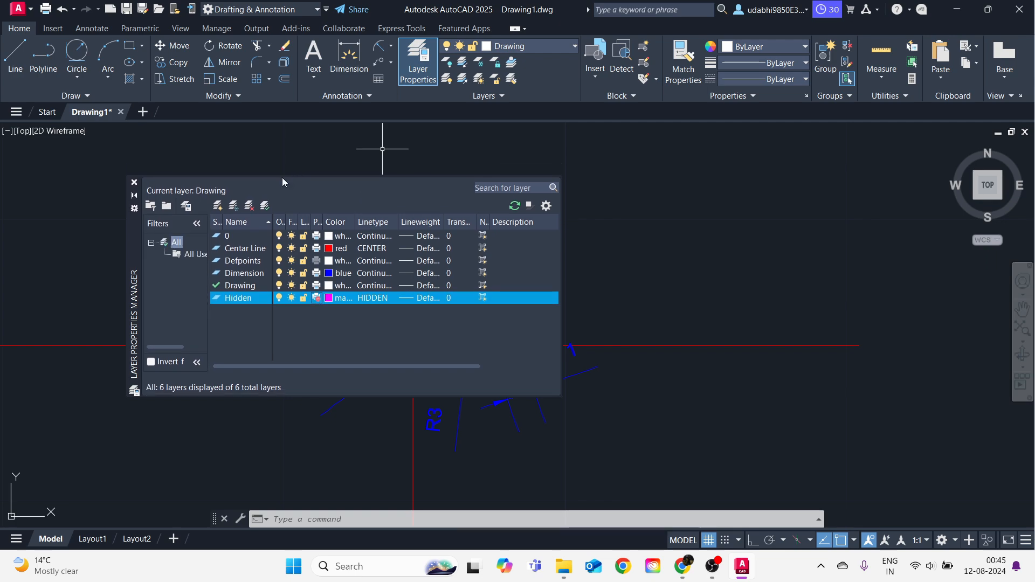
left_click_drag(137, 245, 722, 197)
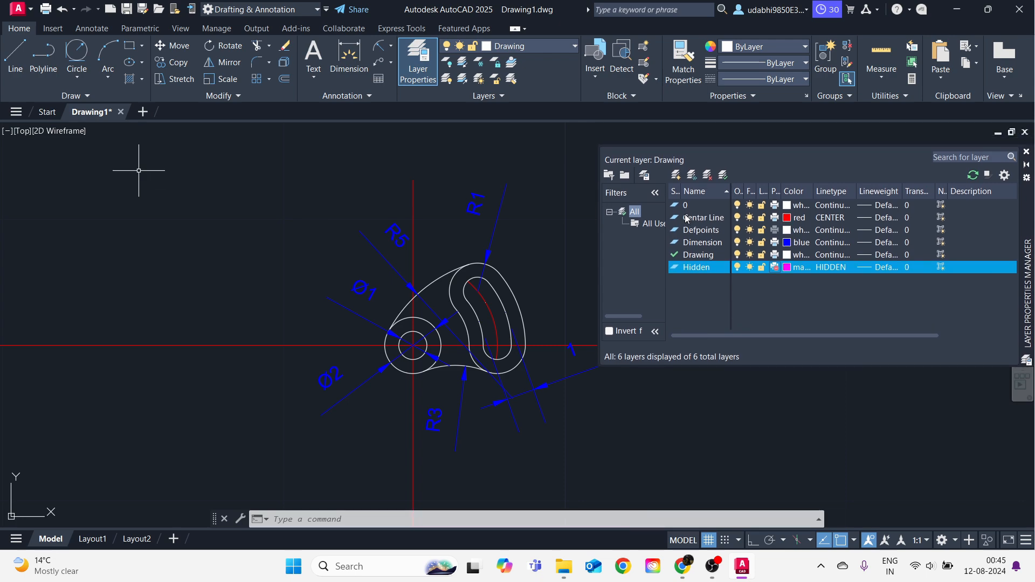
Switch plotting of the Dimension layer off and back on, and select the Drawing layer.
left_click(699, 243)
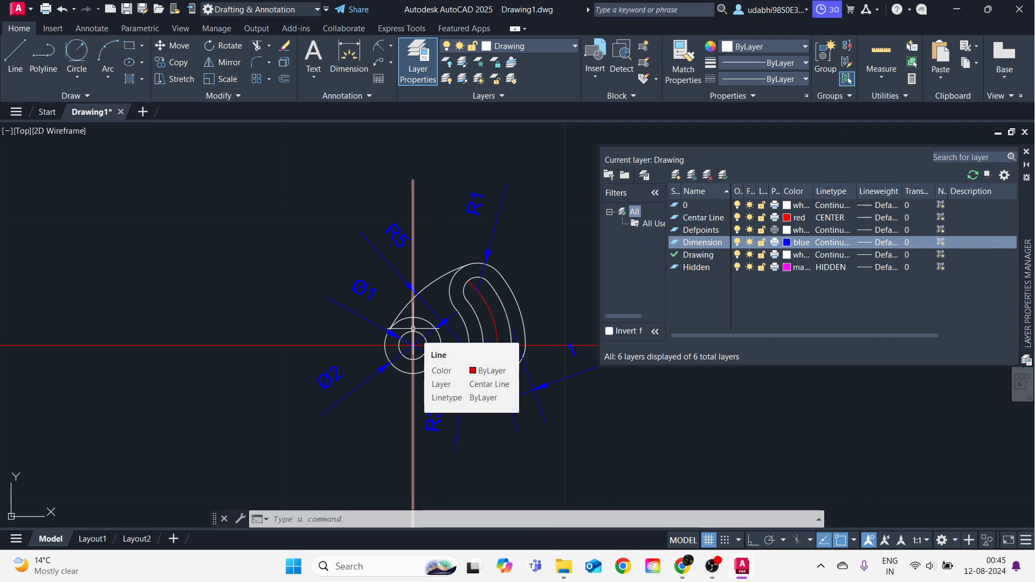
left_click(774, 243)
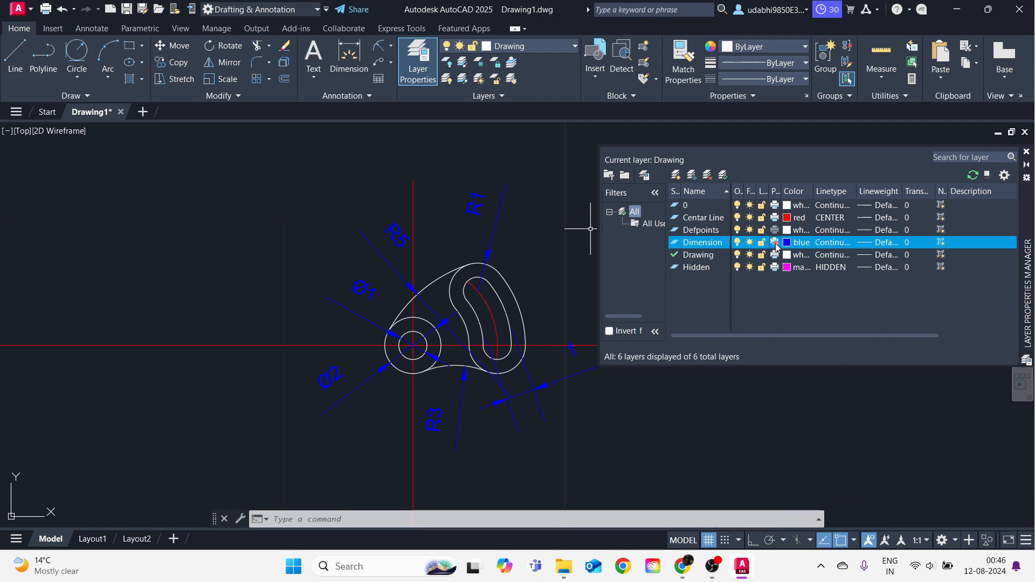
left_click(775, 244)
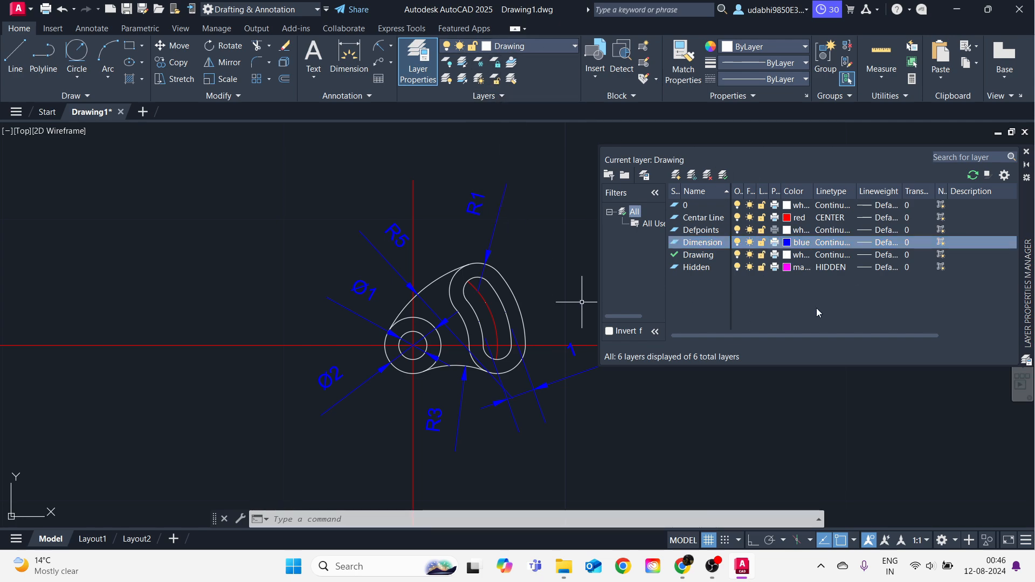
left_click(775, 258)
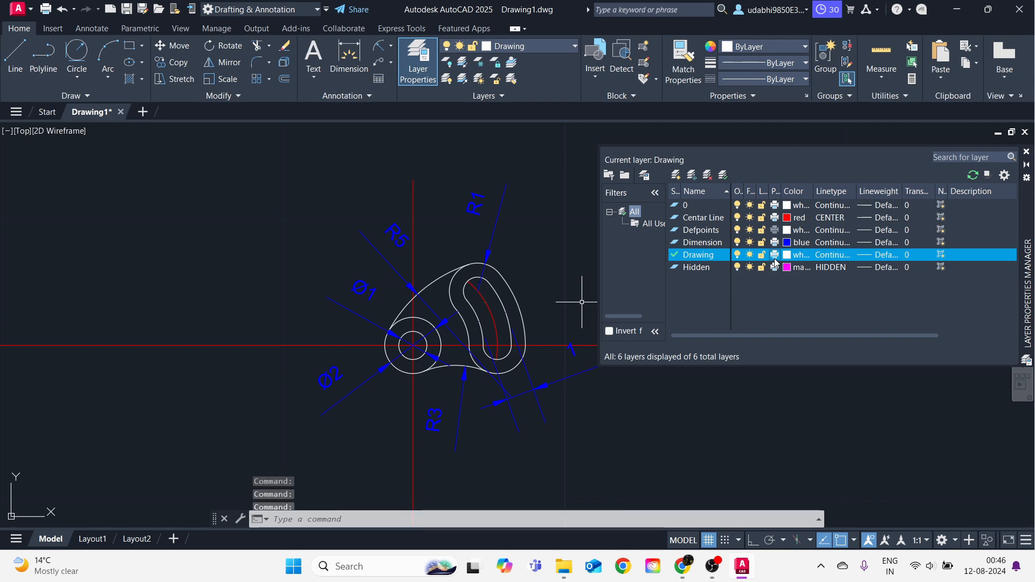
Cancel closing the drawing and close the Layer Properties Manager instead.
left_click(1025, 133)
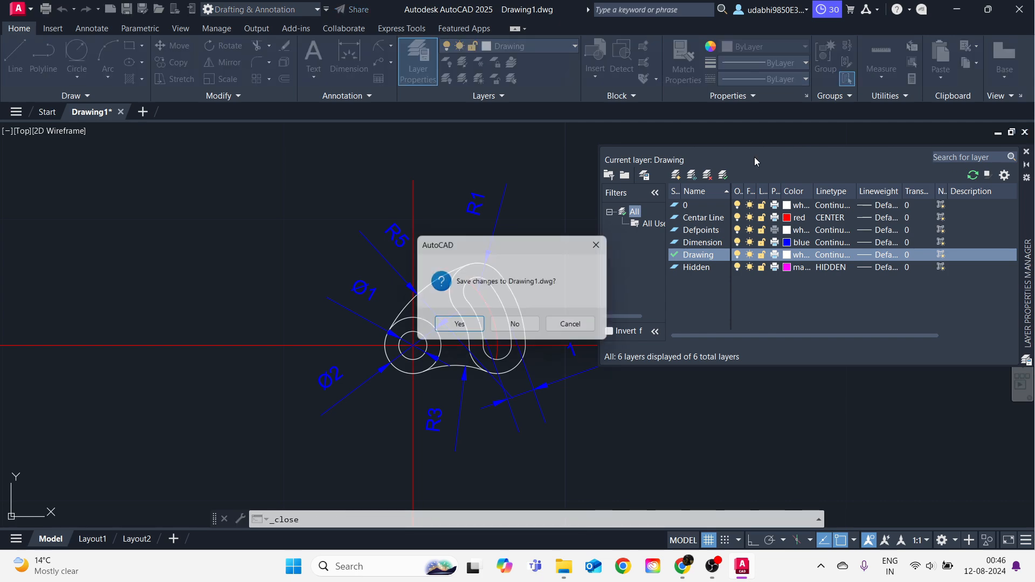
left_click(576, 327)
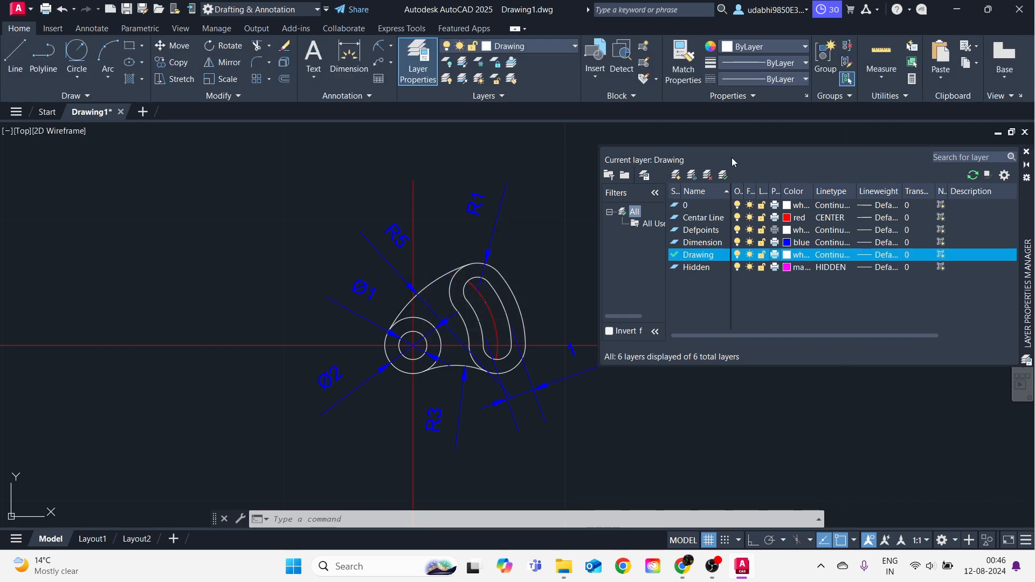
left_click_drag(1023, 246, 760, 272)
left_click(758, 177)
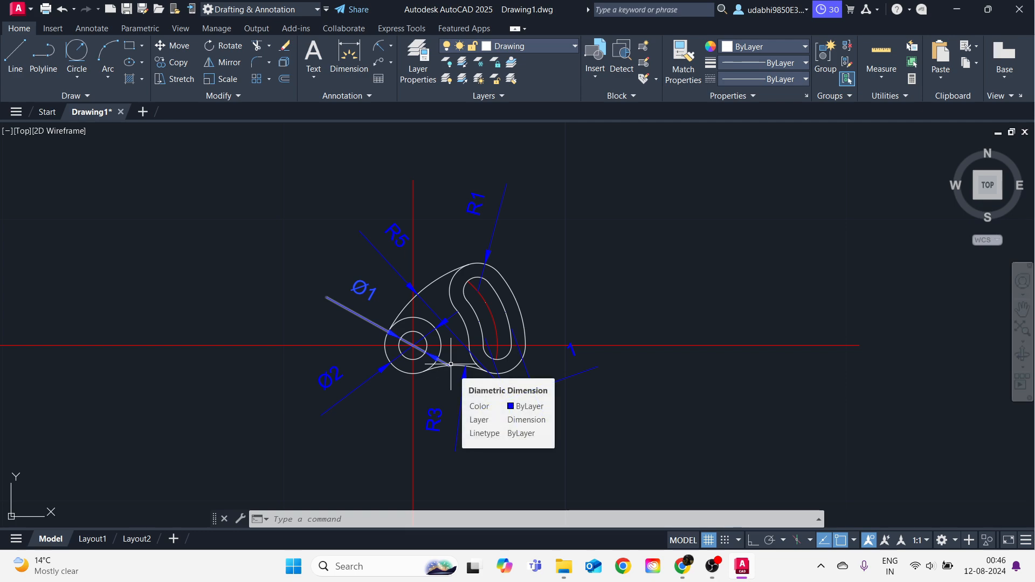
Turn the Dimension layer off and on again twice to demonstrate hiding the dimensions.
scroll(451, 364, "up", 2)
scroll(455, 369, "down", 4)
scroll(459, 373, "up", 2)
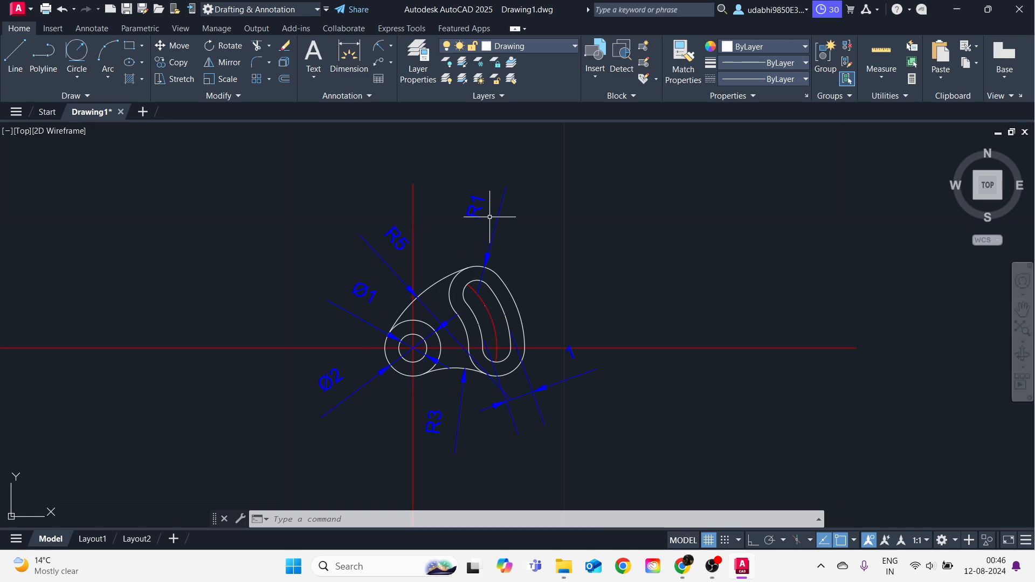
left_click(574, 47)
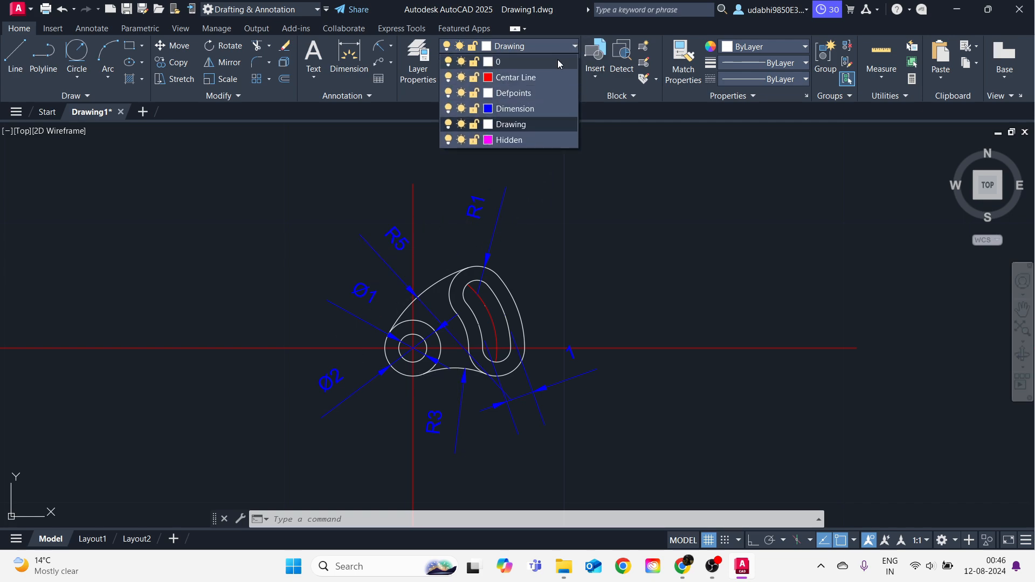
left_click(447, 109)
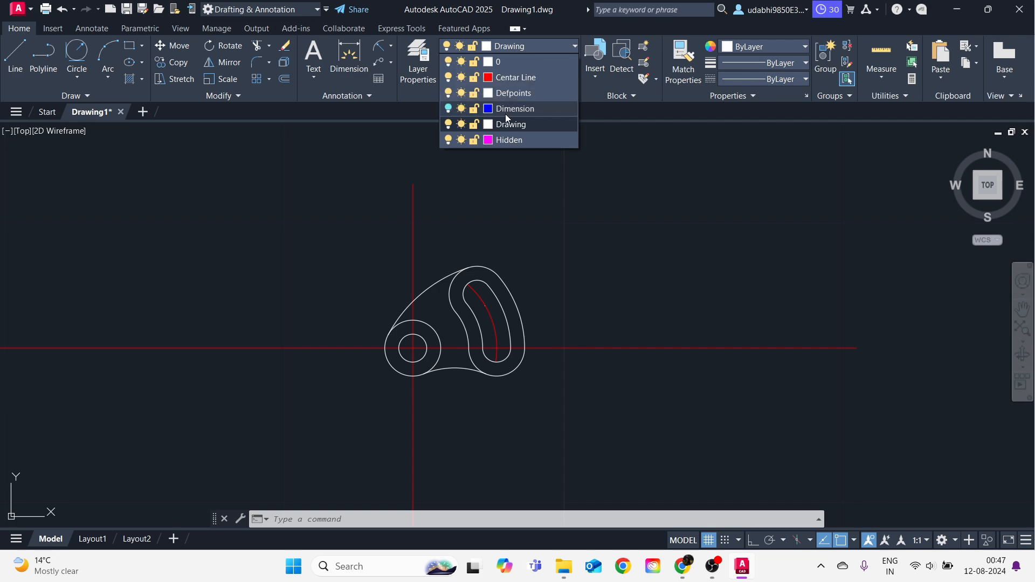
left_click(448, 109)
left_click(448, 109)
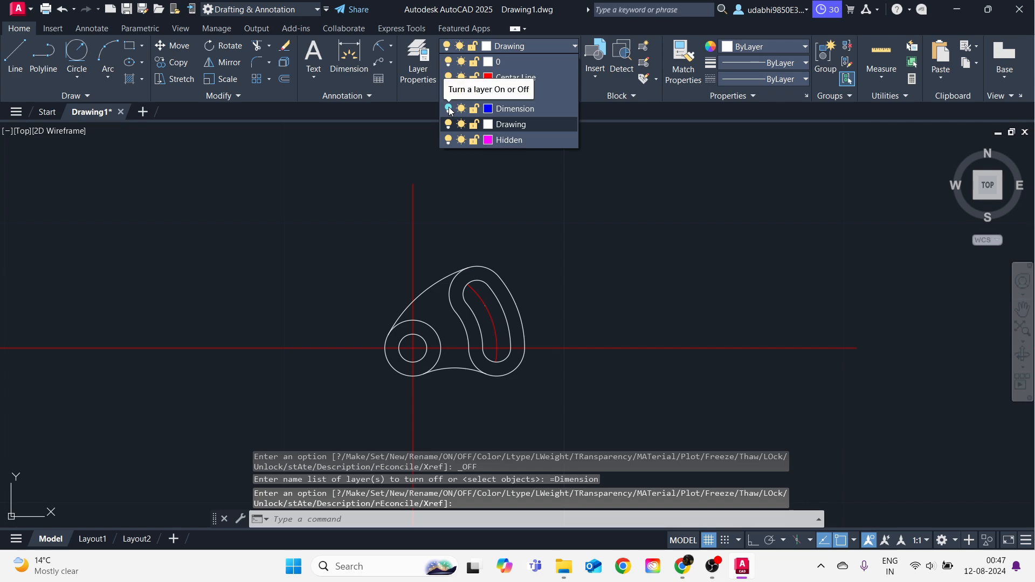
left_click(448, 109)
Freeze and thaw the Dimension layer repeatedly, leaving it thawed.
left_click(463, 110)
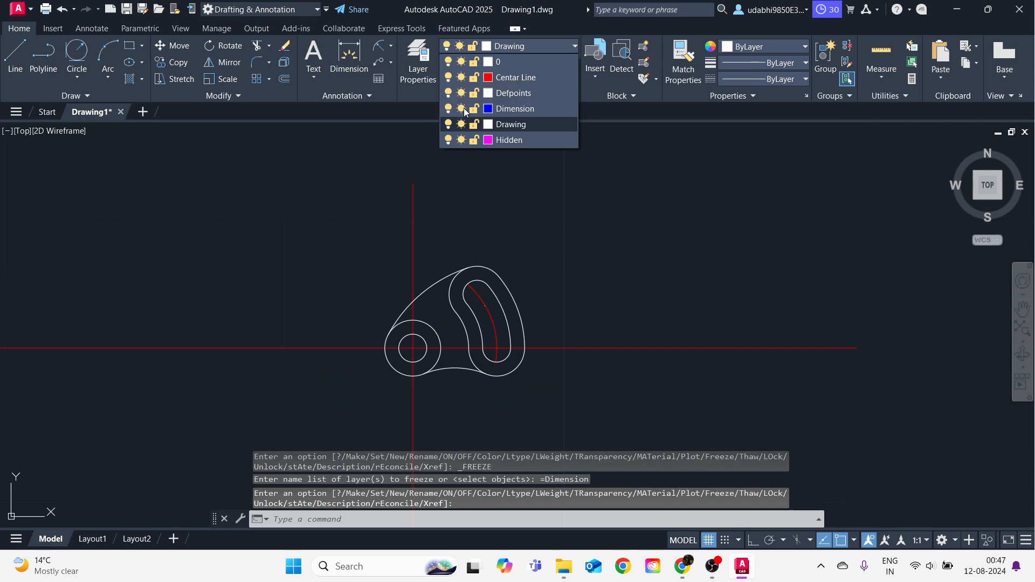
left_click(462, 110)
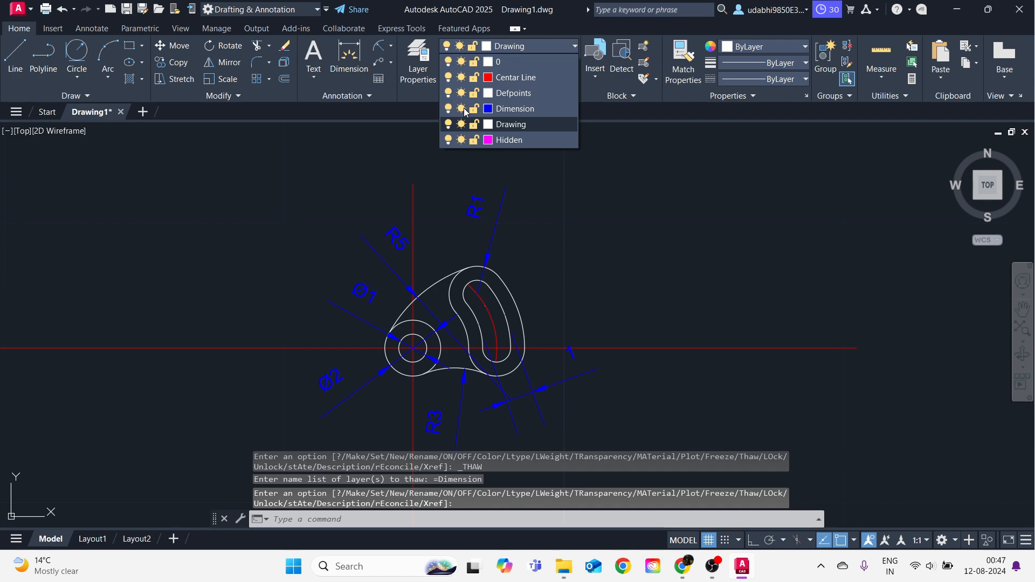
left_click(462, 110)
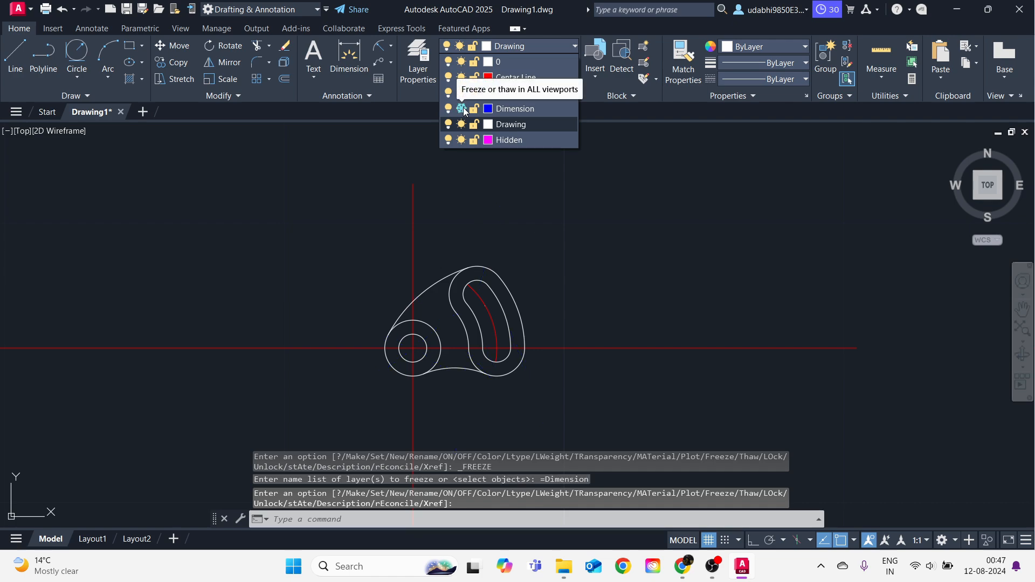
left_click(463, 110)
left_click(463, 110)
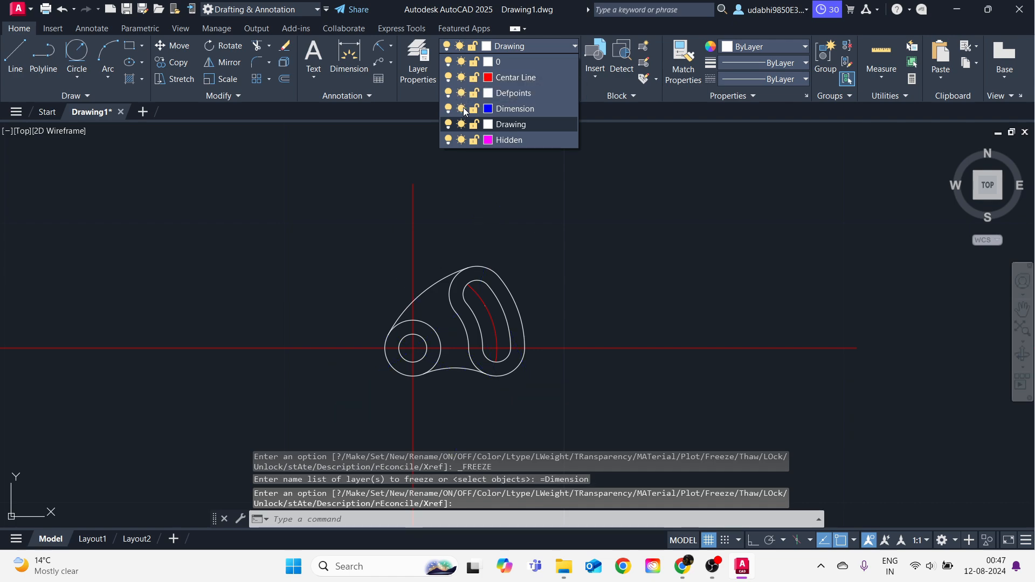
left_click(462, 110)
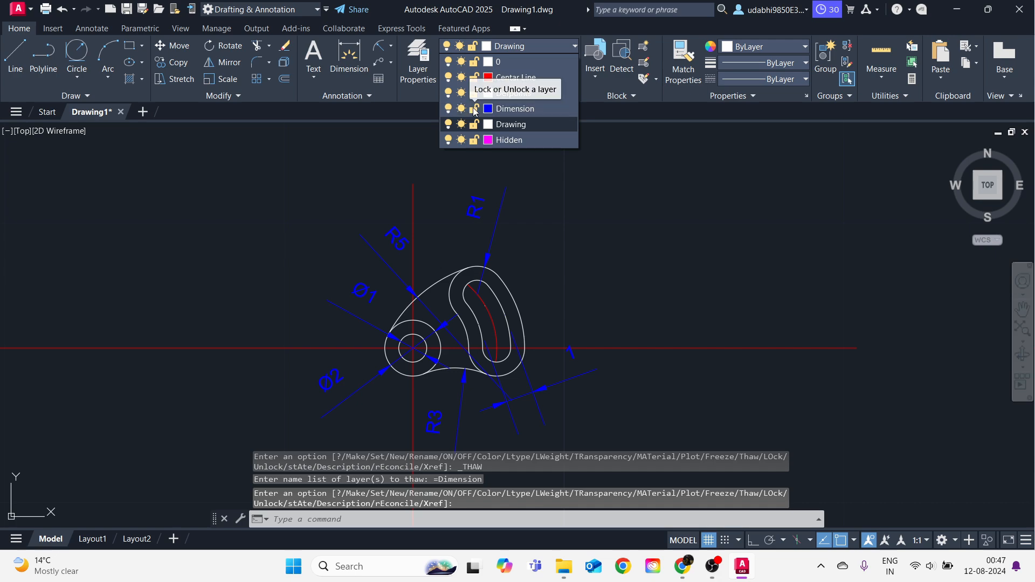
Toggle the lock on the Dimension layer several times, leaving the layer locked.
left_click(474, 109)
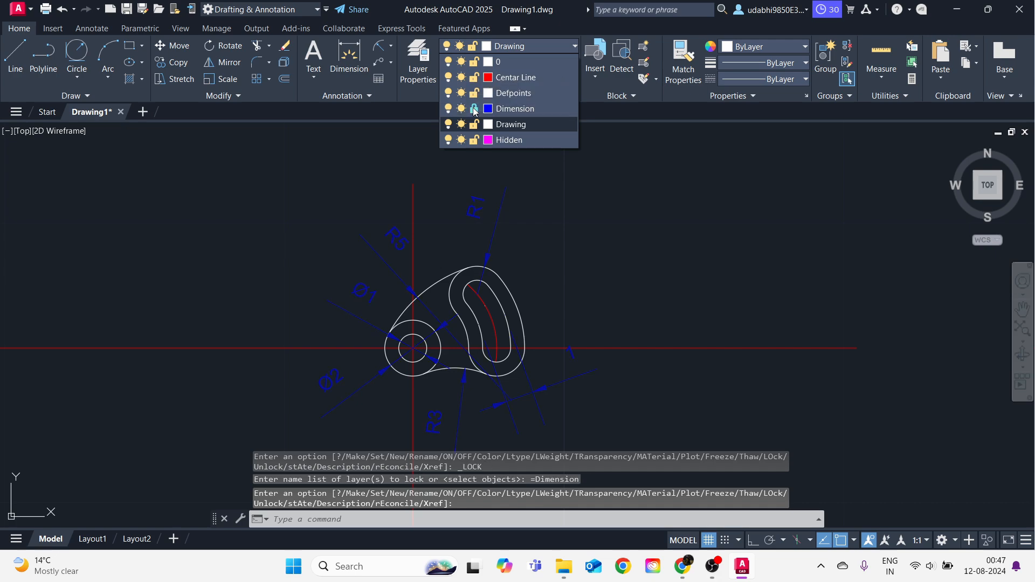
left_click(474, 110)
left_click(474, 110)
left_click(474, 110)
left_click(474, 109)
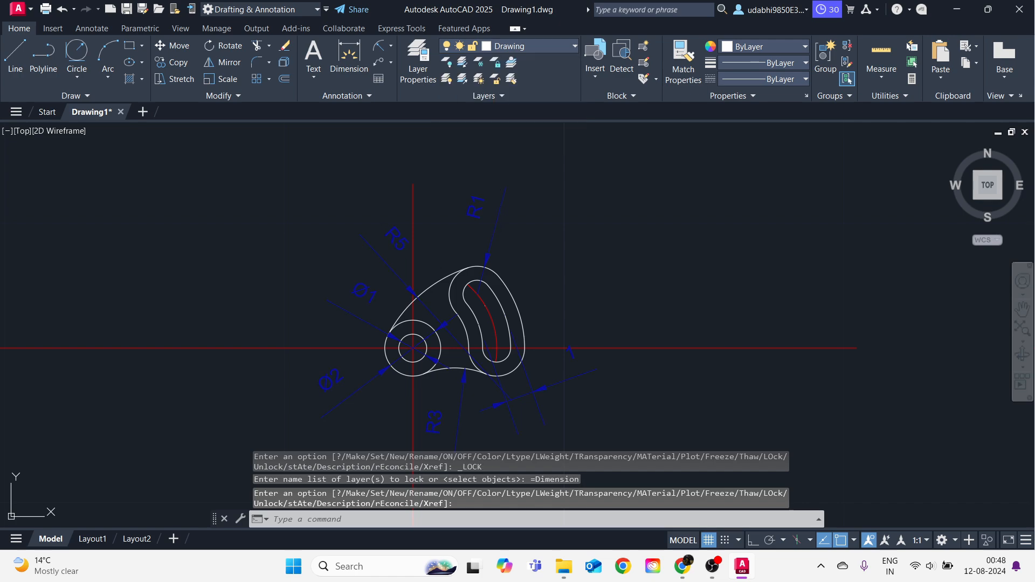
Test selecting the locked R1 and R5 dimensions with a crossing window over the part's upper outline, and clear the selection.
left_click(500, 233)
left_click(375, 271)
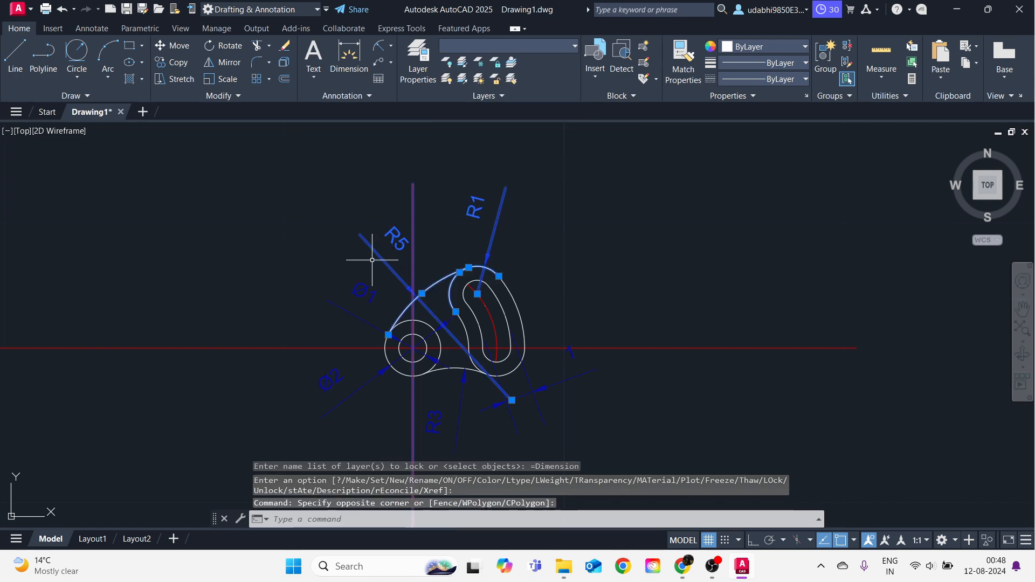
left_click(372, 261)
key("Escape")
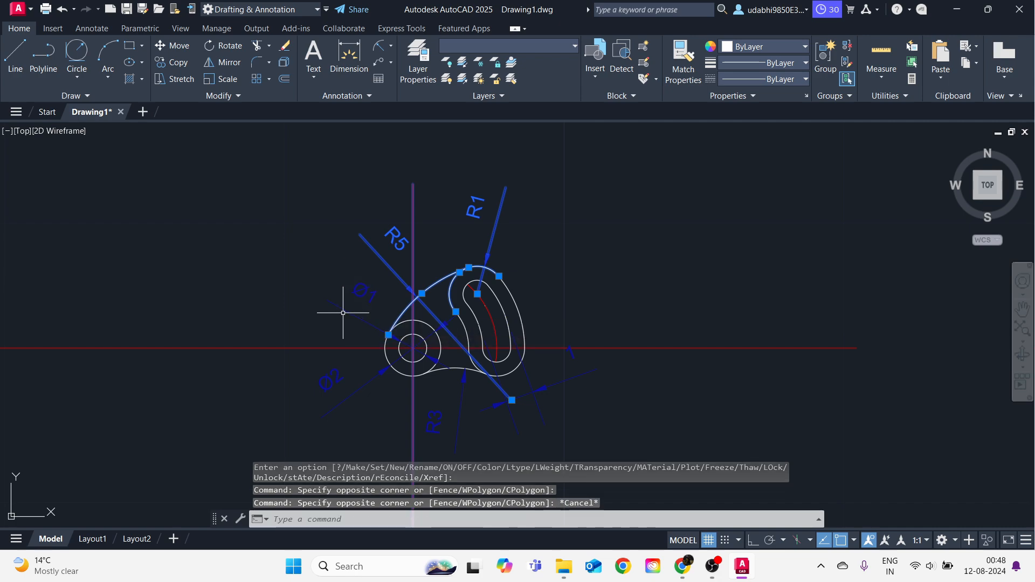
left_click(344, 309)
key("Escape")
key("Escape")
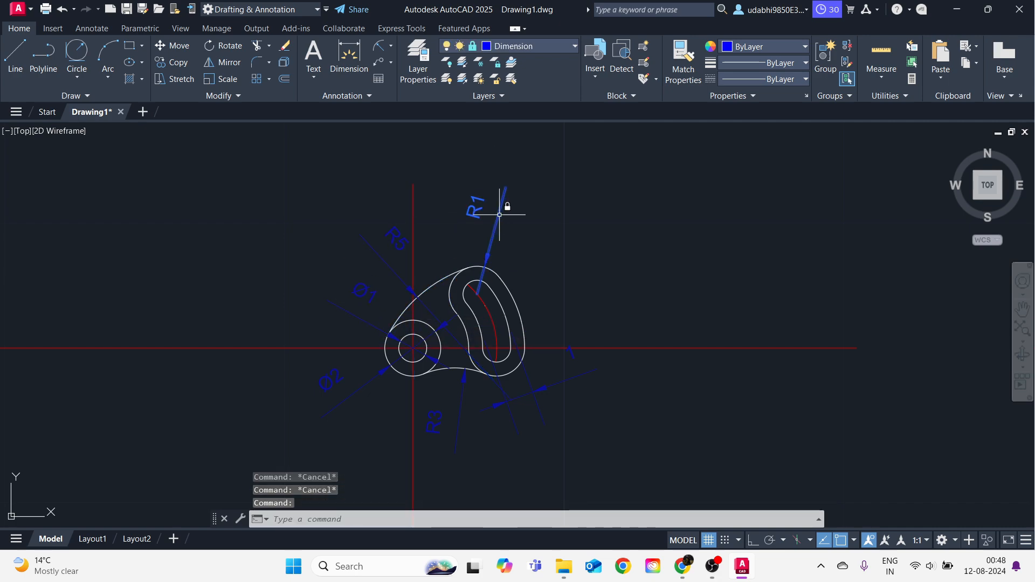
Try to erase the R1 dimension while the Dimension layer is locked.
key("Delete")
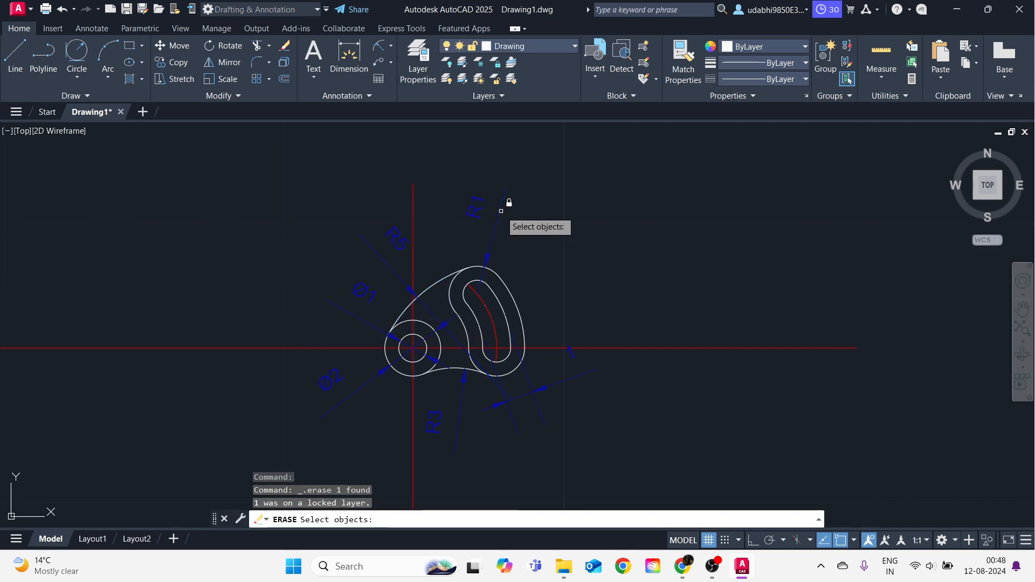
left_click(501, 211)
left_click(504, 216)
left_click(497, 209)
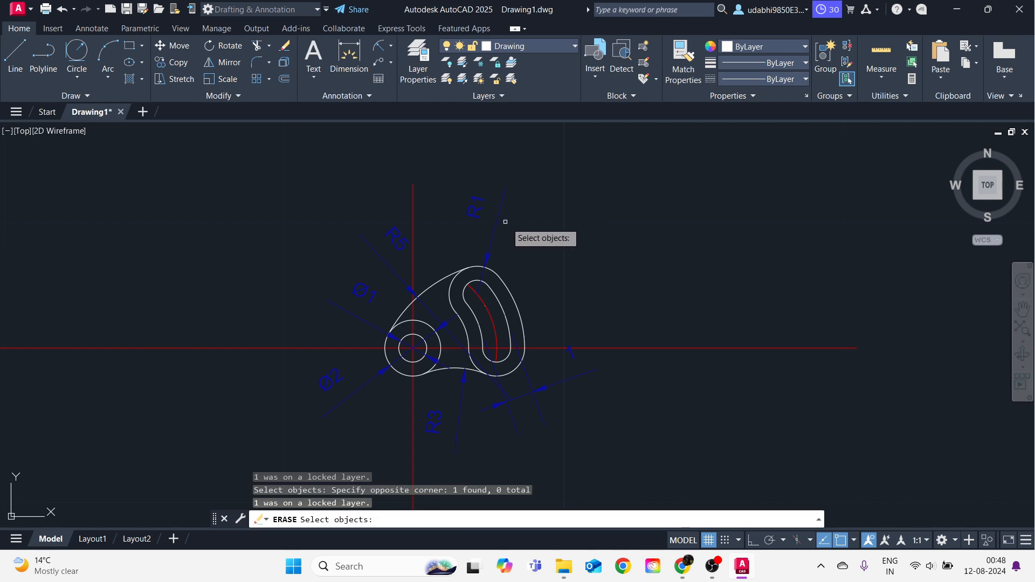
left_click(506, 222)
left_click(505, 221)
Try to pick the locked R5 and Ø1 dimensions for the running Erase command.
left_click(377, 250)
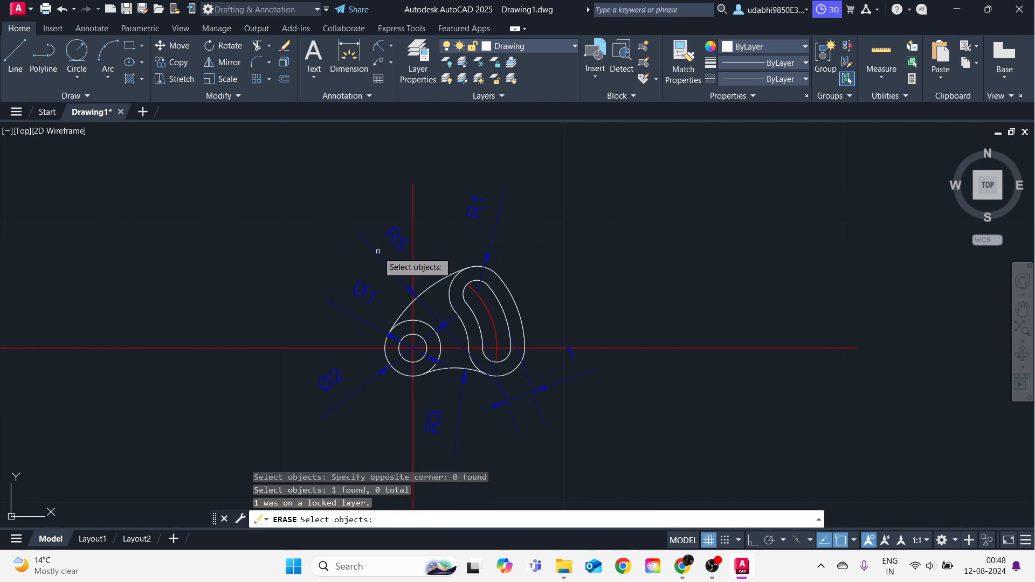
left_click(376, 246)
left_click(348, 369)
left_click(347, 323)
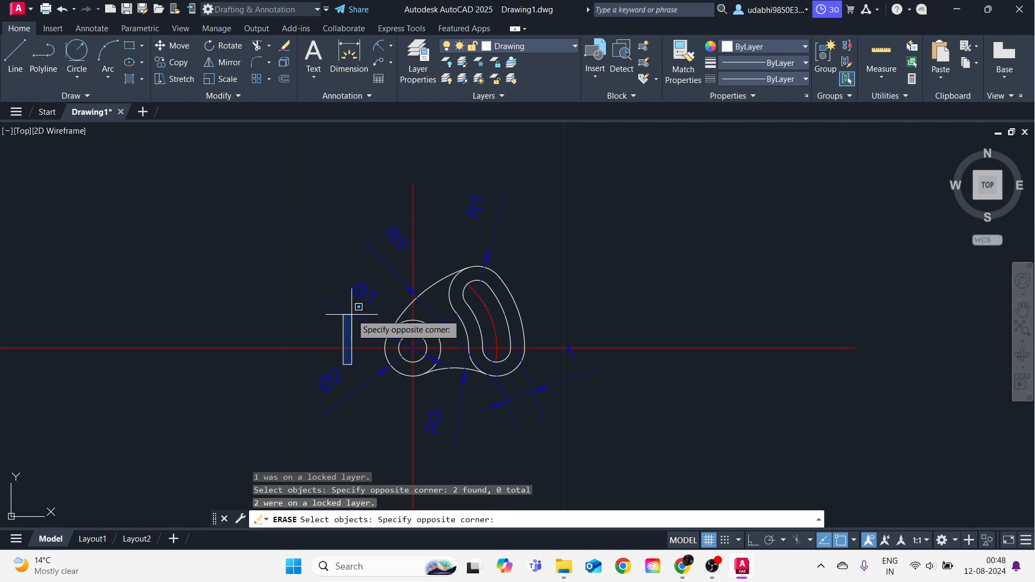
left_click(352, 310)
left_click(350, 321)
left_click(351, 320)
left_click(353, 314)
left_click(353, 309)
left_click(354, 311)
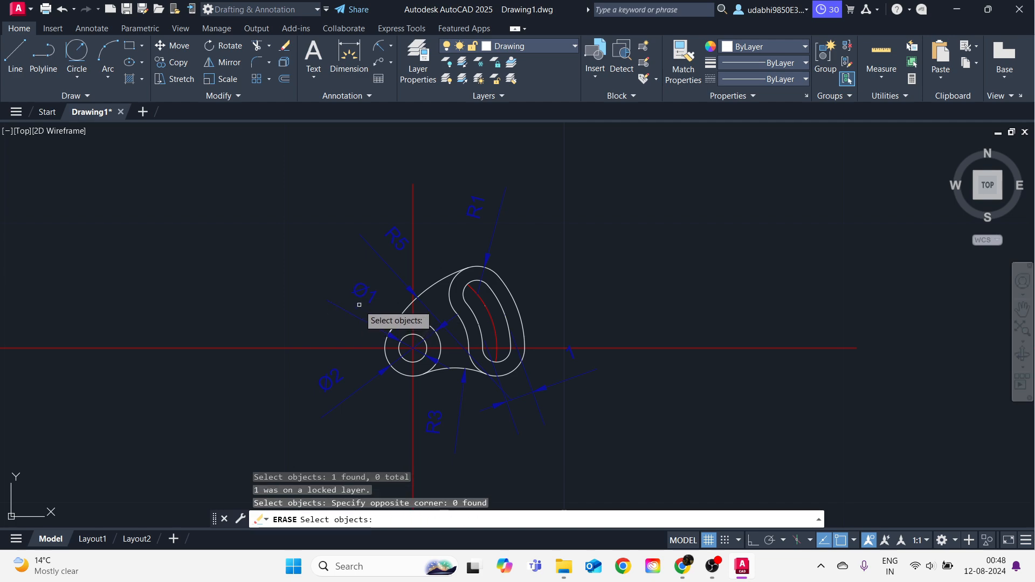
left_click(359, 305)
left_click(355, 308)
left_click(352, 313)
left_click(351, 318)
left_click(351, 318)
Try to pick the locked Ø2, R3 and slot-width dimensions below the part for erasing.
left_click(338, 404)
left_click(443, 439)
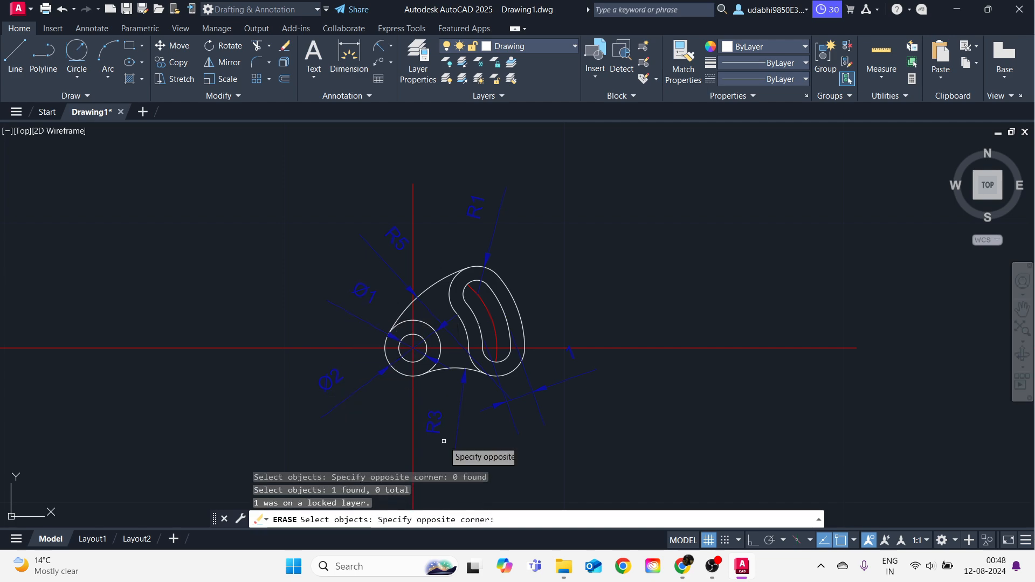
left_click(446, 437)
left_click(457, 430)
left_click(440, 421)
left_click(554, 410)
left_click(564, 389)
left_click(443, 429)
left_click(485, 416)
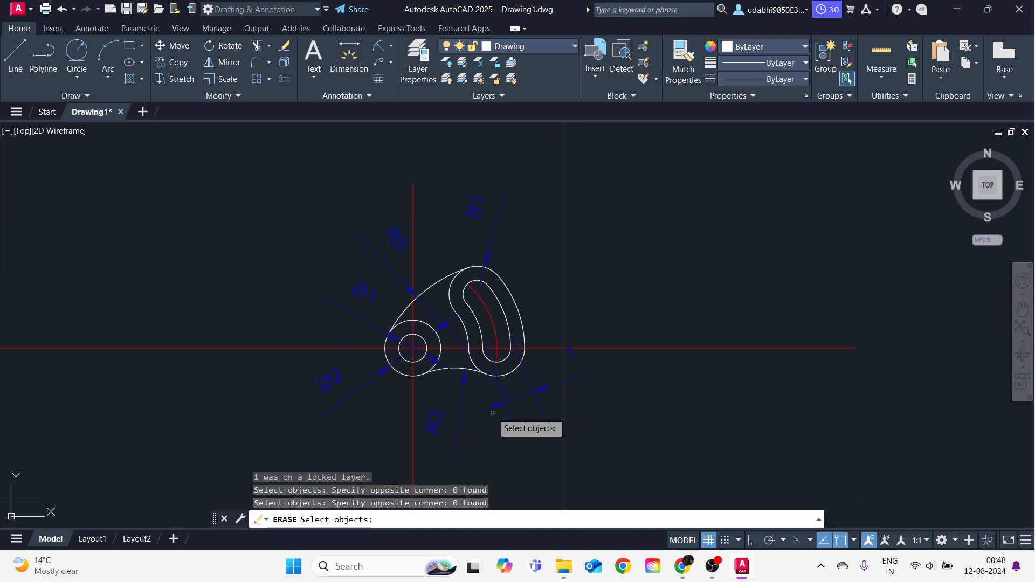
left_click(526, 398)
left_click(464, 430)
left_click(466, 429)
left_click(508, 407)
left_click(474, 426)
left_click(543, 394)
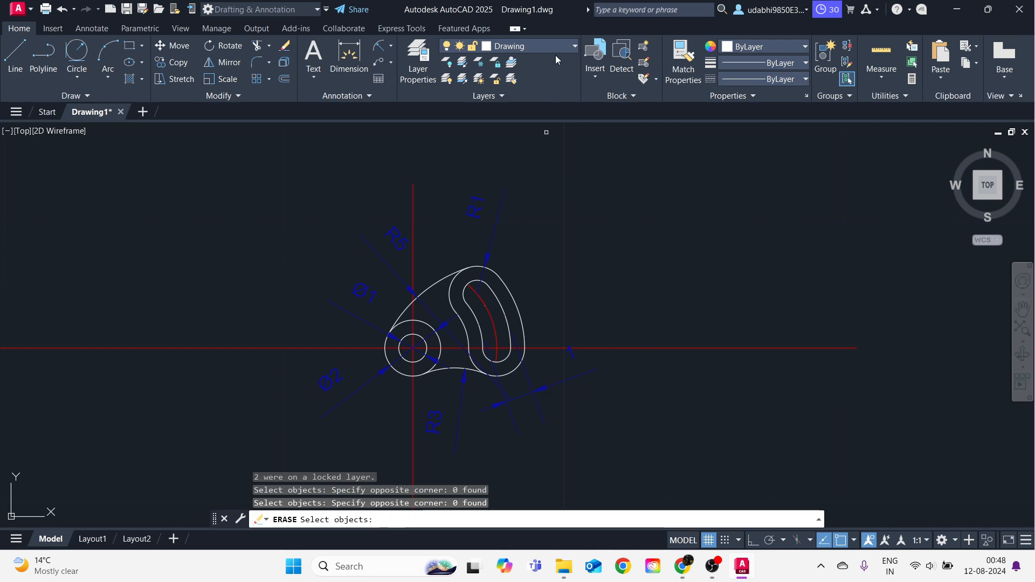
Unlock the Dimension layer and turn it off.
left_click(574, 47)
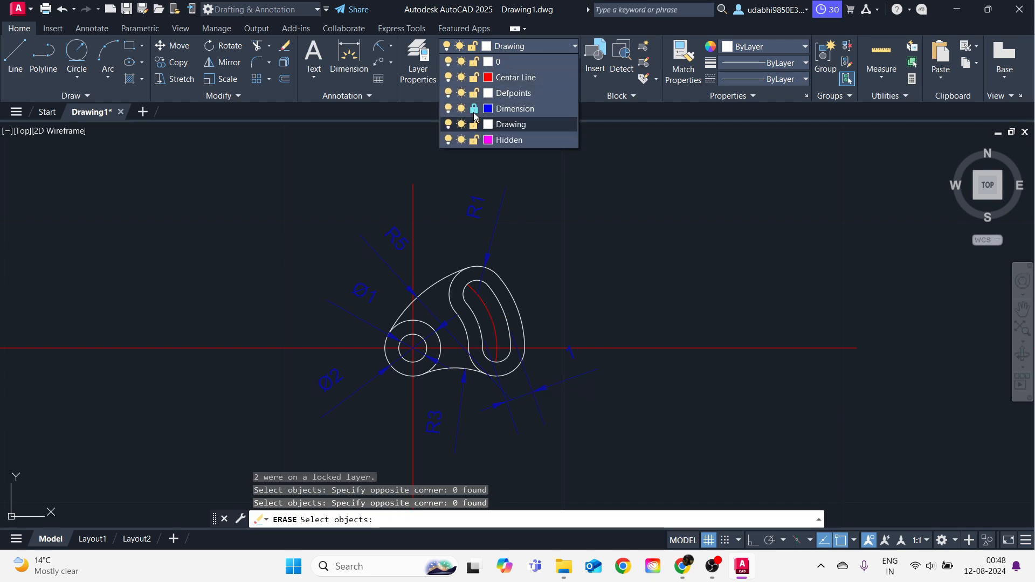
left_click(475, 110)
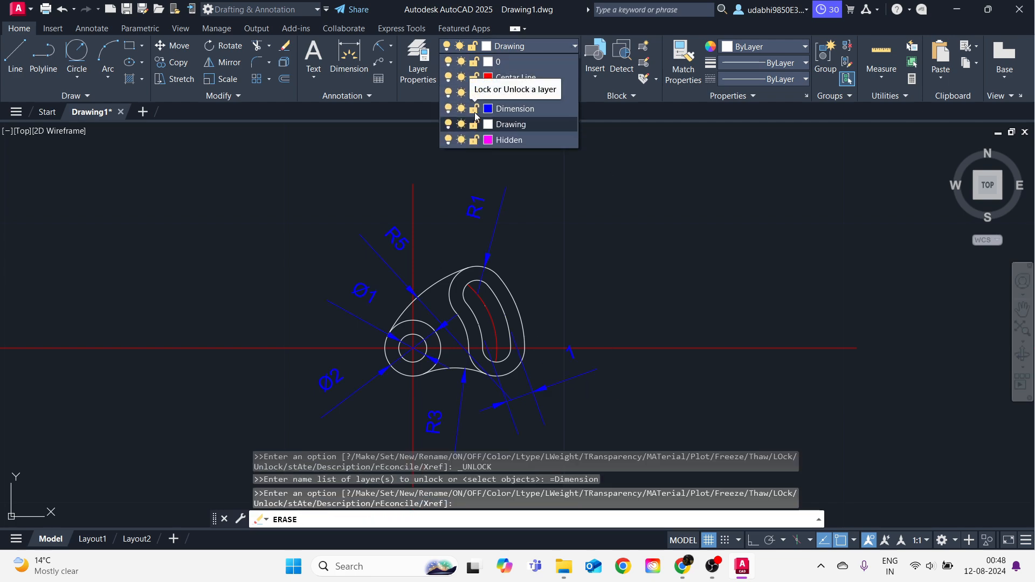
left_click(573, 48)
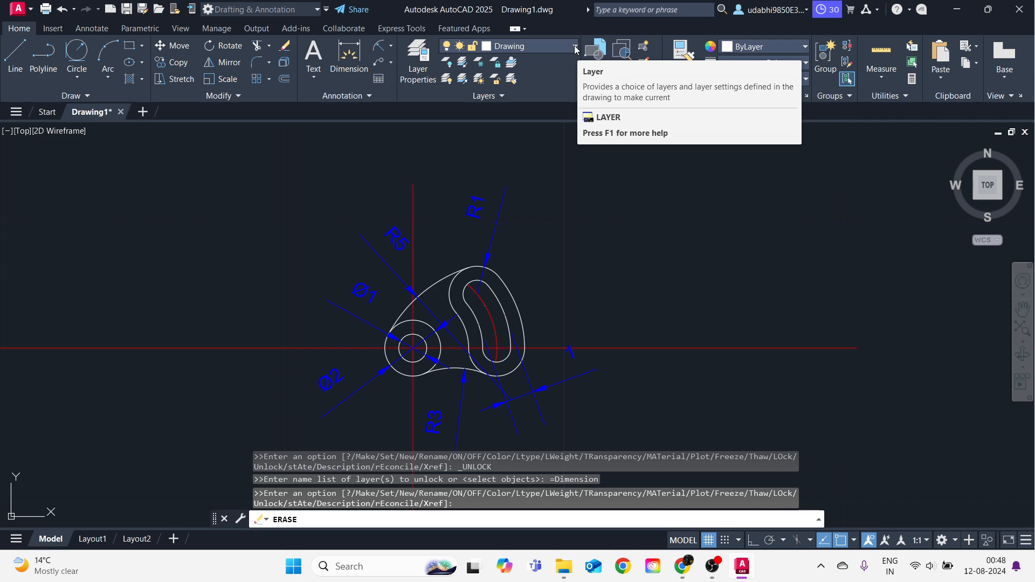
left_click(575, 48)
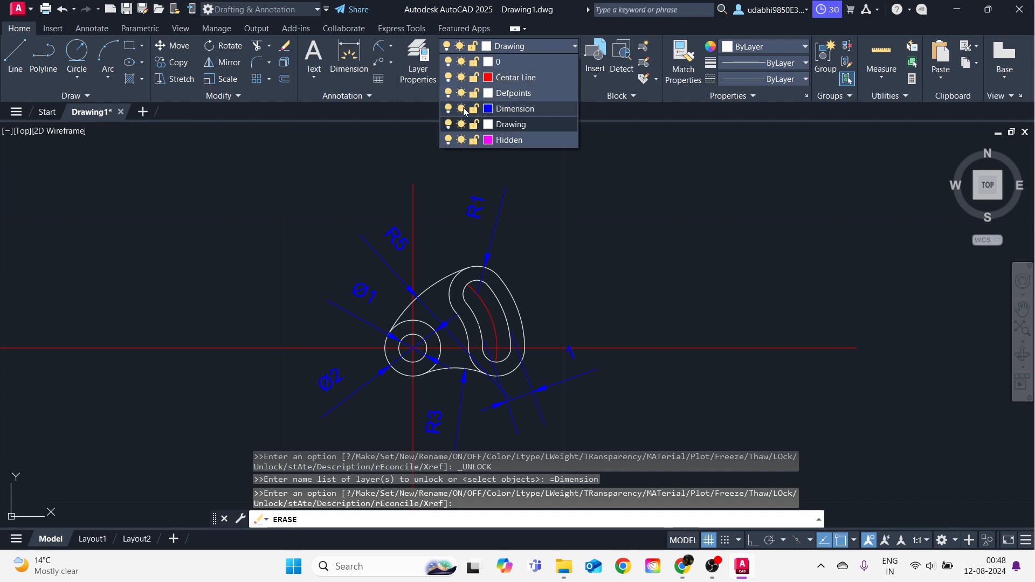
left_click(447, 109)
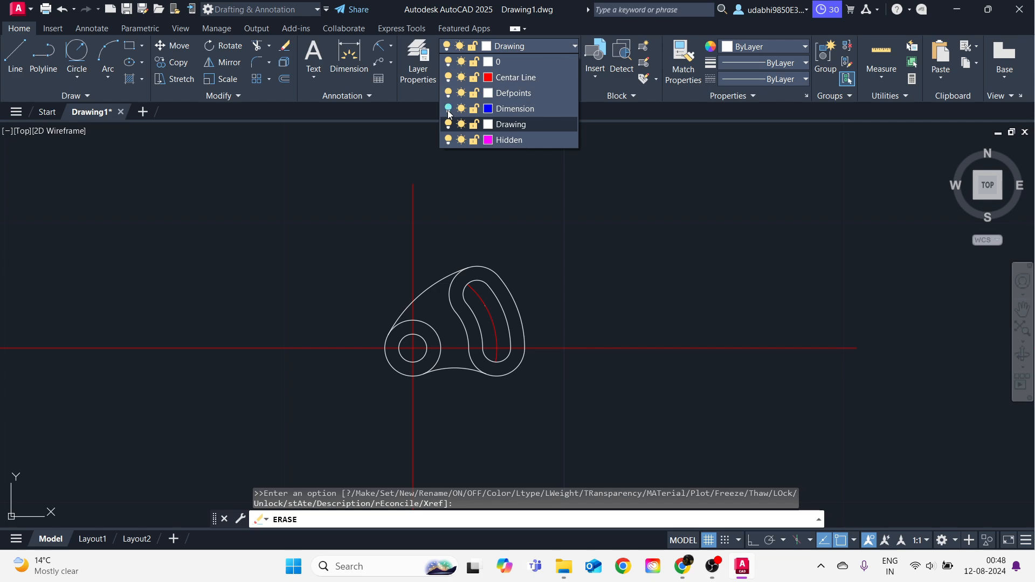
left_click(445, 76)
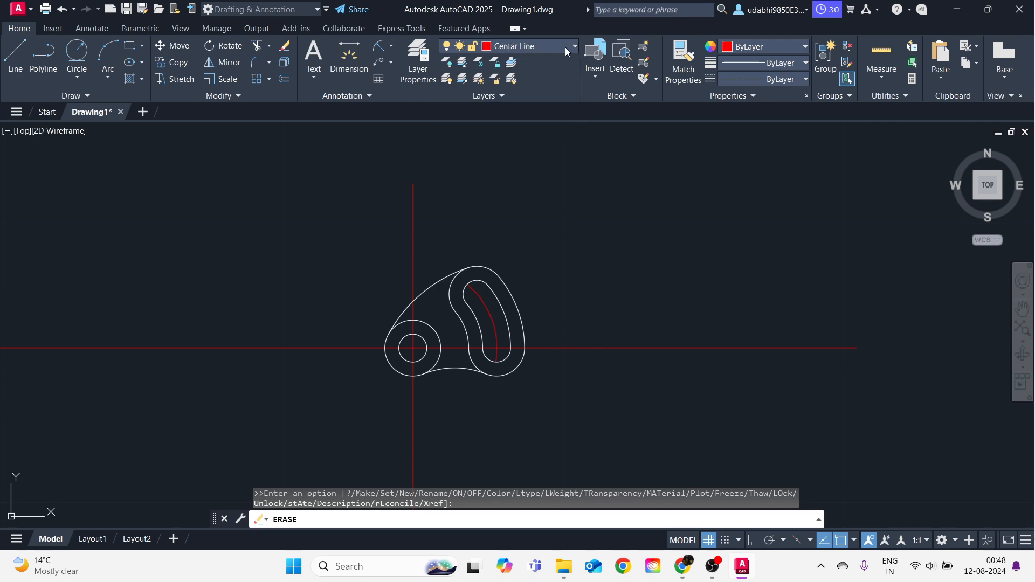
left_click(566, 46)
left_click(448, 79)
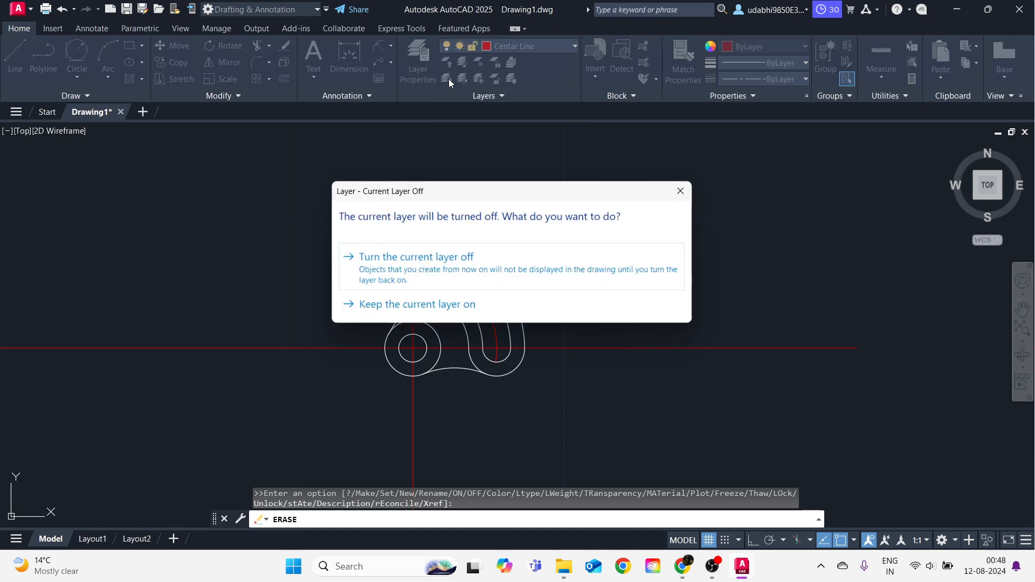
left_click(680, 191)
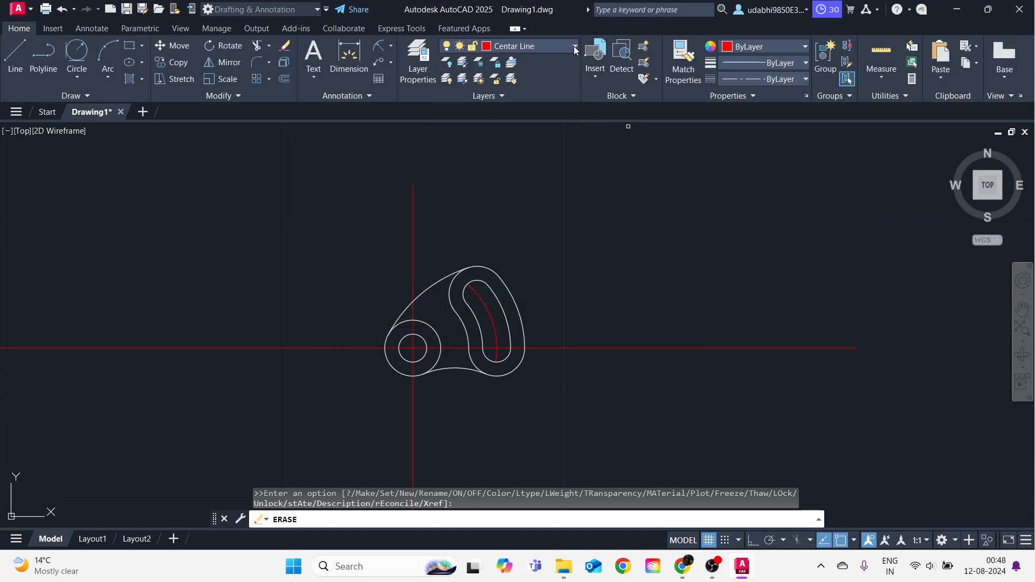
Make layer 0 current, turn off the Centar Line layer, and end the pending Erase command.
left_click(574, 48)
left_click(525, 63)
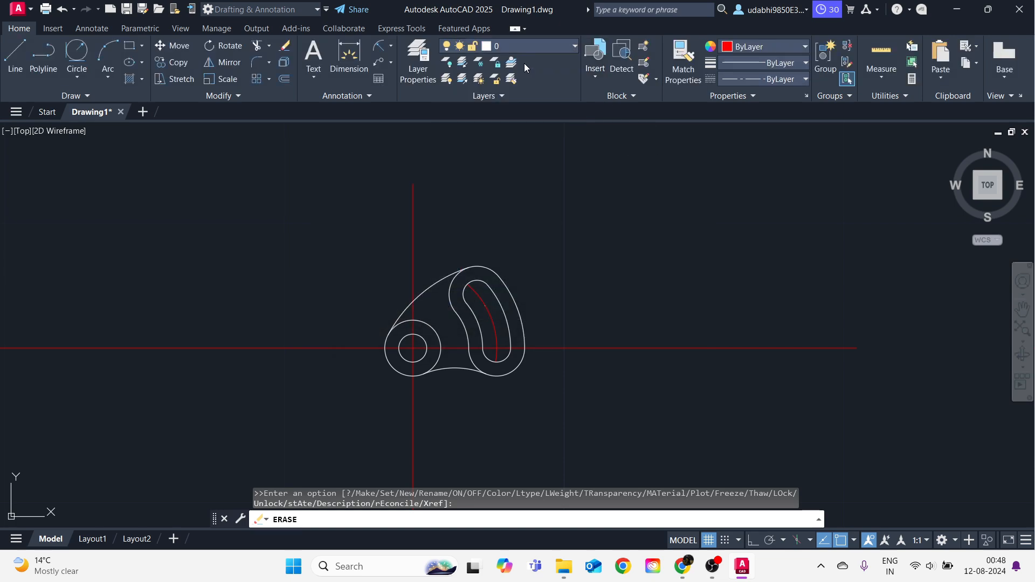
left_click(571, 47)
left_click(449, 78)
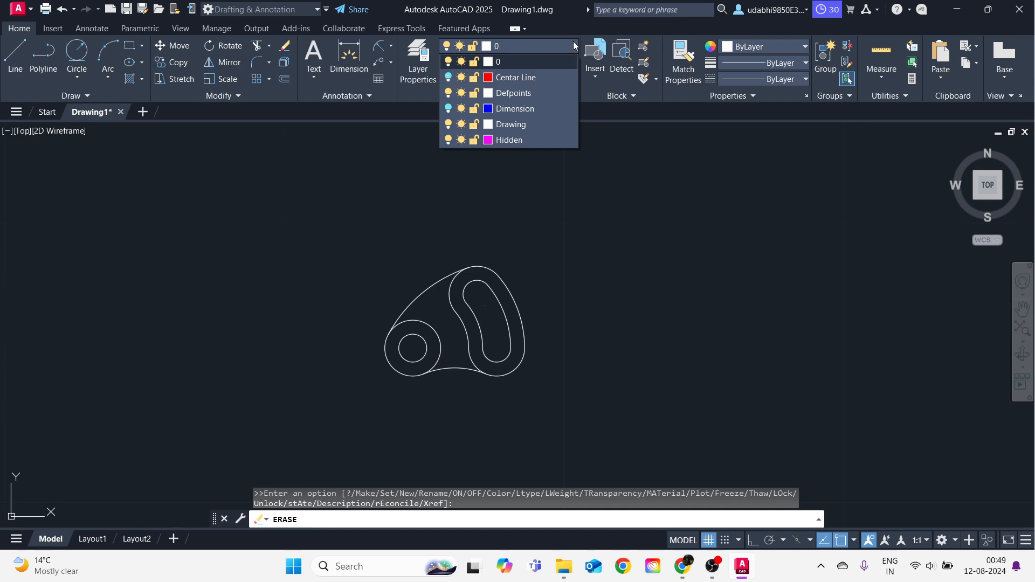
scroll(425, 398, "up", 2)
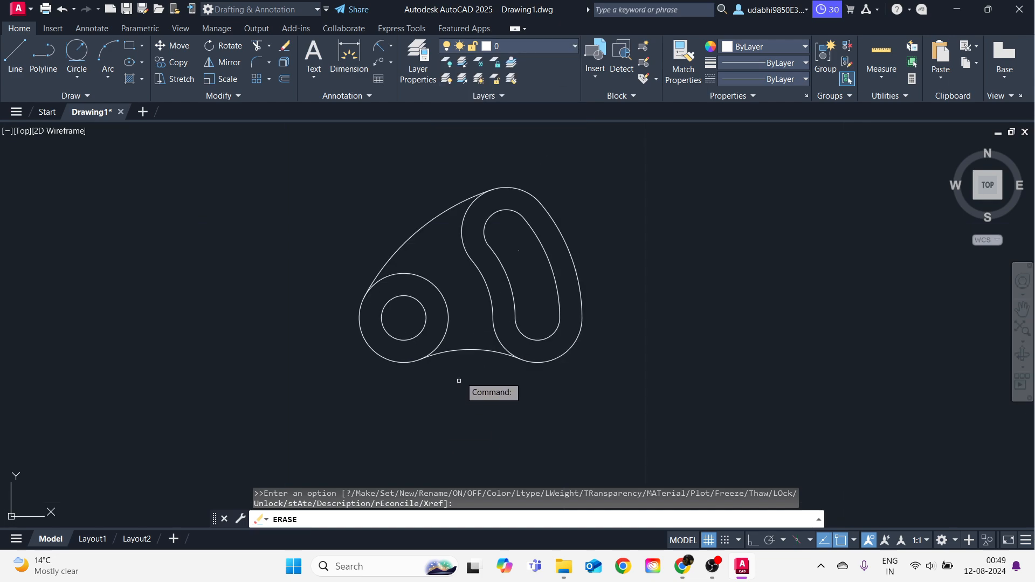
key("Escape")
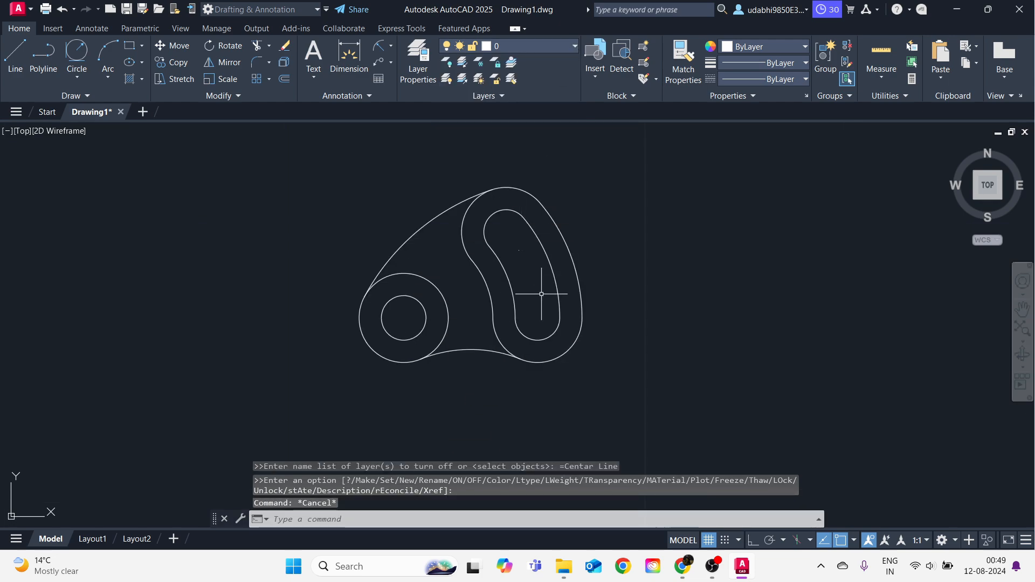
Grip-stretch the slot's inner arc on the unlocked Drawing layer, and undo the edit.
left_click(503, 272)
left_click(507, 278)
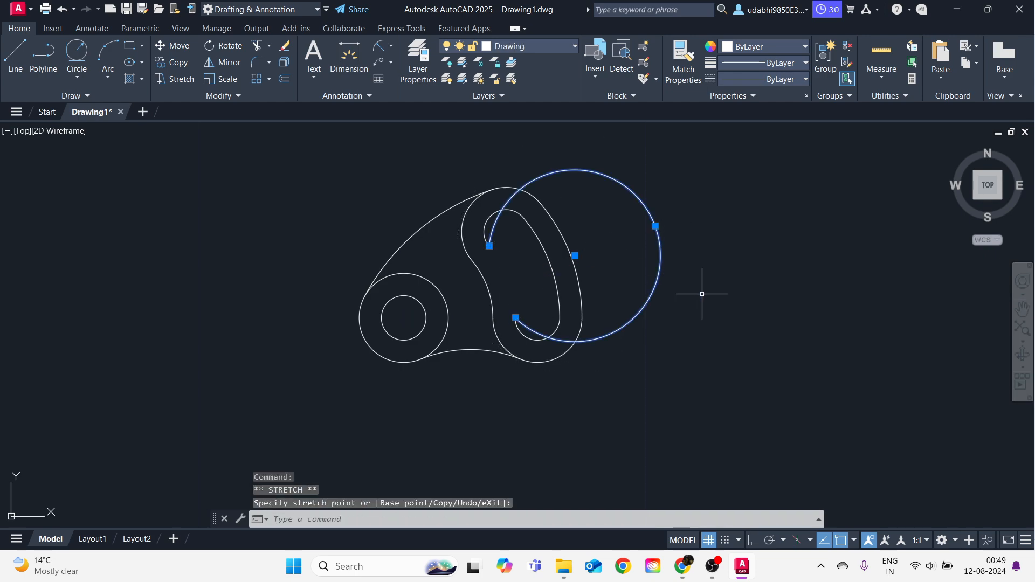
key("Escape")
key("ctrl+z")
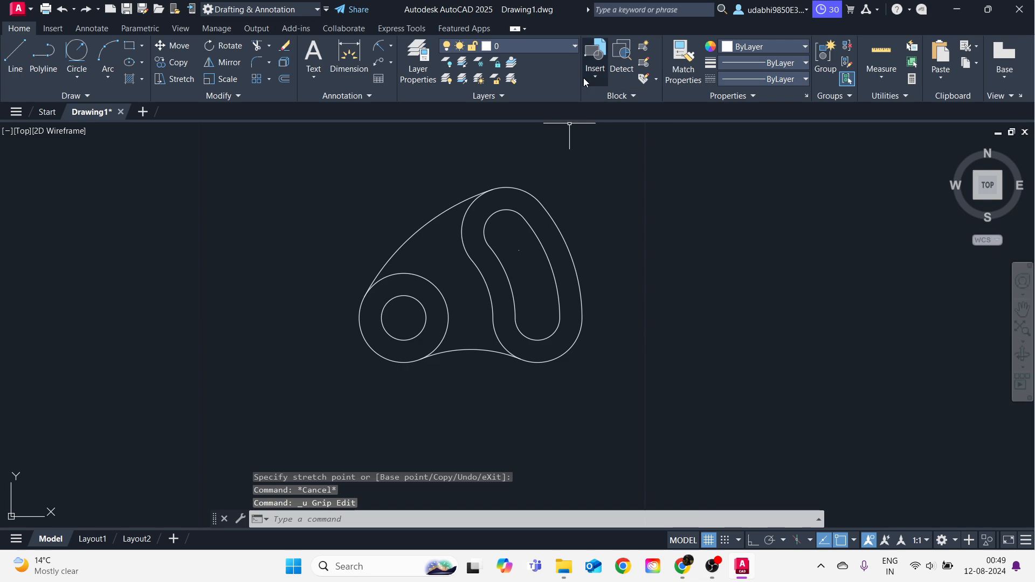
Lock the Drawing layer.
left_click(571, 49)
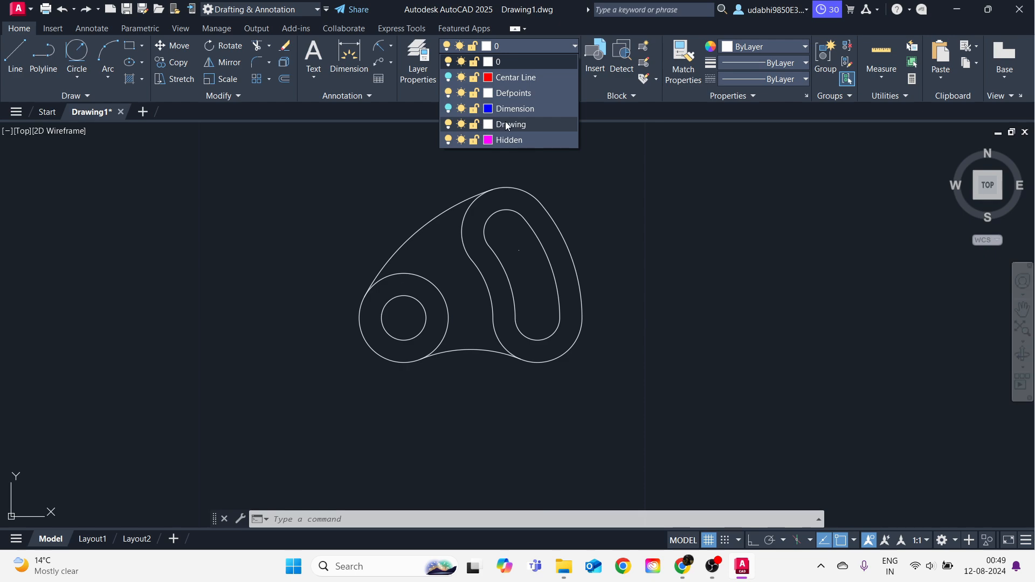
left_click(474, 125)
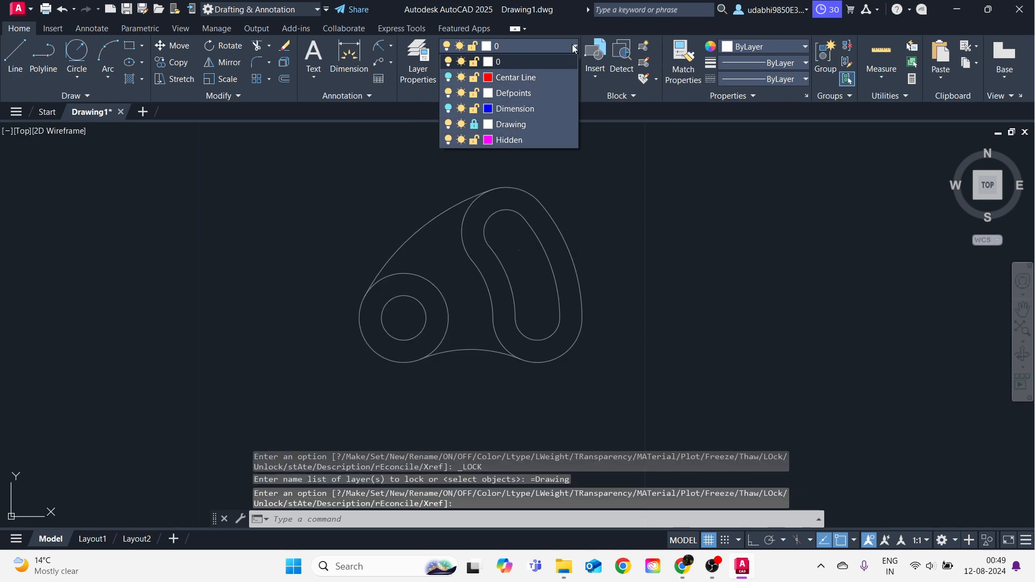
key("Escape")
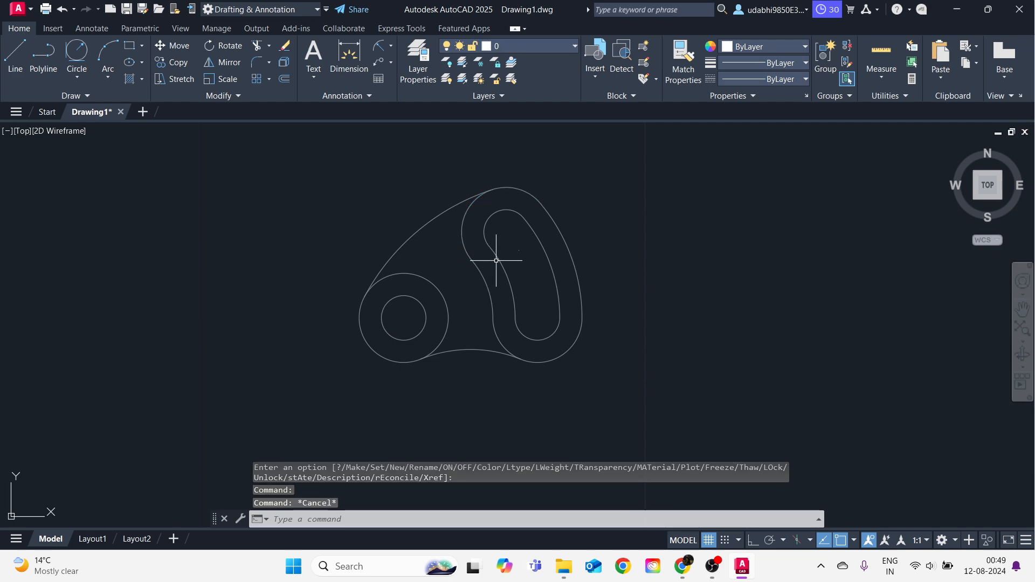
Test selecting the locked slot arcs and the small circle for grip editing, and clear the selection.
left_click(495, 251)
left_click(494, 250)
left_click(486, 237)
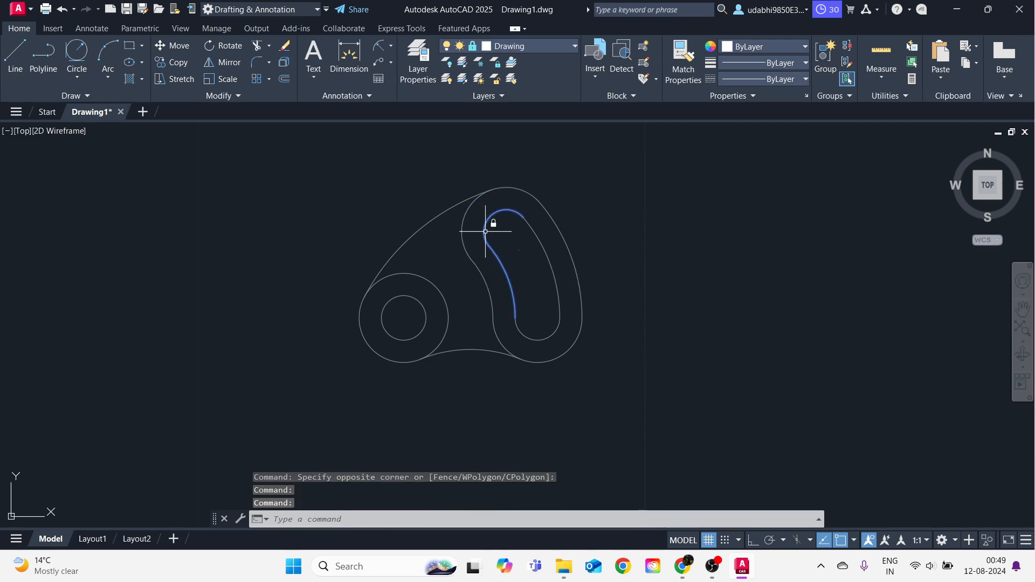
left_click(486, 230)
left_click(540, 253)
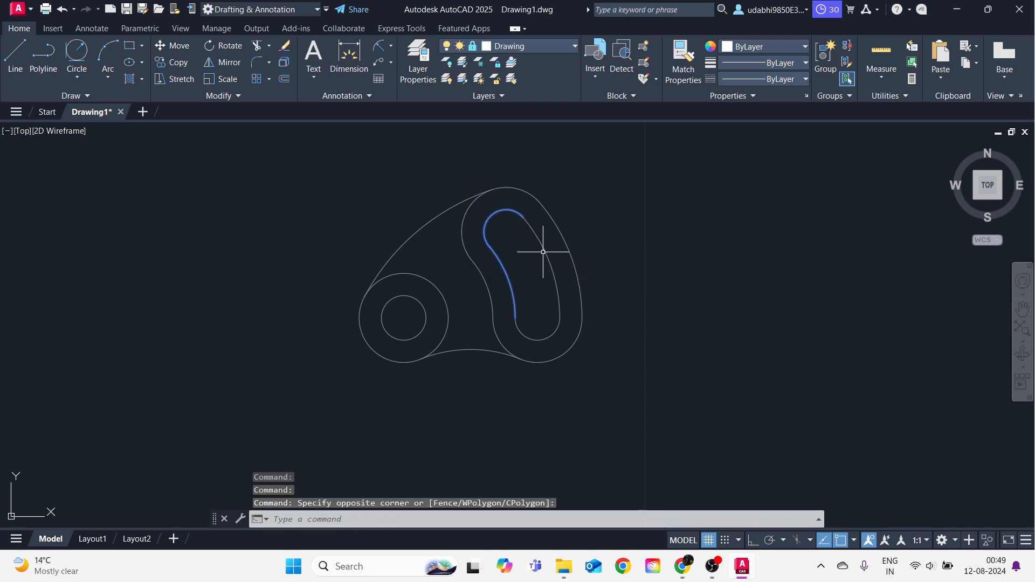
left_click(546, 252)
left_click(547, 252)
left_click(547, 252)
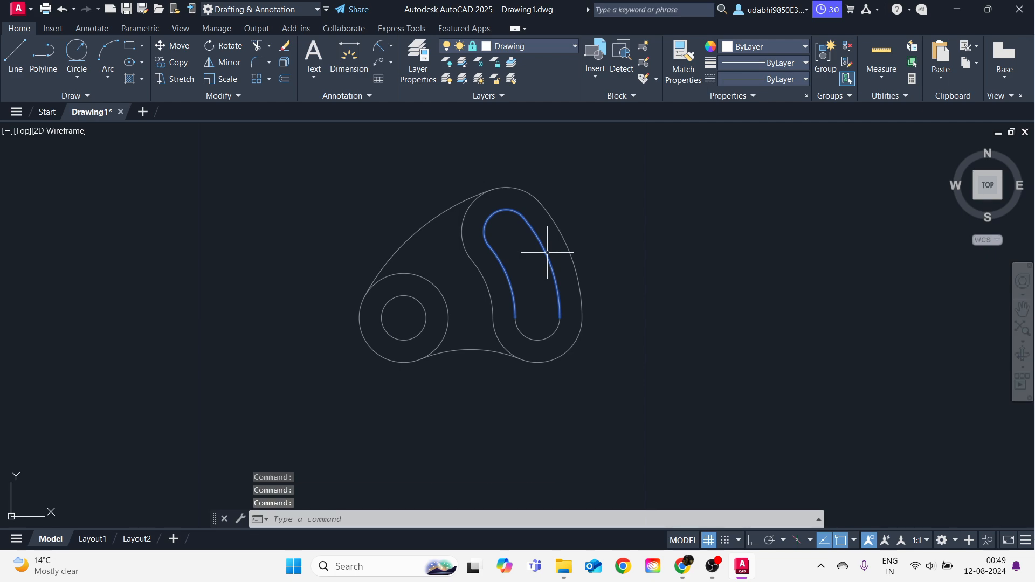
left_click(380, 313)
left_click(422, 296)
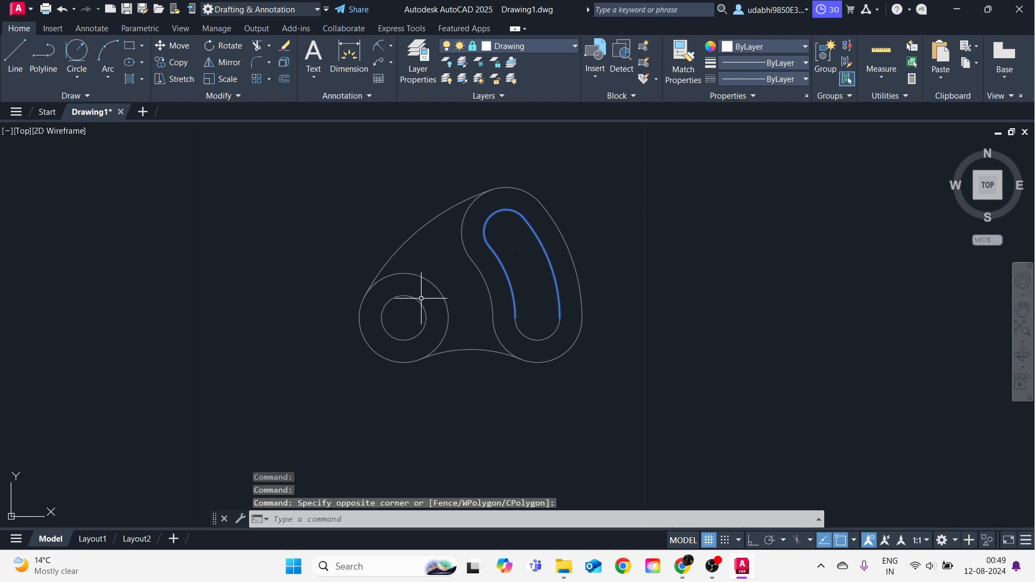
left_click(409, 314)
key("Escape")
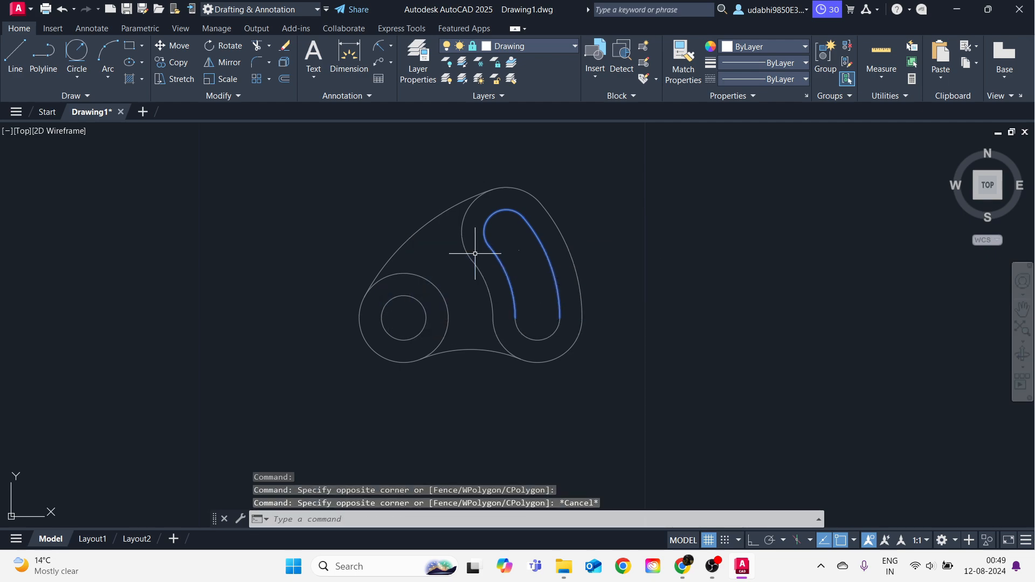
left_click(566, 46)
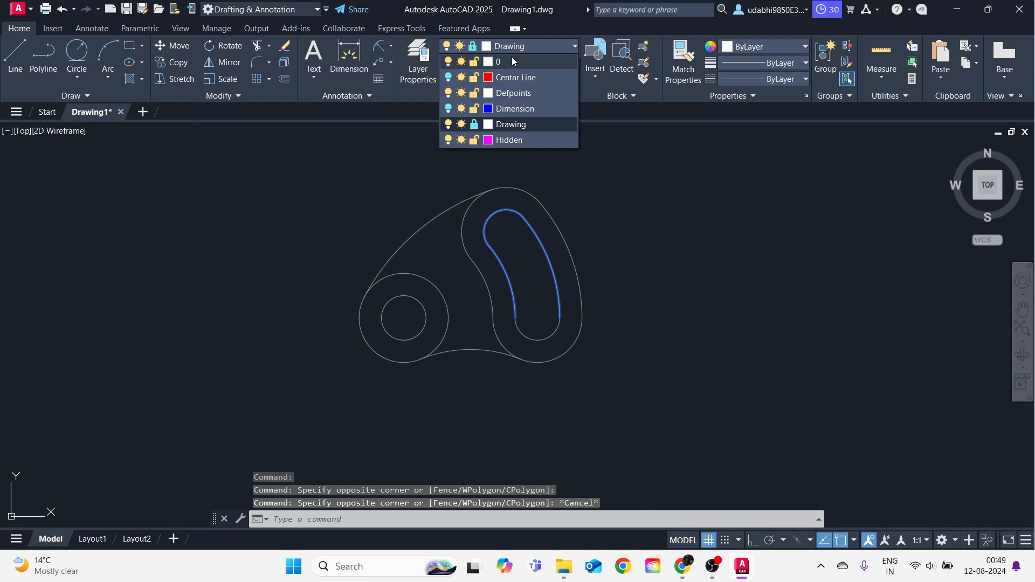
left_click(567, 48)
key("Escape")
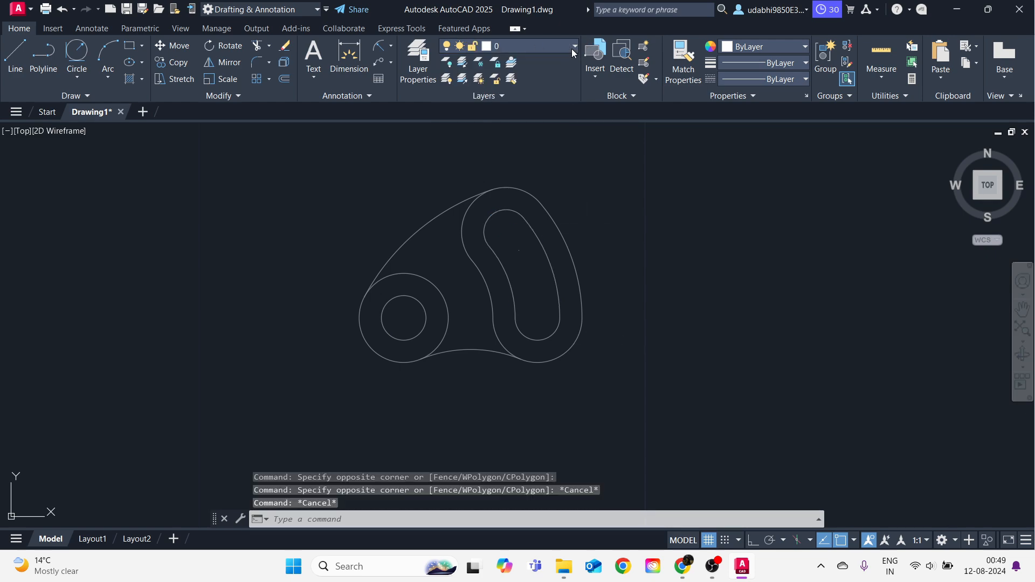
Unlock the Drawing layer and turn the Dimension and Centar Line layers back on.
left_click(573, 47)
left_click(474, 124)
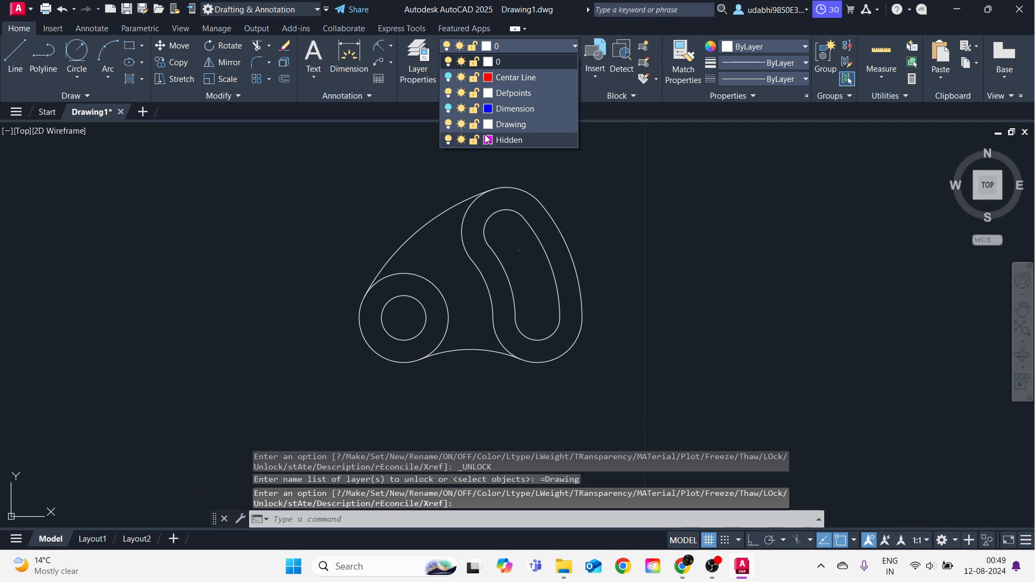
left_click(448, 109)
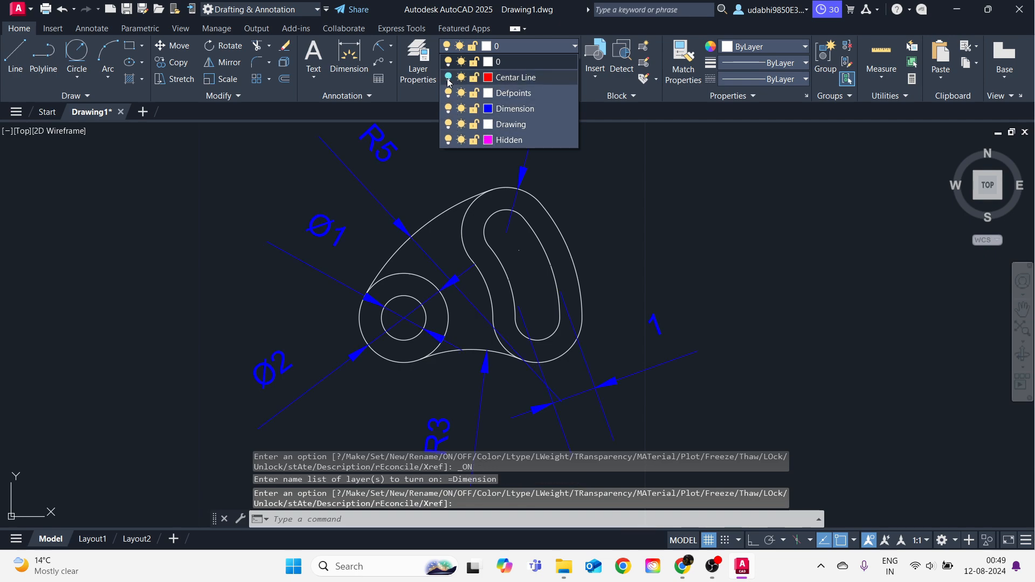
left_click(448, 77)
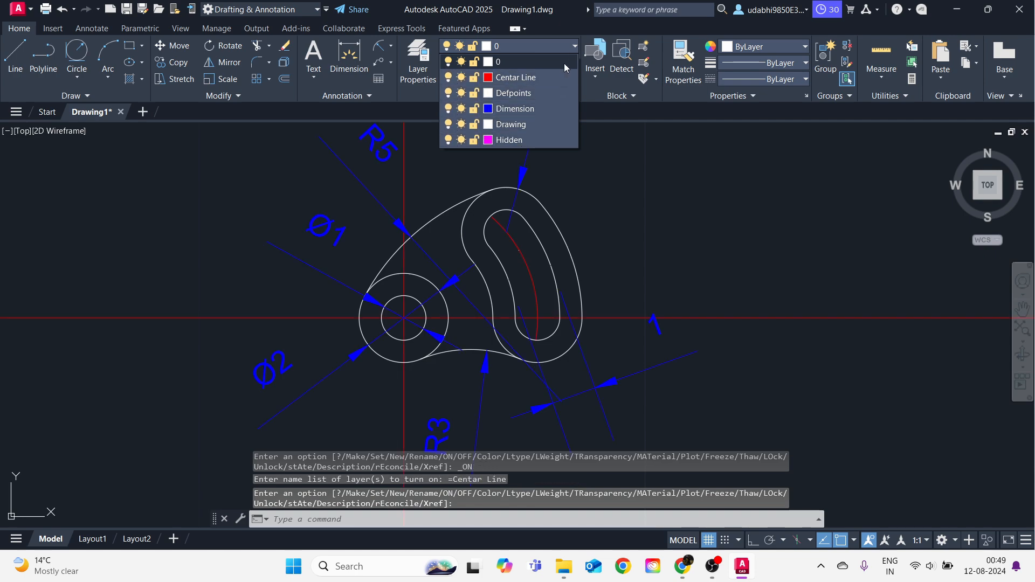
left_click(574, 47)
scroll(571, 291, "down", 4)
scroll(577, 302, "up", 1)
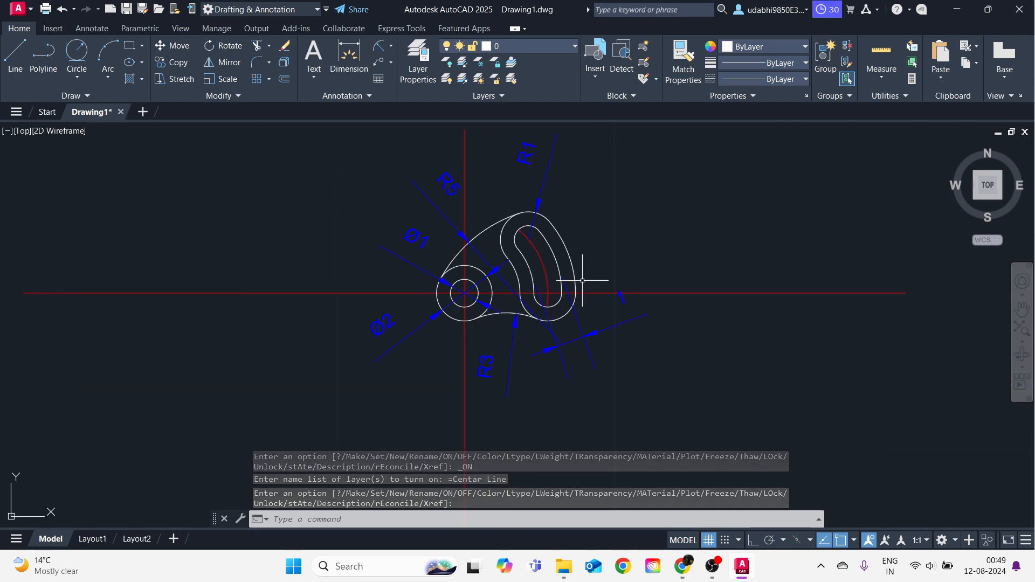
scroll(580, 307, "down", 1)
scroll(589, 307, "up", 4)
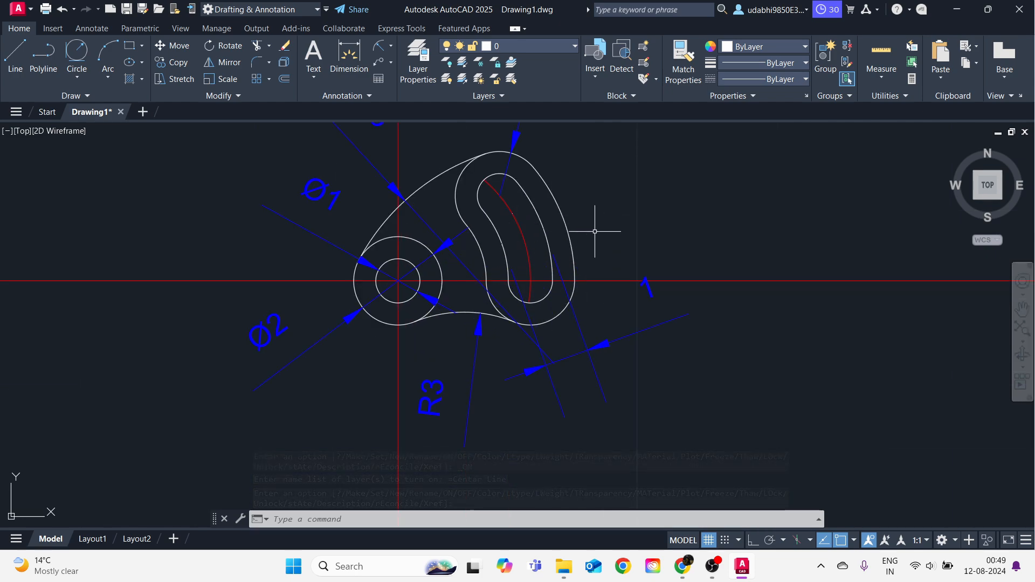
scroll(560, 345, "down", 2)
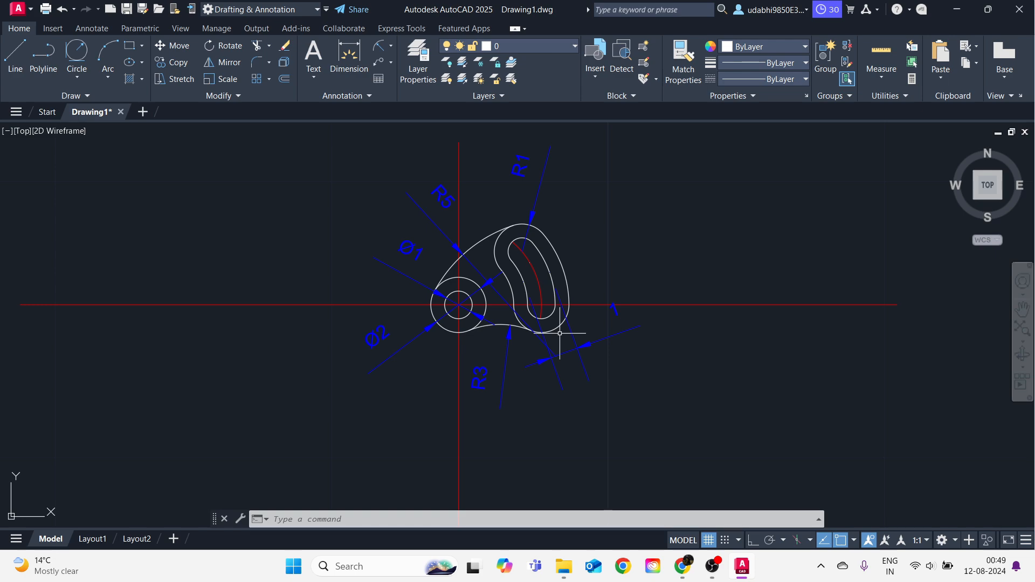
scroll(547, 353, "down", 2)
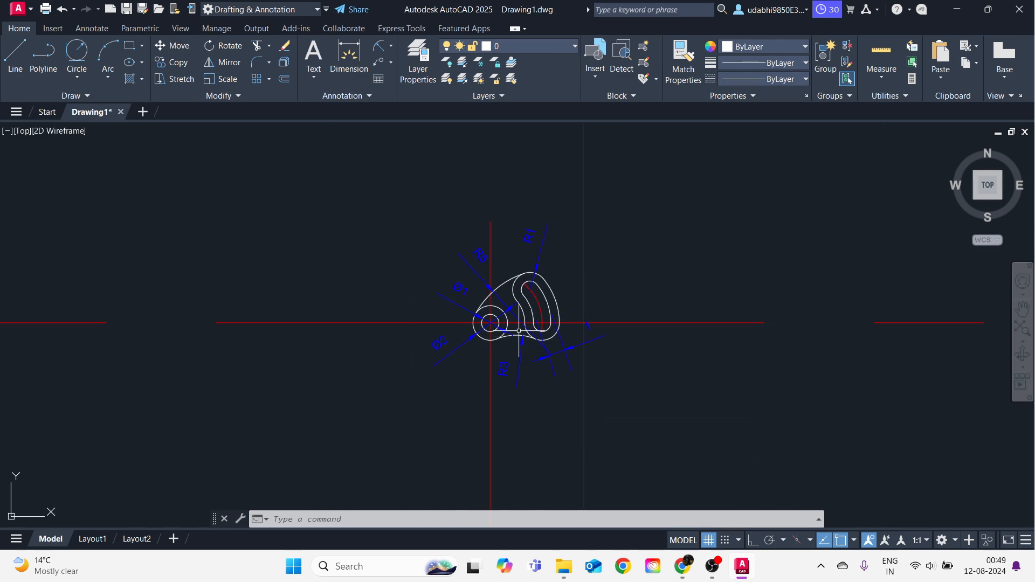
scroll(518, 331, "up", 3)
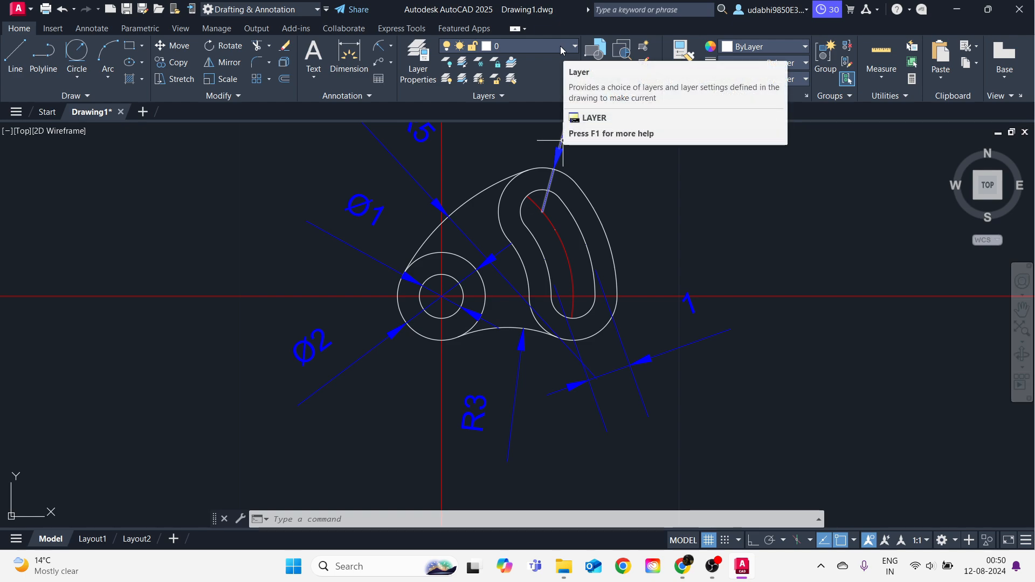
left_click(450, 65)
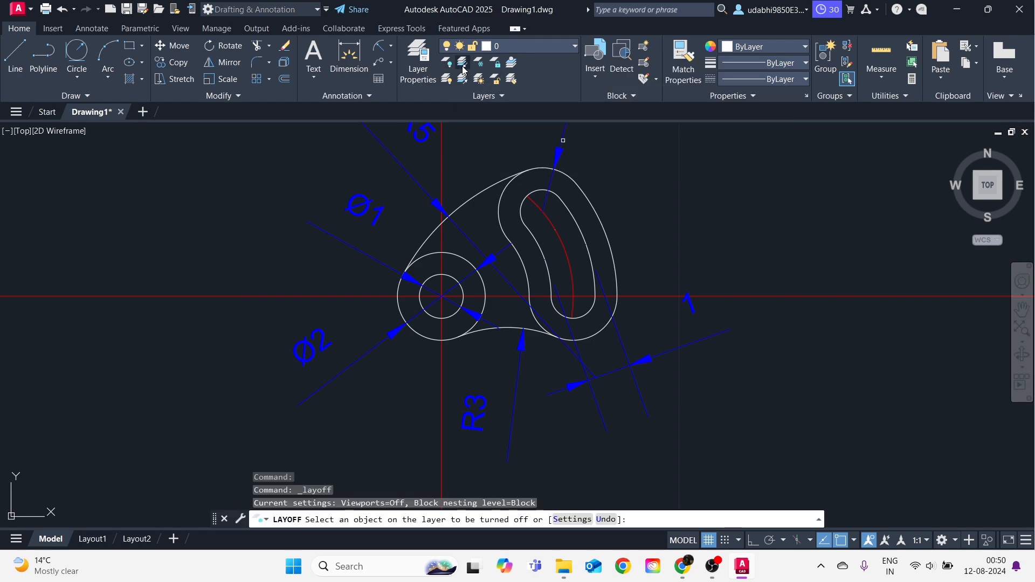
left_click(462, 64)
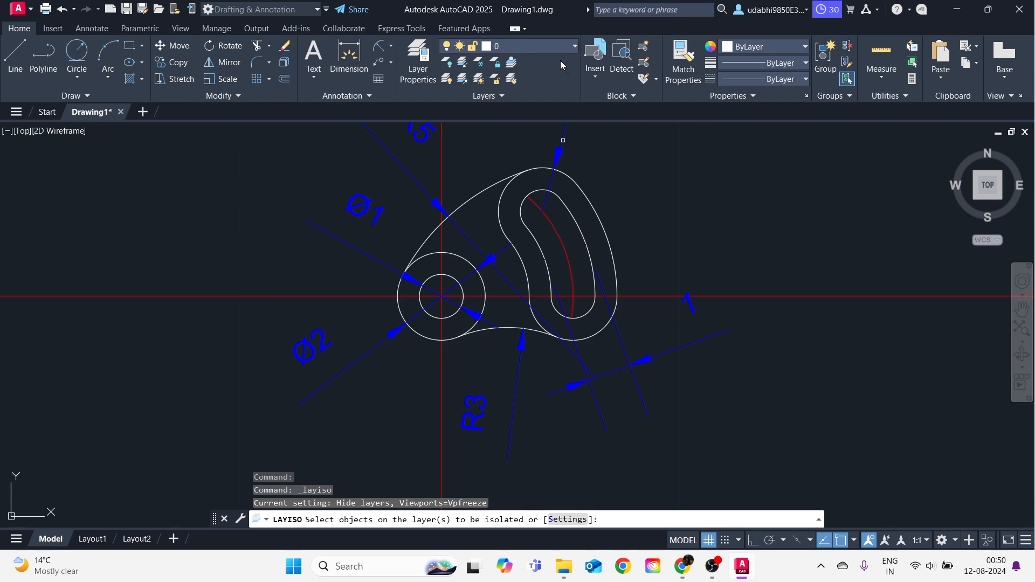
key("Escape")
left_click(420, 61)
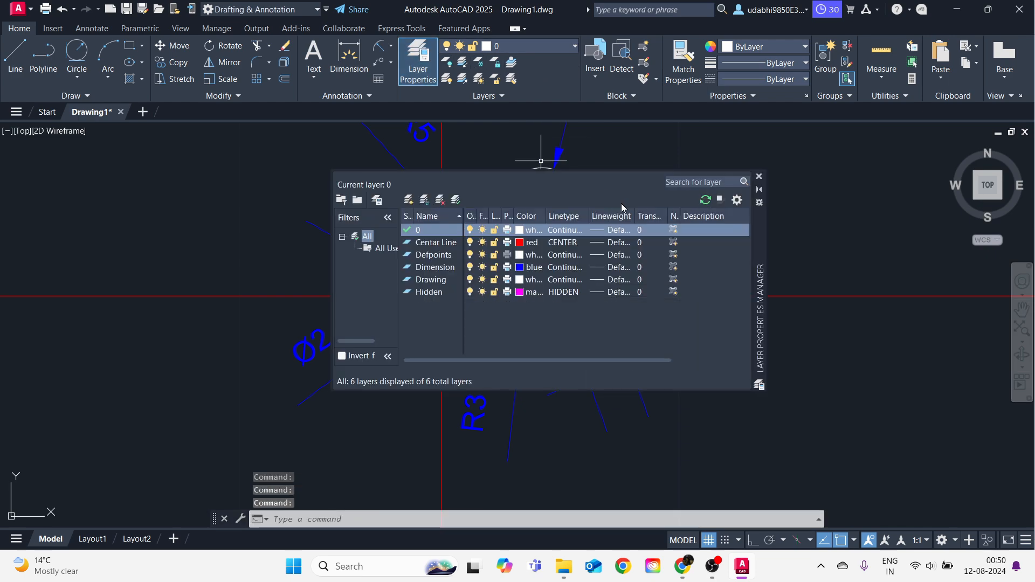
left_click(759, 177)
Erase the whole Adjustable Support drawing, including its centre lines and dimensions.
scroll(636, 220, "down", 5)
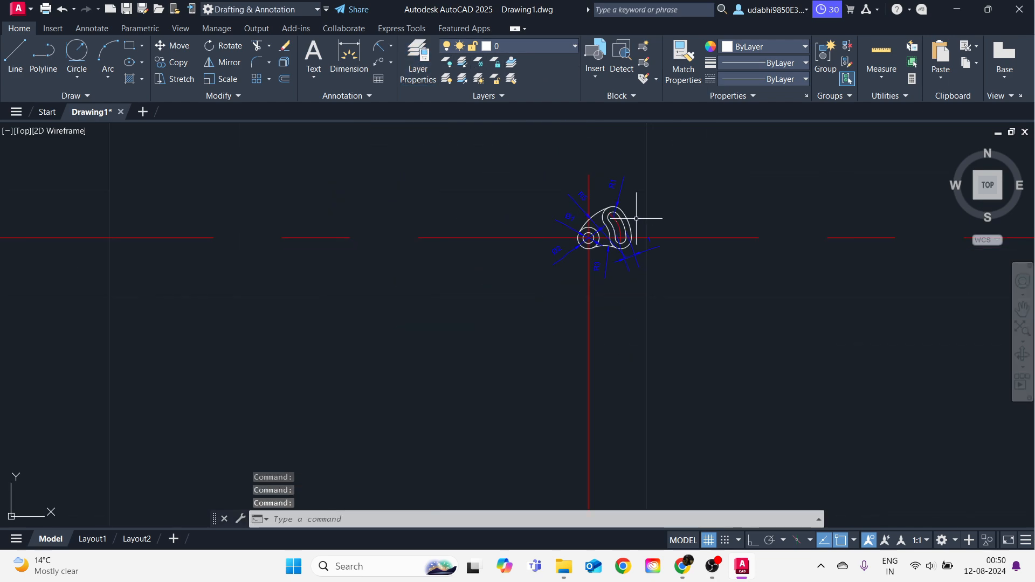
key("Escape")
left_click(716, 363)
left_click(530, 146)
type("E")
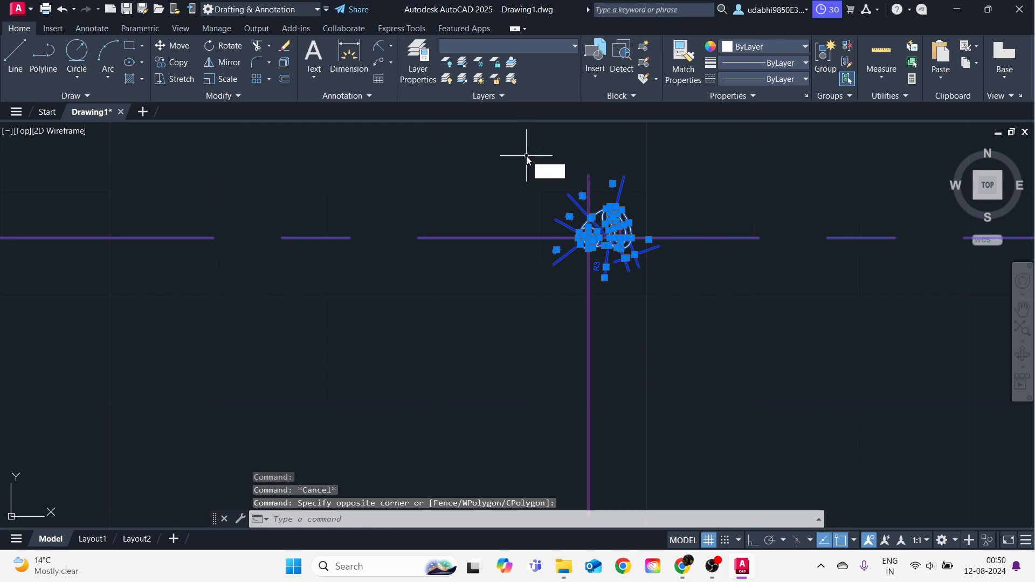
key("Return")
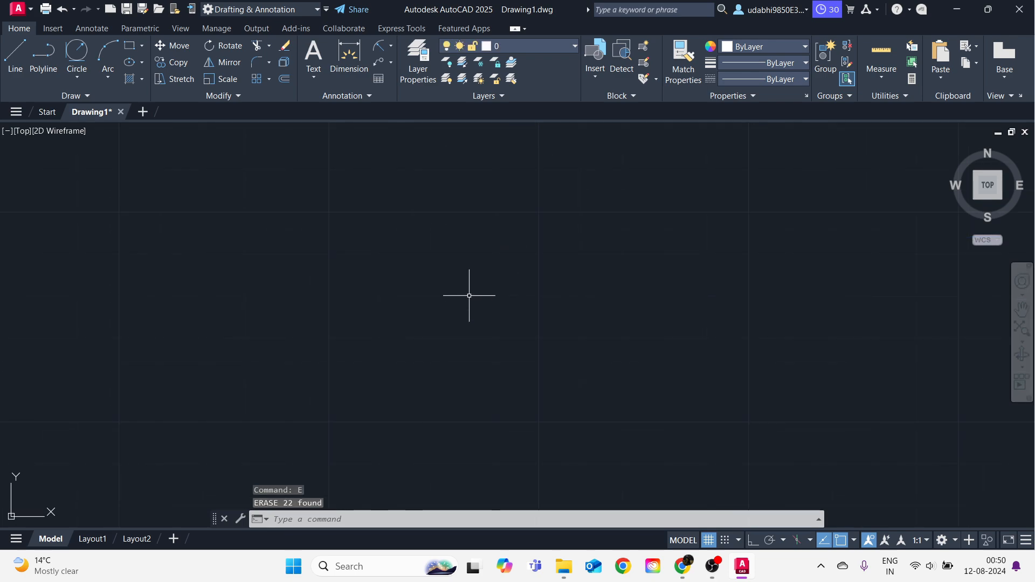
Switch to the e-book and examine the hook exercise on page 108 and its dimensions, then return to AutoCAD.
key("alt+Tab")
scroll(473, 295, "down", 10)
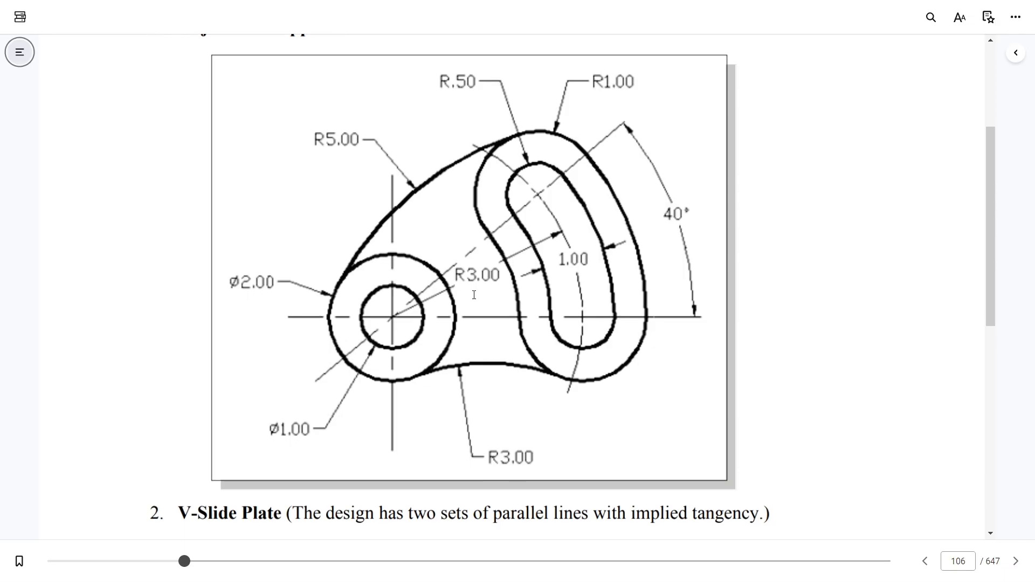
scroll(476, 295, "down", 10)
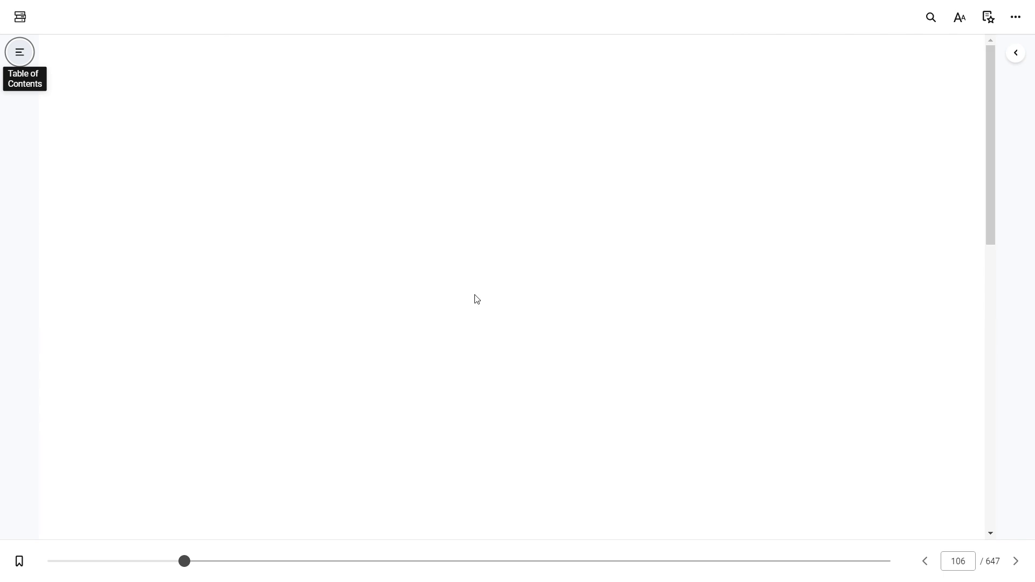
scroll(477, 268, "down", 4)
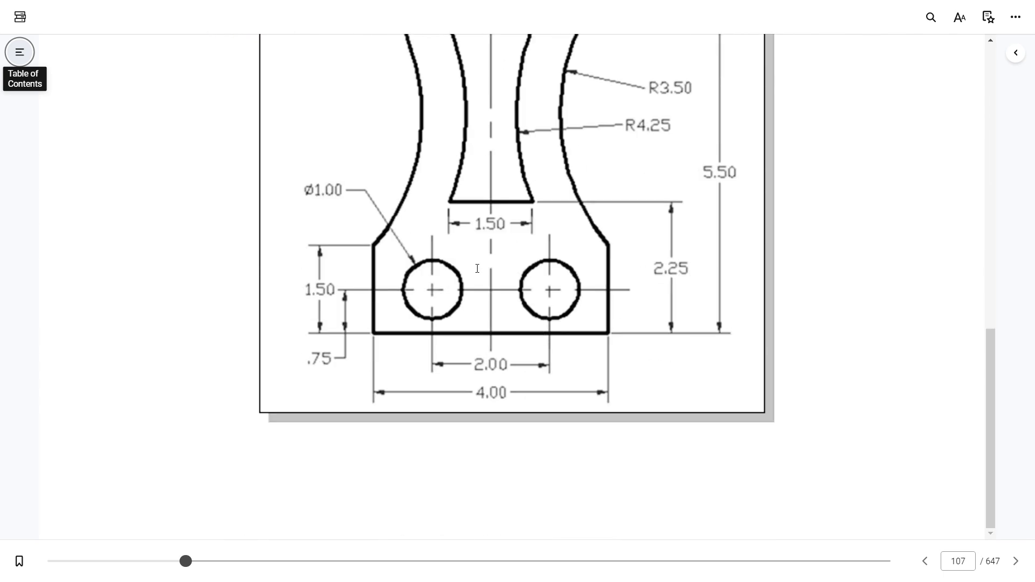
scroll(477, 269, "down", 10)
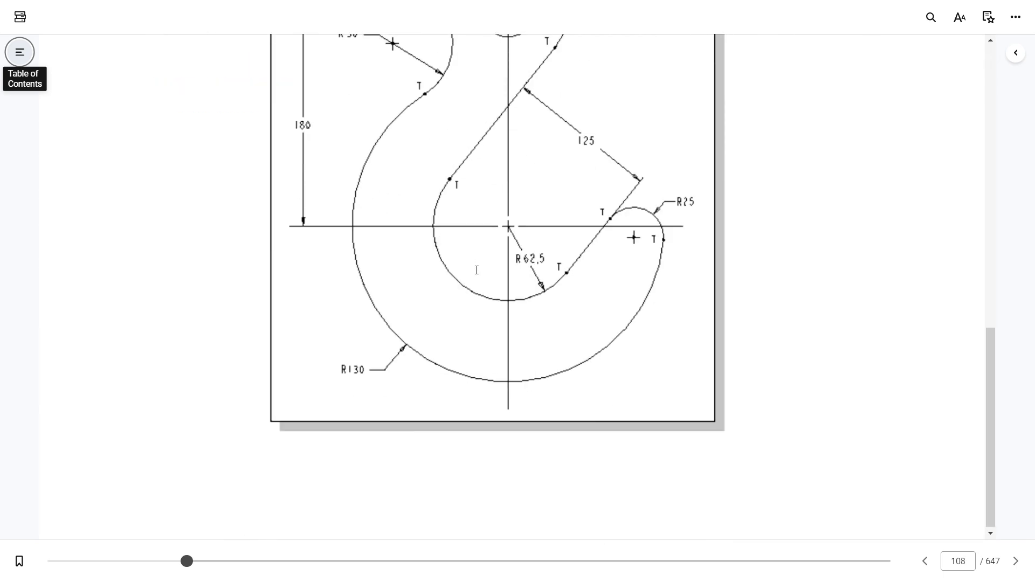
scroll(476, 270, "up", 2)
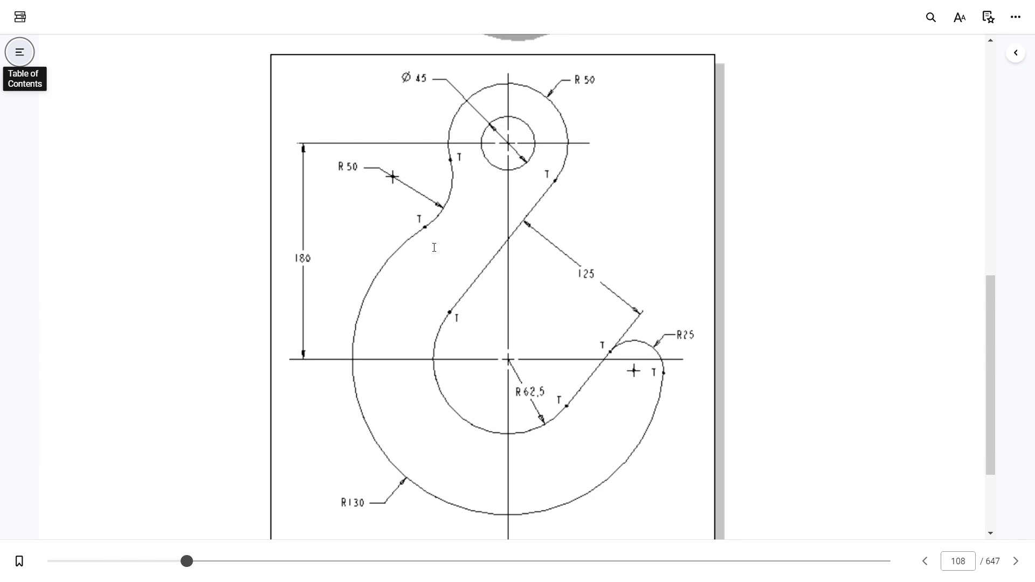
scroll(436, 247, "down", 1)
scroll(438, 248, "up", 1)
key("alt+Tab")
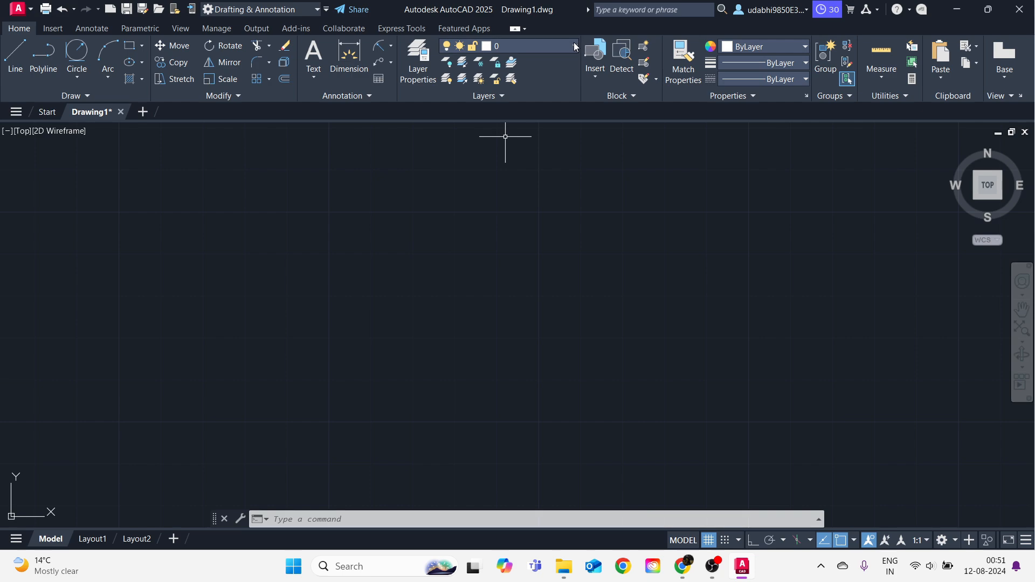
left_click(575, 47)
left_click(575, 47)
key("alt+Tab")
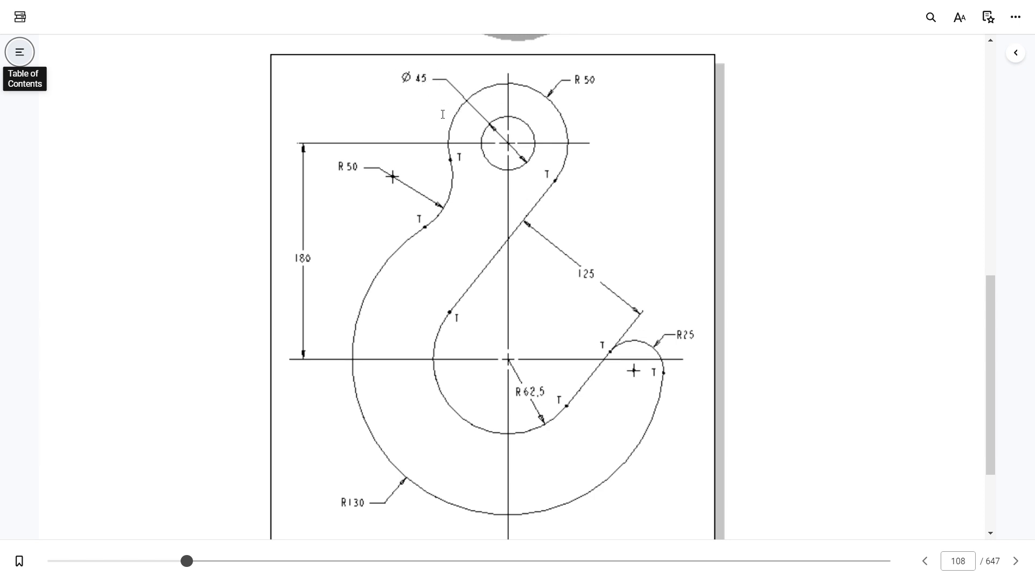
key("alt+Tab")
type("c")
key("Return")
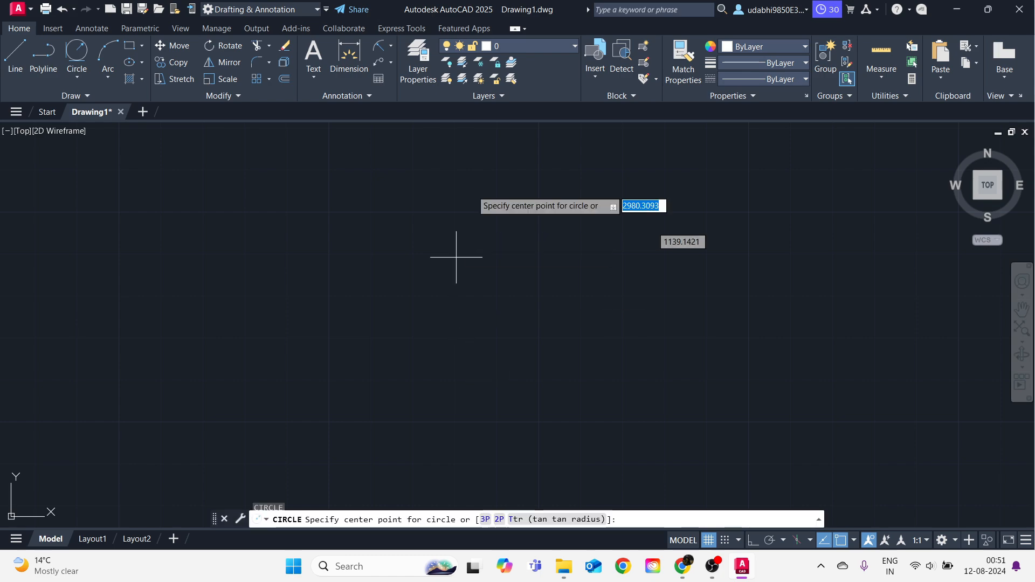
key("Escape")
Make Centar Line the current layer.
left_click(562, 46)
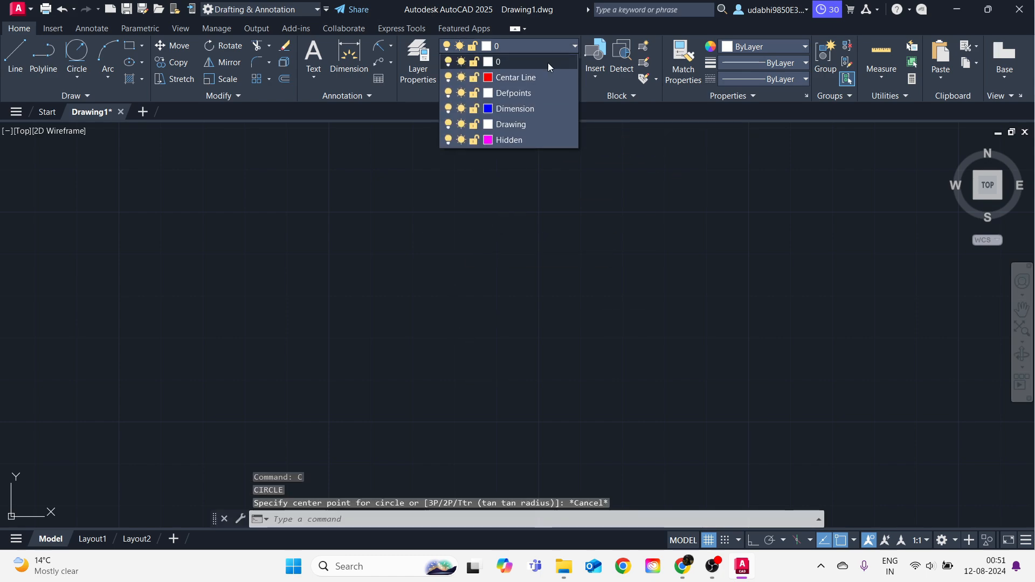
left_click(519, 78)
left_click(482, 205)
key("Escape")
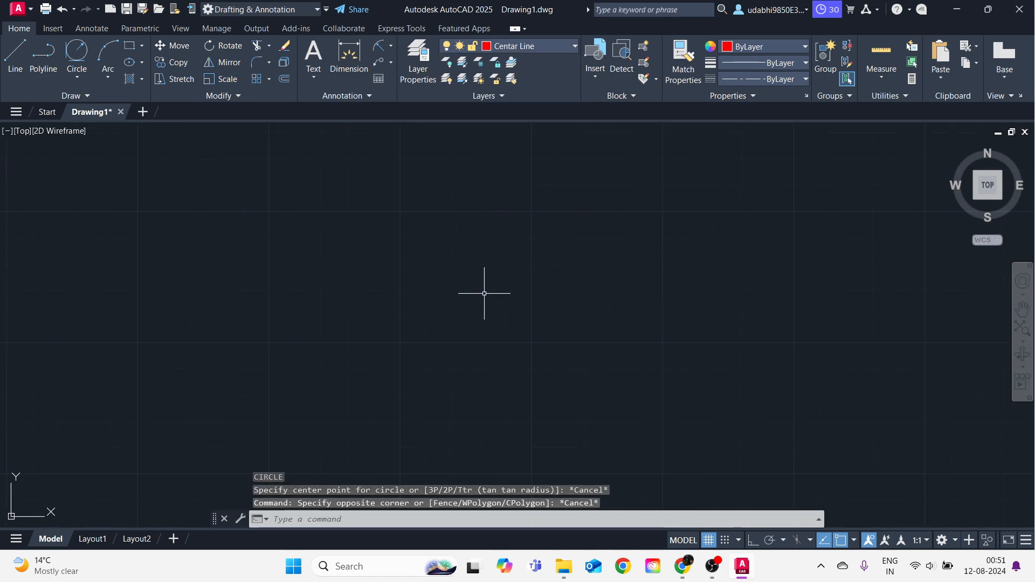
Draw a vertical centre line and a longer horizontal centre line crossing it at its midpoint.
type("l")
key("Return")
left_click(481, 214)
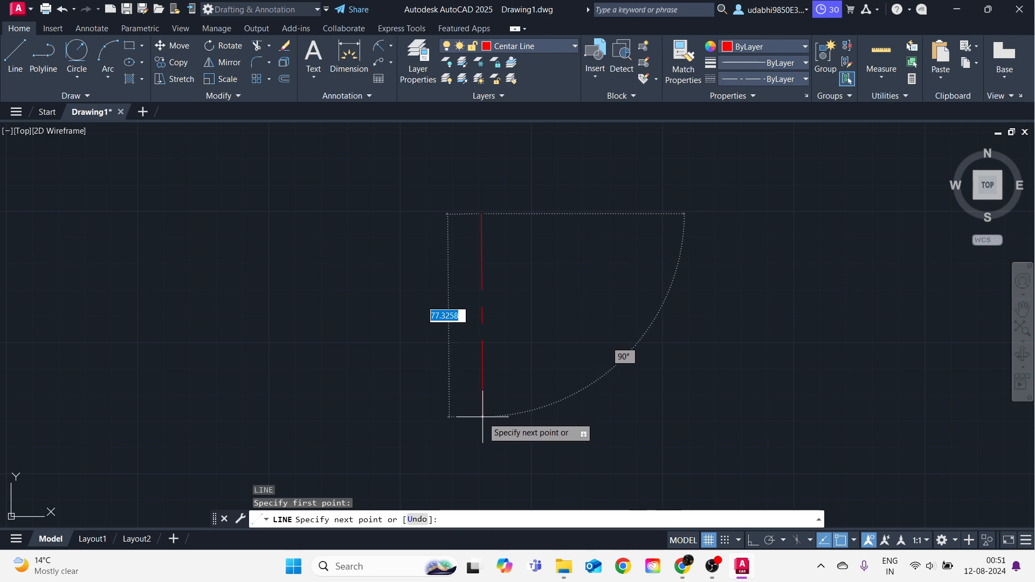
left_click(480, 437)
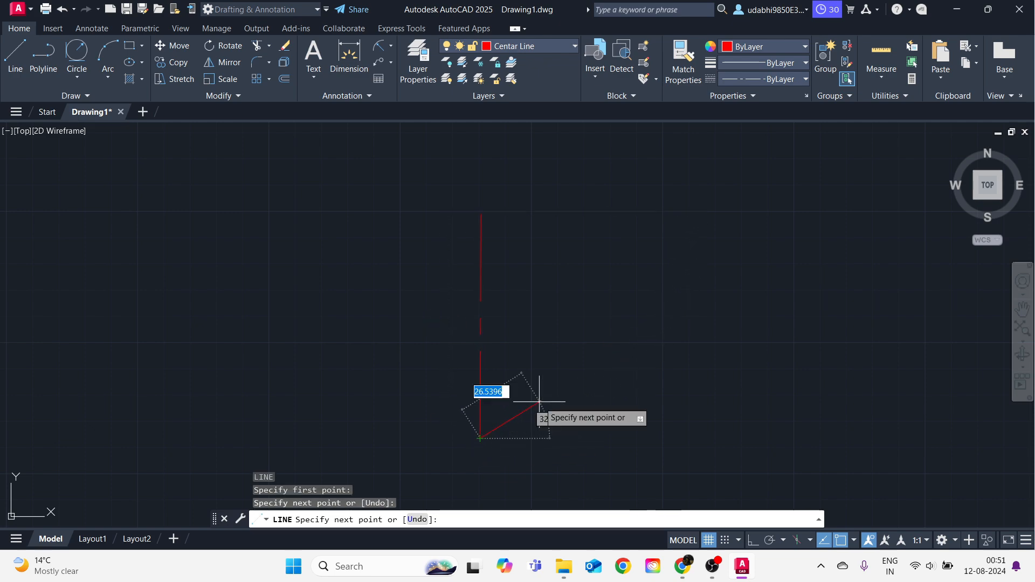
key("Escape")
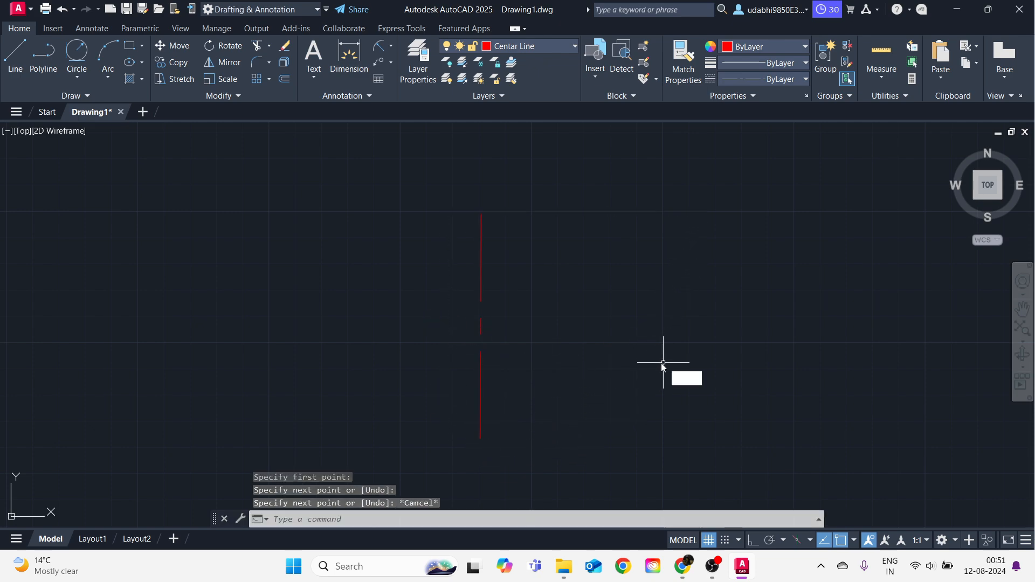
key("Return")
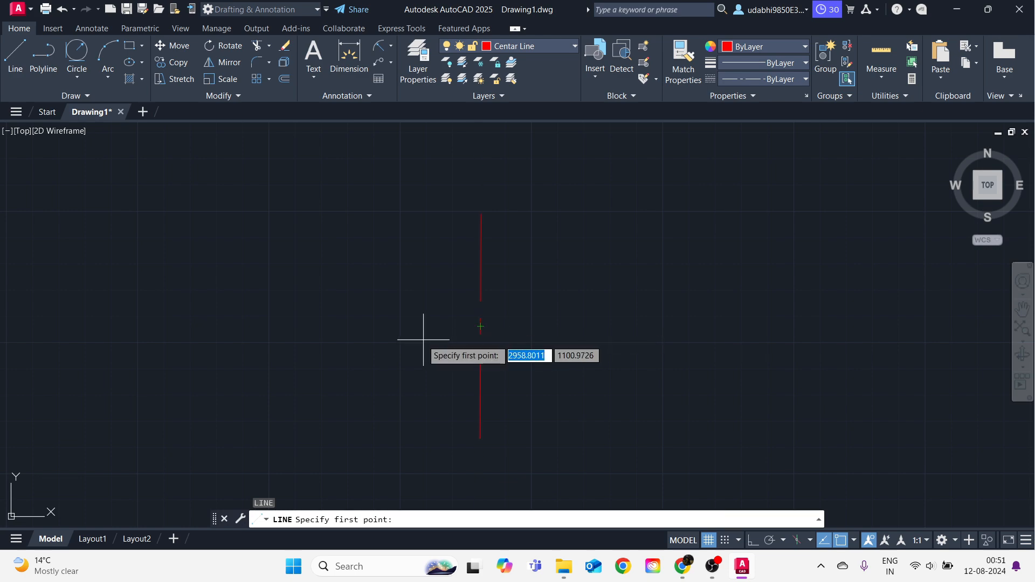
left_click(333, 324)
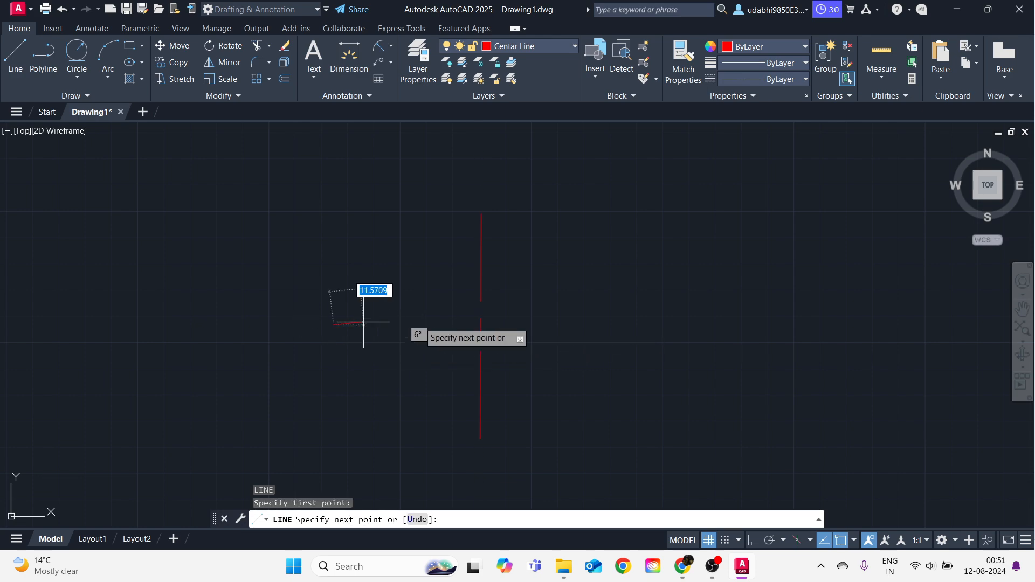
left_click(646, 325)
key("Escape")
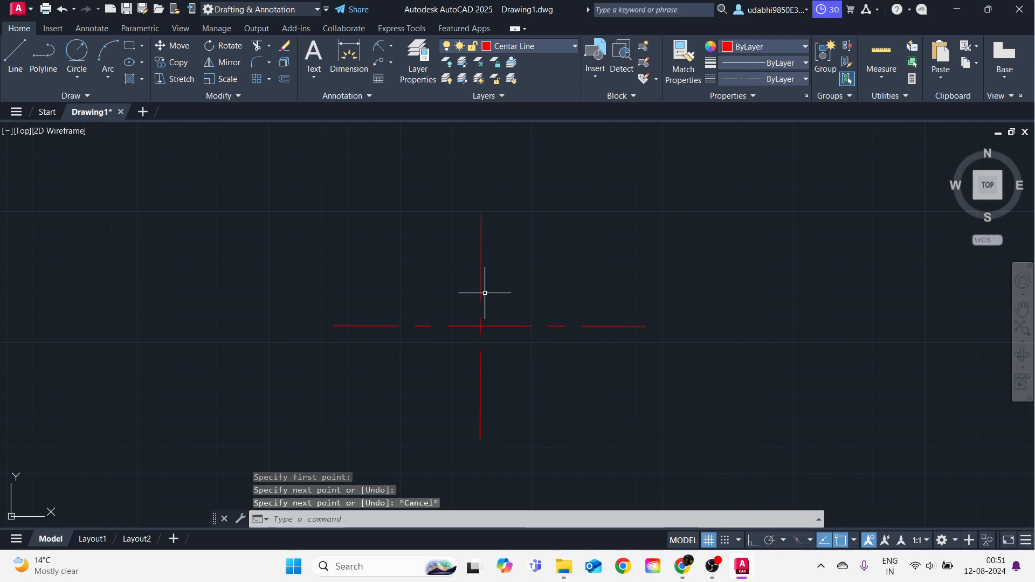
key("alt+Tab")
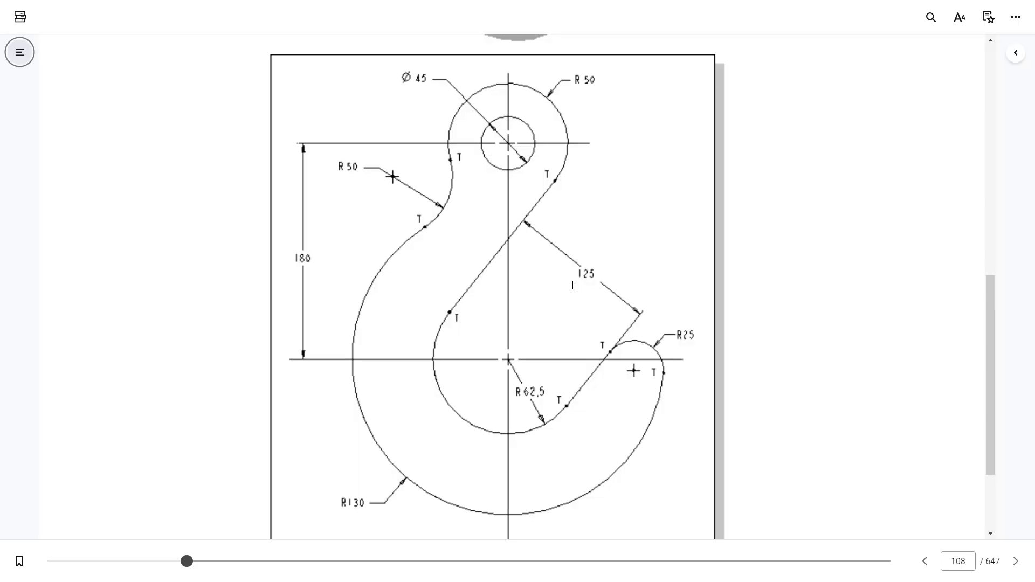
key("alt+Tab")
type("c")
key("Return")
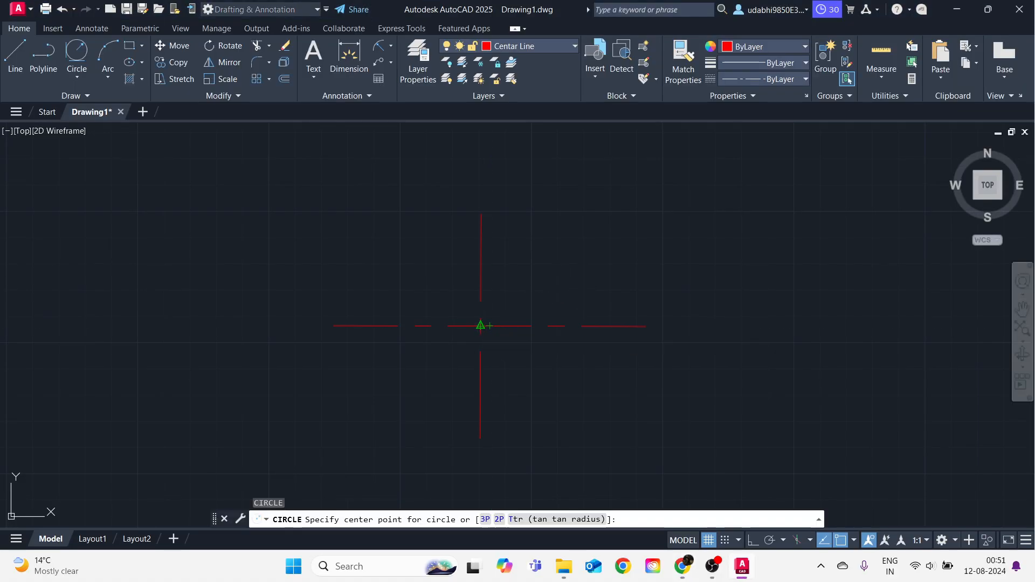
left_click(481, 325)
right_click(503, 347)
left_click(536, 402)
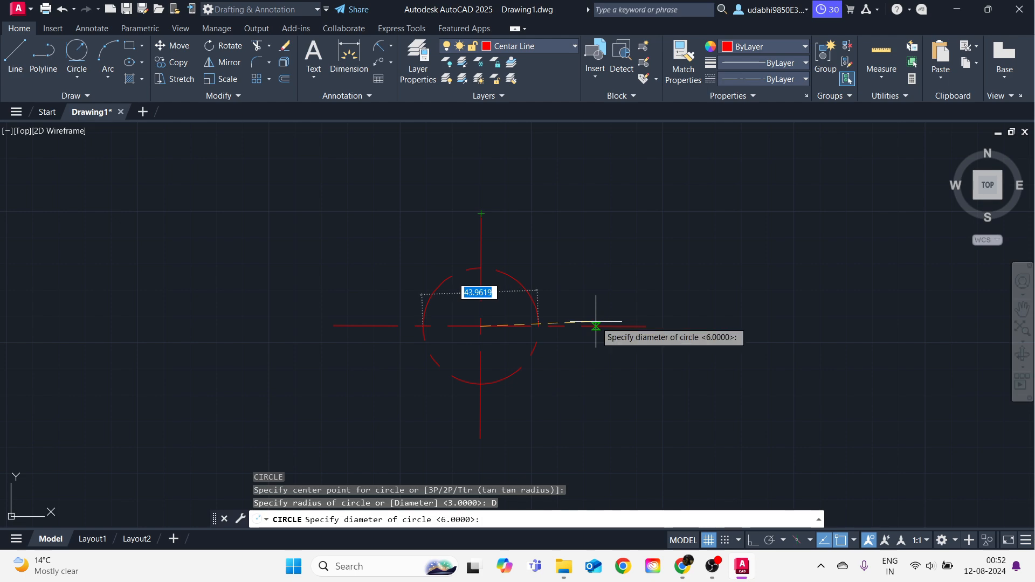
key("Escape")
Make Drawing the current layer and draw a circle of diameter 45 centred on the intersection of the centre lines.
left_click(570, 48)
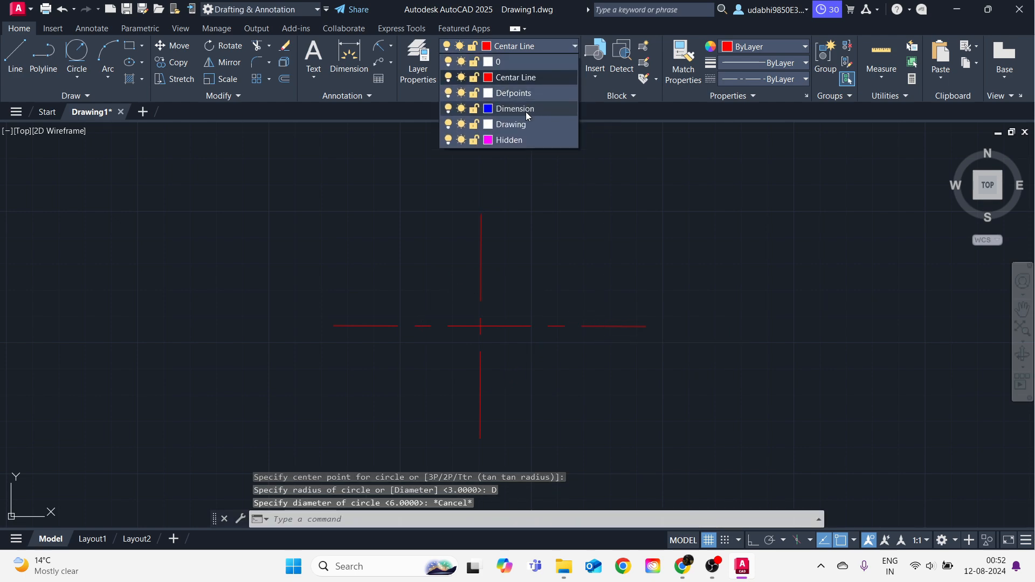
left_click(519, 126)
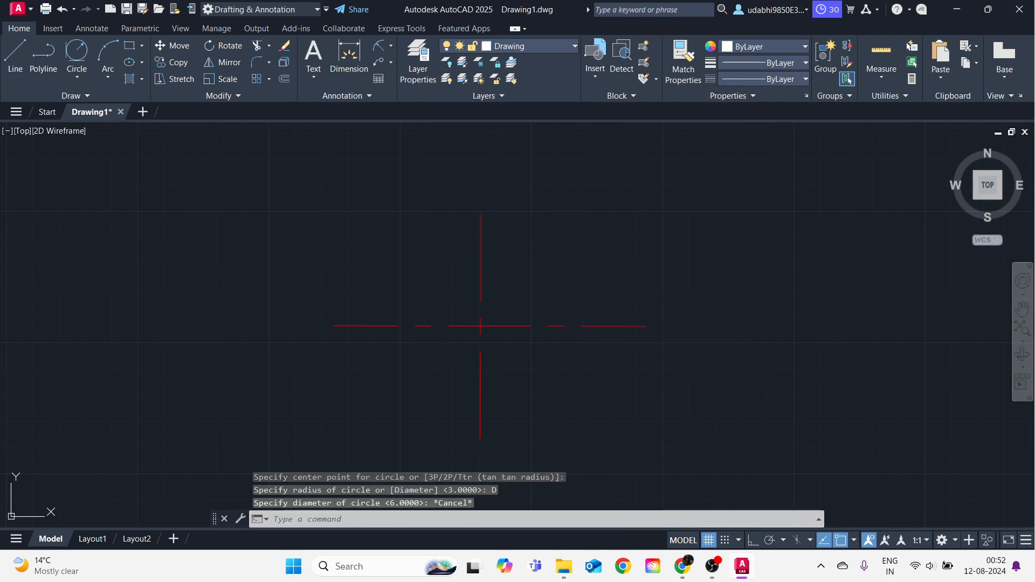
key("Return")
right_click(520, 360)
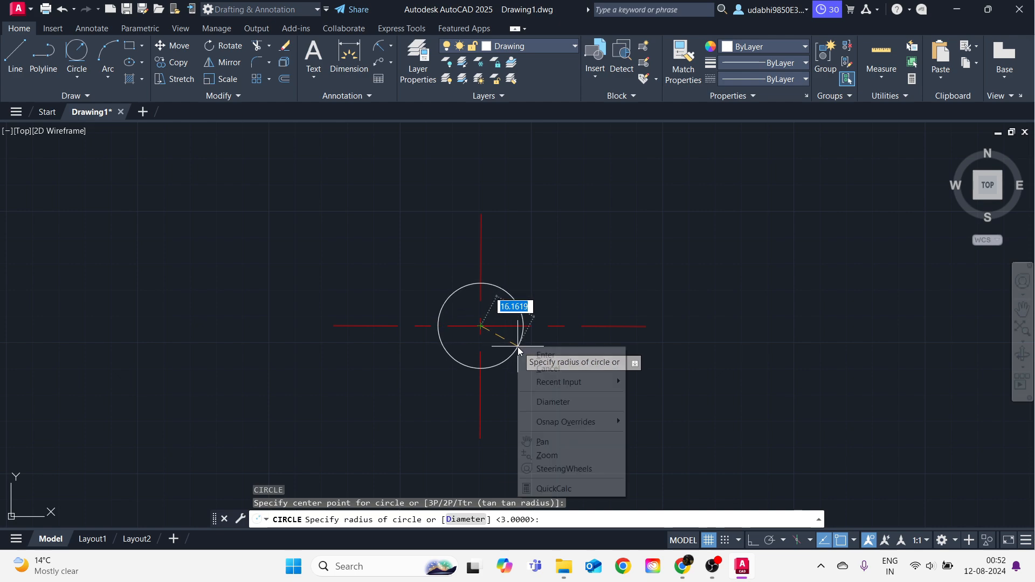
left_click(560, 399)
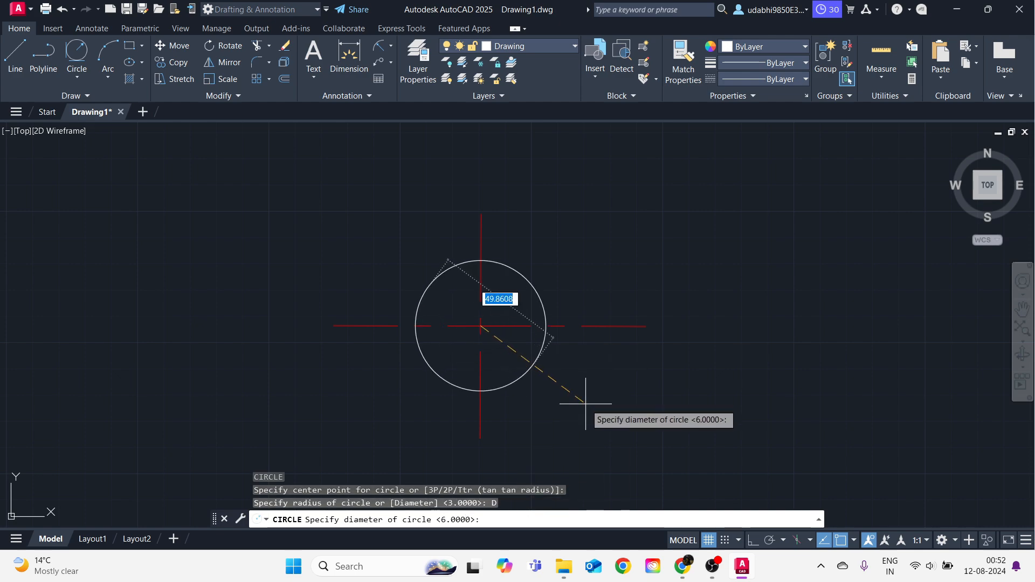
type("45")
key("Return")
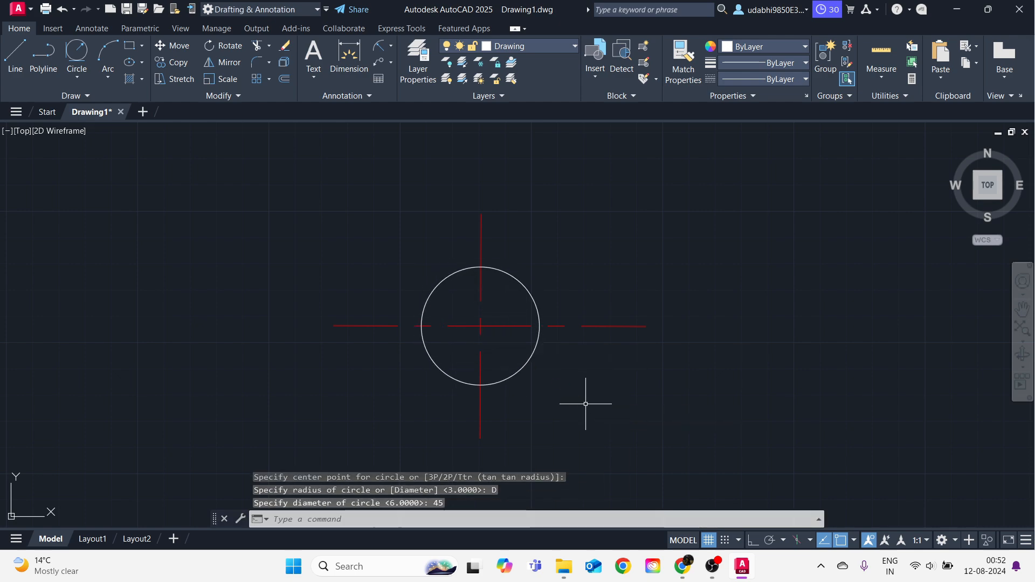
Draw a circle of radius 50 concentric with the 45 mm diameter circle.
key("Return")
left_click(481, 327)
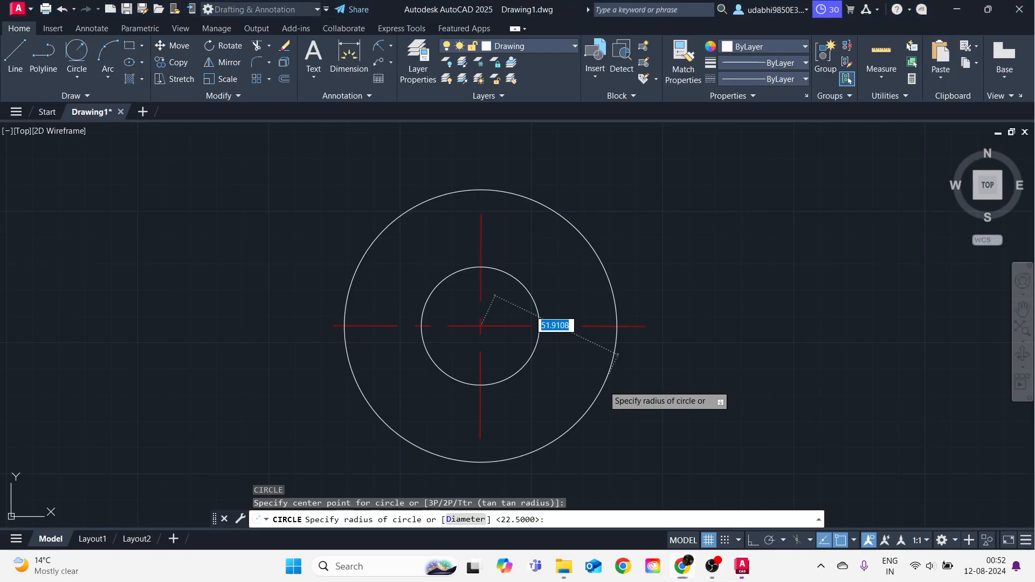
type("50")
key("Return")
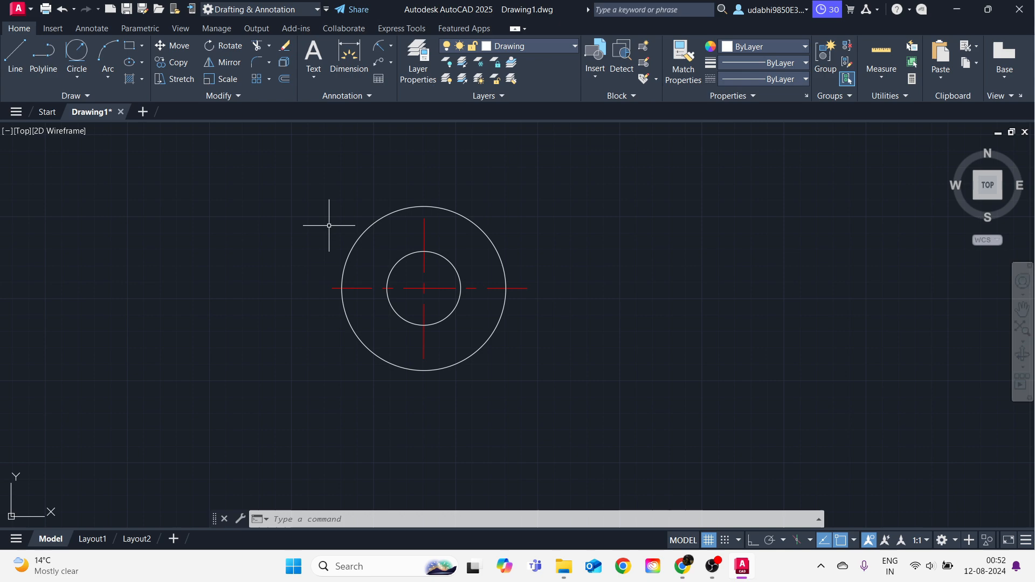
Draw a vertical line 180 long straight down from the shared centre of the two circles.
scroll(351, 231, "down", 2)
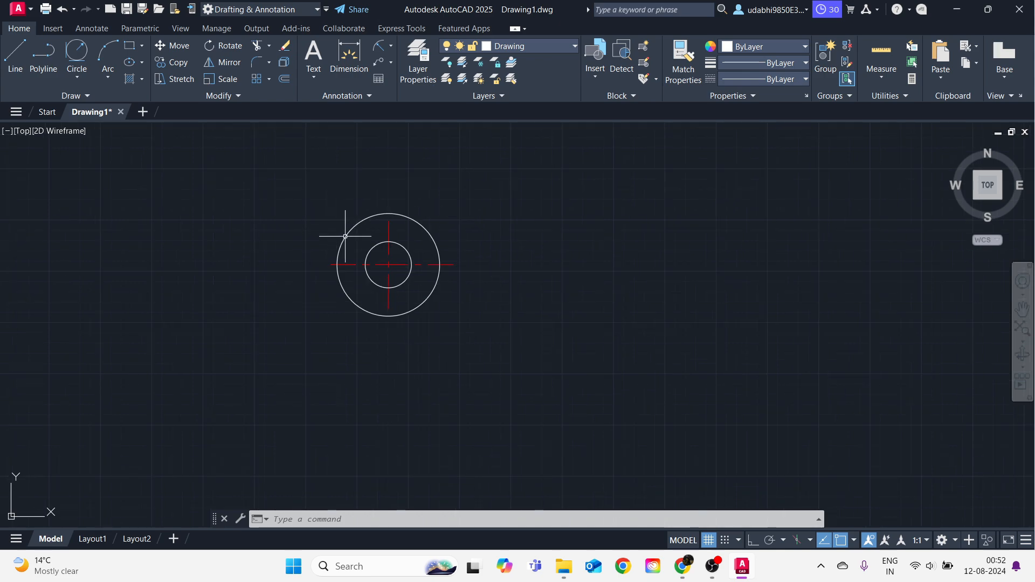
scroll(383, 312, "up", 2)
type("l")
key("Return")
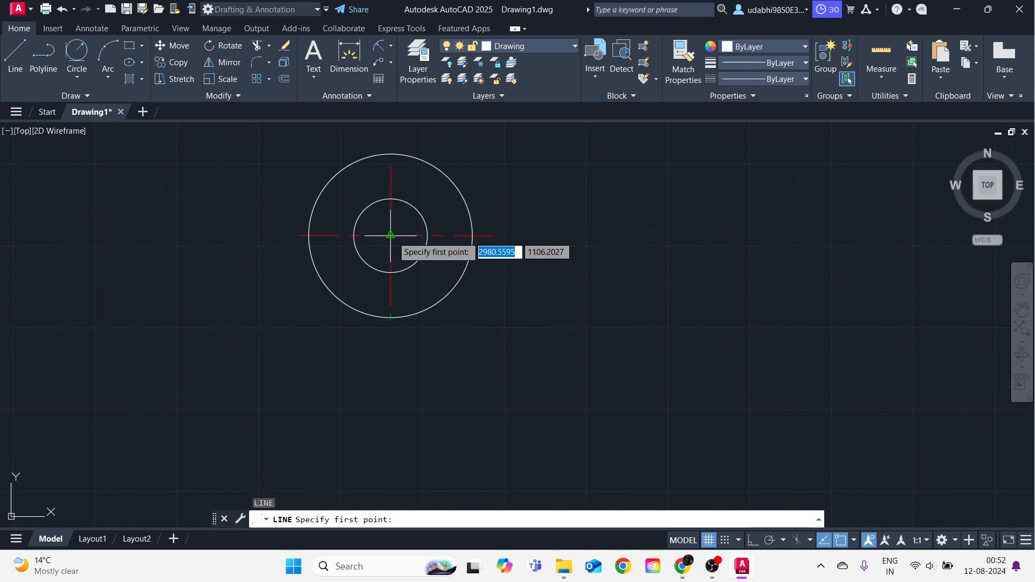
left_click(391, 235)
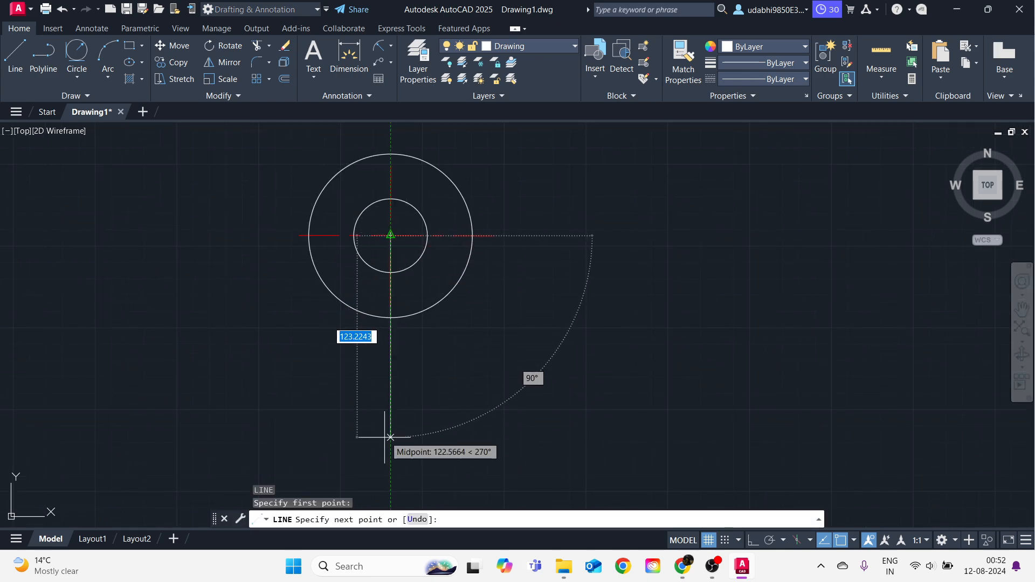
type("180")
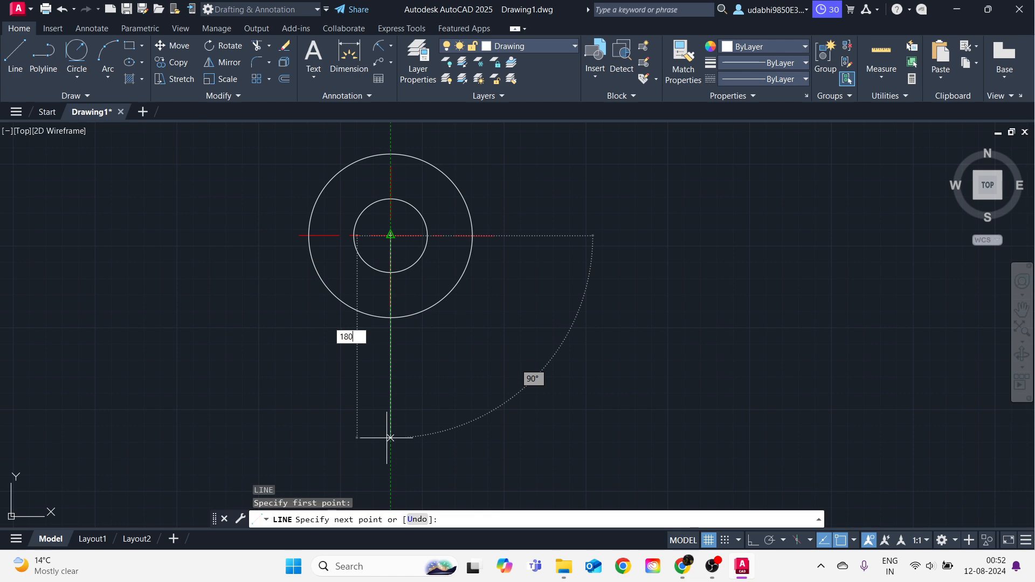
key("Return")
scroll(412, 387, "down", 5)
scroll(420, 423, "up", 5)
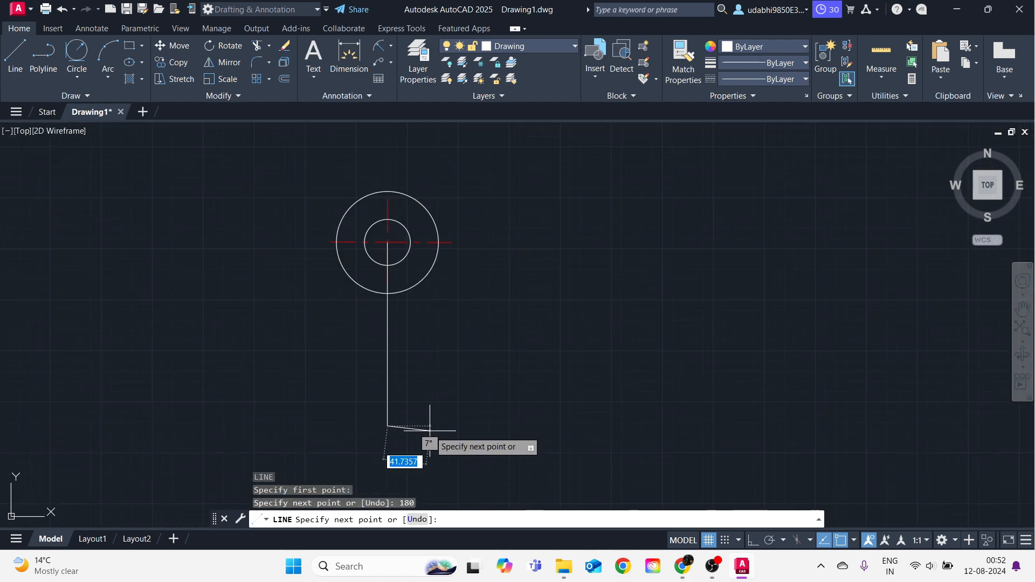
key("Escape")
Check the hook drawing in the e-book, return to AutoCAD and draw a circle of radius 62.5 centred on the vertical line's lower end.
key("alt+Tab")
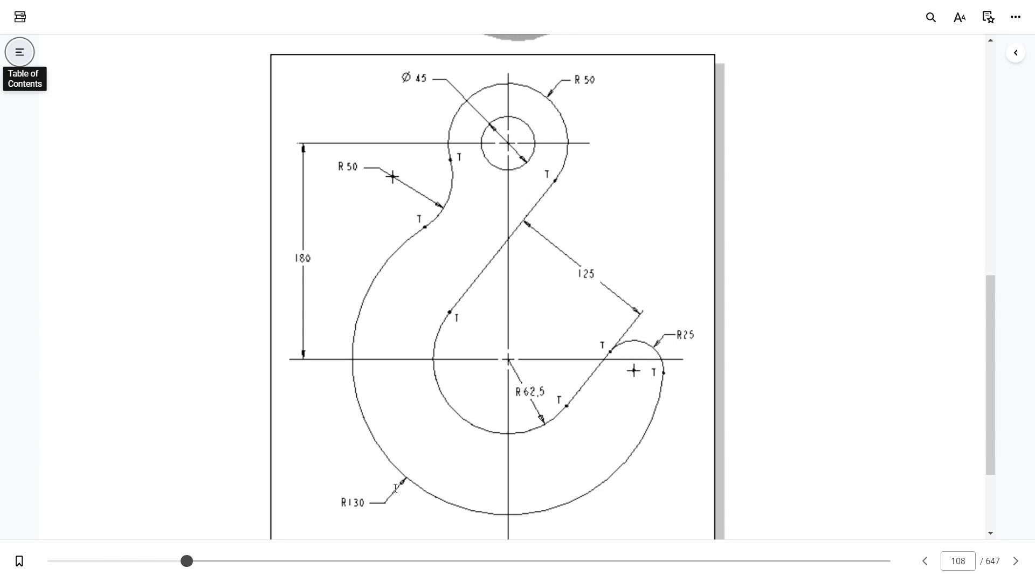
key("alt+Tab")
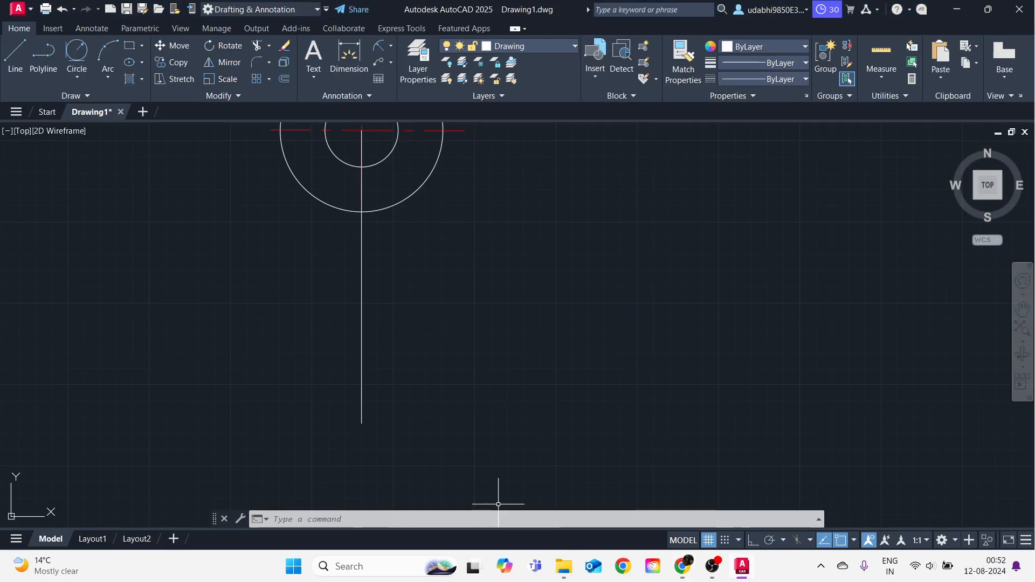
type("c")
key("Return")
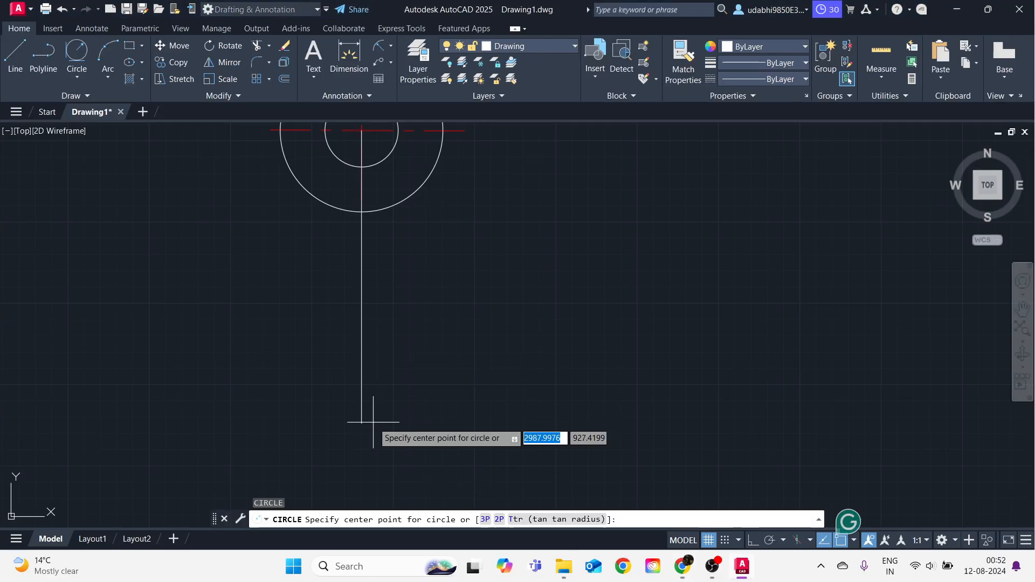
scroll(360, 386, "down", 5)
scroll(358, 381, "up", 7)
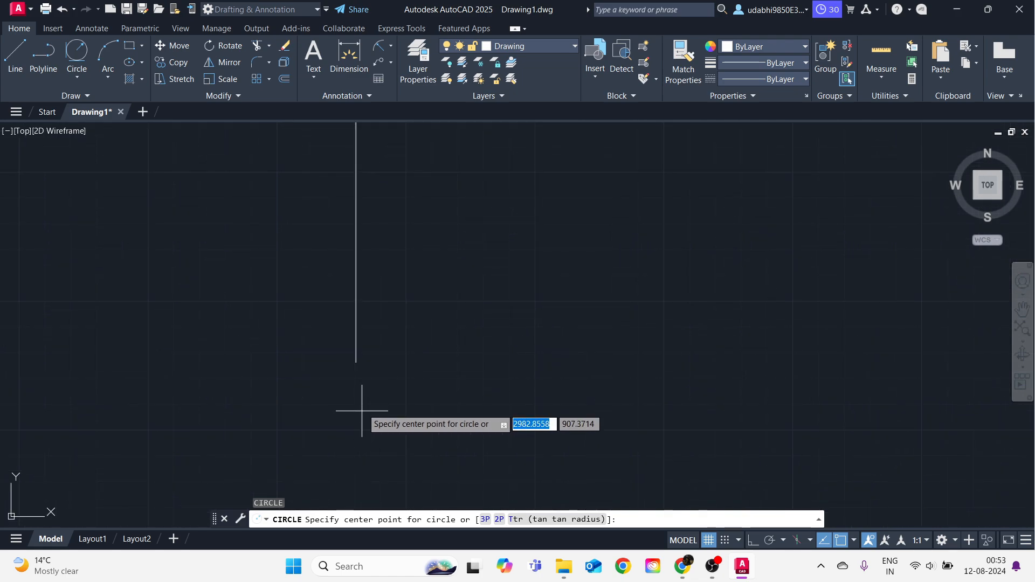
left_click(356, 362)
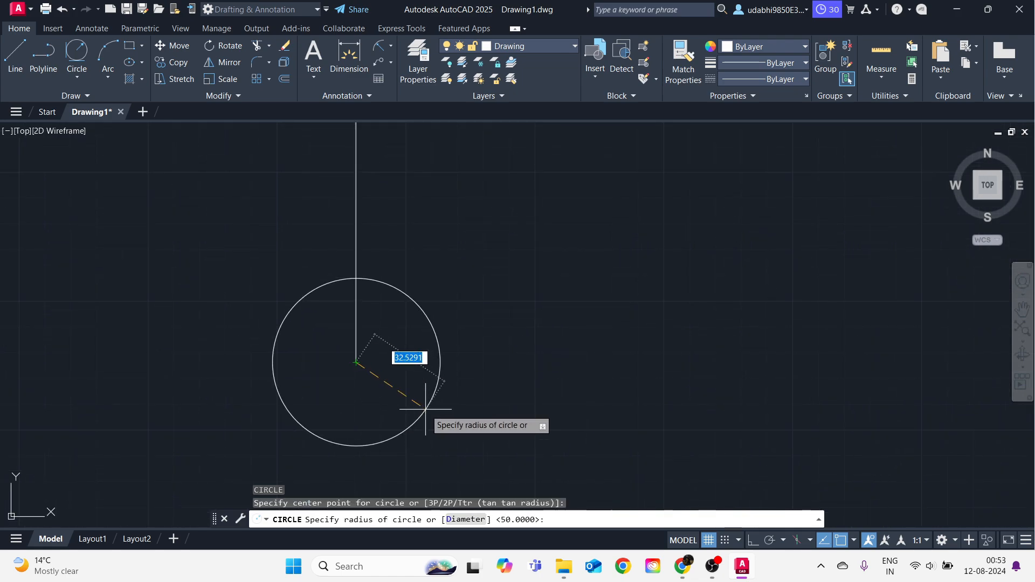
type("62.5")
key("Return")
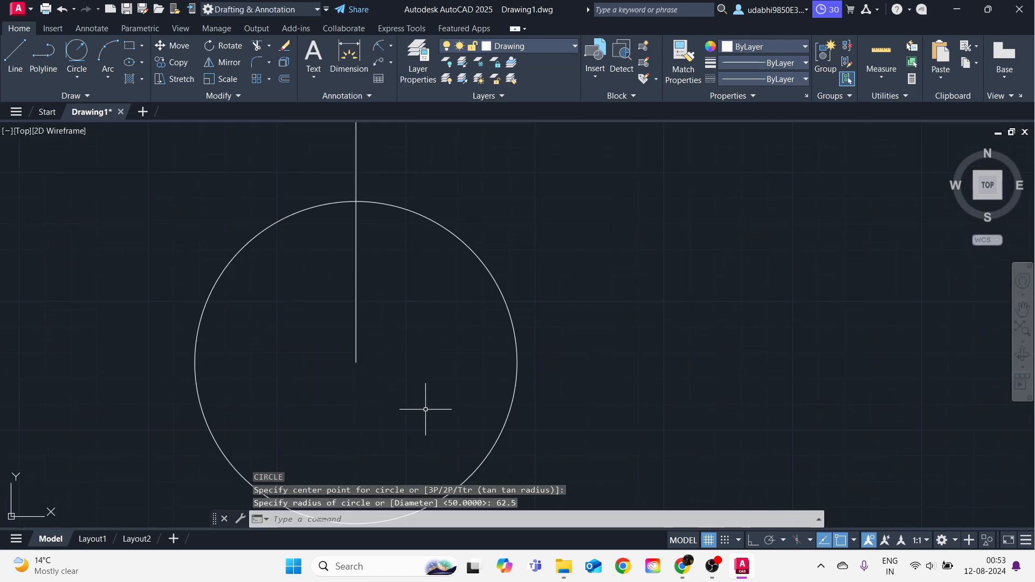
Check the outer hook radius in the e-book and draw a circle of radius 130 concentric with the 62.5 radius circle.
key("alt+Tab")
key("alt+Tab")
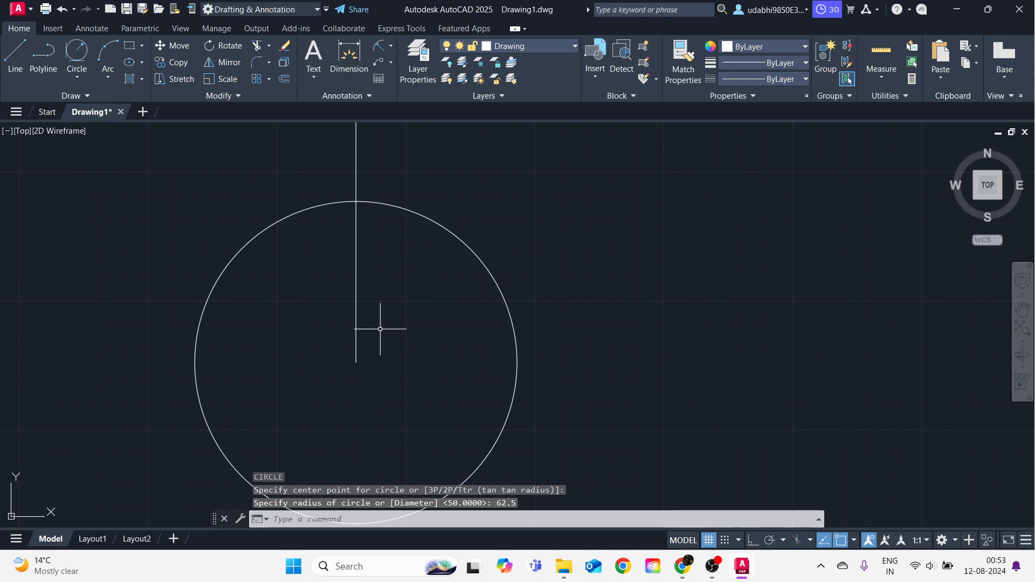
key("Return")
left_click(355, 362)
scroll(362, 342, "down", 5)
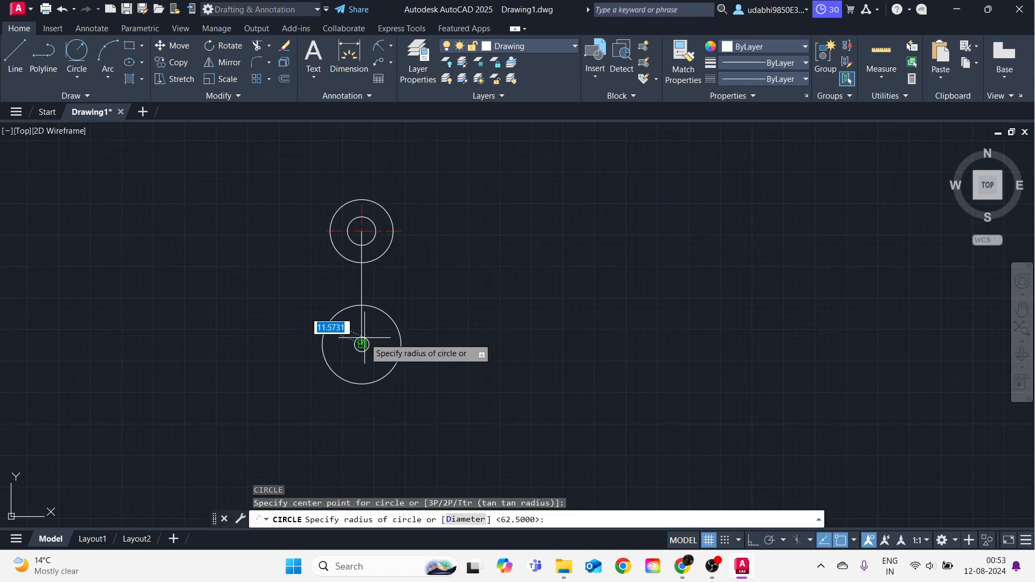
type("130")
key("Return")
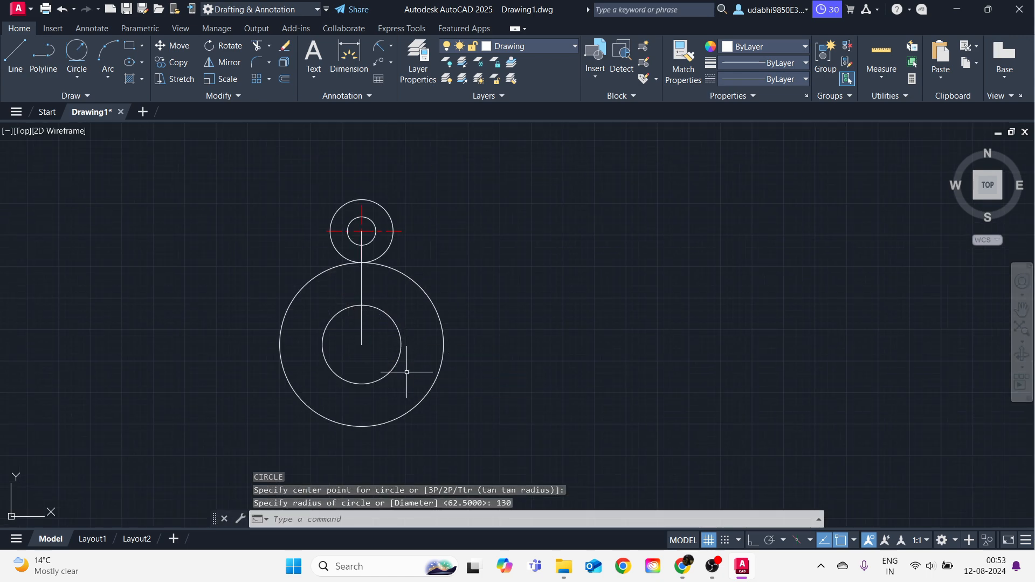
Compare with the e-book's hook drawing and draw a line tangent to the upper radius 50 circle's right side and the 62.5 circle's left side.
key("alt+Tab")
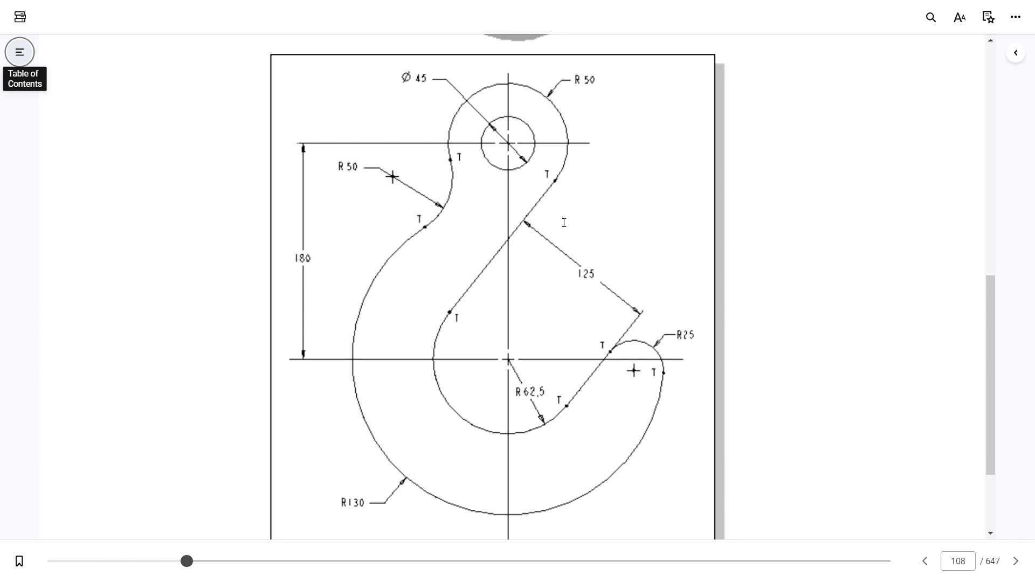
key("alt+Tab")
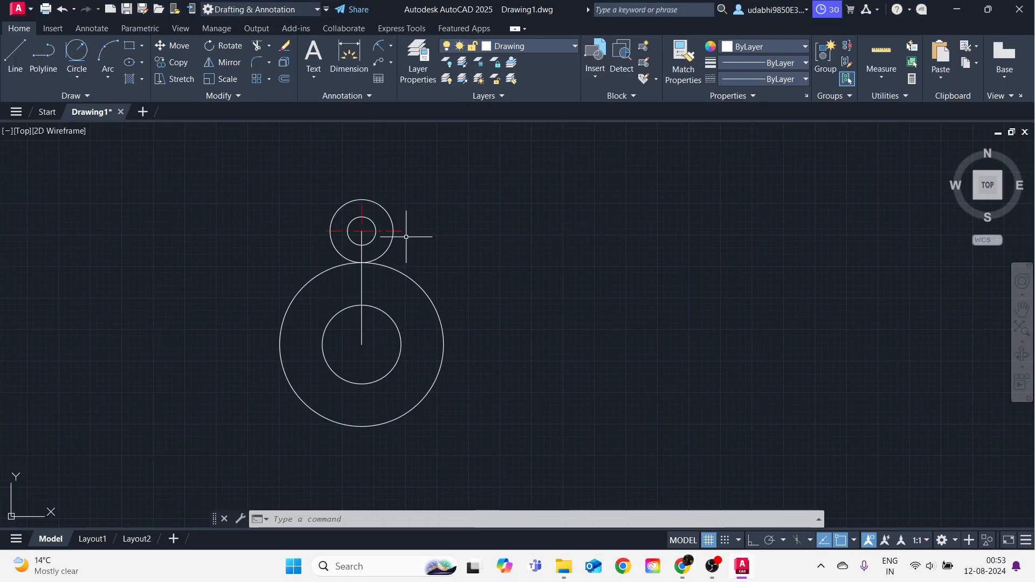
key("alt+Tab")
key("alt+Tab")
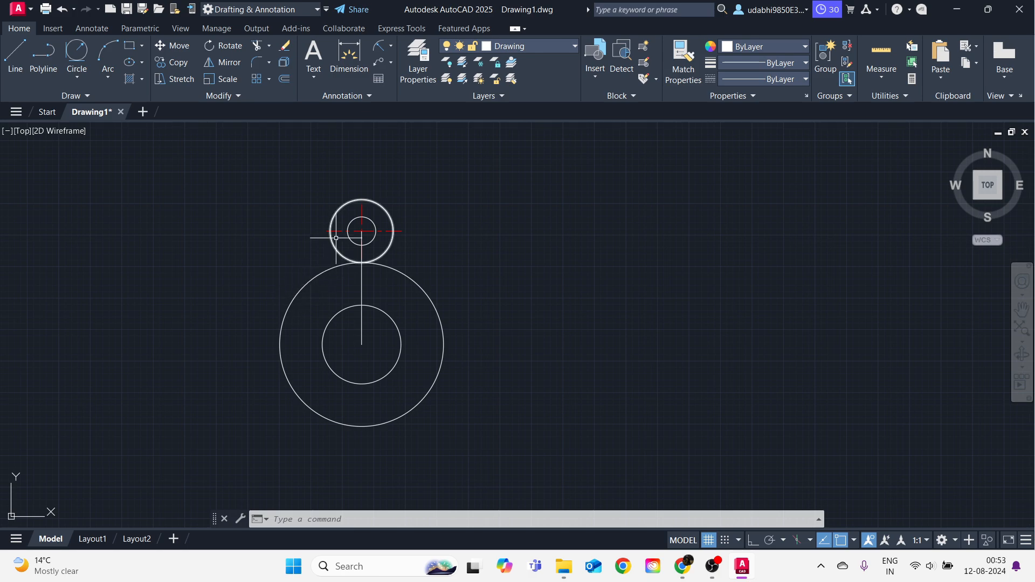
key("alt+Tab")
key("alt+Tab")
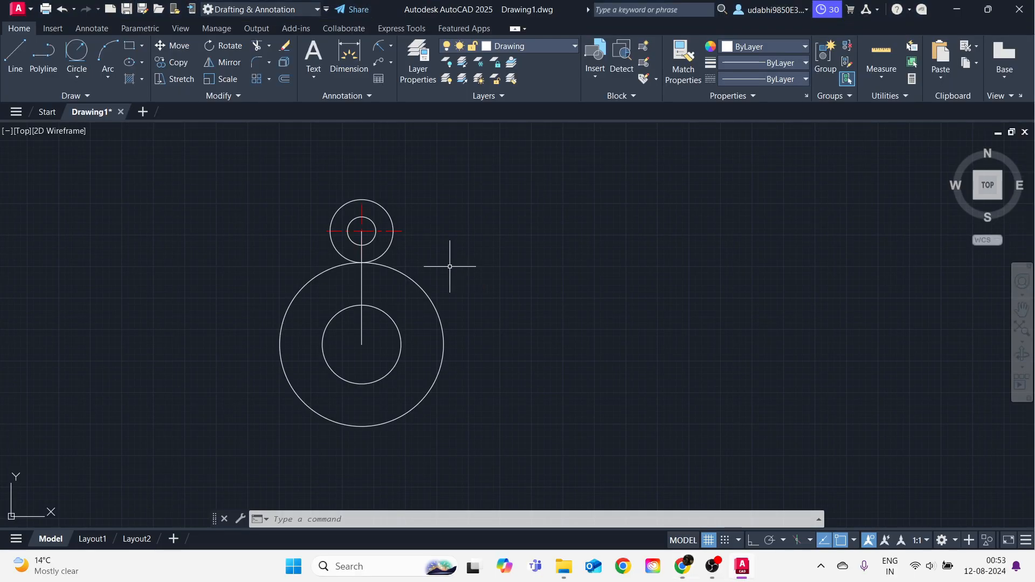
type("l")
key("Return")
type("tan")
key("Return")
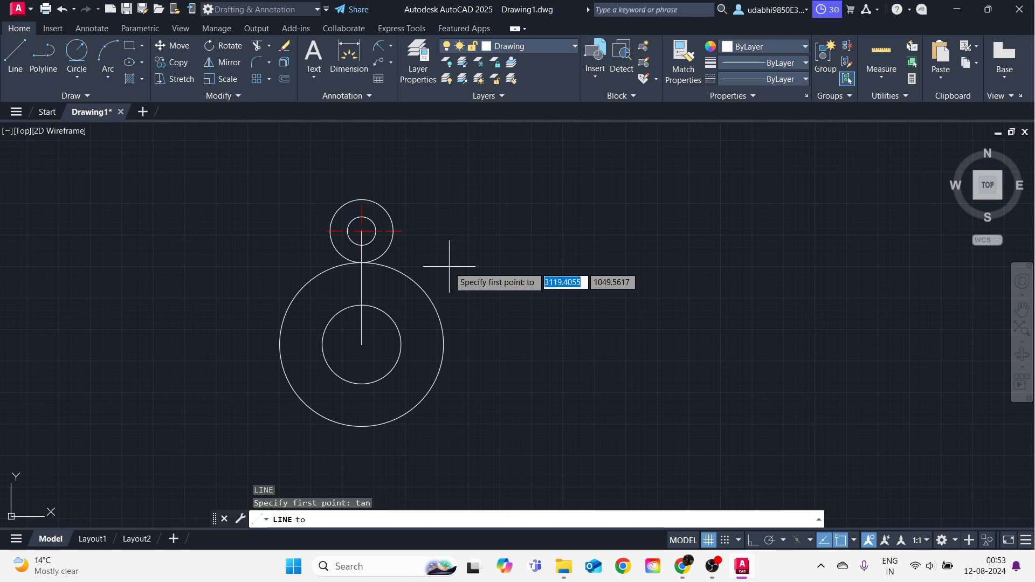
left_click(392, 242)
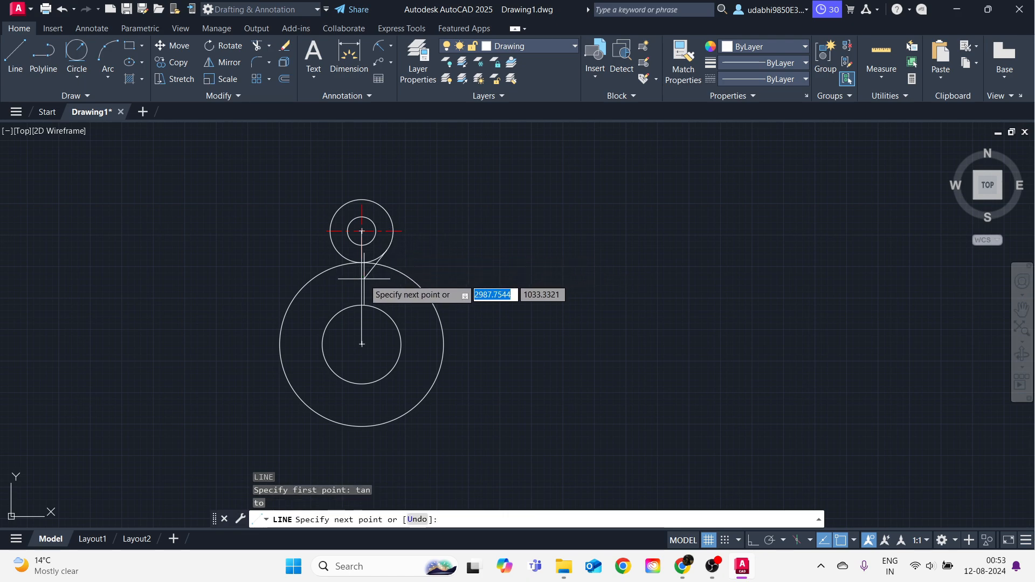
scroll(338, 318, "up", 4)
type("tan")
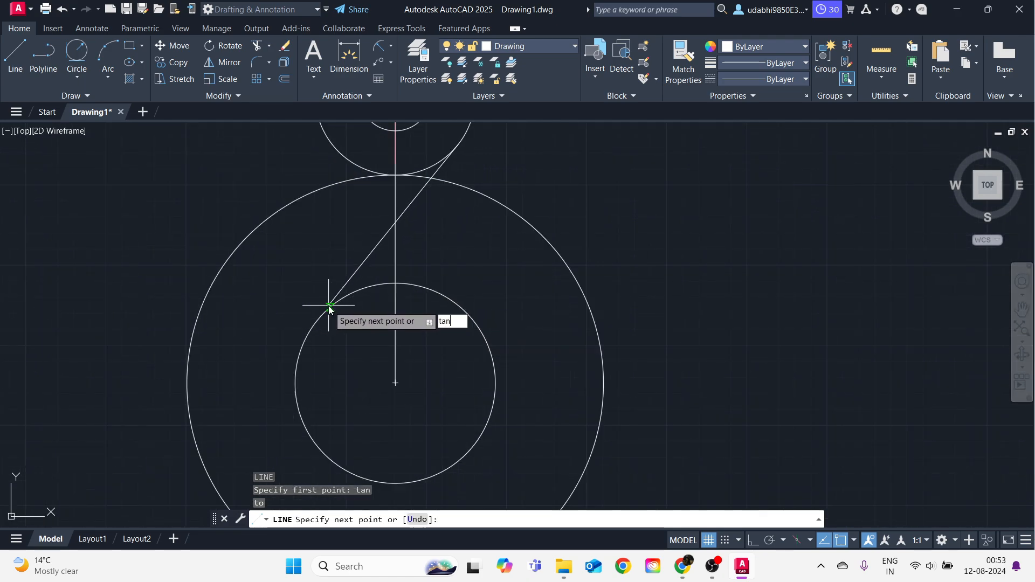
key("Return")
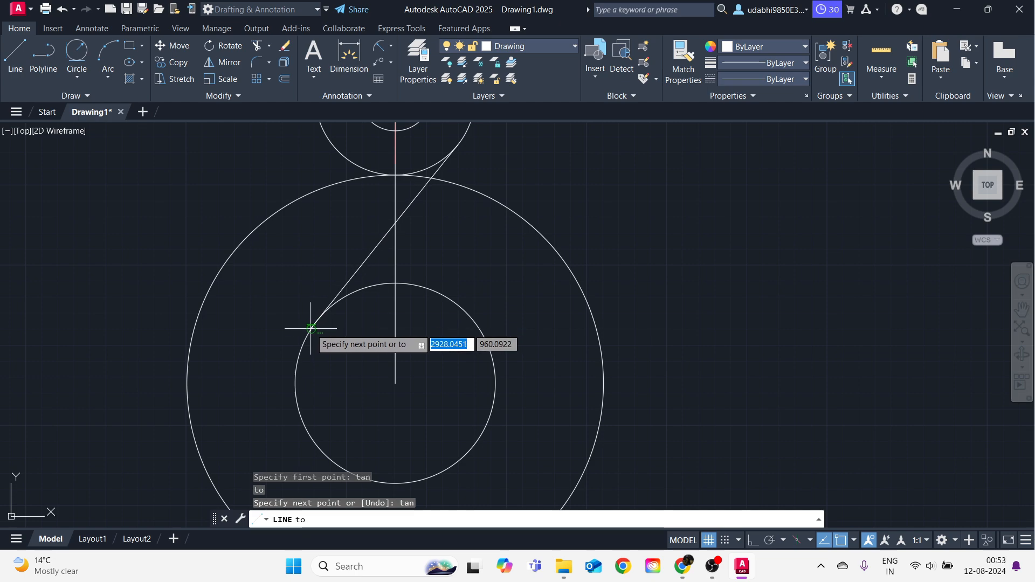
key("Escape")
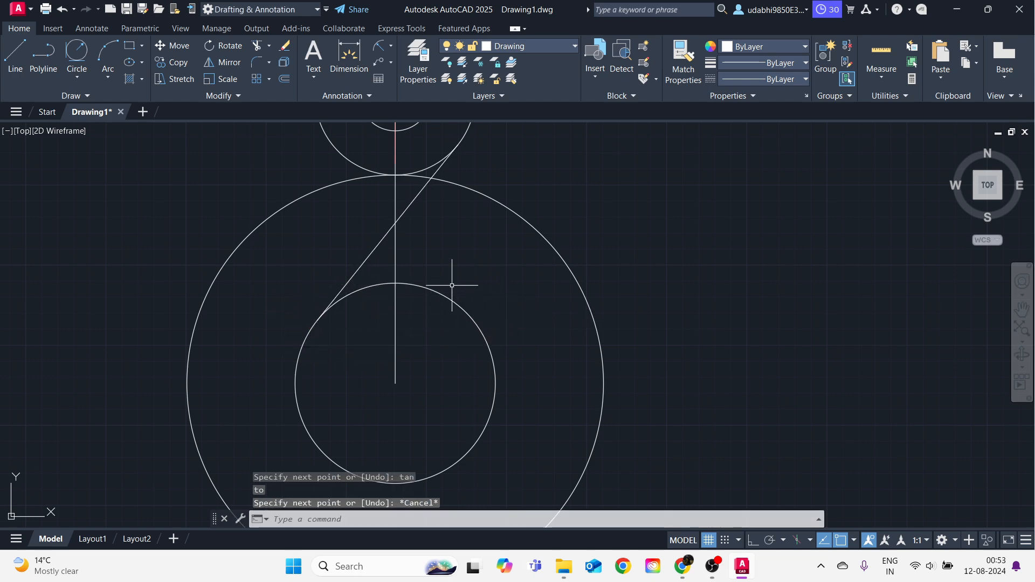
Check the e-book and draw a radius 50 circle tangent to the left sides of the upper outer circle and the radius 130 circle.
key("alt+Tab")
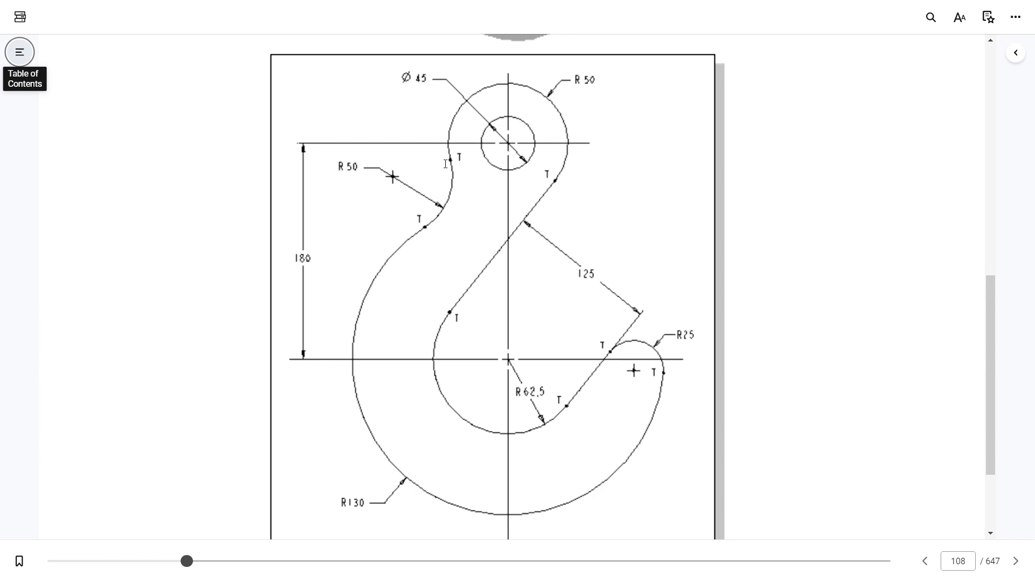
key("alt+Tab")
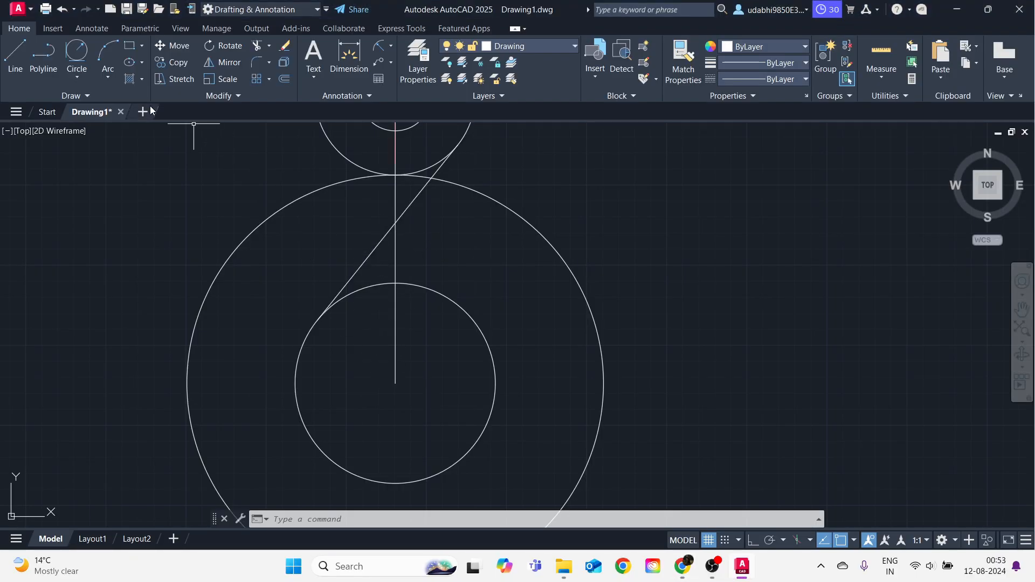
left_click(76, 77)
left_click(116, 209)
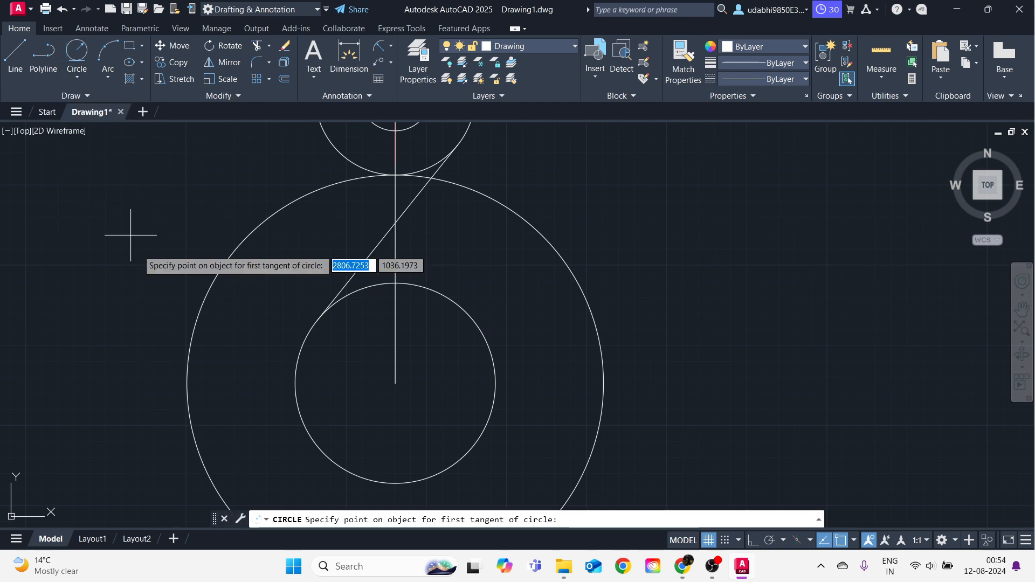
scroll(161, 237, "down", 2)
scroll(257, 189, "up", 2)
left_click(257, 172)
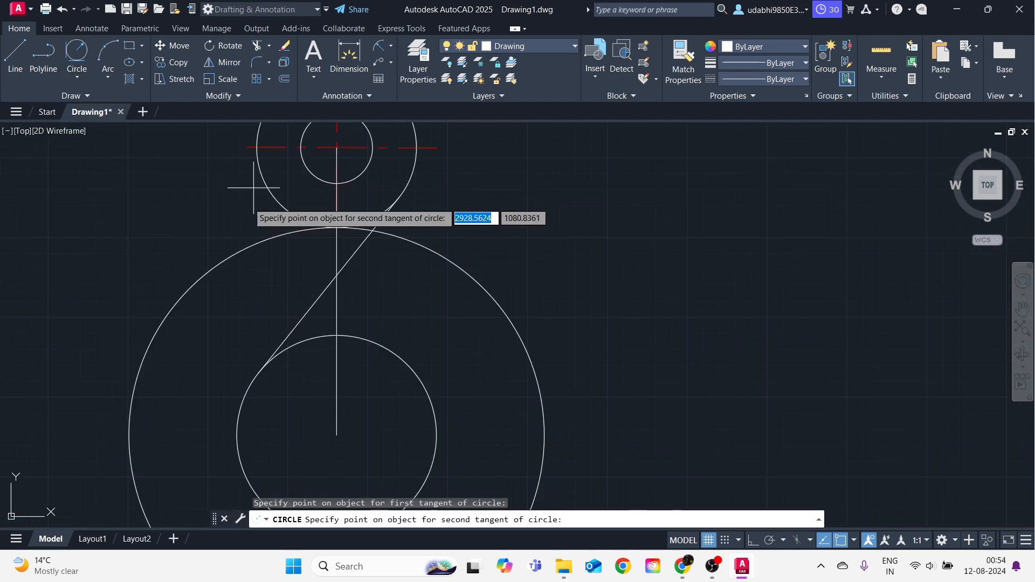
left_click(213, 261)
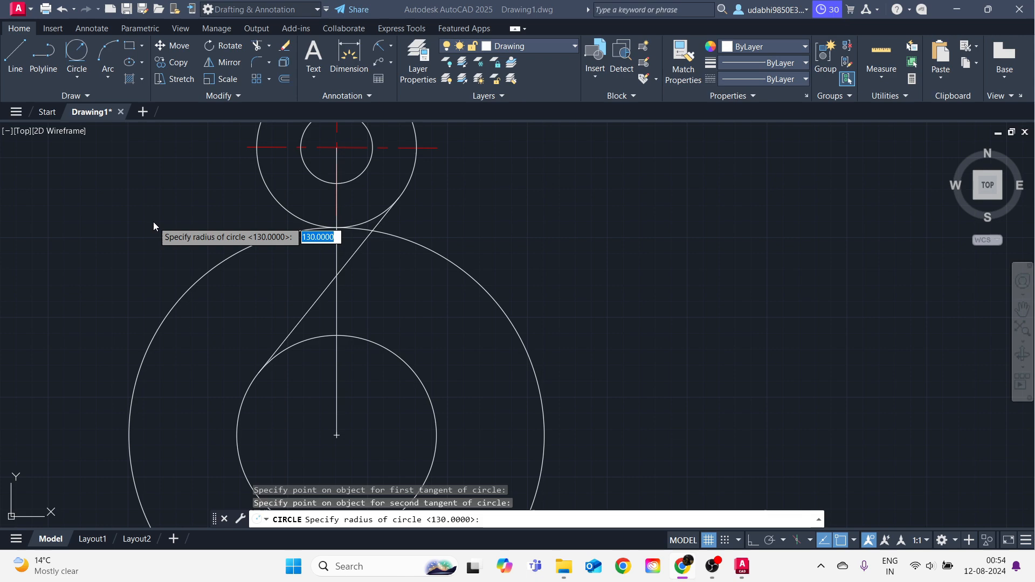
type("50")
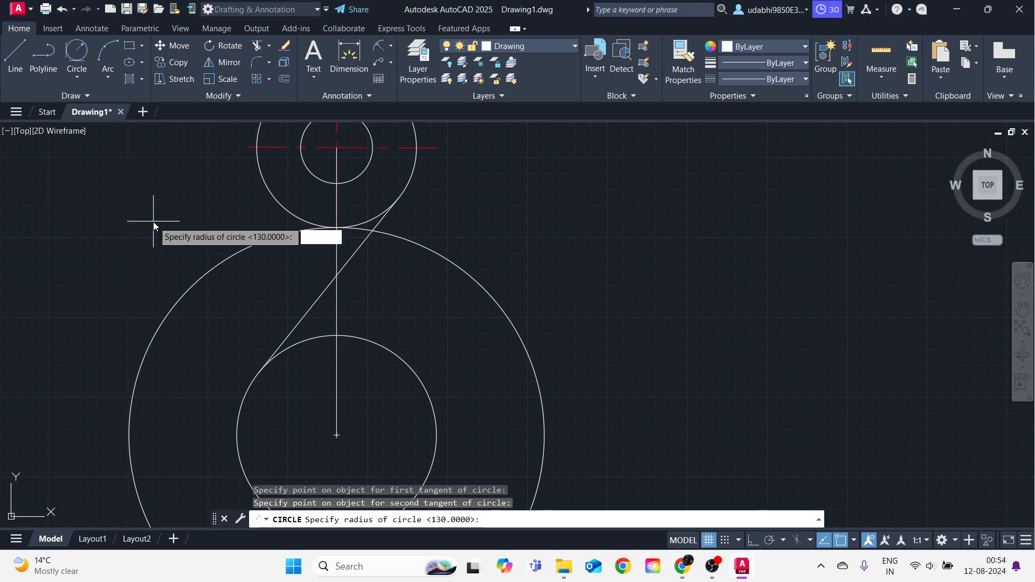
key("Return")
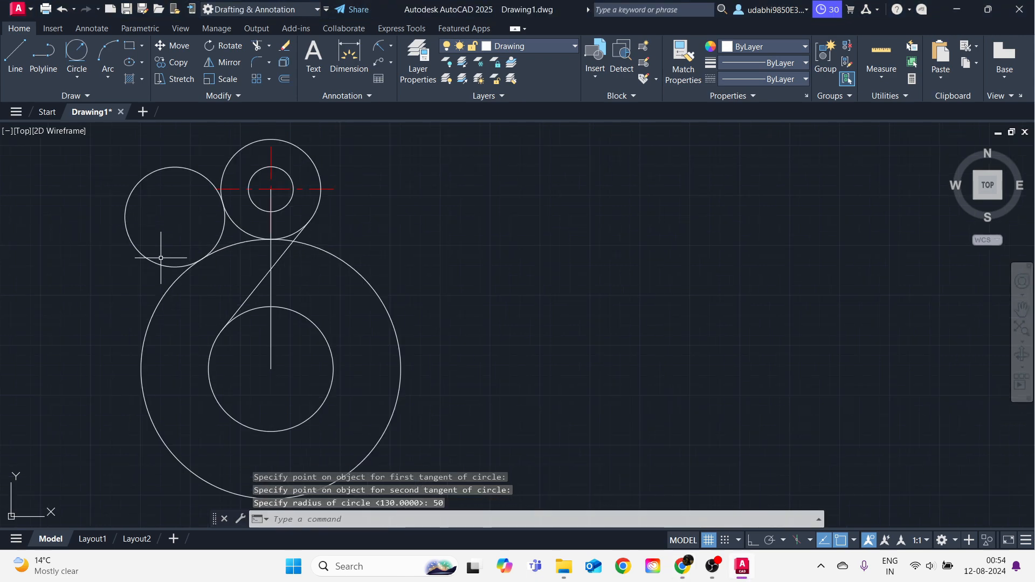
Compare with the e-book's hook drawing and offset the slanted tangent line by 125 towards the lower right in AutoCAD.
key("alt+Tab")
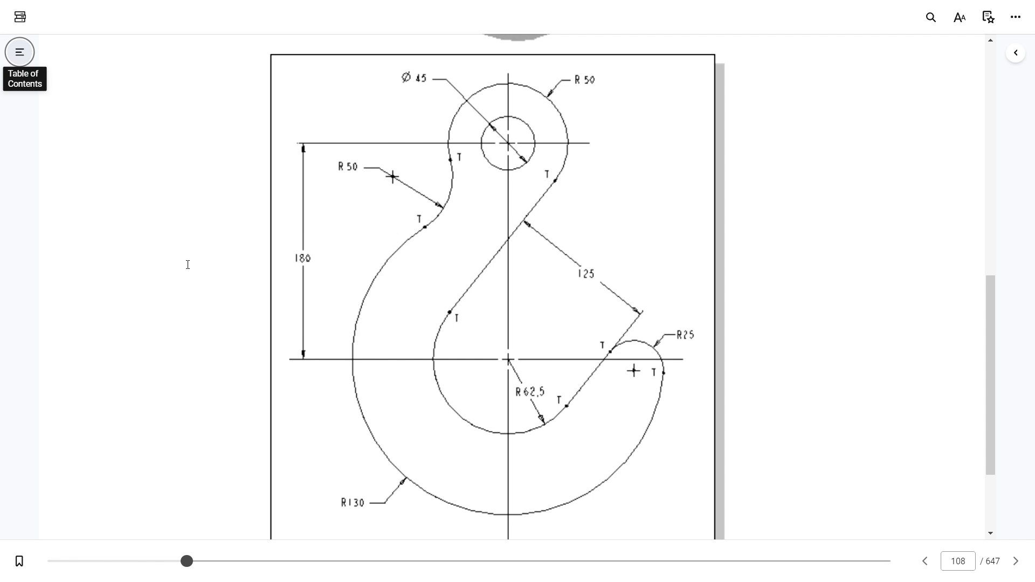
key("alt+Tab")
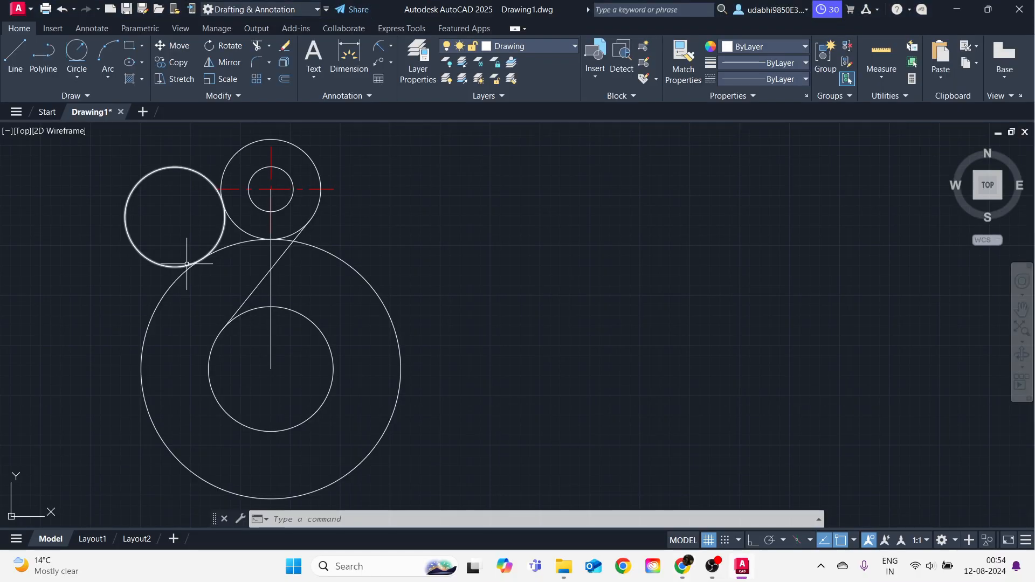
key("alt+Tab")
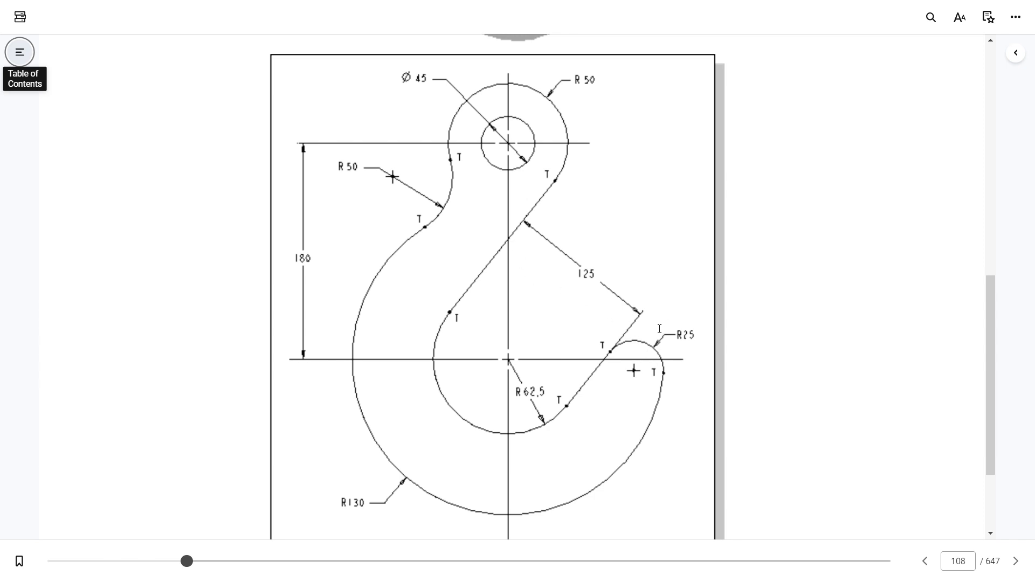
key("alt+Tab")
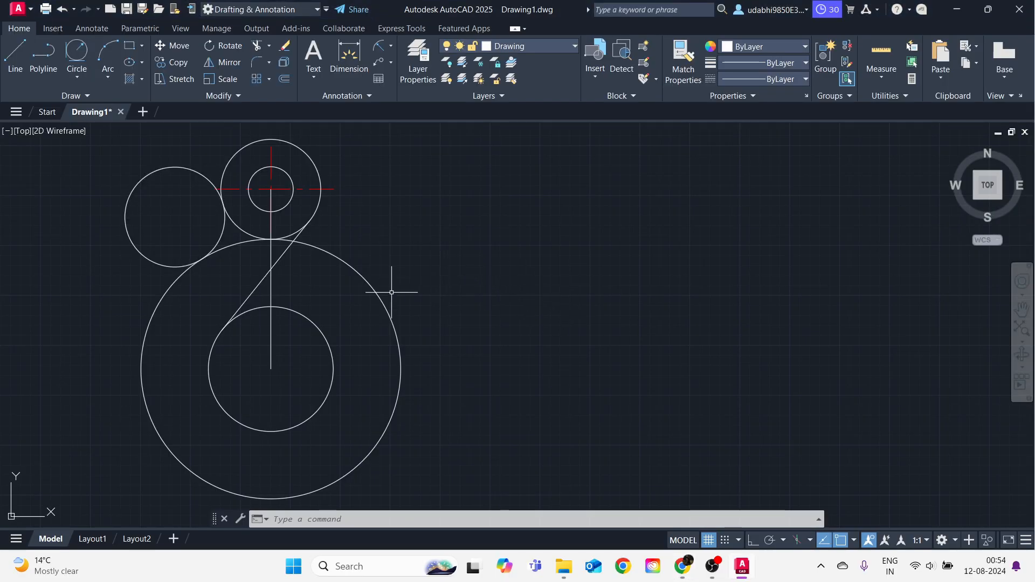
left_click(286, 79)
type("125")
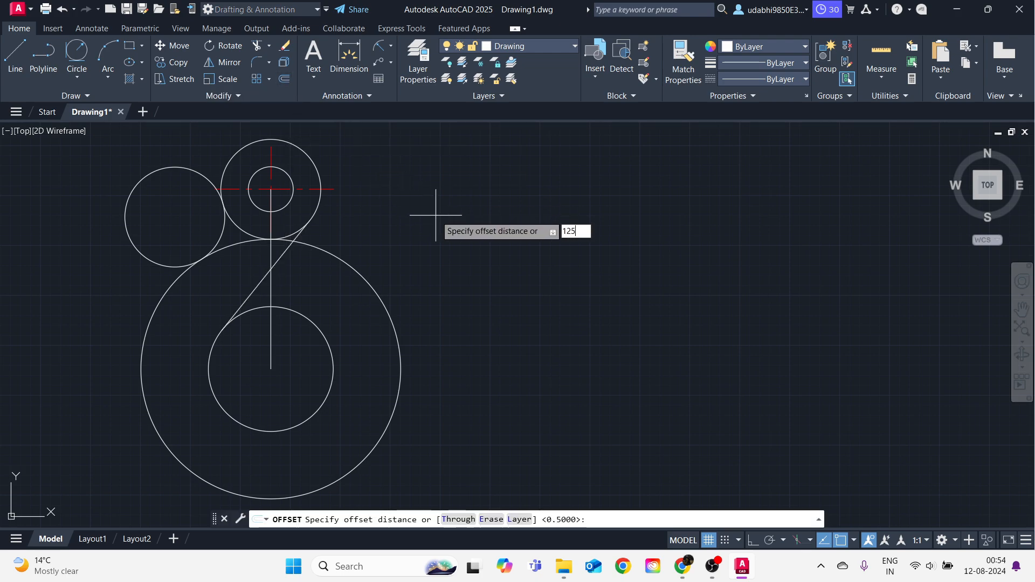
key("Return")
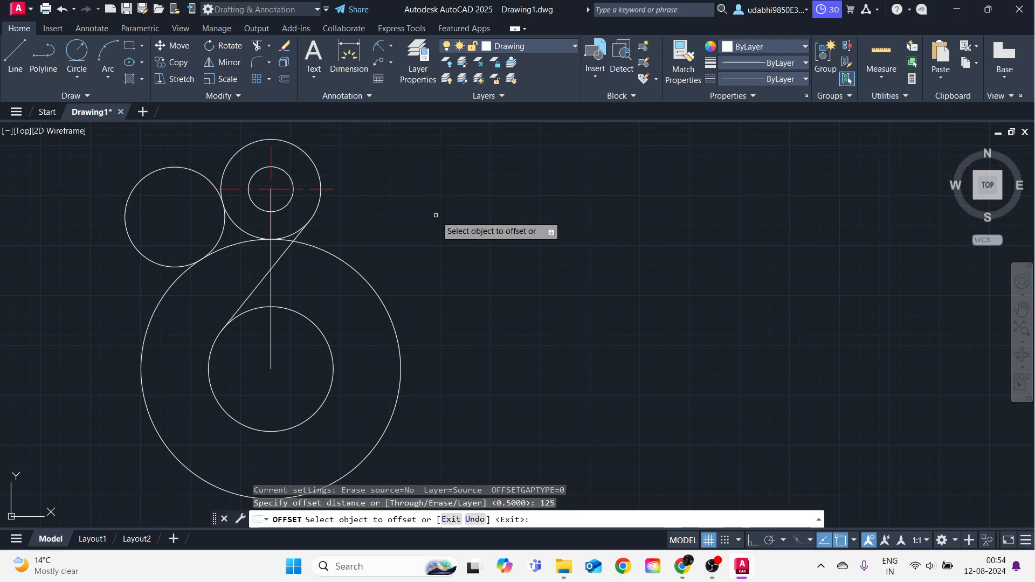
left_click(285, 251)
left_click(346, 295)
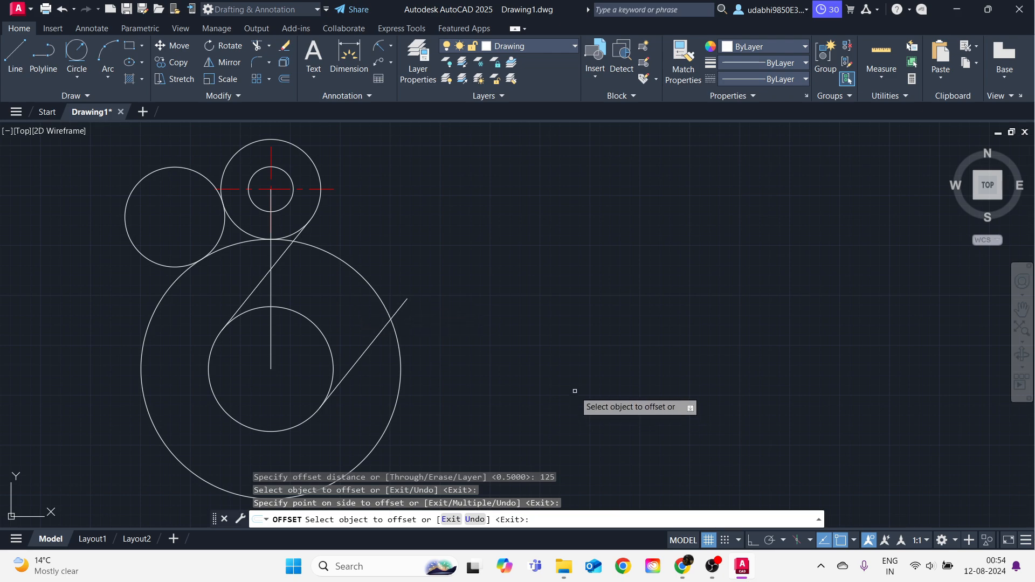
key("alt+Tab")
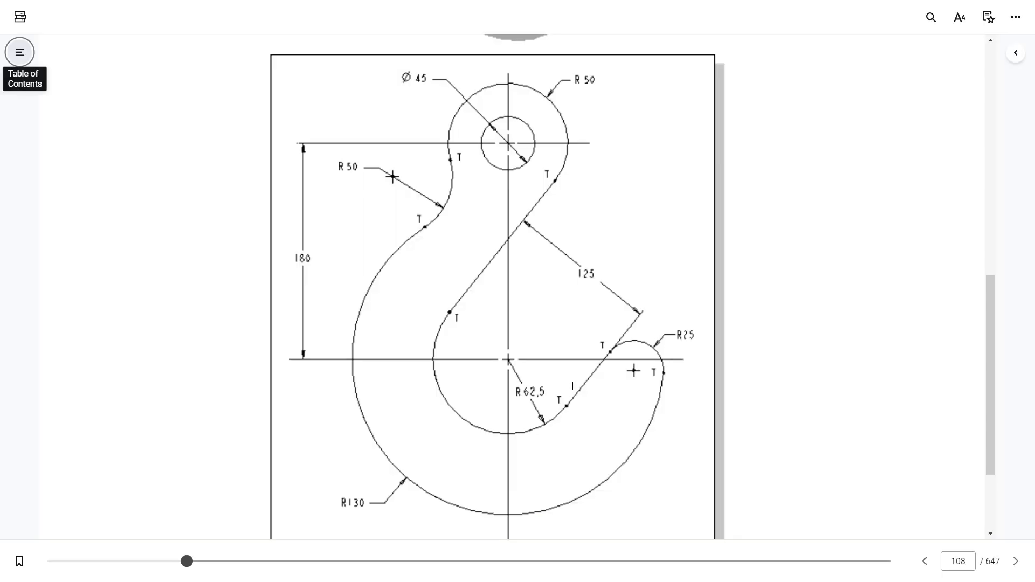
key("alt+Tab")
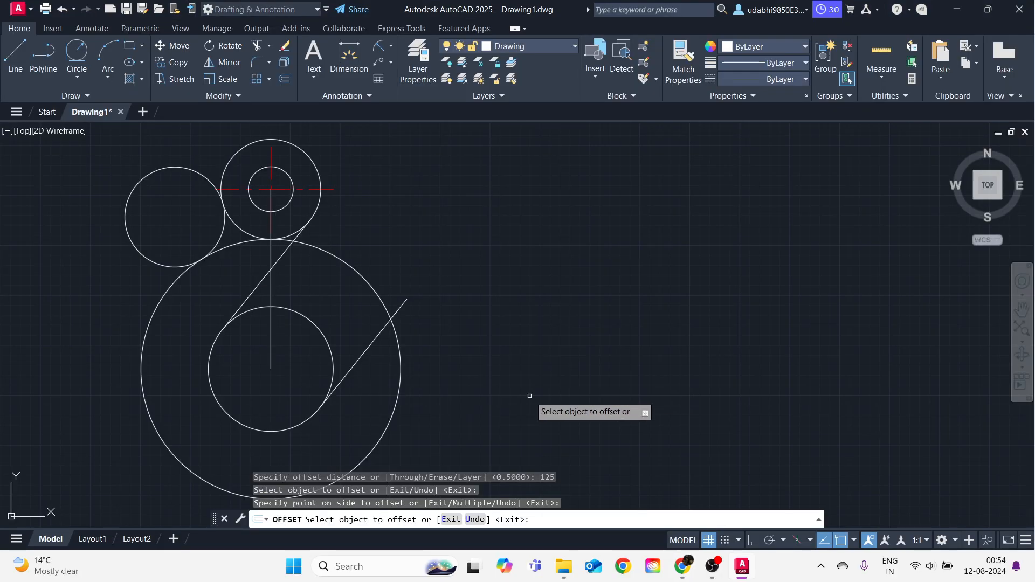
key("Escape")
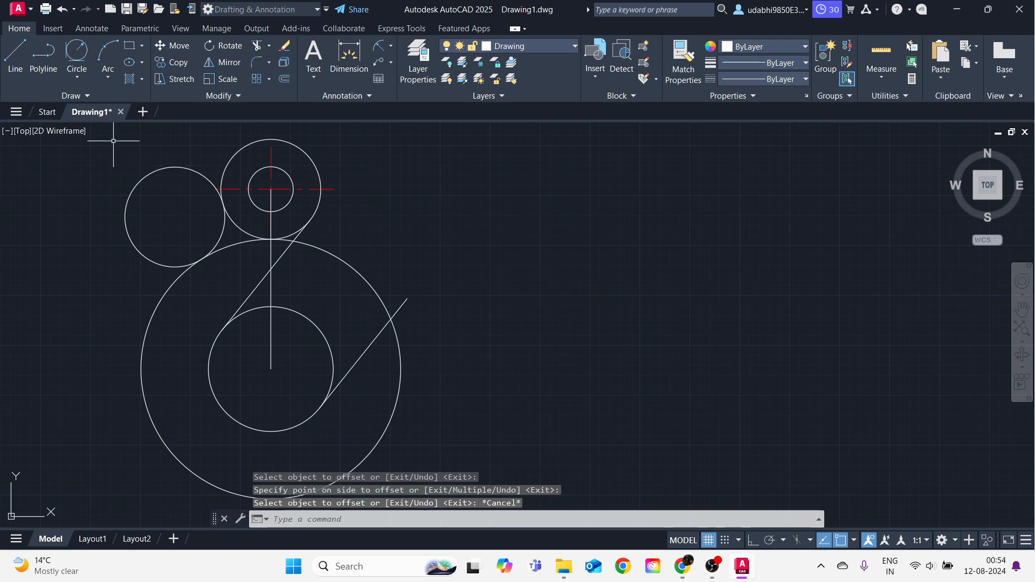
Trim the left radius 50 circle, keeping only its arc between the upper outer circle and the radius 130 circle.
type("tr")
key("Return")
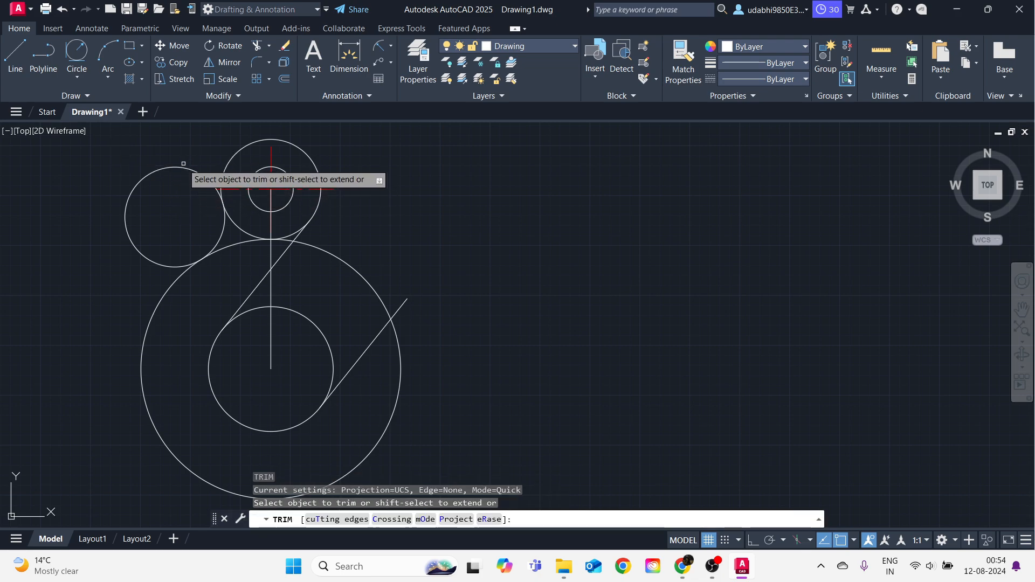
left_click(176, 167)
scroll(219, 194, "up", 5)
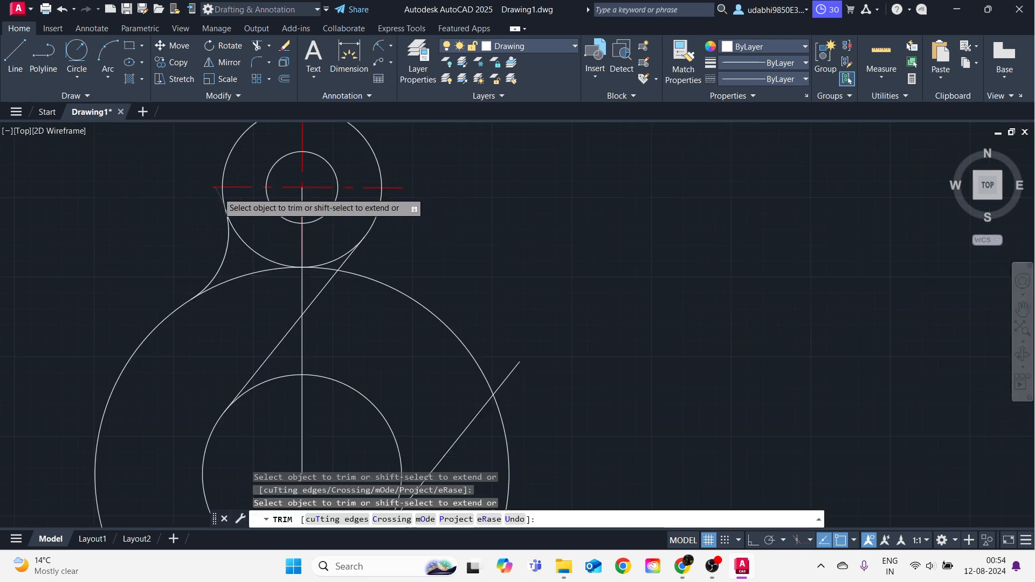
scroll(232, 215, "down", 5)
scroll(258, 231, "up", 4)
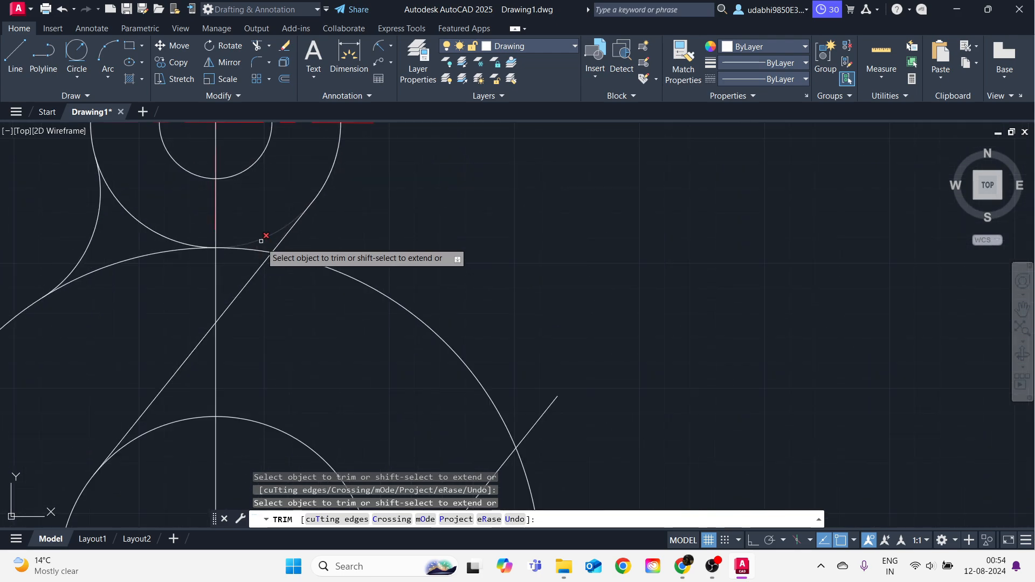
Check the e-book's hook neck and trim the radius 130 and upper outer circle arcs crossing inside the neck.
key("alt+Tab")
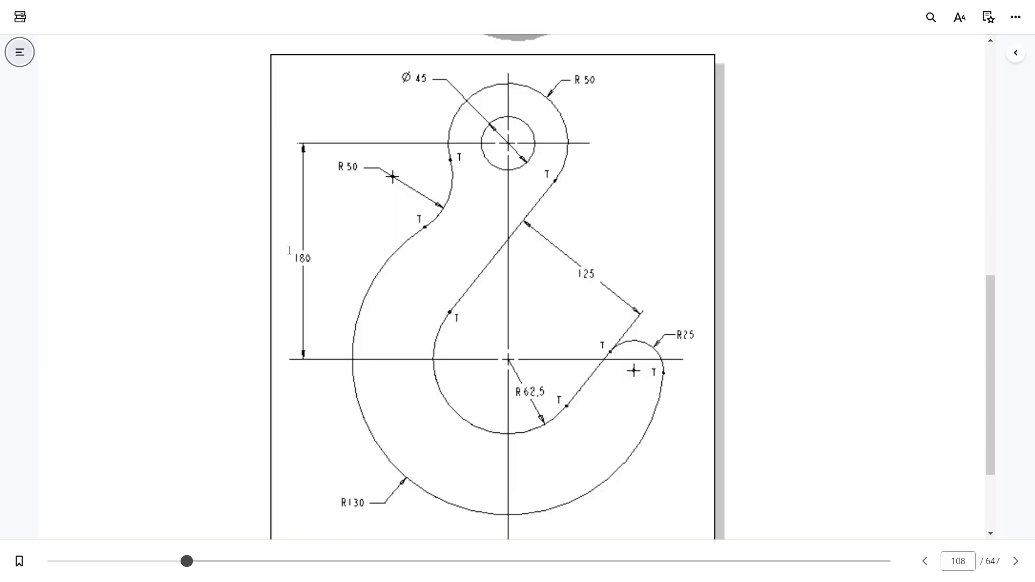
key("alt+Tab")
left_click(140, 255)
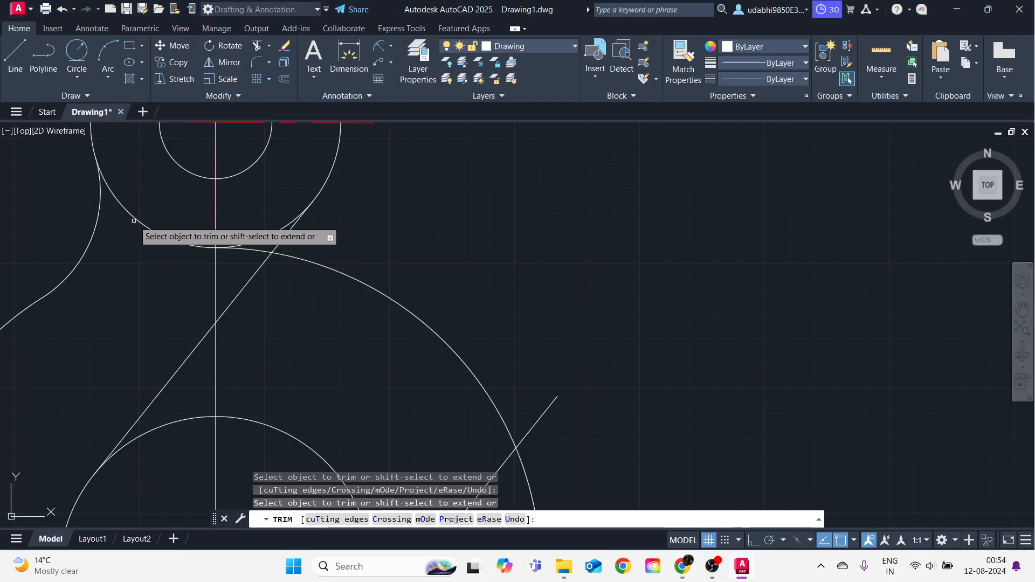
left_click(135, 218)
left_click_drag(255, 236, 243, 253)
scroll(445, 150, "down", 3)
scroll(446, 142, "down", 2)
scroll(442, 179, "up", 2)
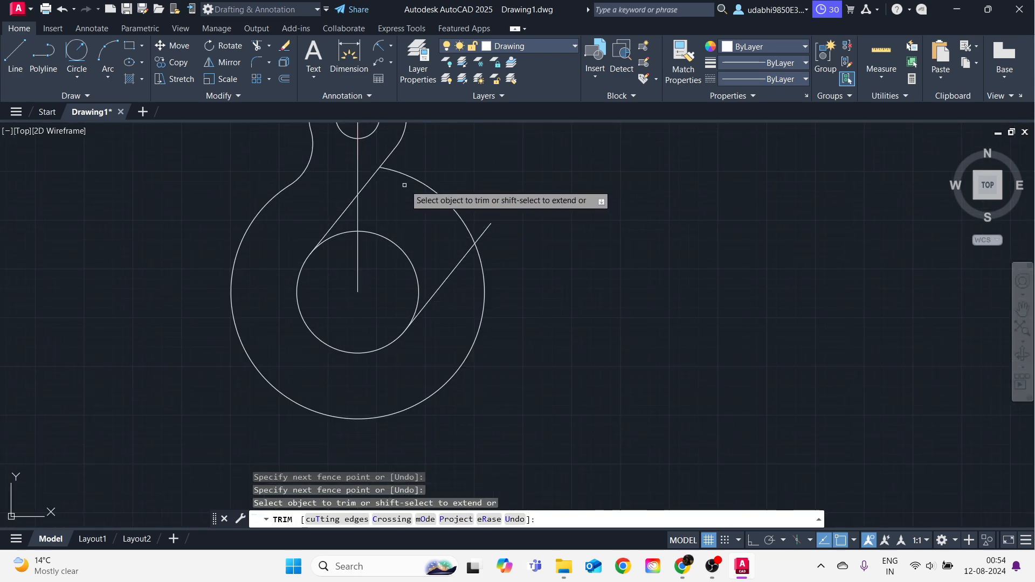
Trim the radius 130 and 62.5 circles' upper arcs between the two slanted lines to open the hook's throat.
left_click(410, 175)
left_click(386, 237)
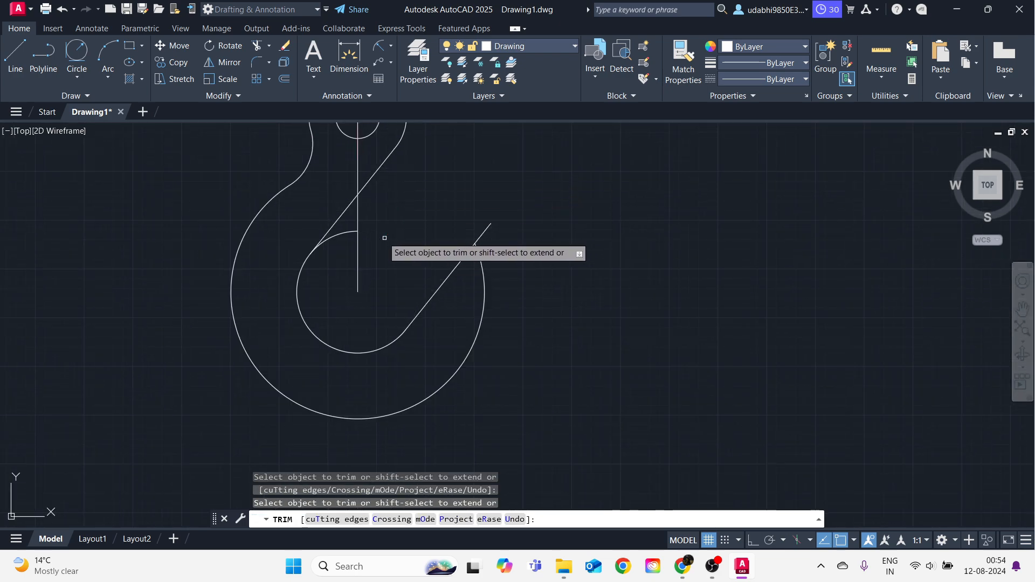
left_click(336, 236)
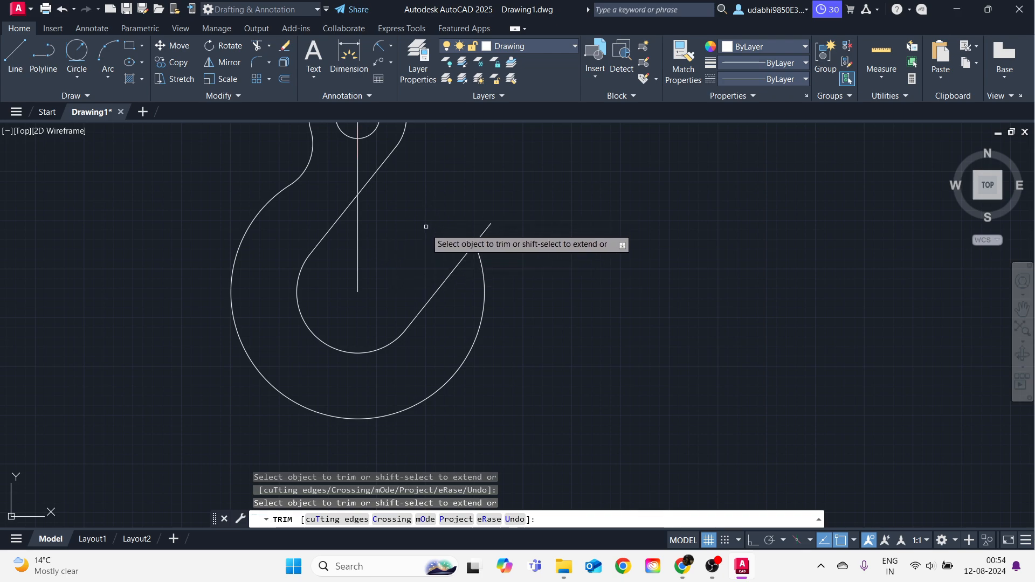
scroll(426, 232, "down", 2)
scroll(479, 260, "up", 2)
Compare with the e-book's hook drawing and remove all pieces of the white vertical construction line with Trim.
key("alt+Tab")
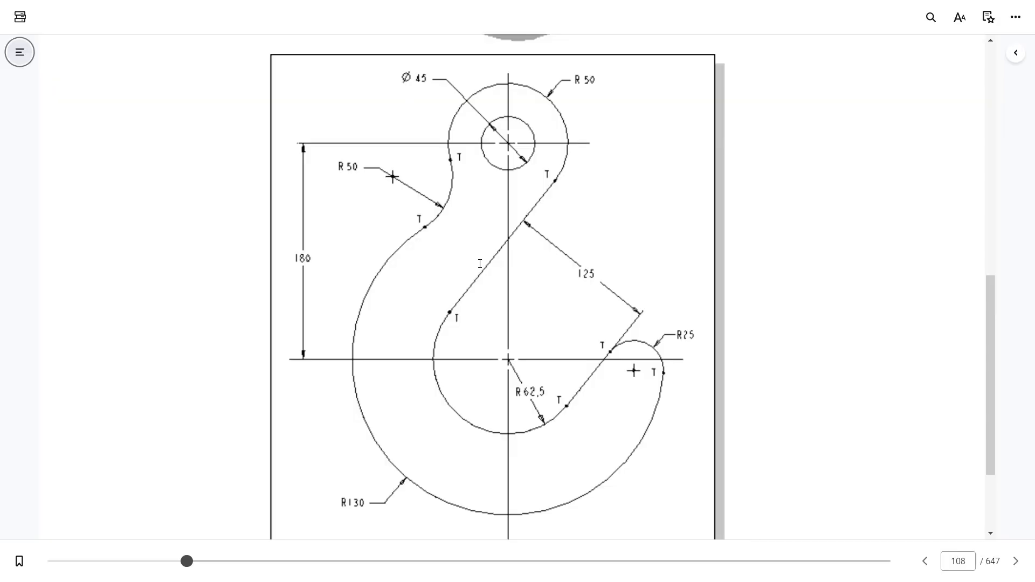
key("alt+Tab")
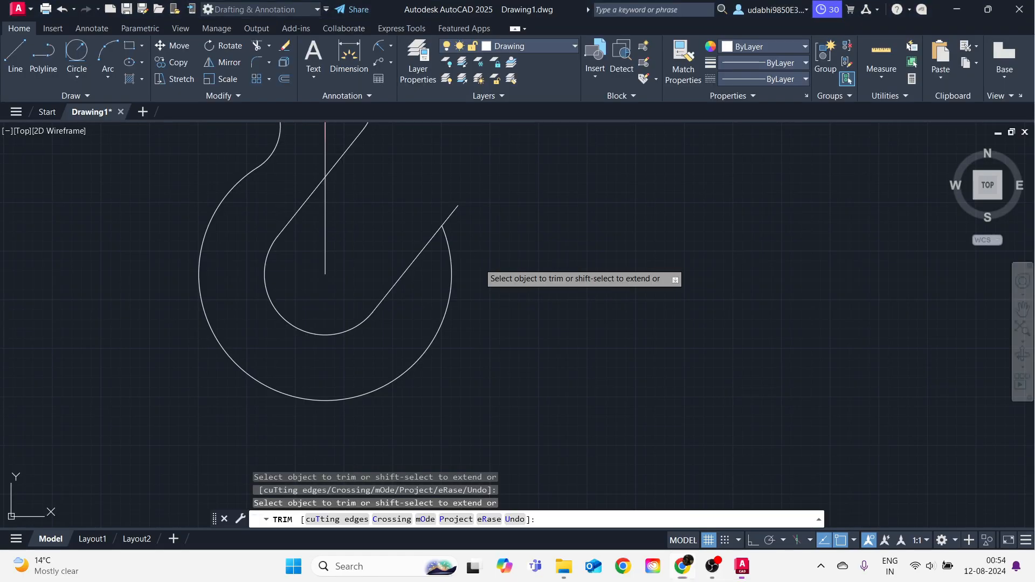
key("alt+Tab")
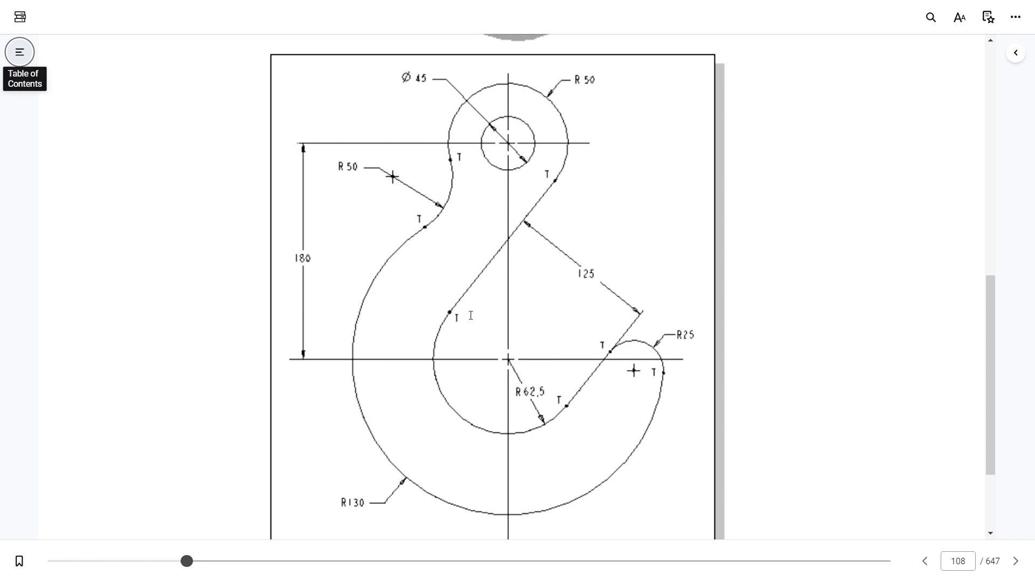
key("alt+Tab")
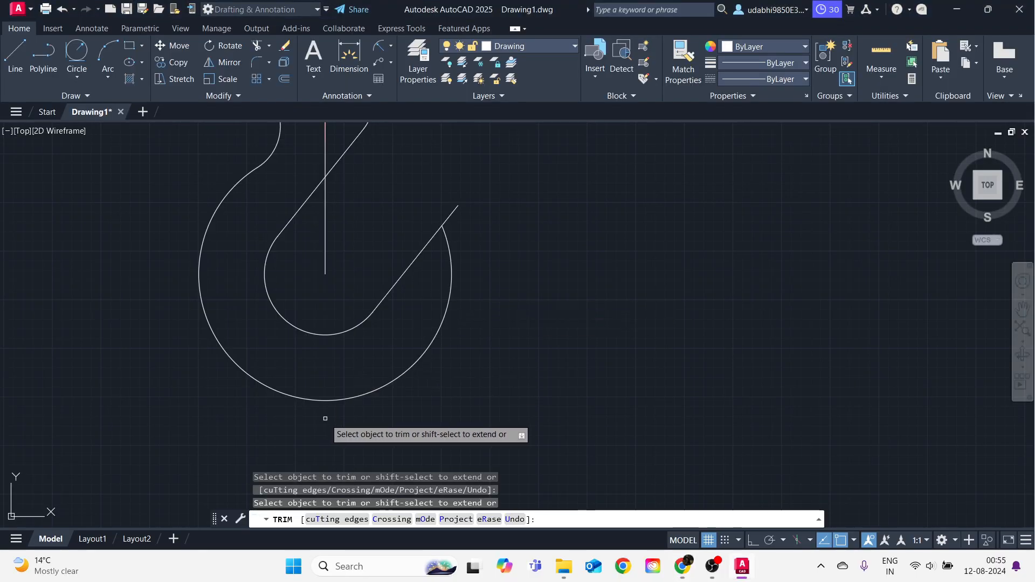
scroll(327, 377, "down", 2)
left_click(325, 299)
left_click(329, 221)
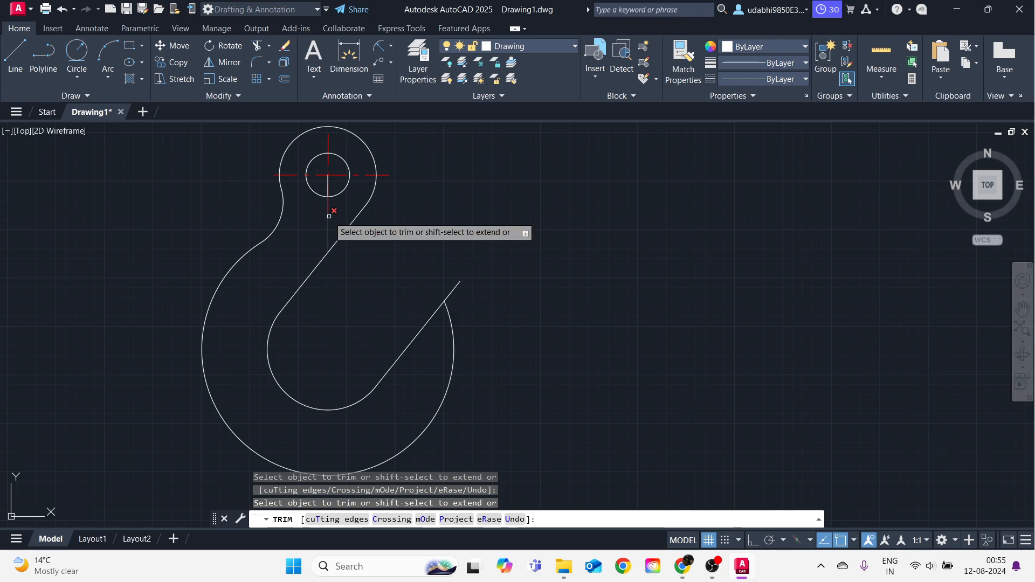
left_click(328, 186)
scroll(326, 184, "up", 5)
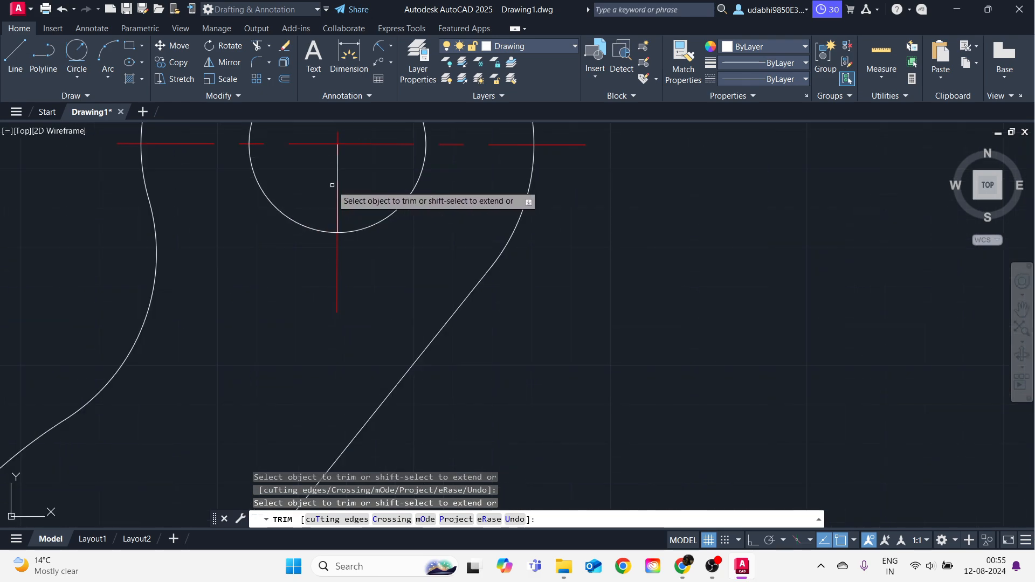
scroll(532, 192, "down", 3)
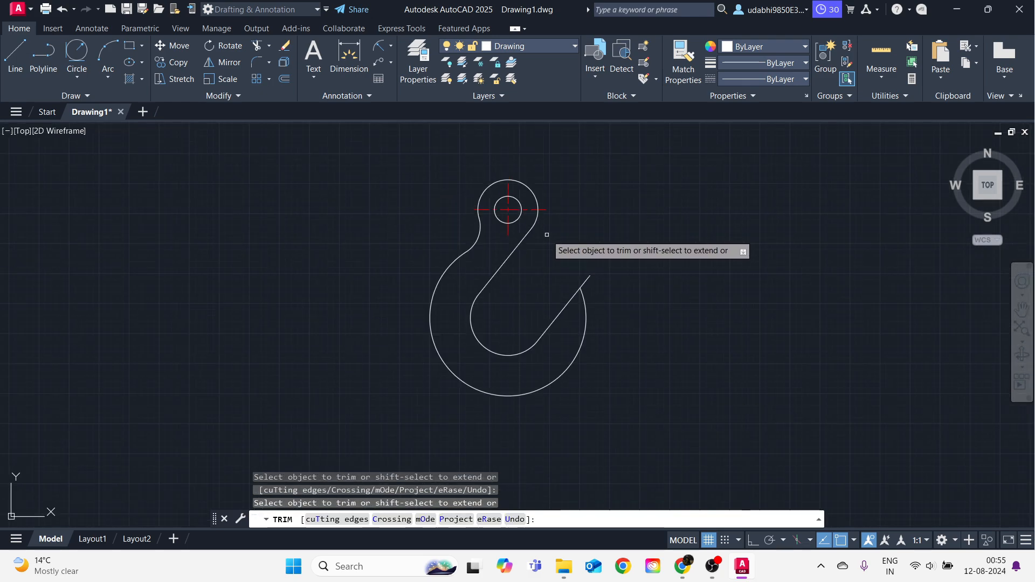
Check the hook tip in the e-book and trim the offset line's end that extends beyond the radius 130 arc.
key("alt+Tab")
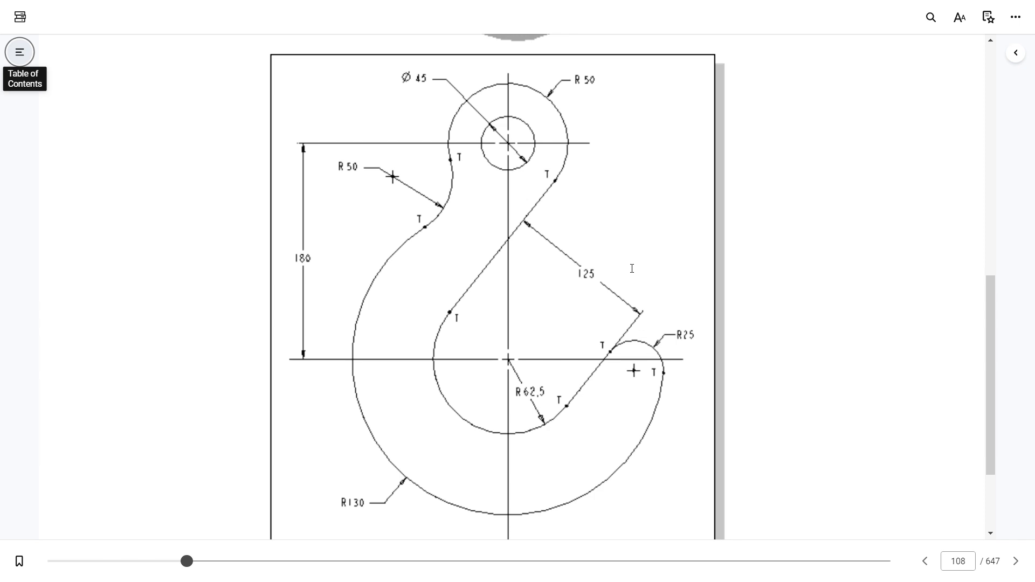
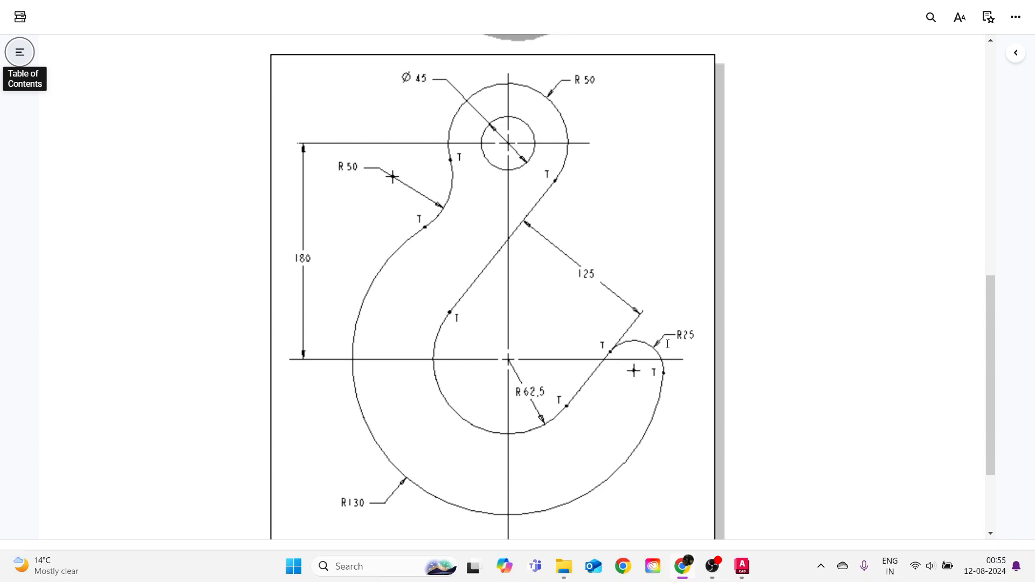
key("alt+Tab")
left_click(584, 278)
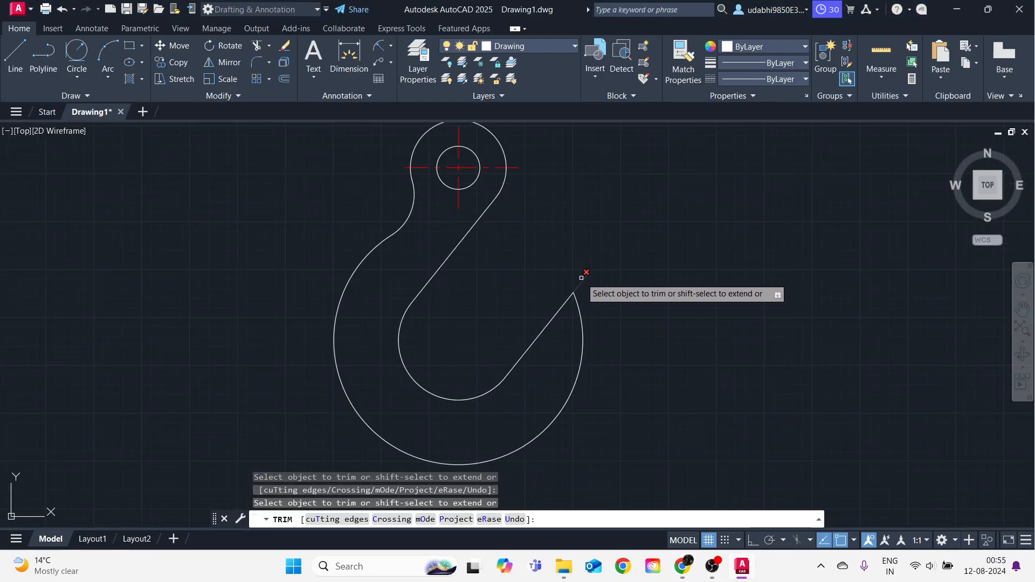
key("Return")
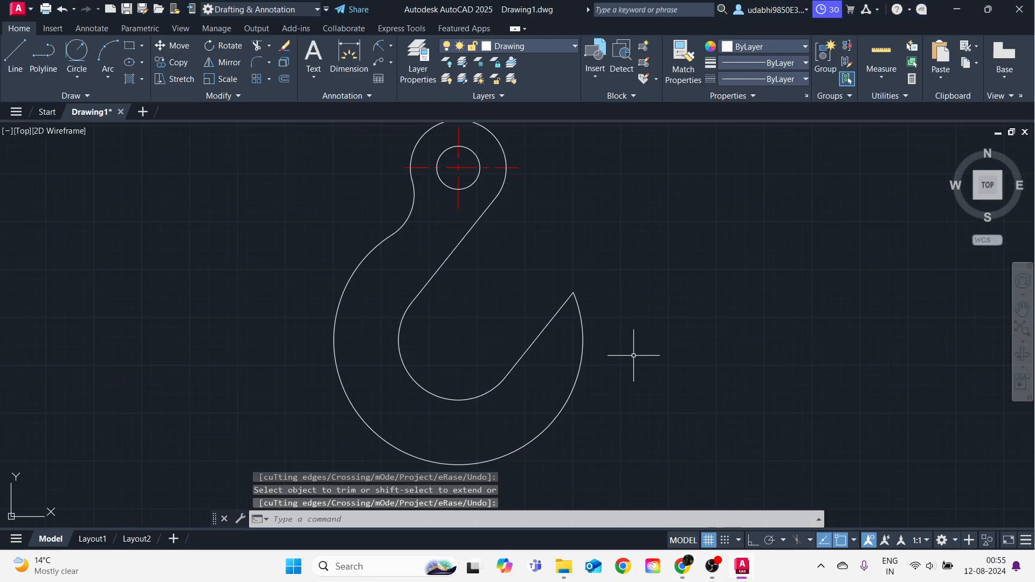
Check the hook tip in the e-book and draw a horizontal line from the radius 130 arc's centre past the hook with Ortho on.
key("alt+Tab")
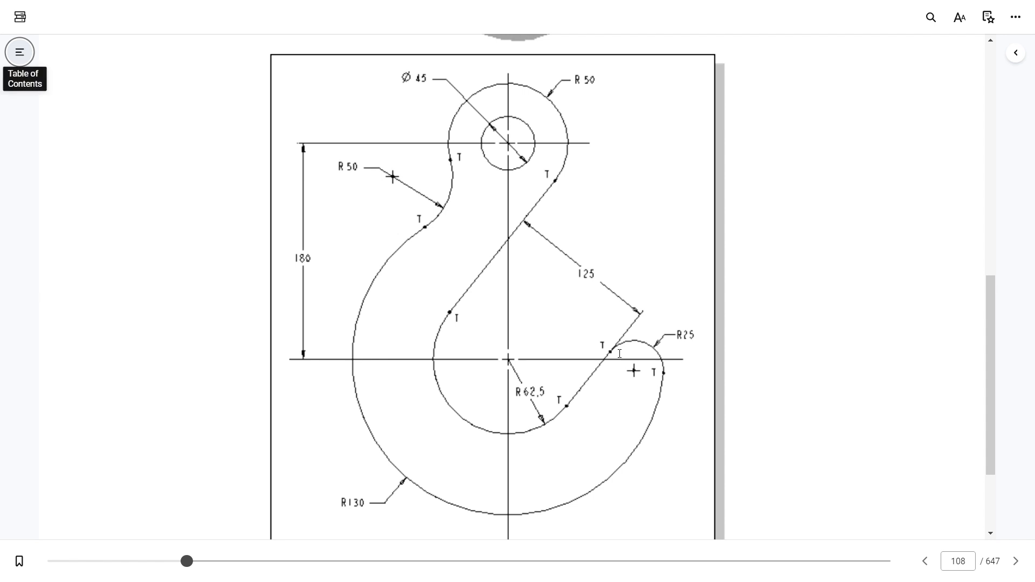
key("alt+Tab")
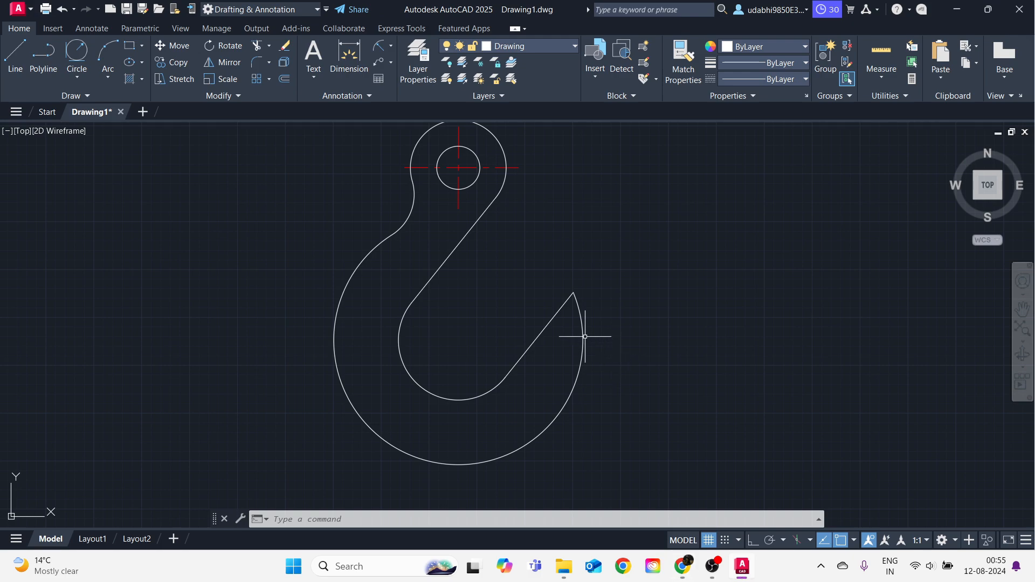
key("alt+Tab")
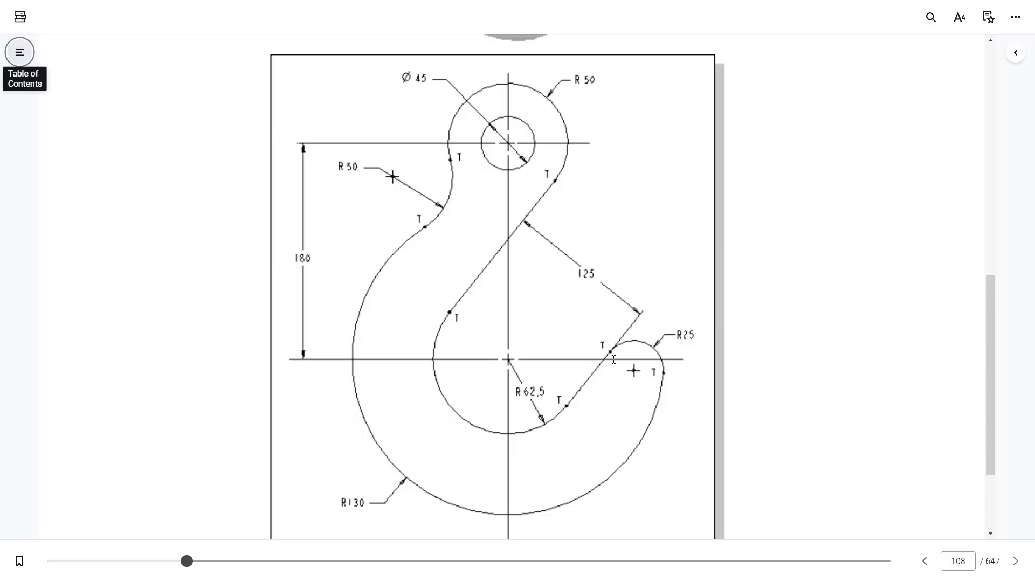
key("alt+Tab")
key("alt+Tab")
key("alt+Tab")
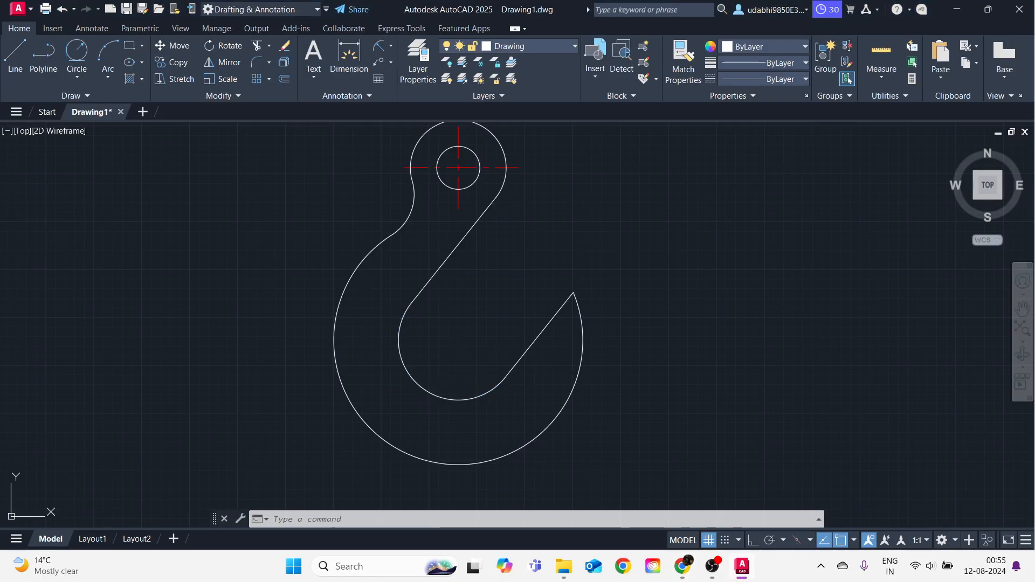
type("l")
key("Return")
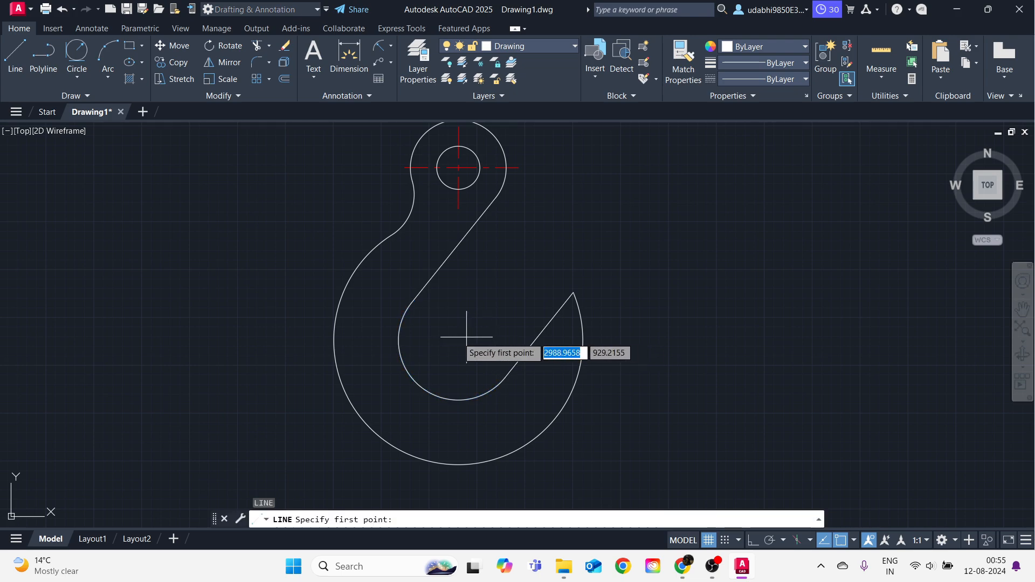
left_click(458, 340)
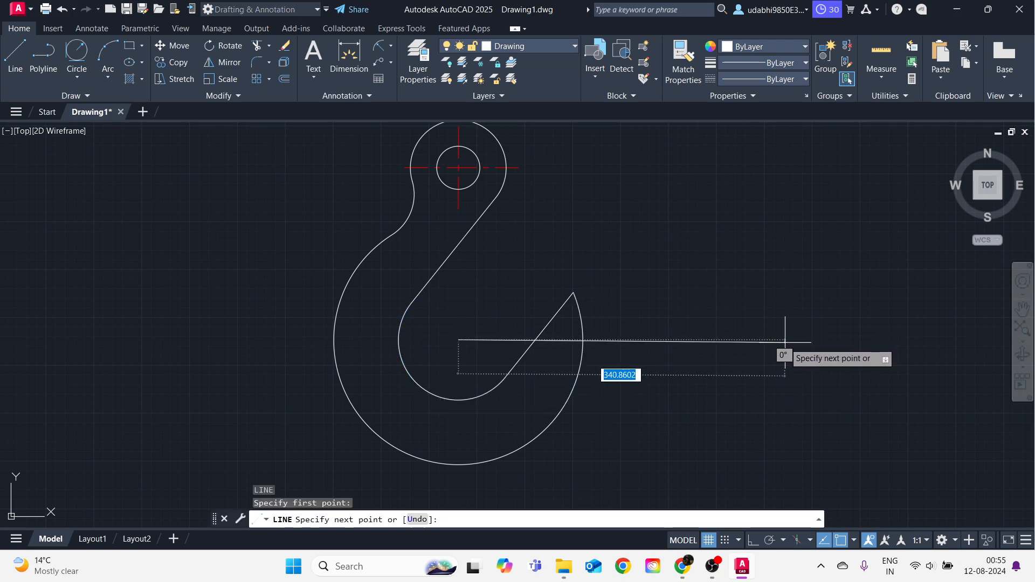
key("F8")
left_click(770, 340)
key("Escape")
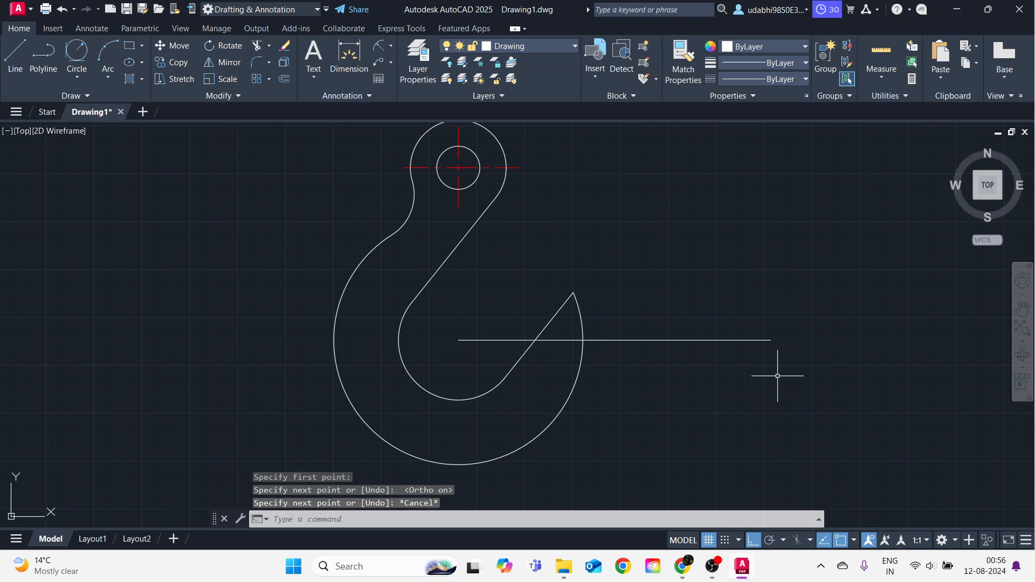
key("alt+Tab")
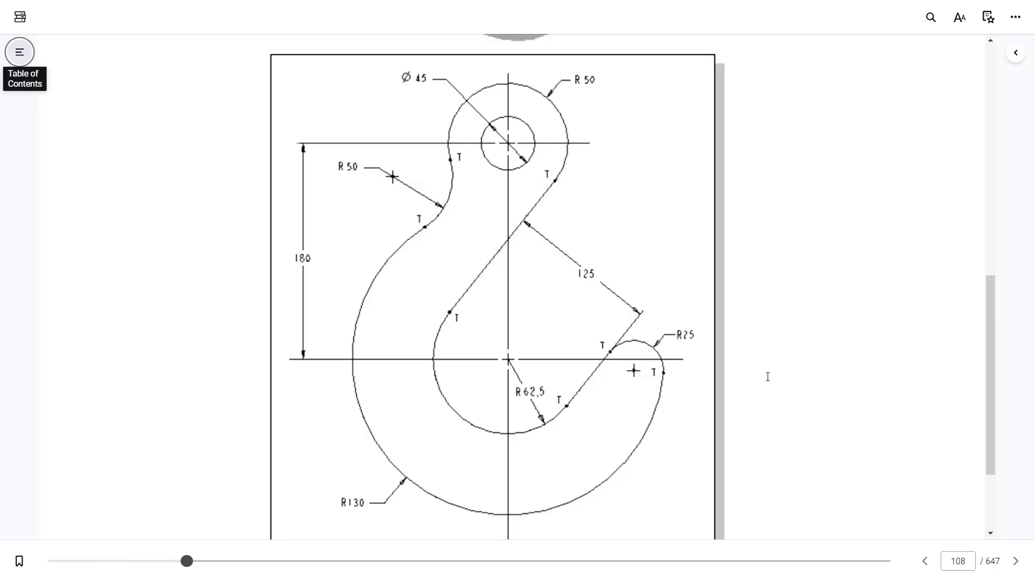
key("alt+Tab")
key("alt+Tab")
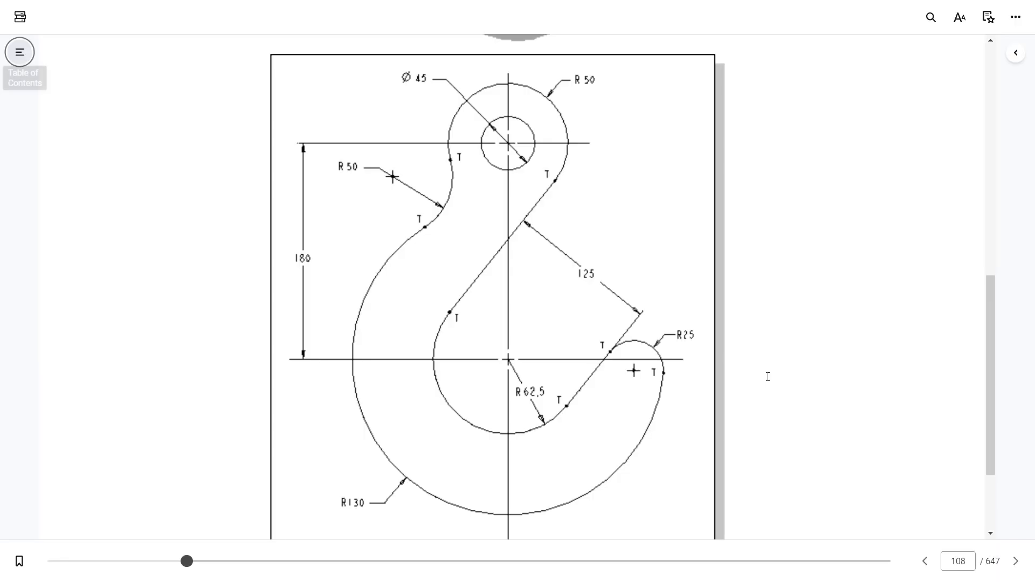
key("alt+Tab")
type("tr")
key("Return")
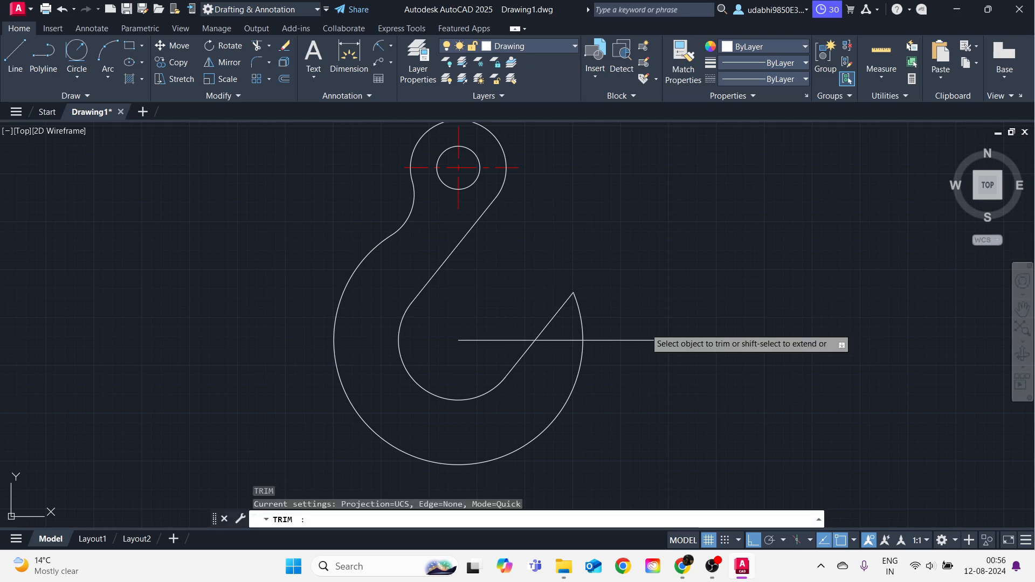
key("alt+Tab")
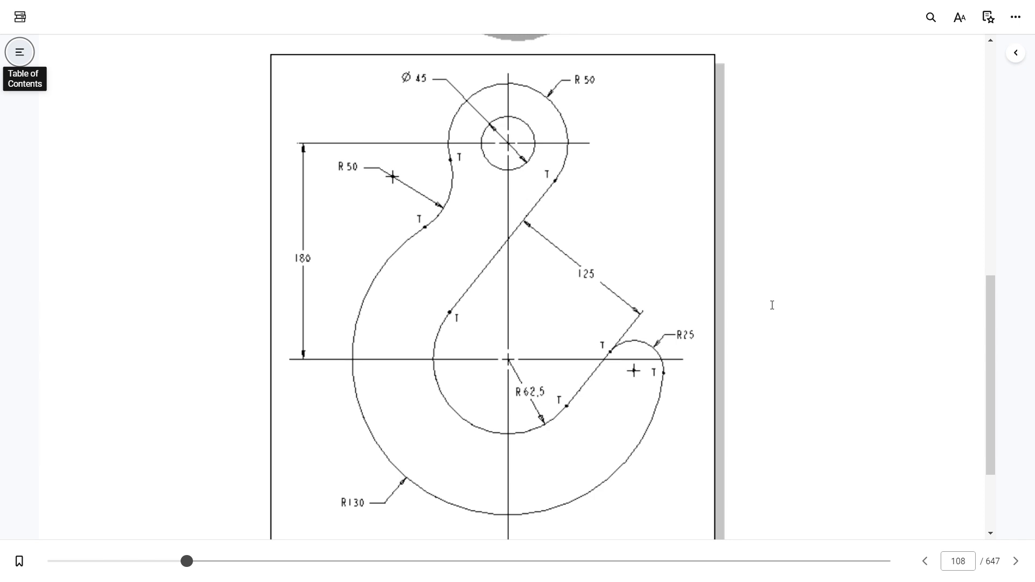
key("alt+Tab")
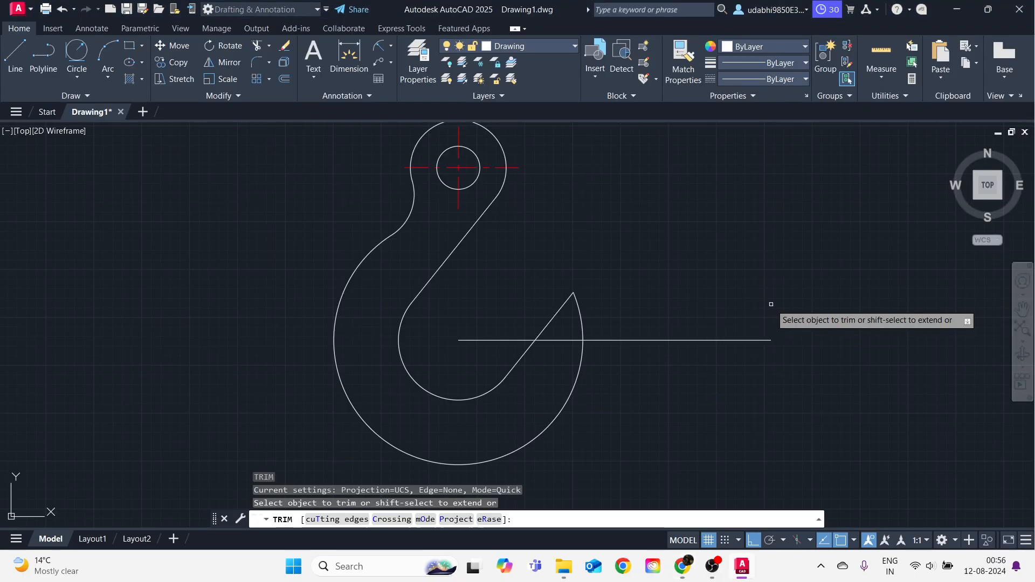
key("ctrl+z")
key("Escape")
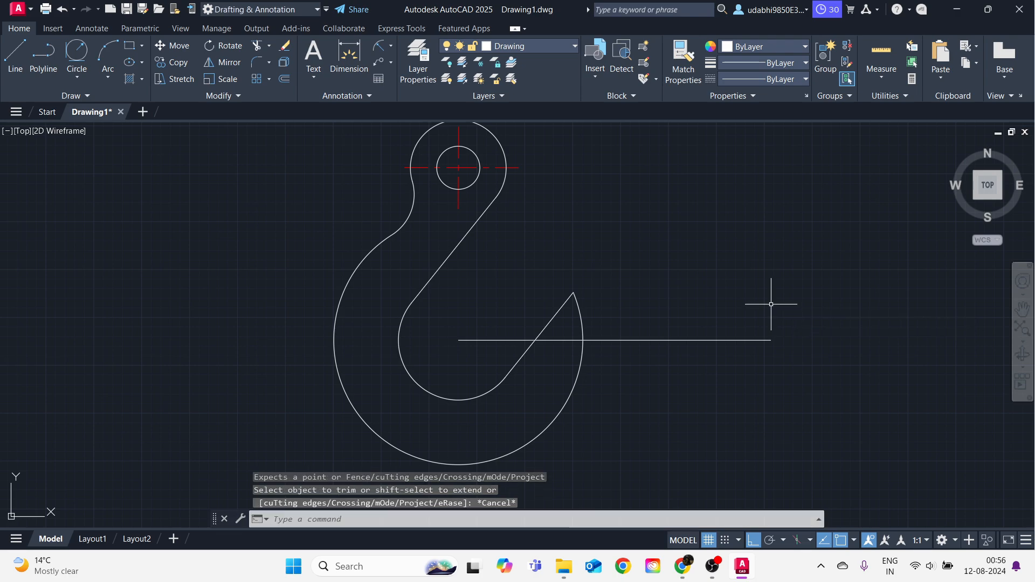
Undo the horizontal line and the preceding edits back to before the tangent circle beside the hook's neck.
key("ctrl+z")
key("ctrl+z")
key("ctrl+z")
key("ctrl+z")
key("ctrl+z")
key("ctrl+z")
key("ctrl+z")
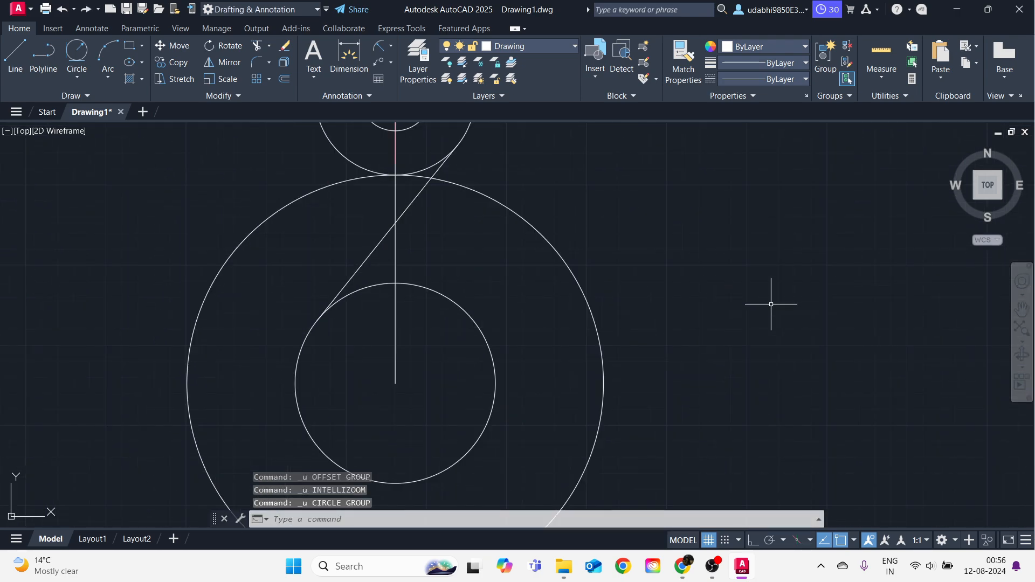
Redo the hook's tangent circle, offset line and trims.
key("ctrl+y")
key("ctrl+y")
key("ctrl+y")
key("ctrl+y")
key("ctrl+y")
key("ctrl+y")
key("ctrl+y")
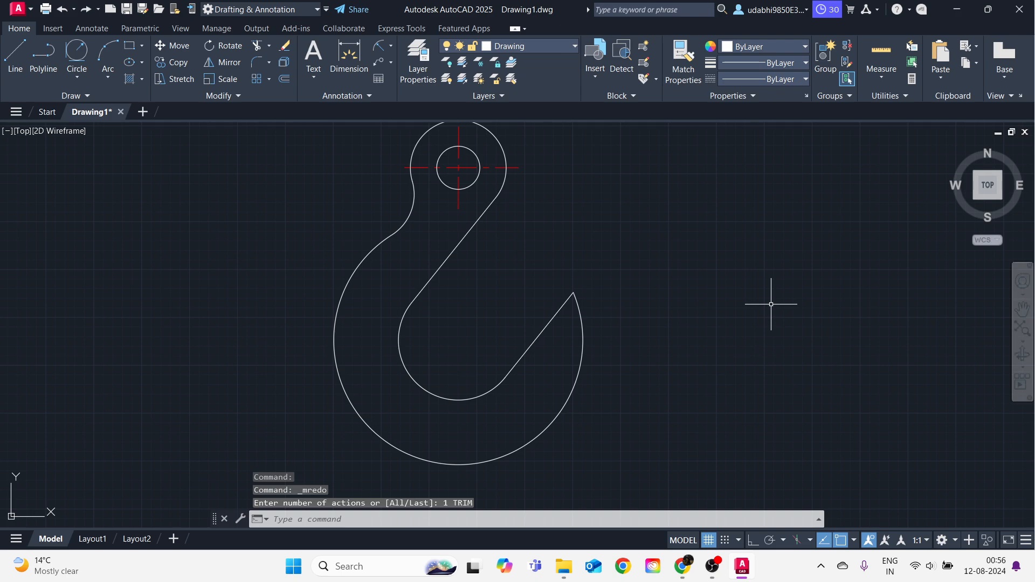
Undo the hook's trims, compare the untrimmed circles and lines with the e-book, and start redoing them.
key("ctrl+z")
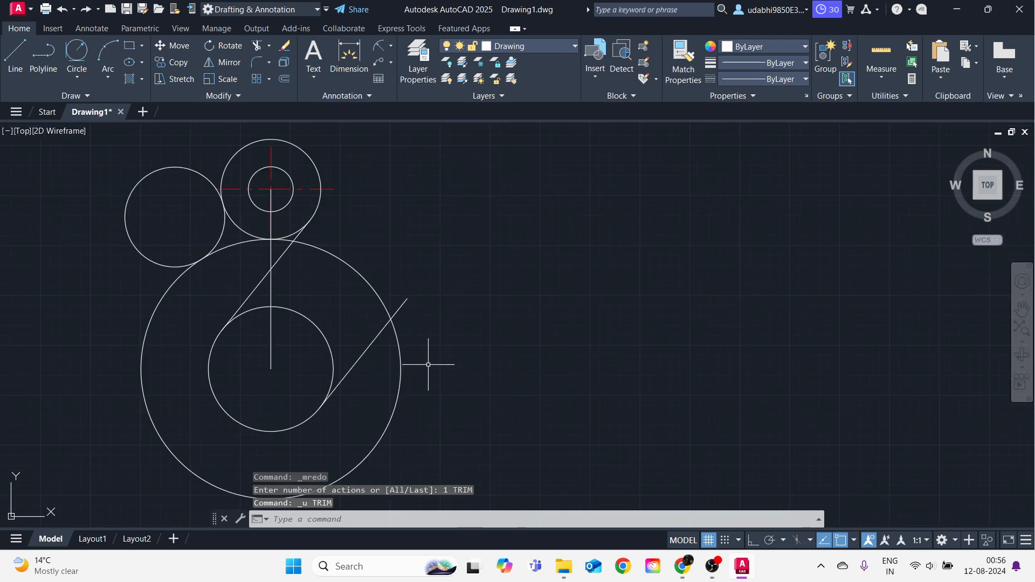
key("alt+Tab")
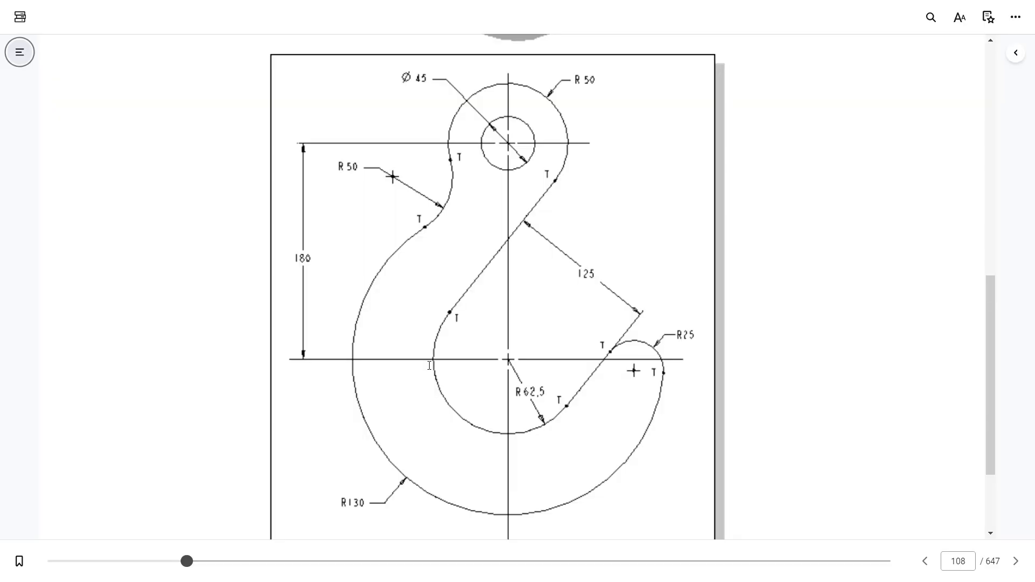
key("alt+Tab")
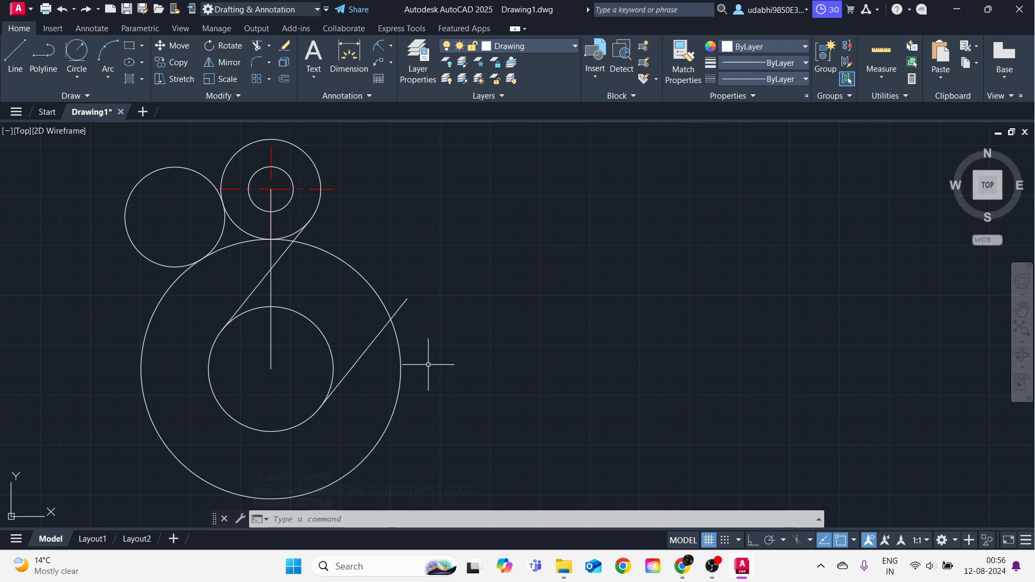
key("ctrl+y")
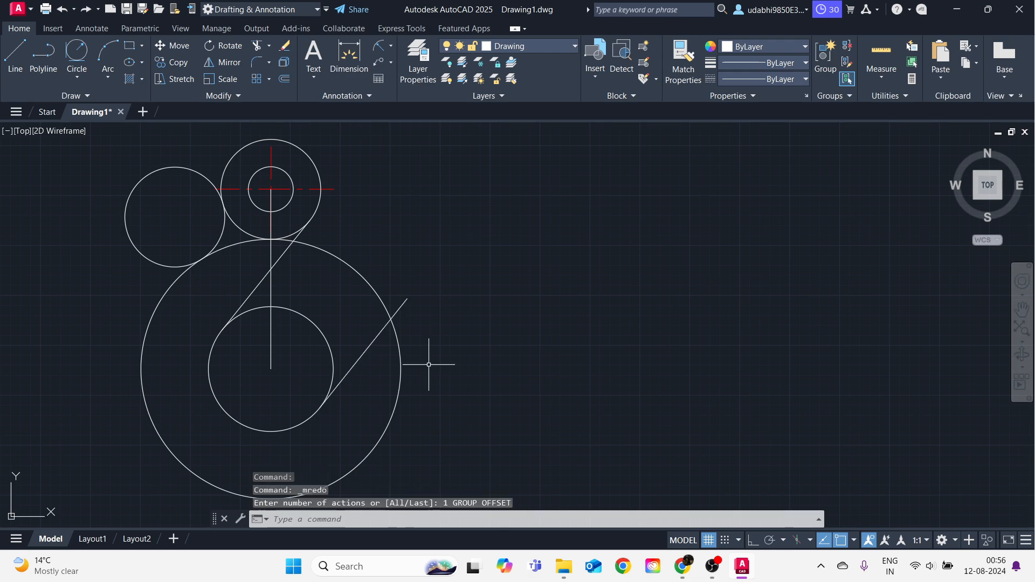
Check the tip in the e-book and draw a radius 25 circle tangent to the slanted tip line and the radius 130 arc.
key("alt+Tab")
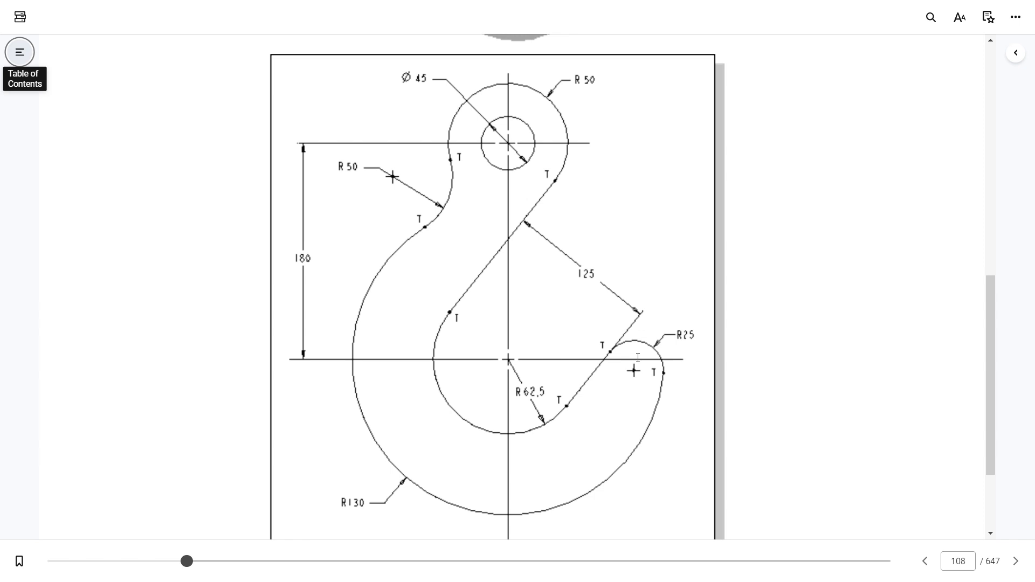
key("alt+Tab")
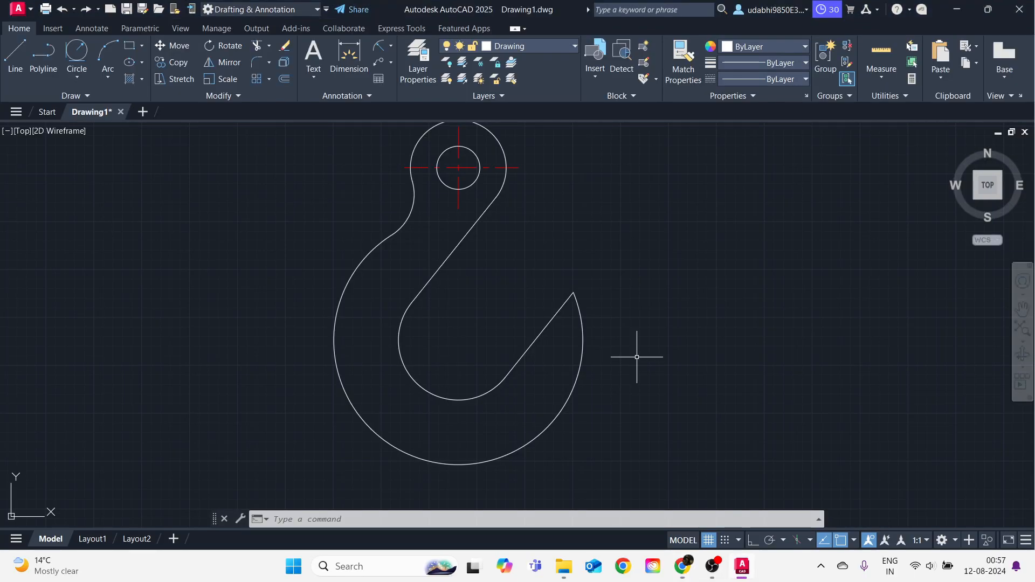
key("alt+Tab")
key("alt+Tab")
left_click(78, 79)
left_click(111, 215)
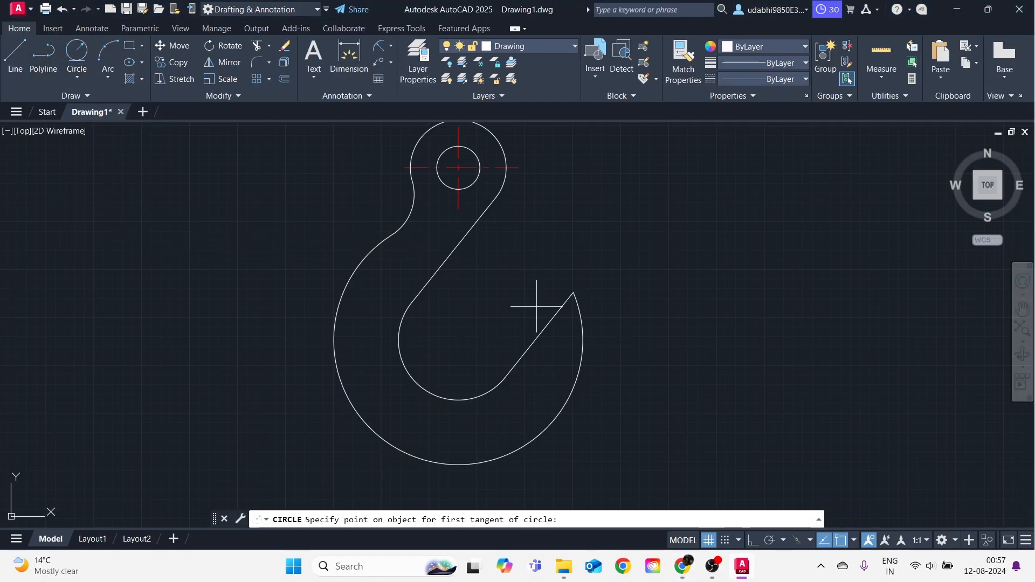
left_click(545, 330)
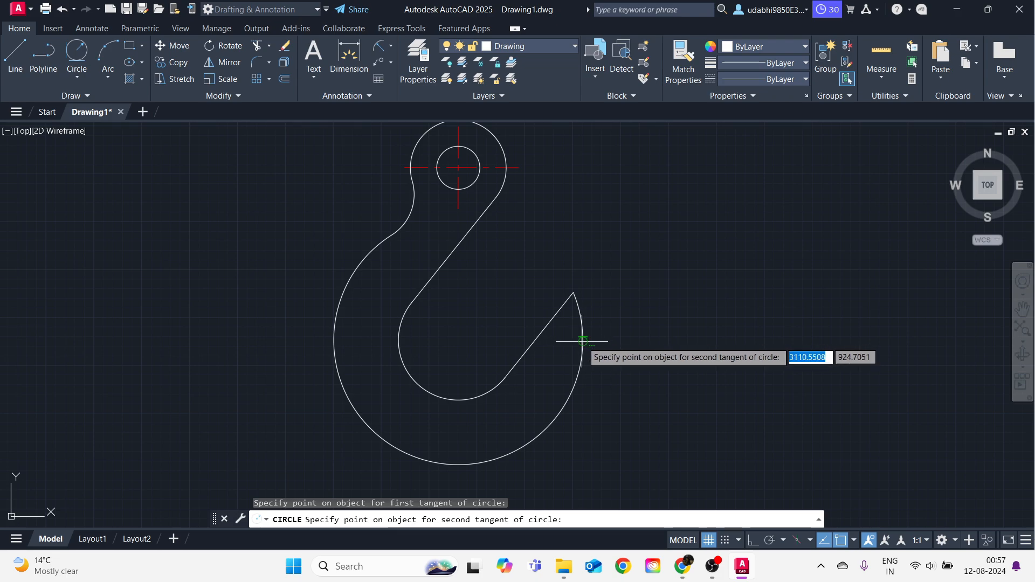
left_click(583, 339)
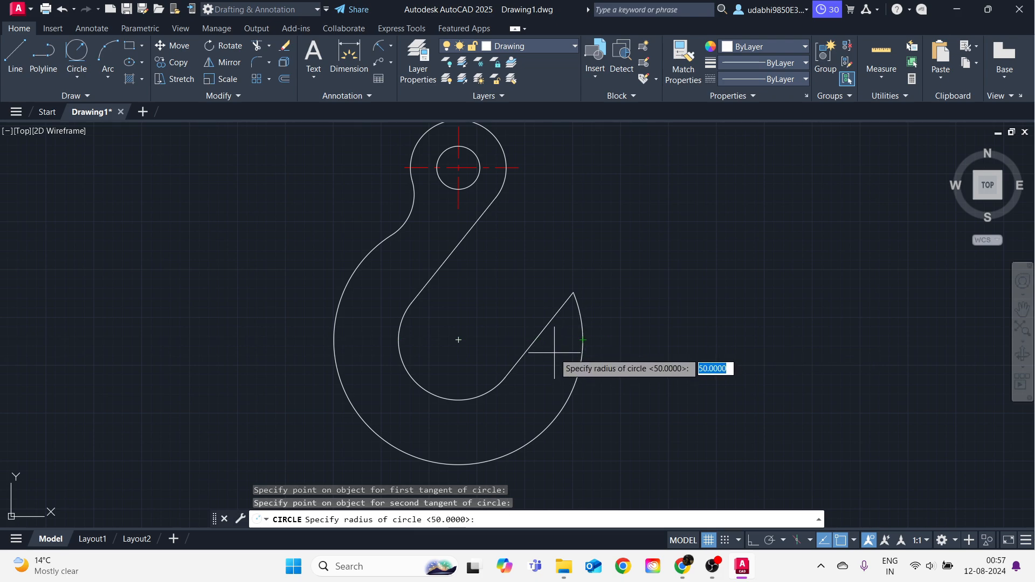
key("alt+Tab")
type("25")
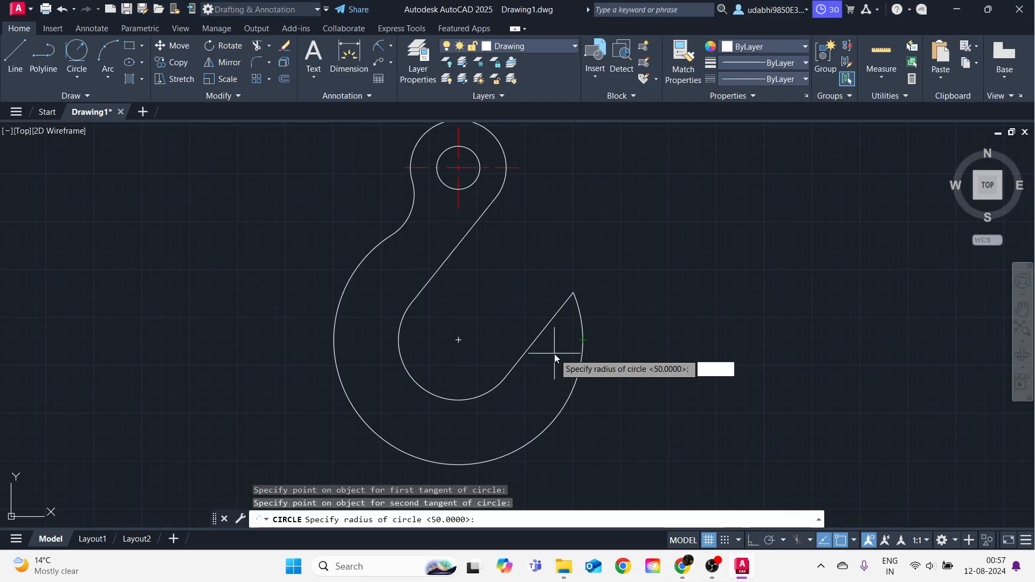
key("Return")
Trim the pointed tip above the radius 25 circle and the circle's lower arc to leave a rounded hook tip.
scroll(578, 312, "up", 4)
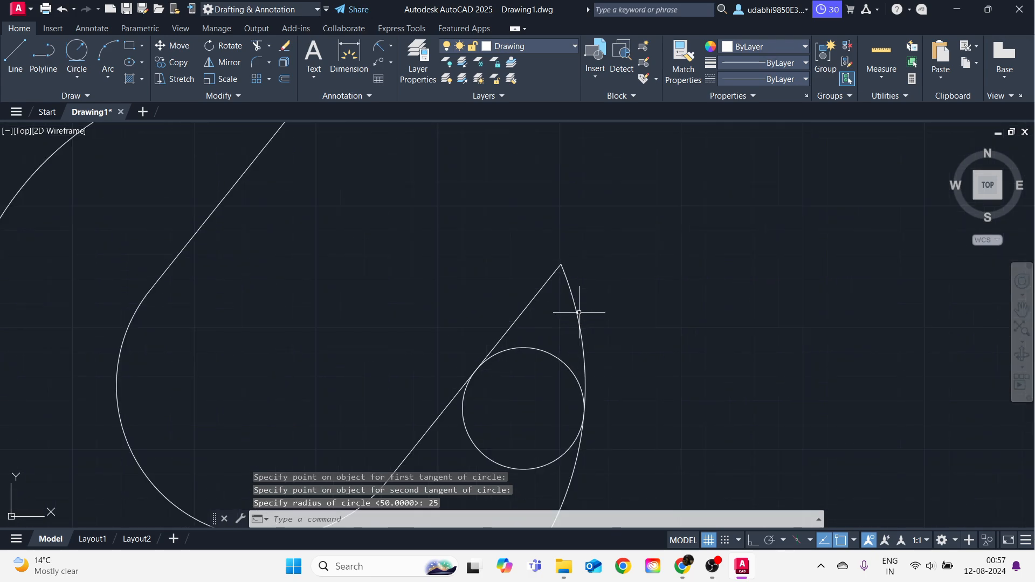
type("tr")
key("Return")
left_click_drag(606, 335, 543, 308)
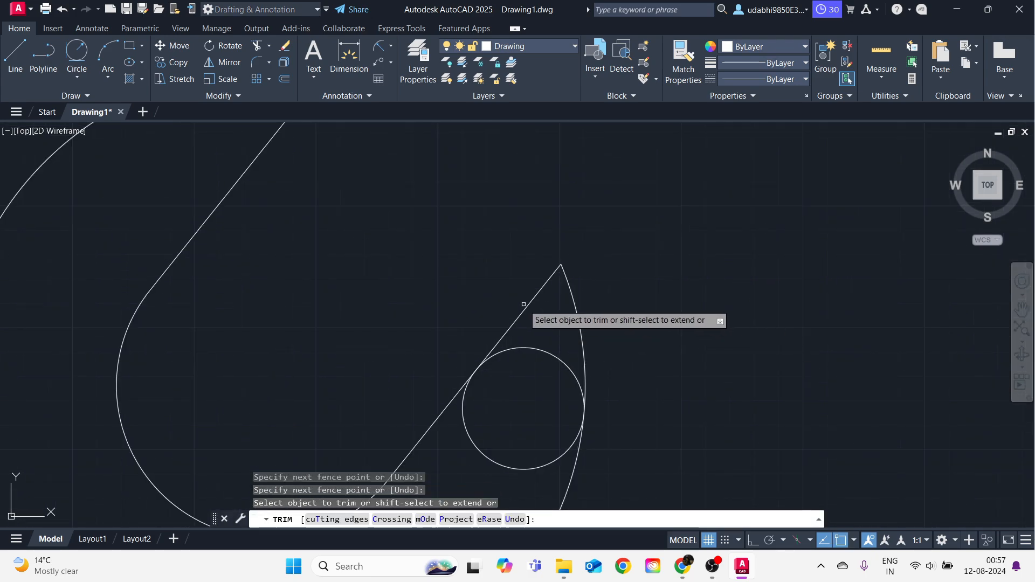
left_click(525, 307)
left_click(571, 291)
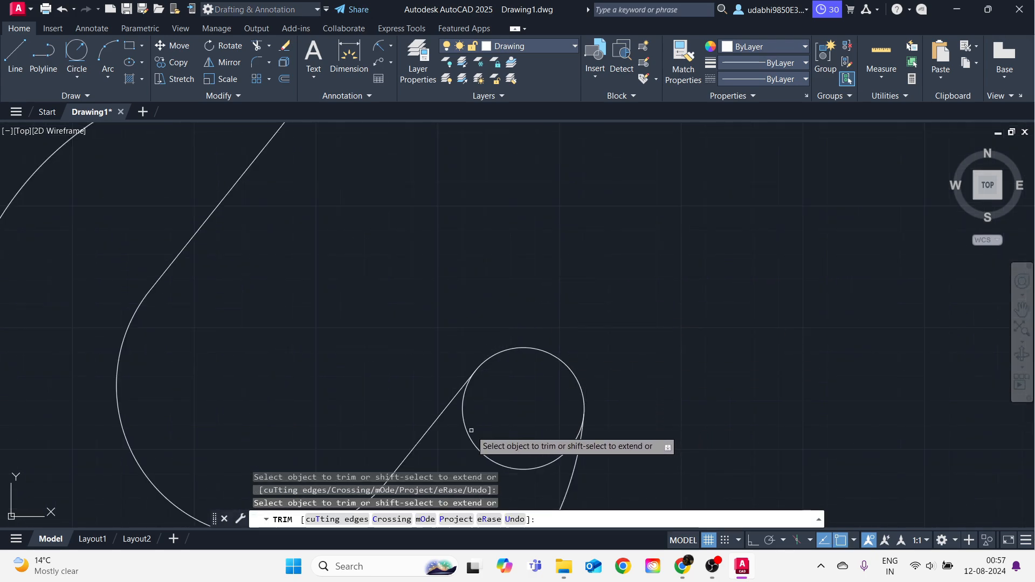
mouse_move(480, 446)
left_mouse_down()
mouse_move(467, 436)
mouse_move(499, 418)
left_mouse_up()
scroll(632, 423, "down", 5)
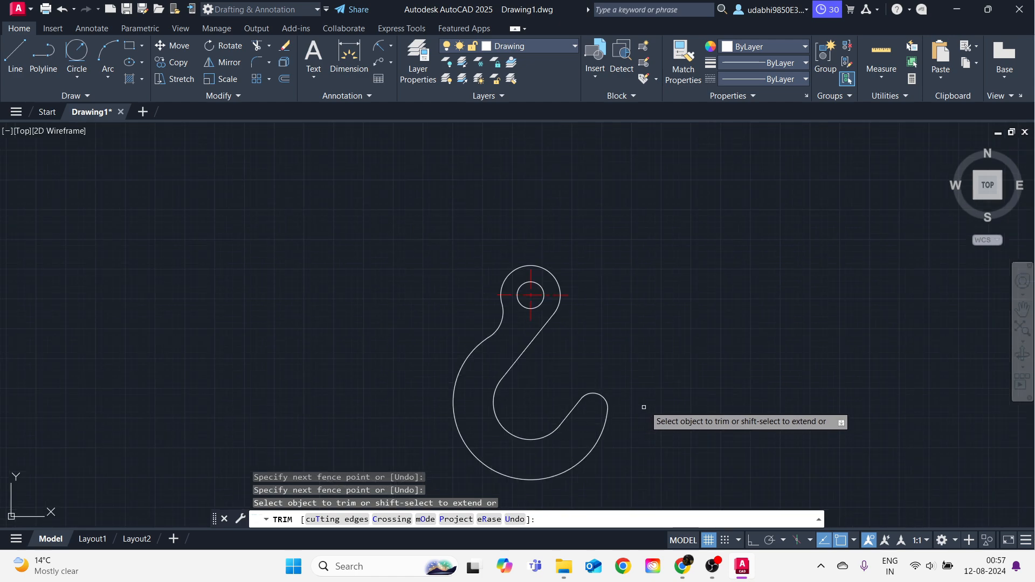
key("Escape")
Compare the finished hook with the e-book's drawing on page 108 and look through the Journal Bracket and Support Base exercises on page 109.
scroll(725, 339, "down", 1)
scroll(670, 439, "up", 4)
scroll(669, 439, "down", 4)
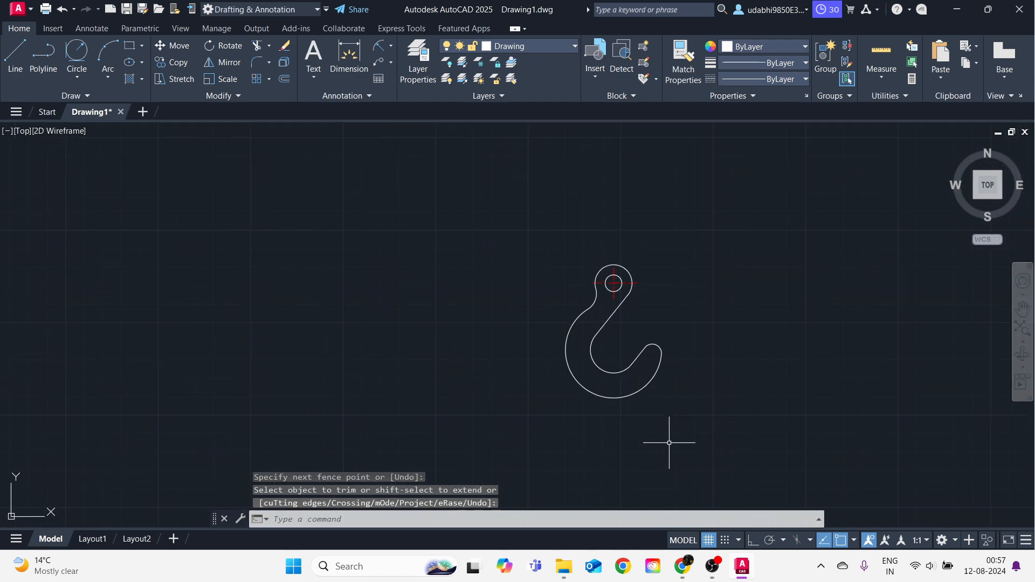
scroll(689, 362, "up", 1)
key("alt+Tab")
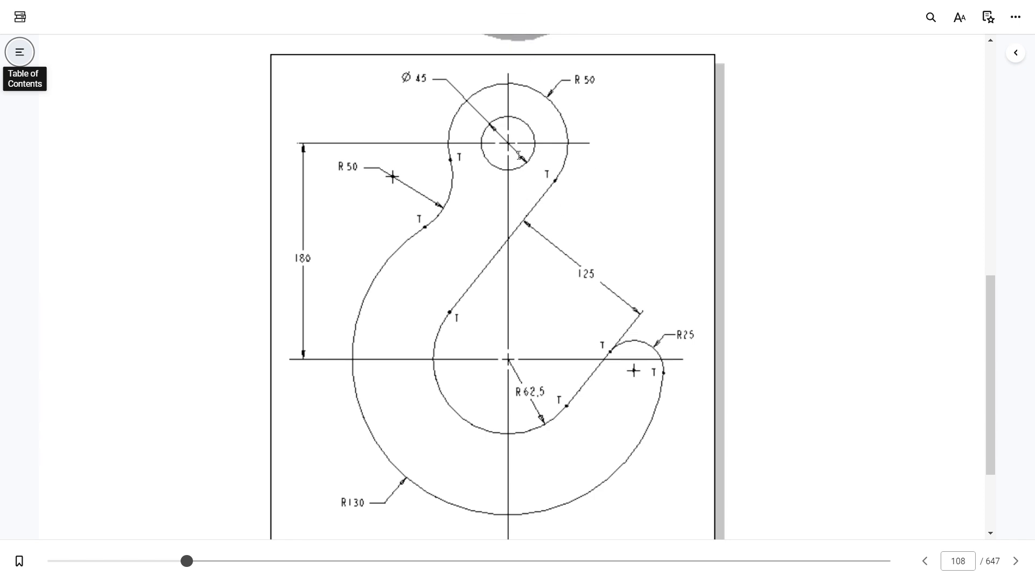
scroll(570, 303, "down", 1)
scroll(567, 301, "up", 6)
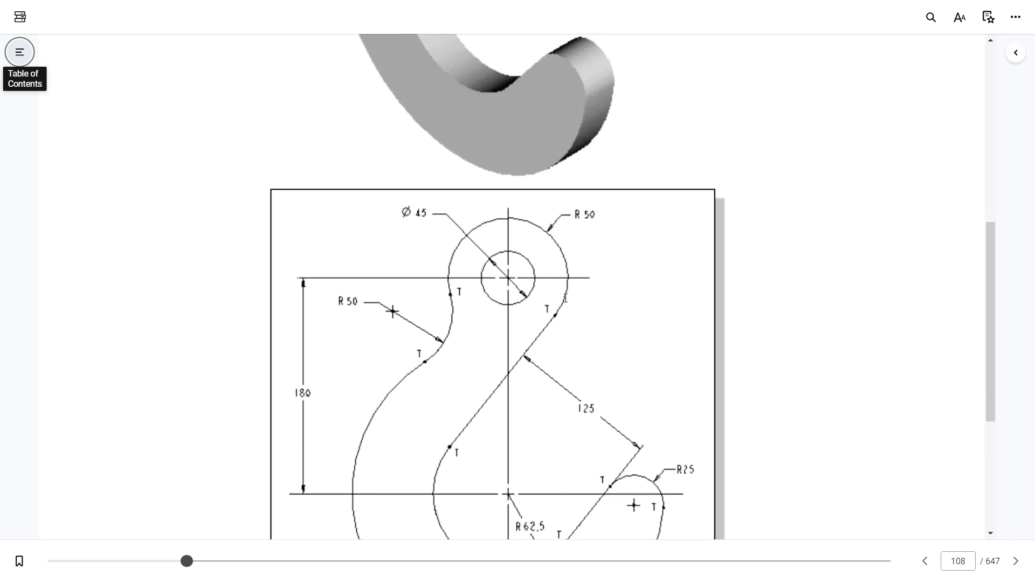
scroll(565, 298, "down", 6)
scroll(566, 298, "down", 1)
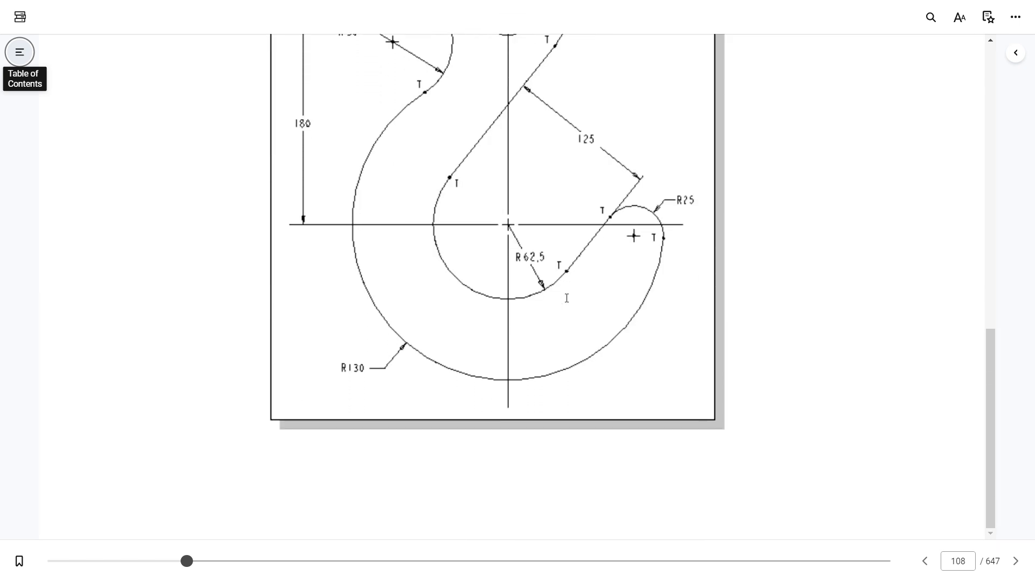
scroll(566, 298, "down", 2)
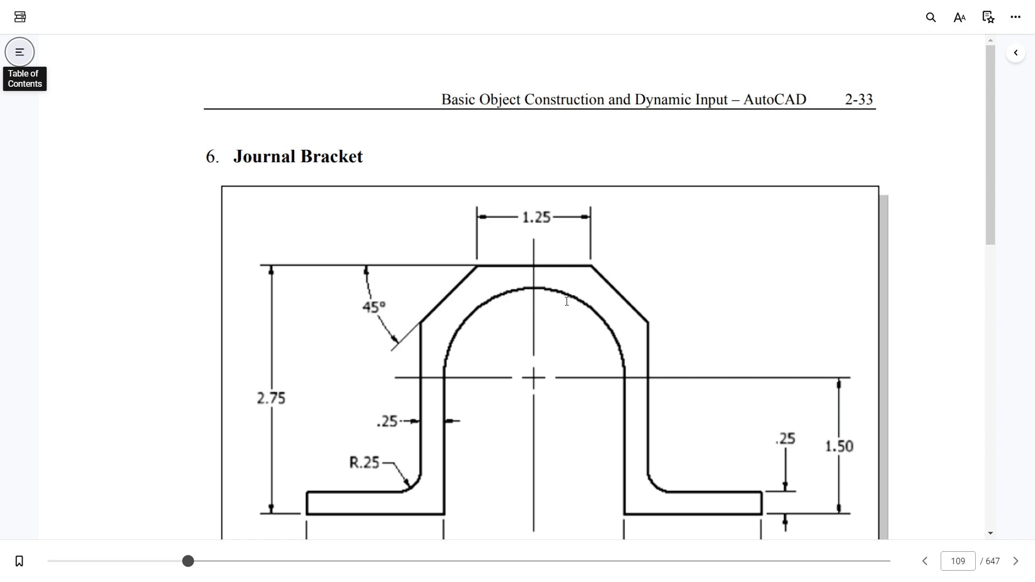
scroll(586, 301, "down", 1)
scroll(586, 301, "down", 10)
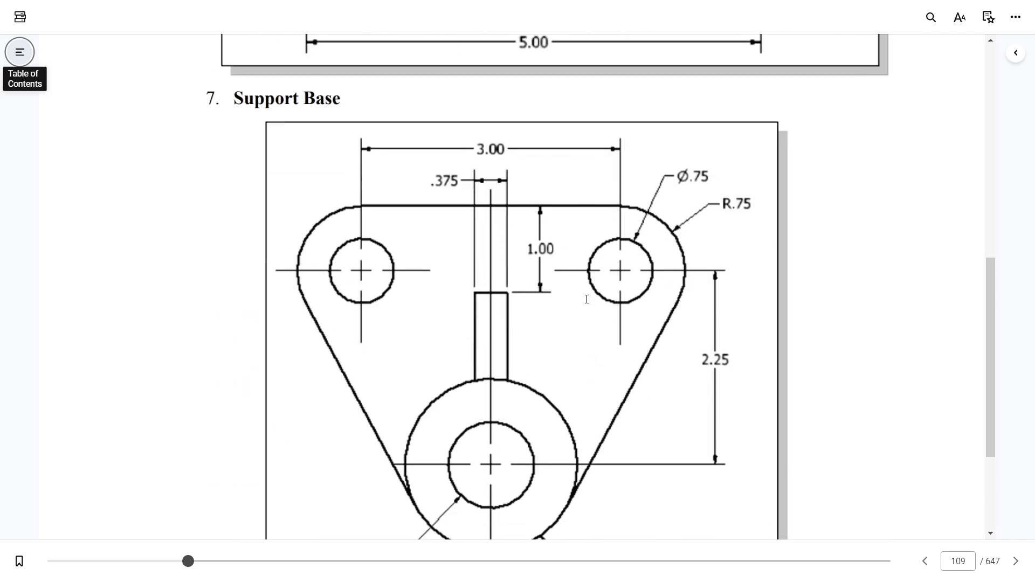
Review the Support Base and Journal Bracket exercises on page 109 and return to the hook drawing on page 108.
scroll(586, 299, "up", 2)
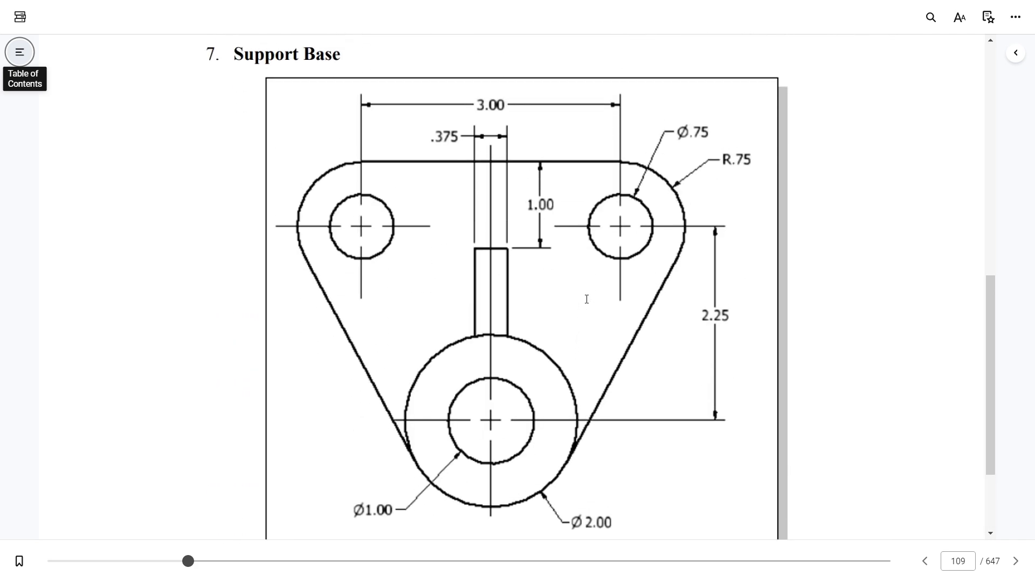
scroll(586, 299, "down", 1)
scroll(587, 299, "up", 1)
scroll(586, 299, "up", 7)
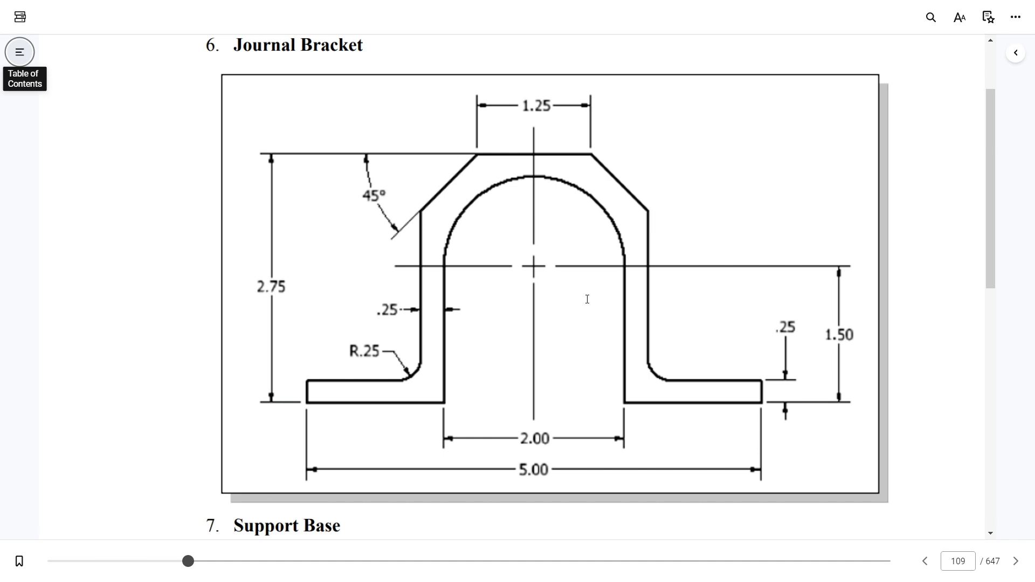
scroll(587, 299, "up", 2)
scroll(587, 299, "up", 2)
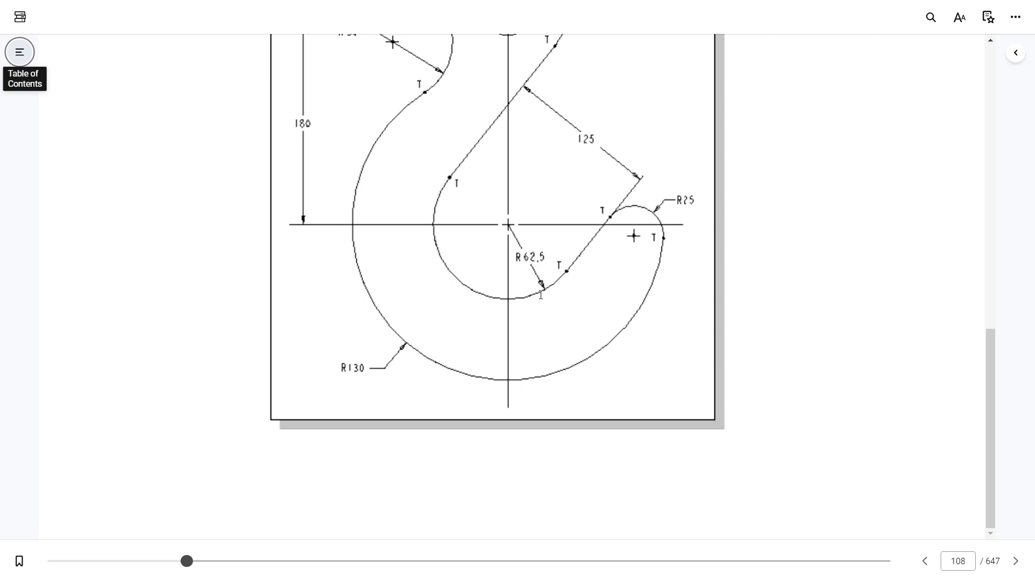
Examine the dimensions of the Swivel Base and Sensor Mount exercises on page 107 of the e-book.
scroll(540, 295, "up", 2)
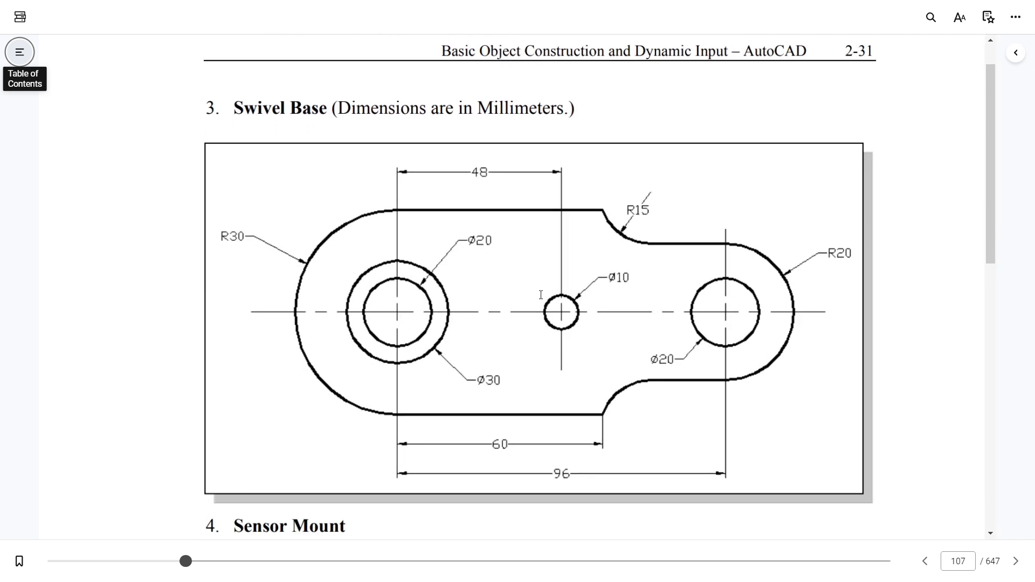
scroll(541, 295, "down", 1)
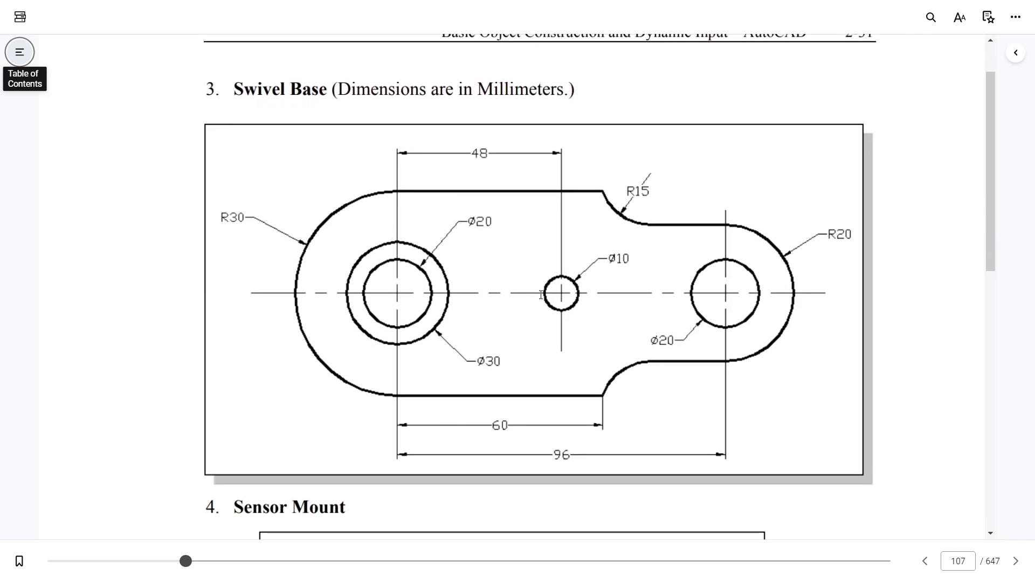
scroll(540, 295, "down", 5)
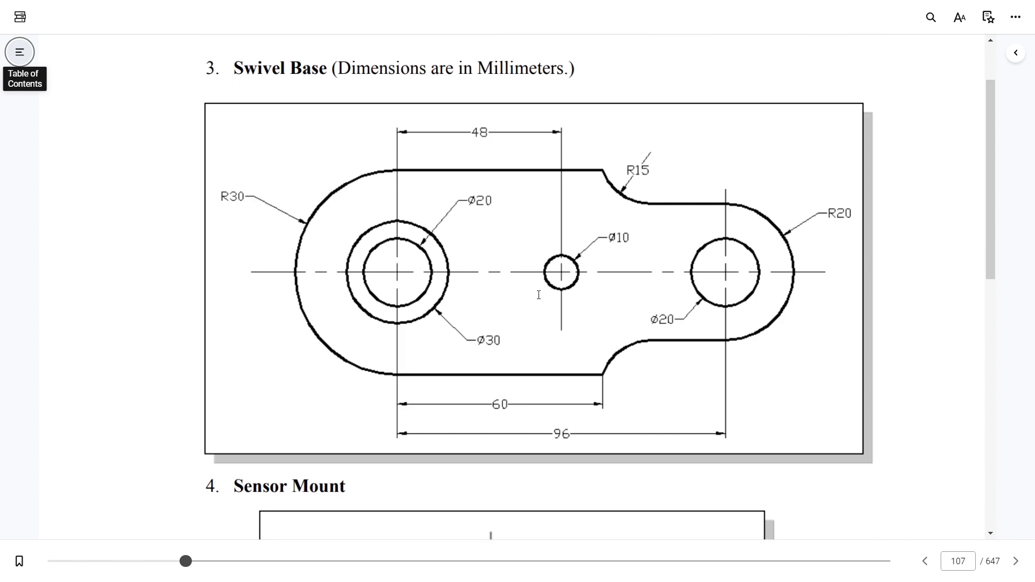
scroll(539, 295, "up", 1)
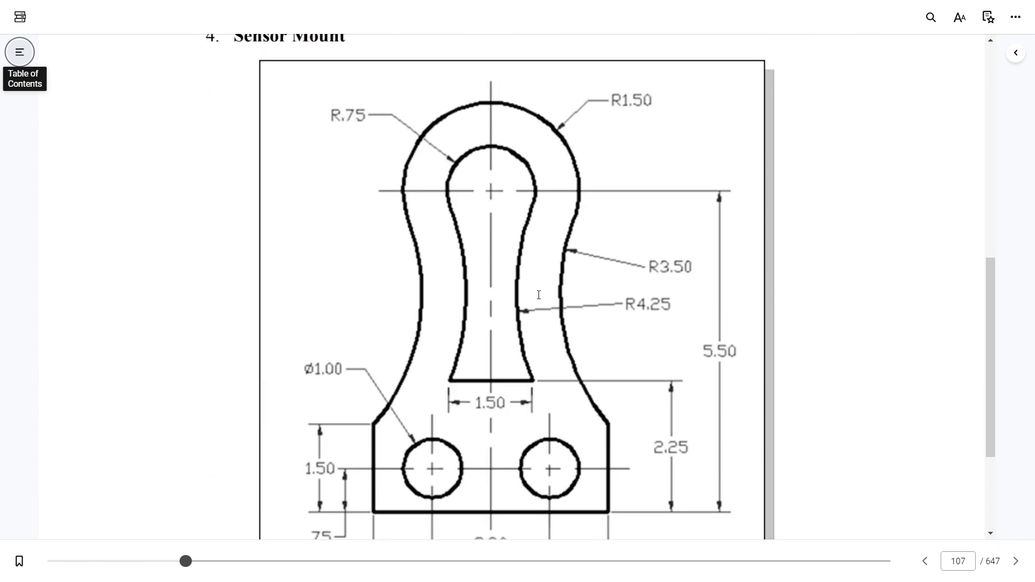
scroll(538, 295, "down", 1)
scroll(539, 295, "up", 1)
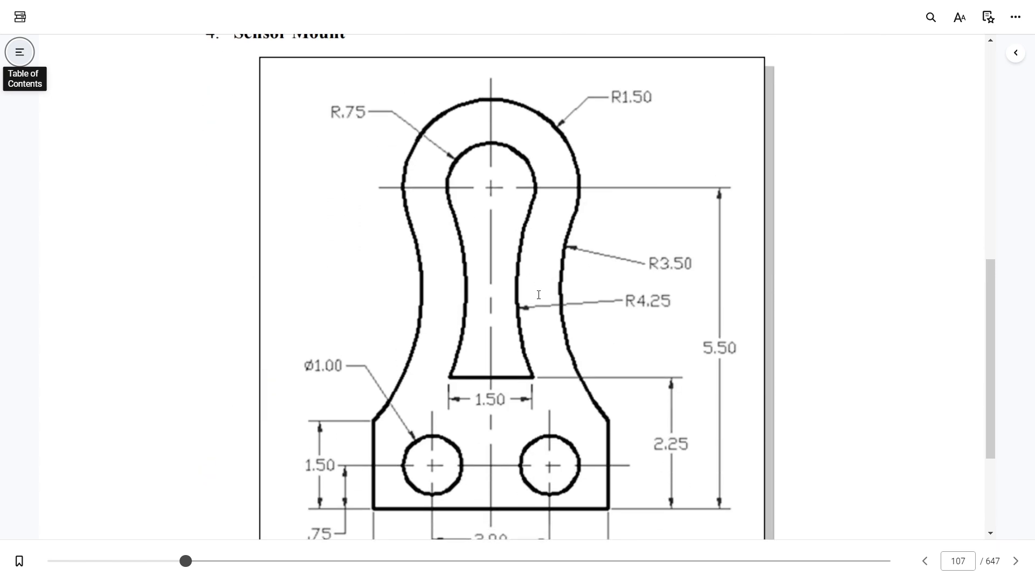
scroll(539, 295, "down", 1)
scroll(539, 295, "up", 1)
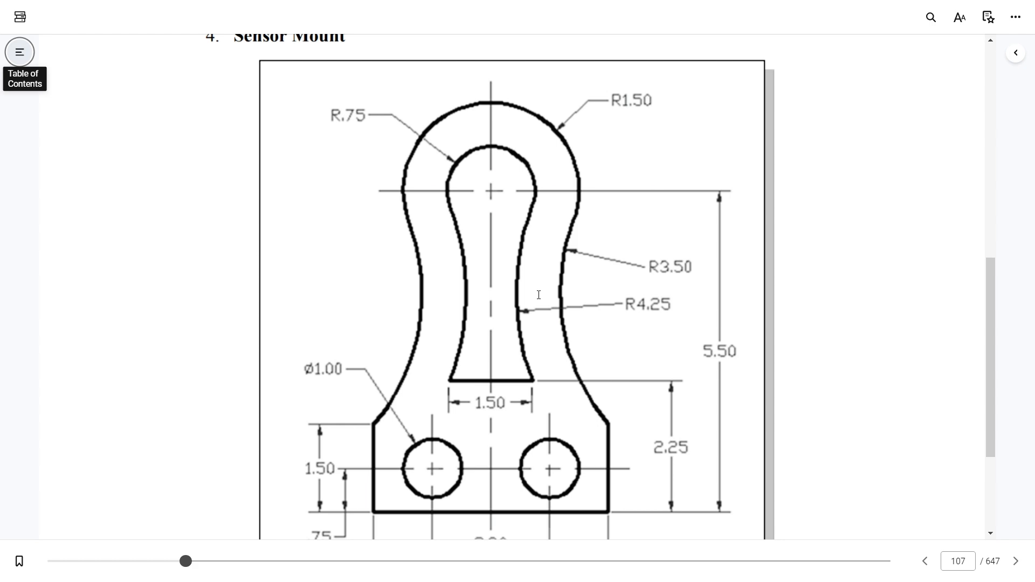
scroll(539, 295, "down", 1)
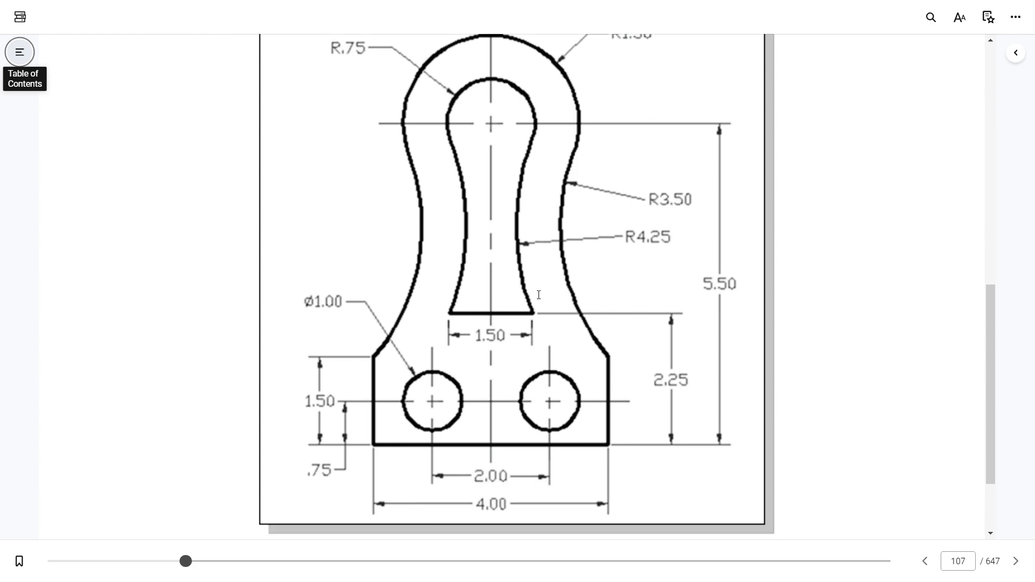
Look at the Chapter 3 opening drawing on page 111 and the Pivot Arm exercise on page 110, and switch back to AutoCAD.
scroll(538, 295, "down", 5)
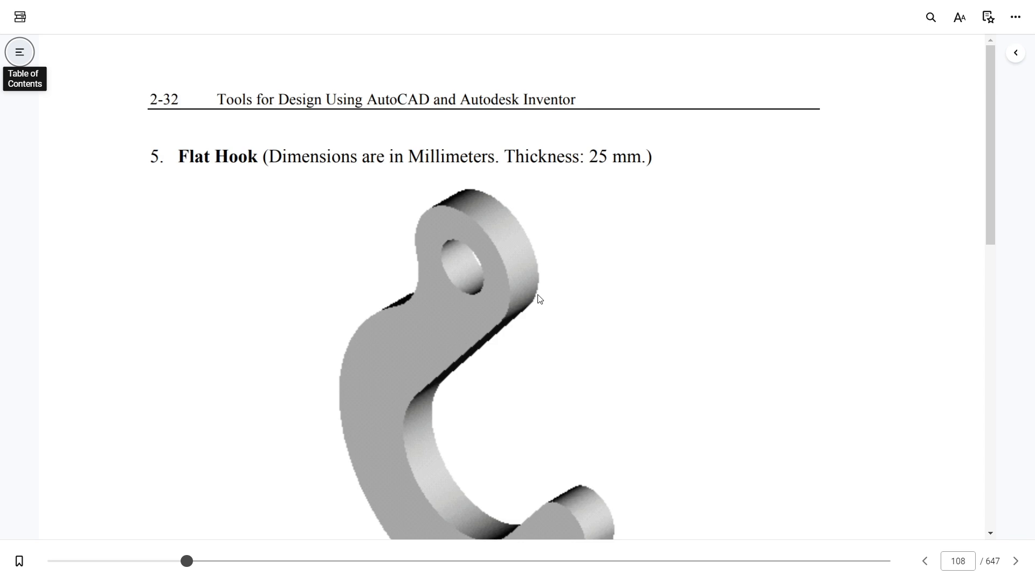
scroll(539, 295, "down", 1)
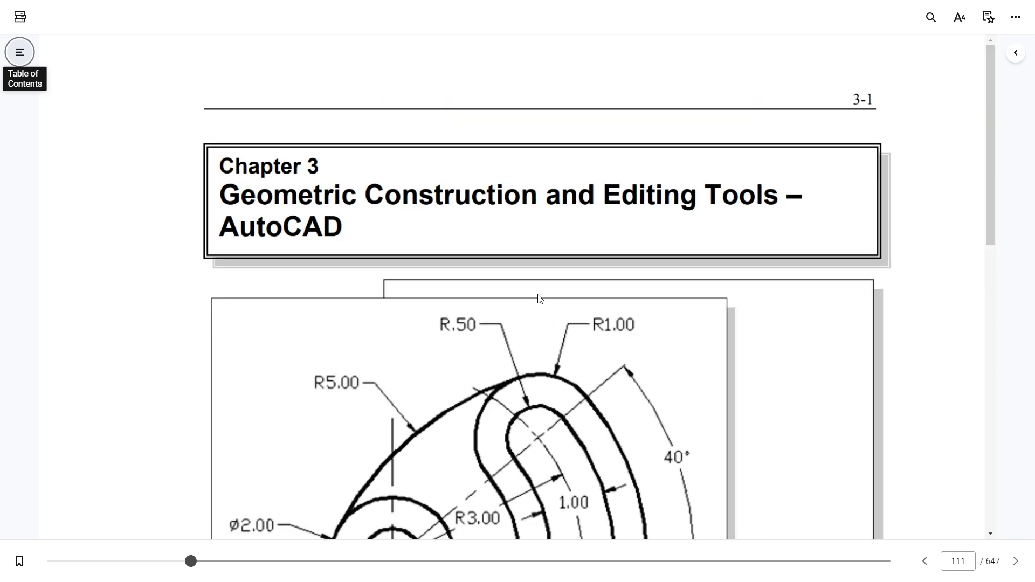
scroll(538, 295, "down", 6)
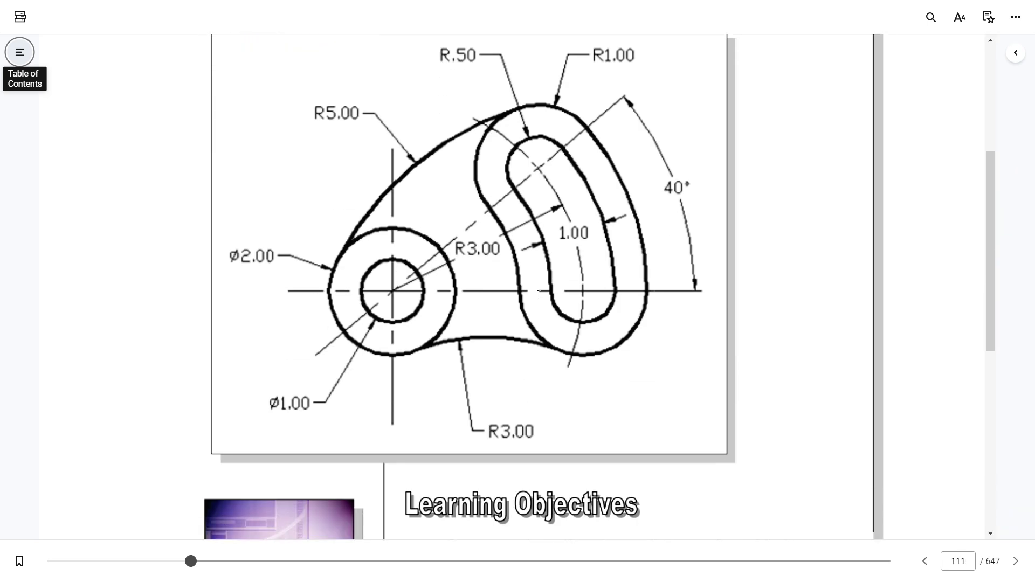
scroll(538, 295, "up", 7)
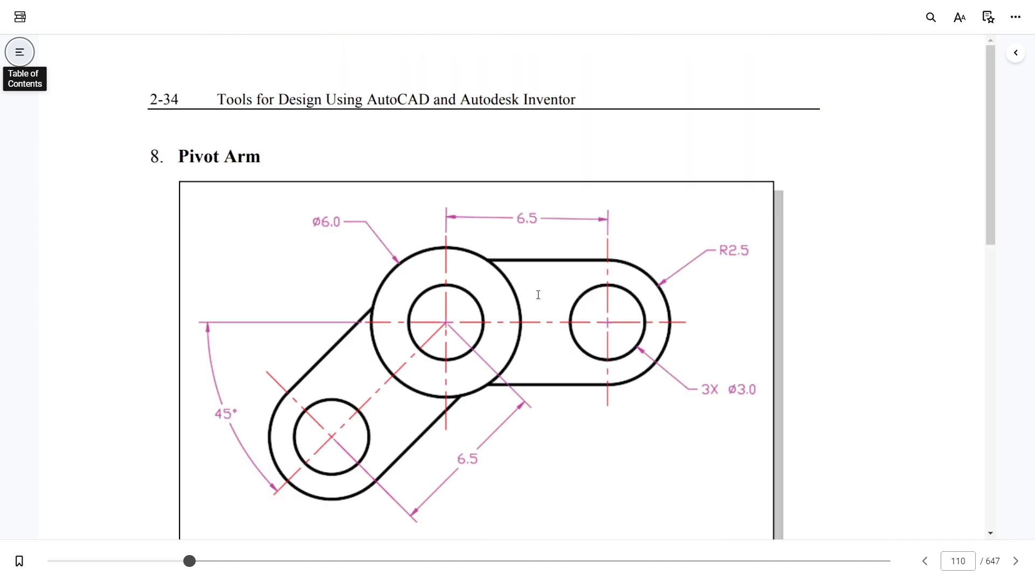
key("alt+Tab")
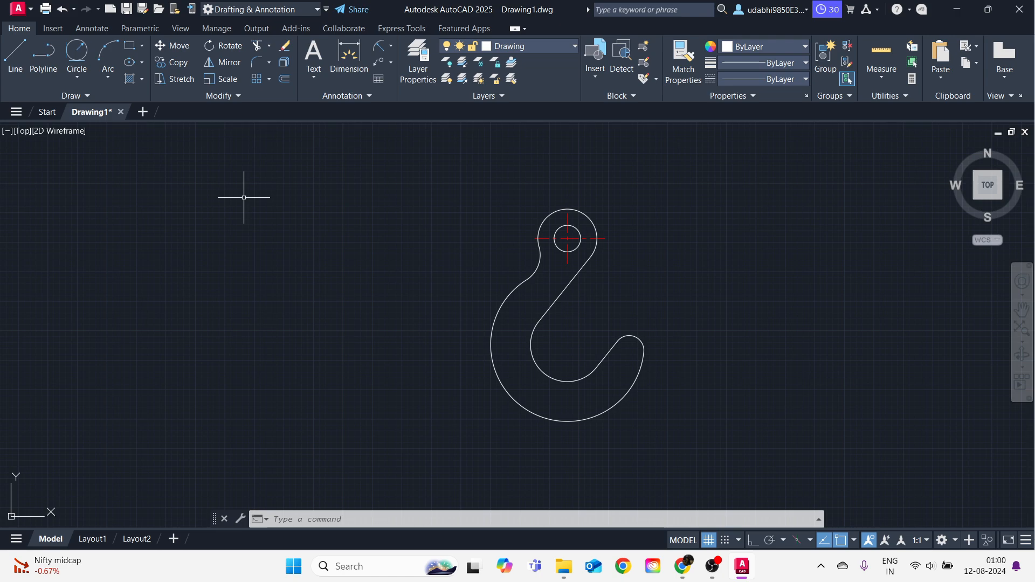
left_click(52, 30)
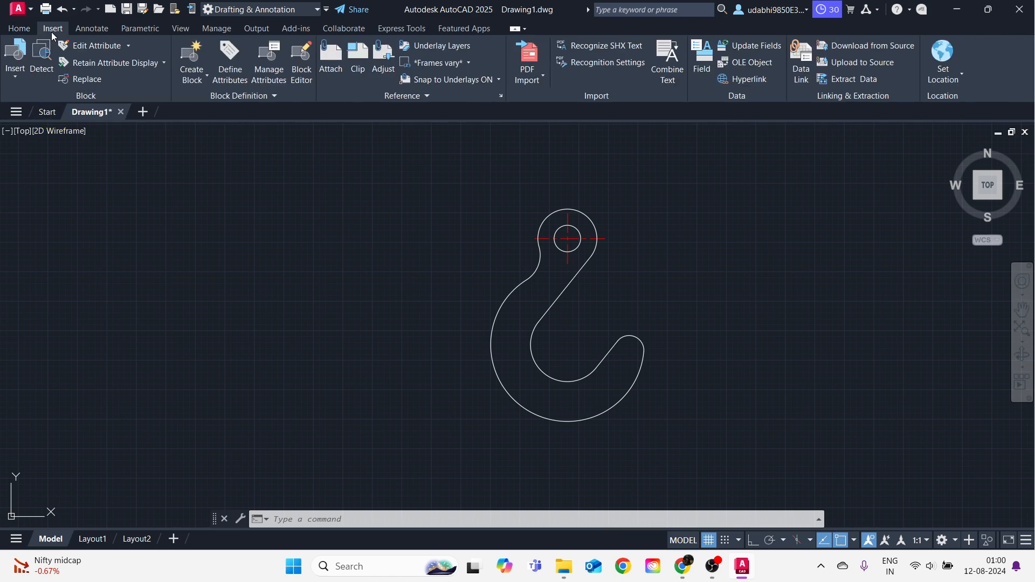
left_click(23, 30)
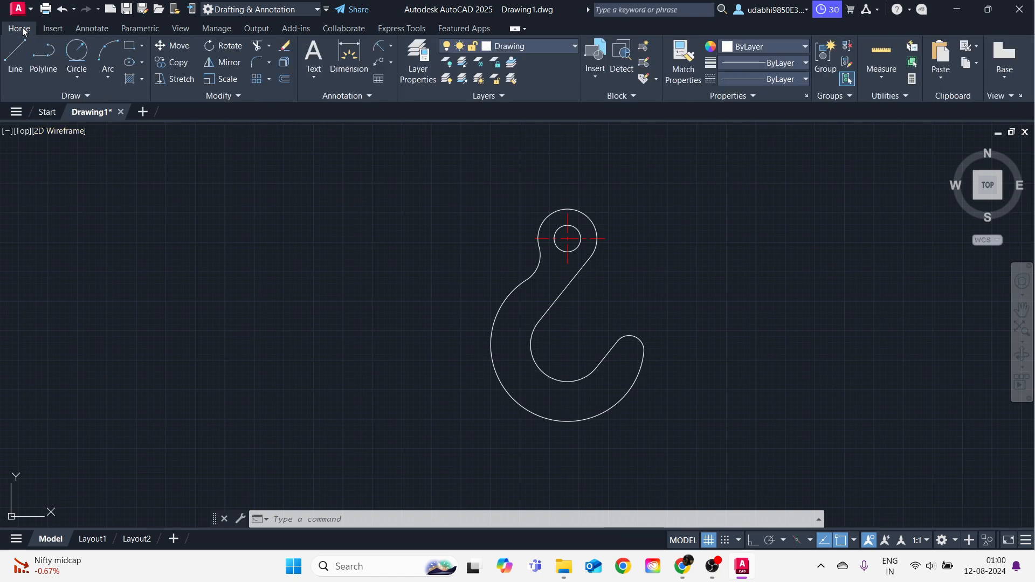
left_click(89, 96)
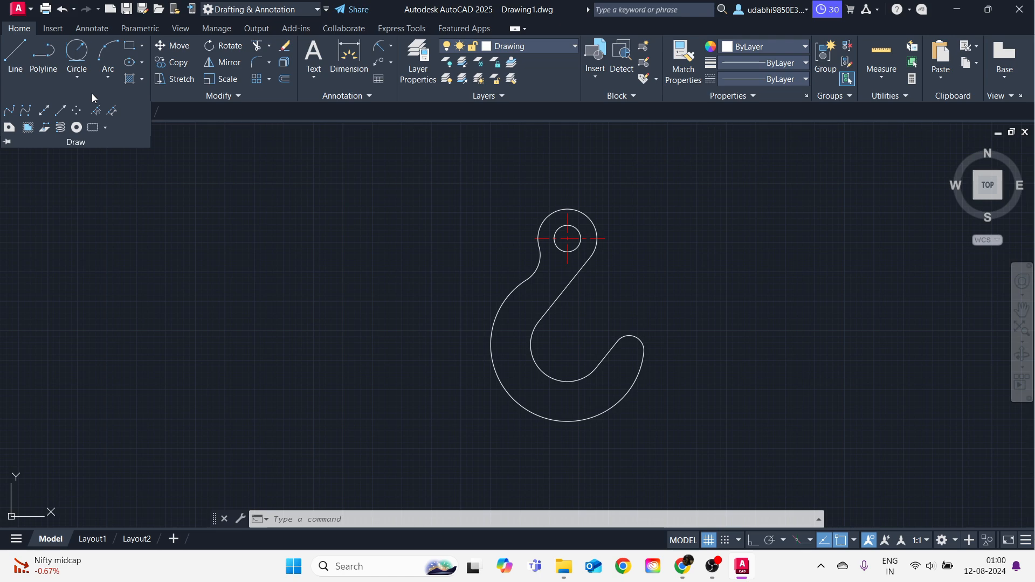
left_click(202, 167)
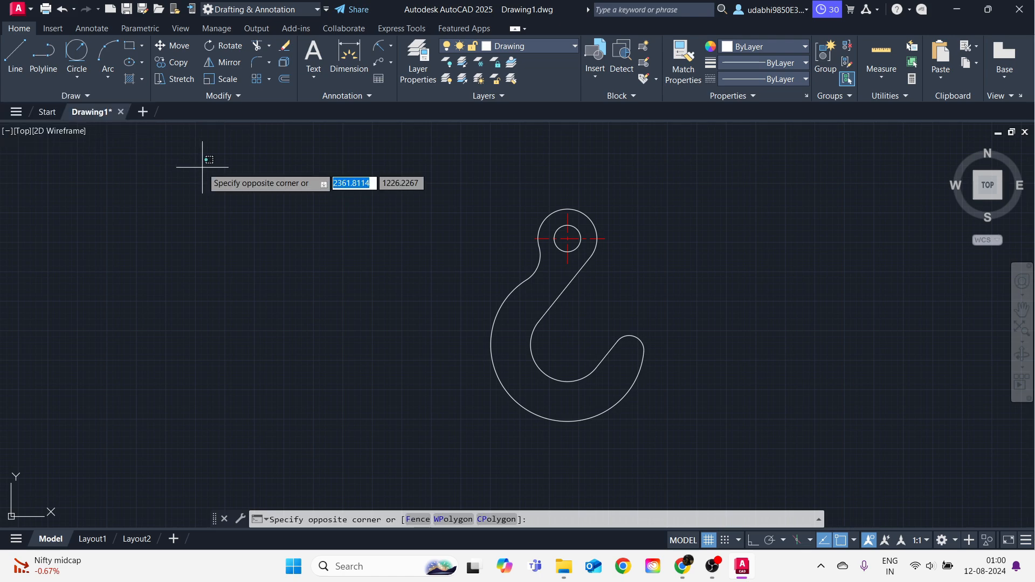
left_click(198, 222)
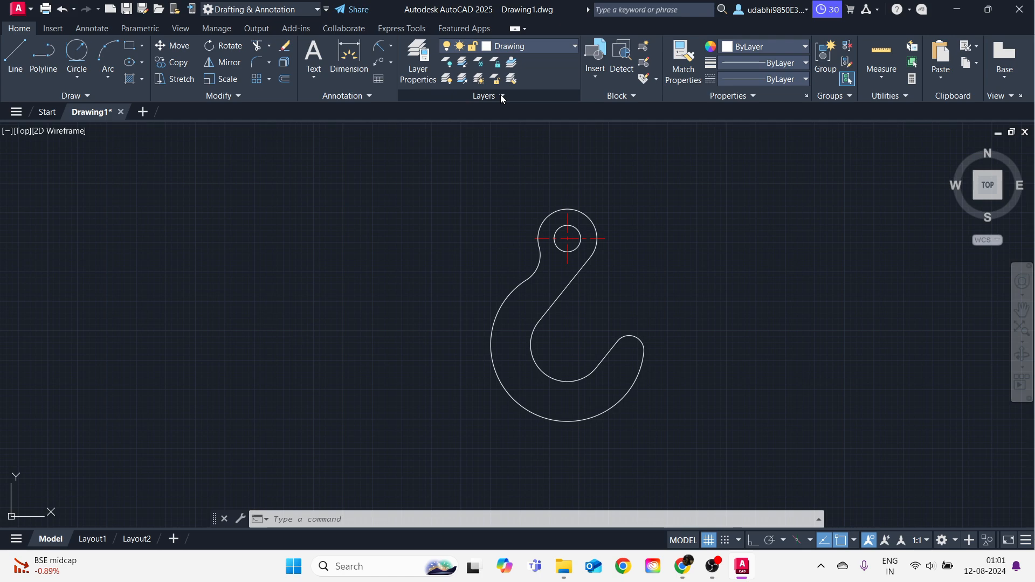
type("DIM")
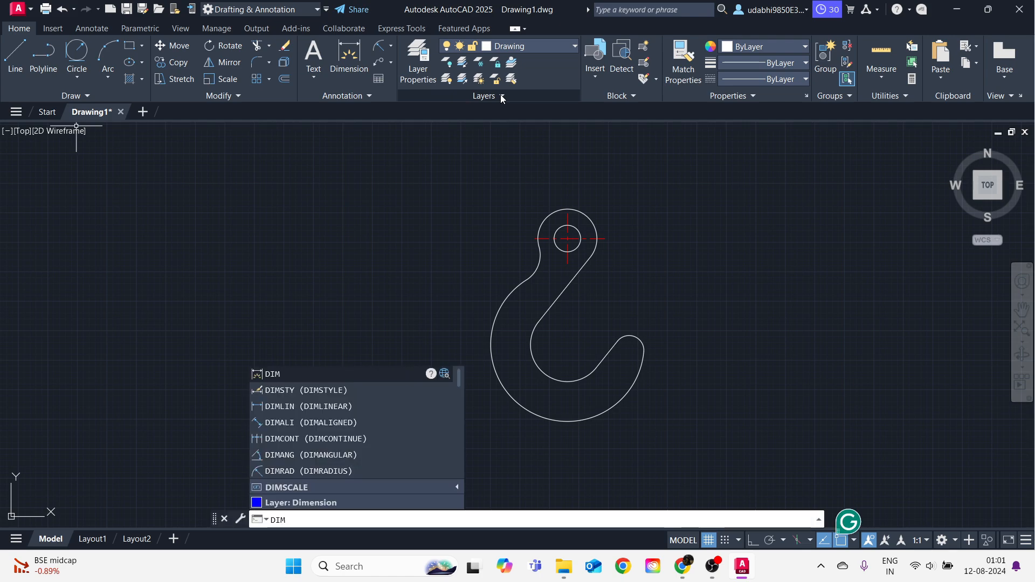
key("Return")
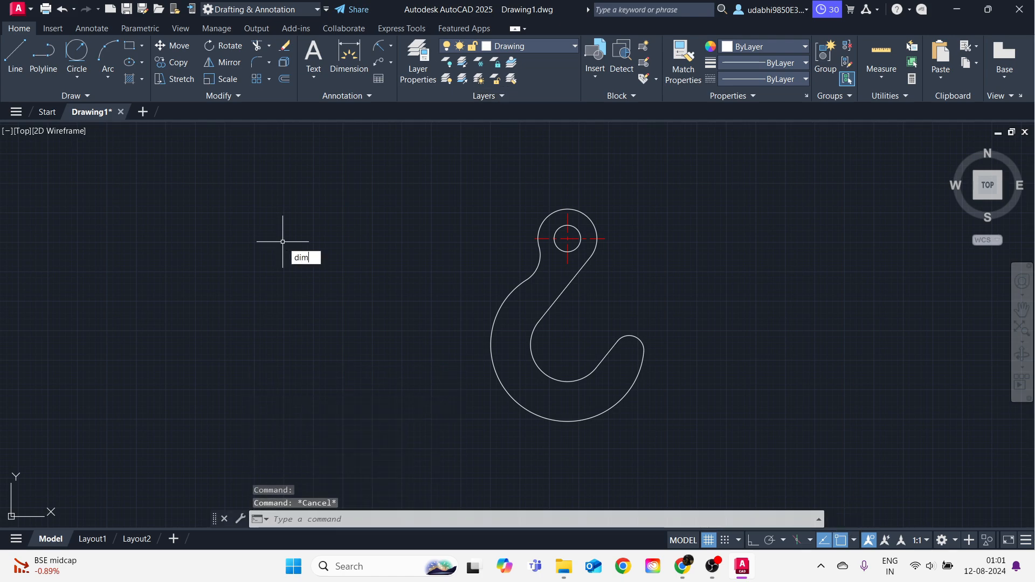
key("Escape")
key("Escape")
Review the ISO-25 dimension style's arrow, arc length symbol and line settings, and close the Dimension Style Manager without saving changes.
type("DIM")
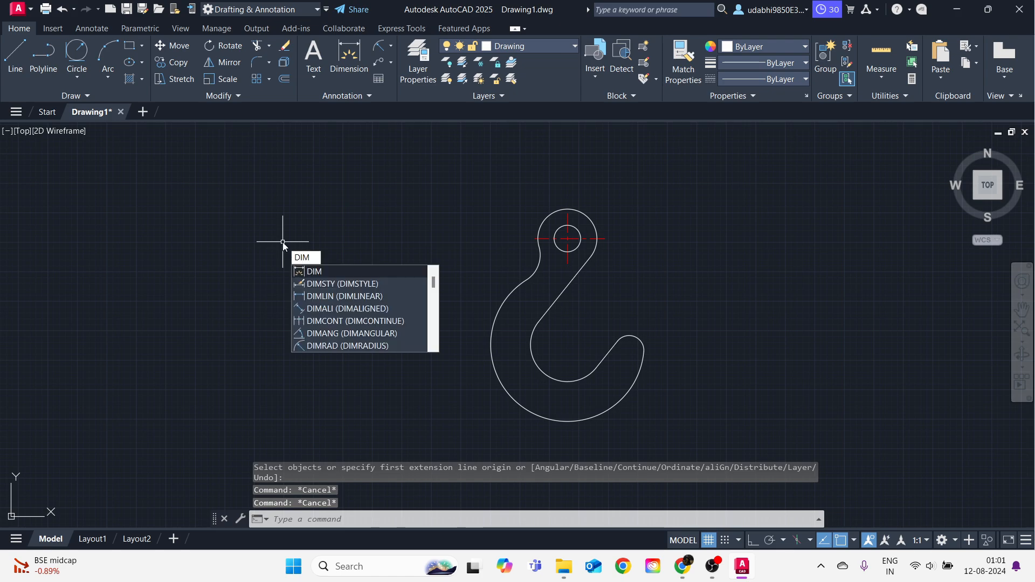
key("Down")
key("Return")
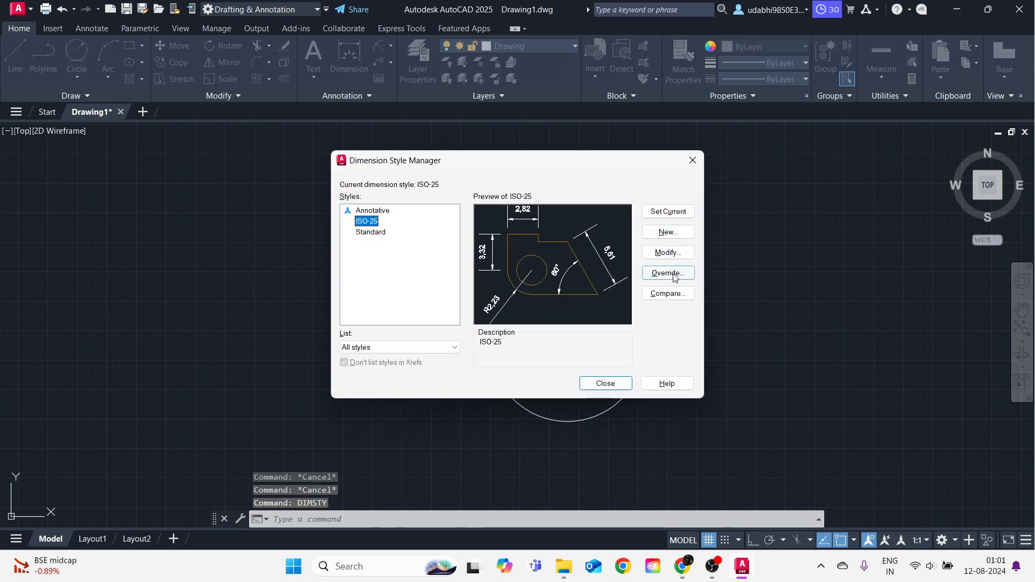
left_click(668, 254)
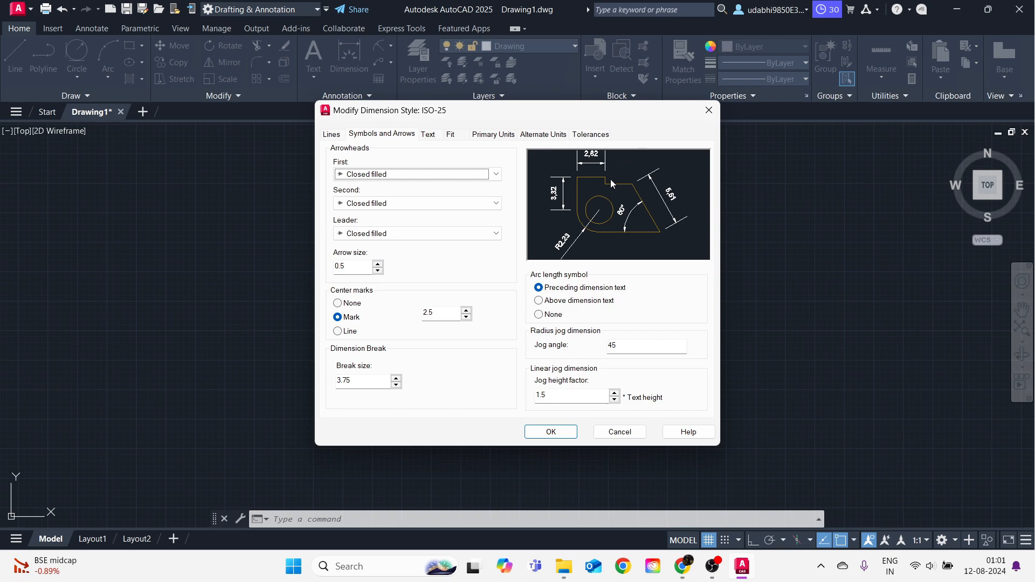
left_click(539, 300)
left_click(539, 287)
left_click(539, 314)
left_click(539, 288)
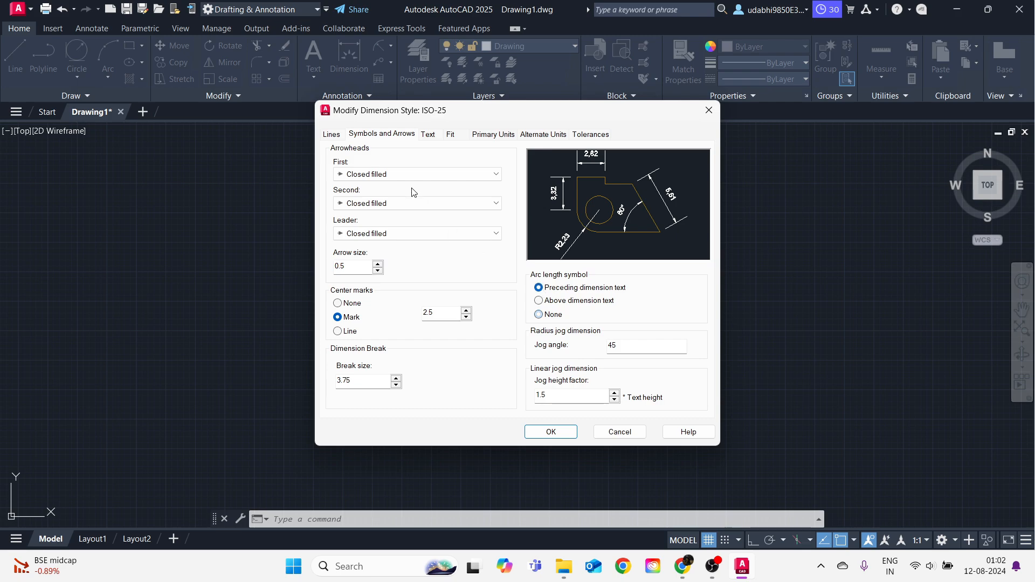
left_click(327, 138)
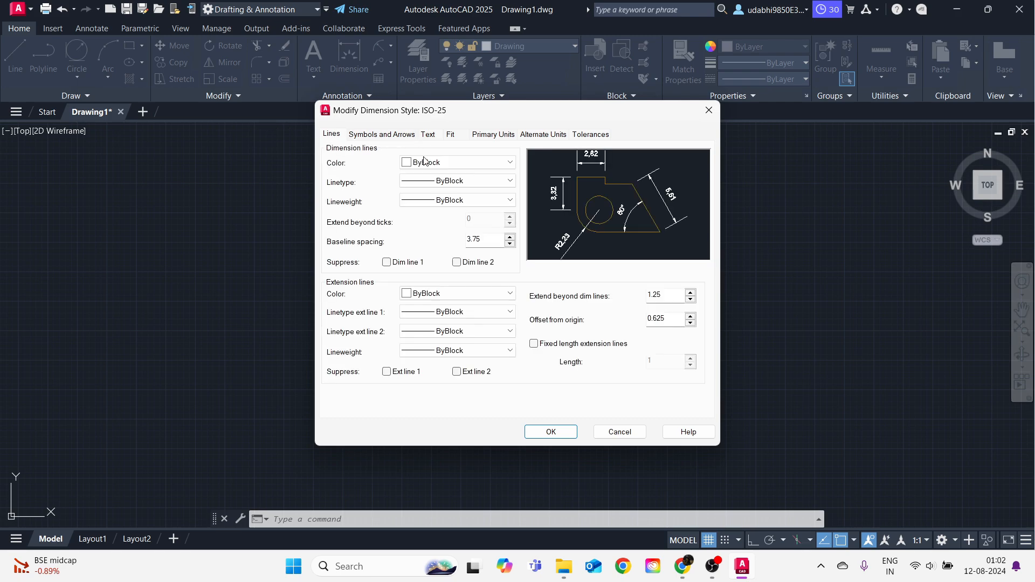
left_click(709, 111)
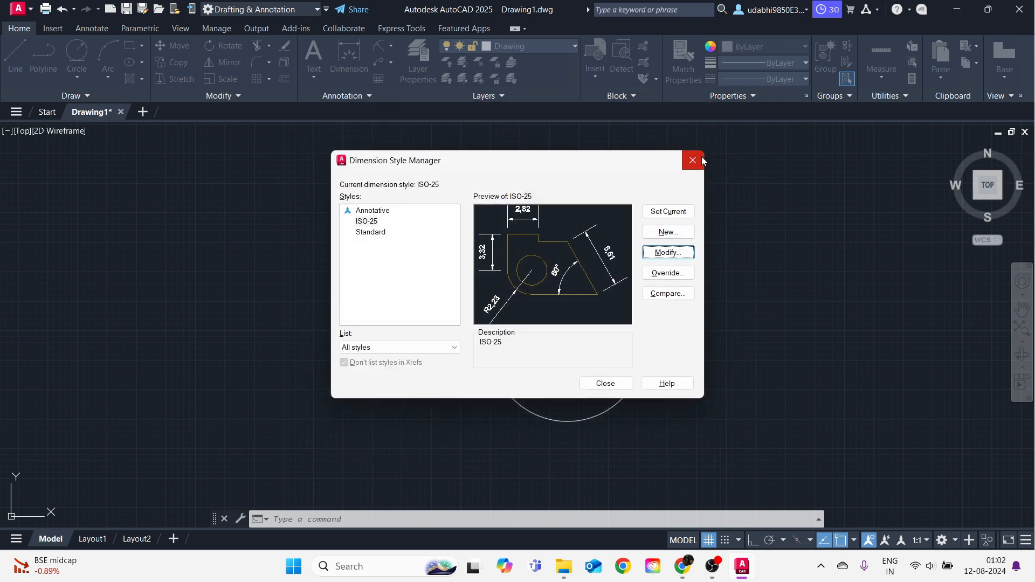
left_click(701, 156)
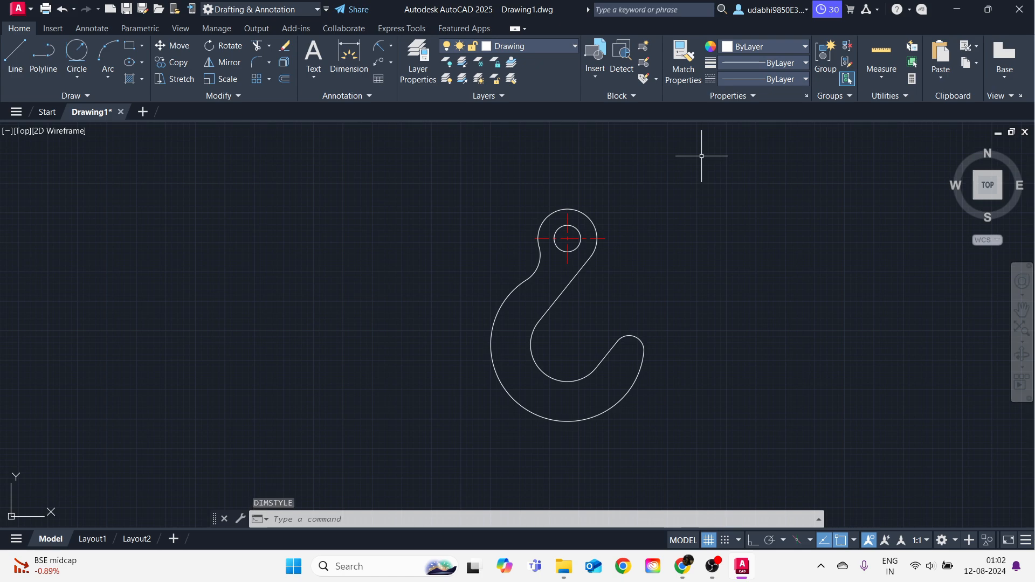